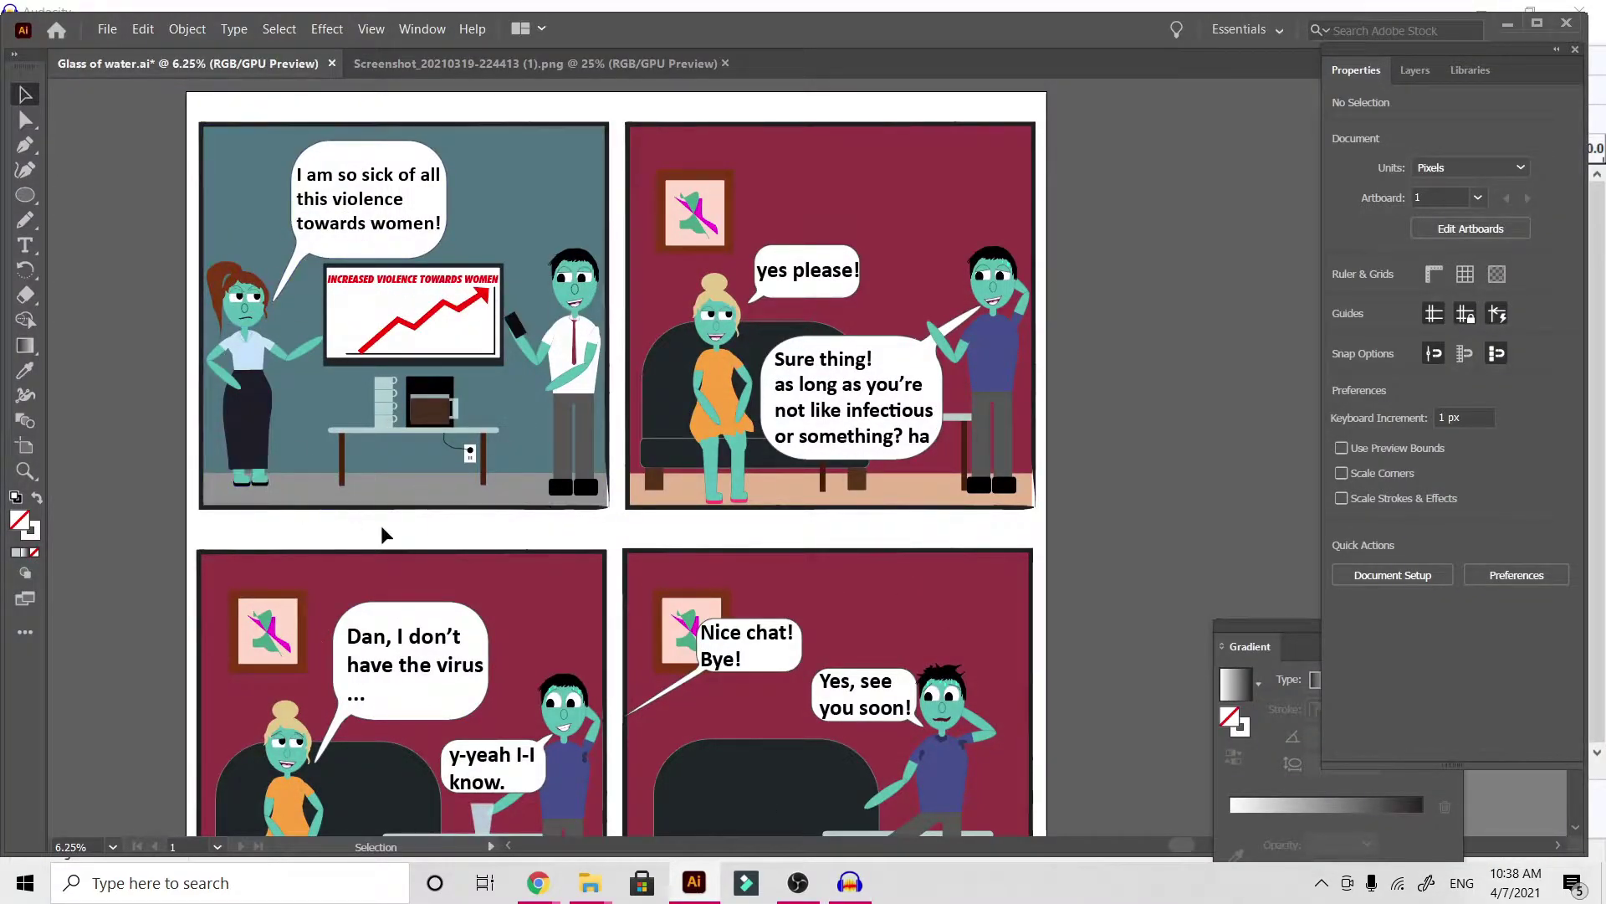
Review the existing comic panels and read the story idea in the screenshot document before returning to the comic
key(ctrl+plus)
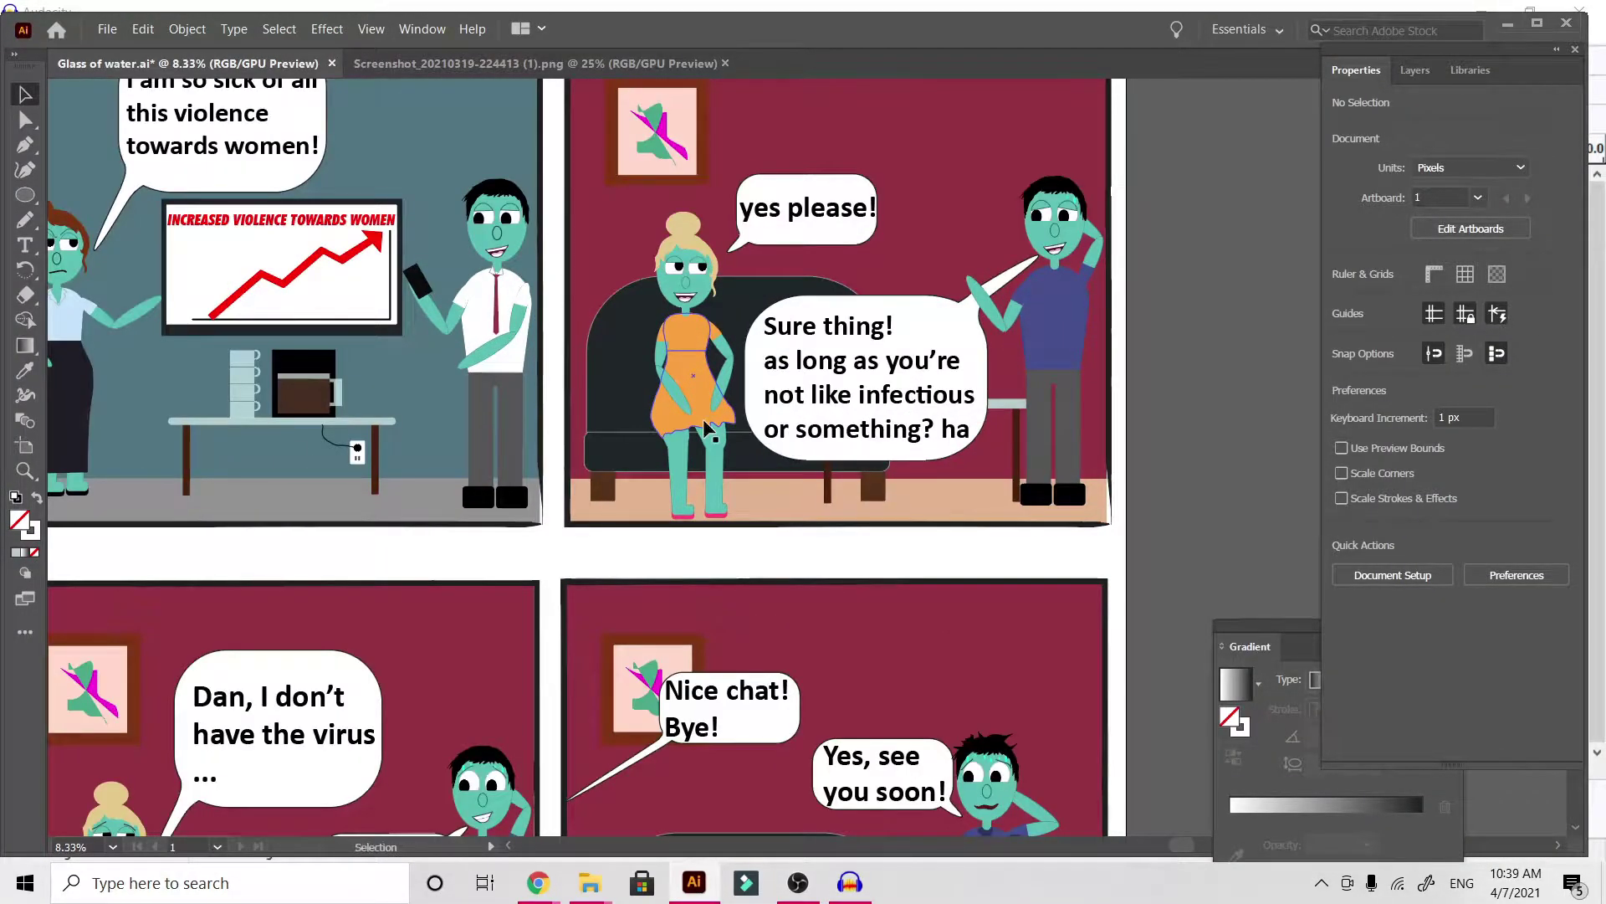
scroll(493, 601, down, 1)
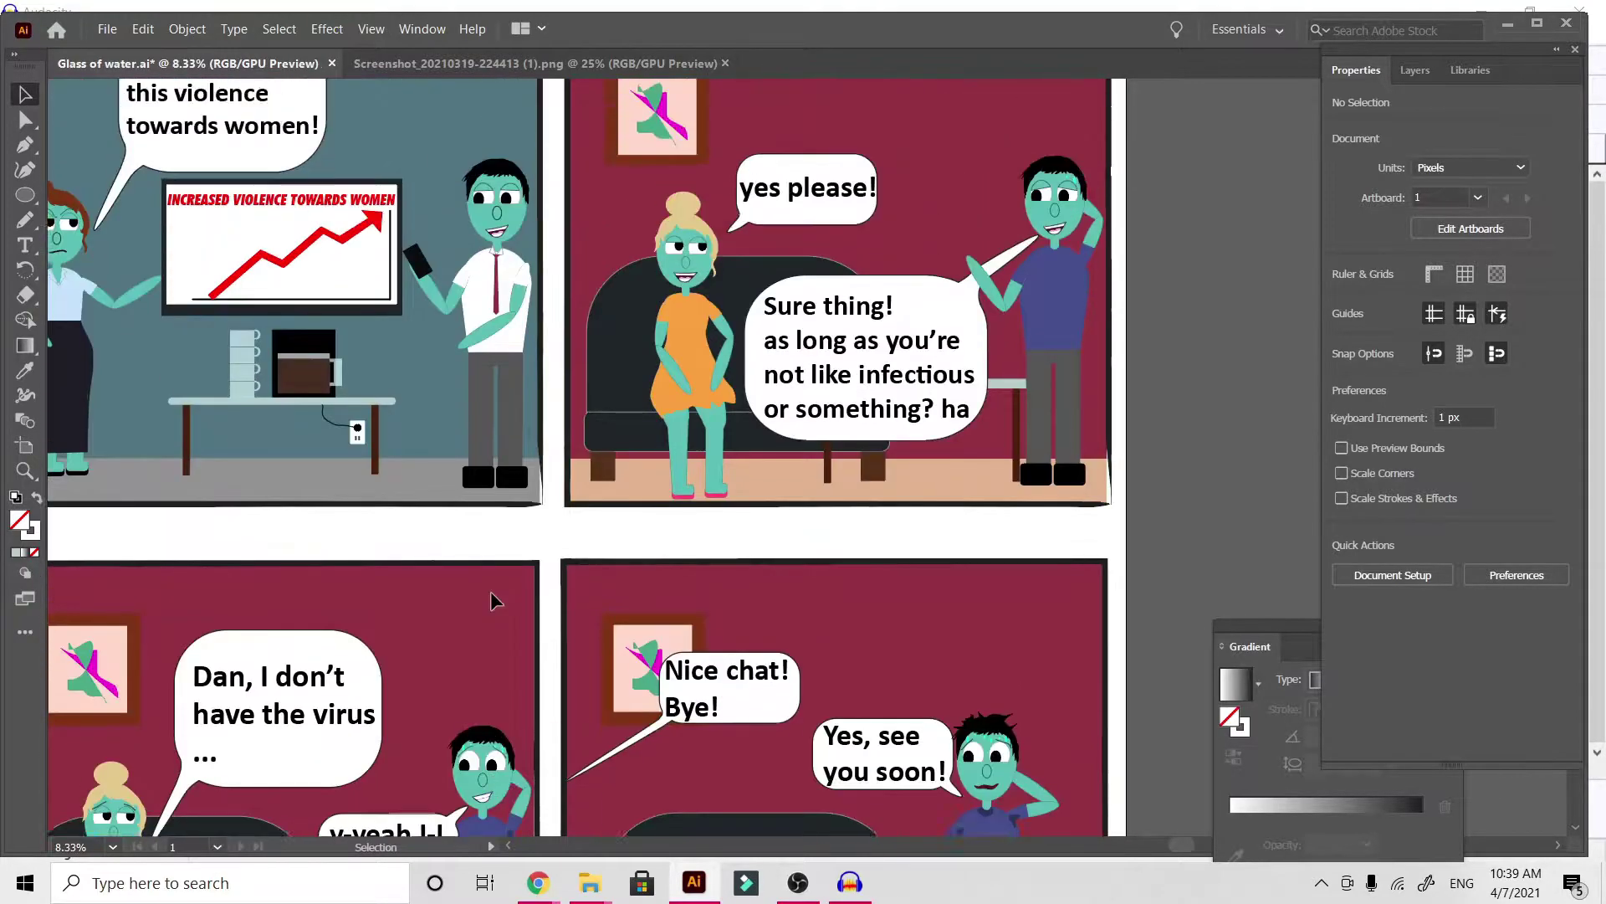
scroll(495, 601, up, 3)
scroll(496, 601, left, 4)
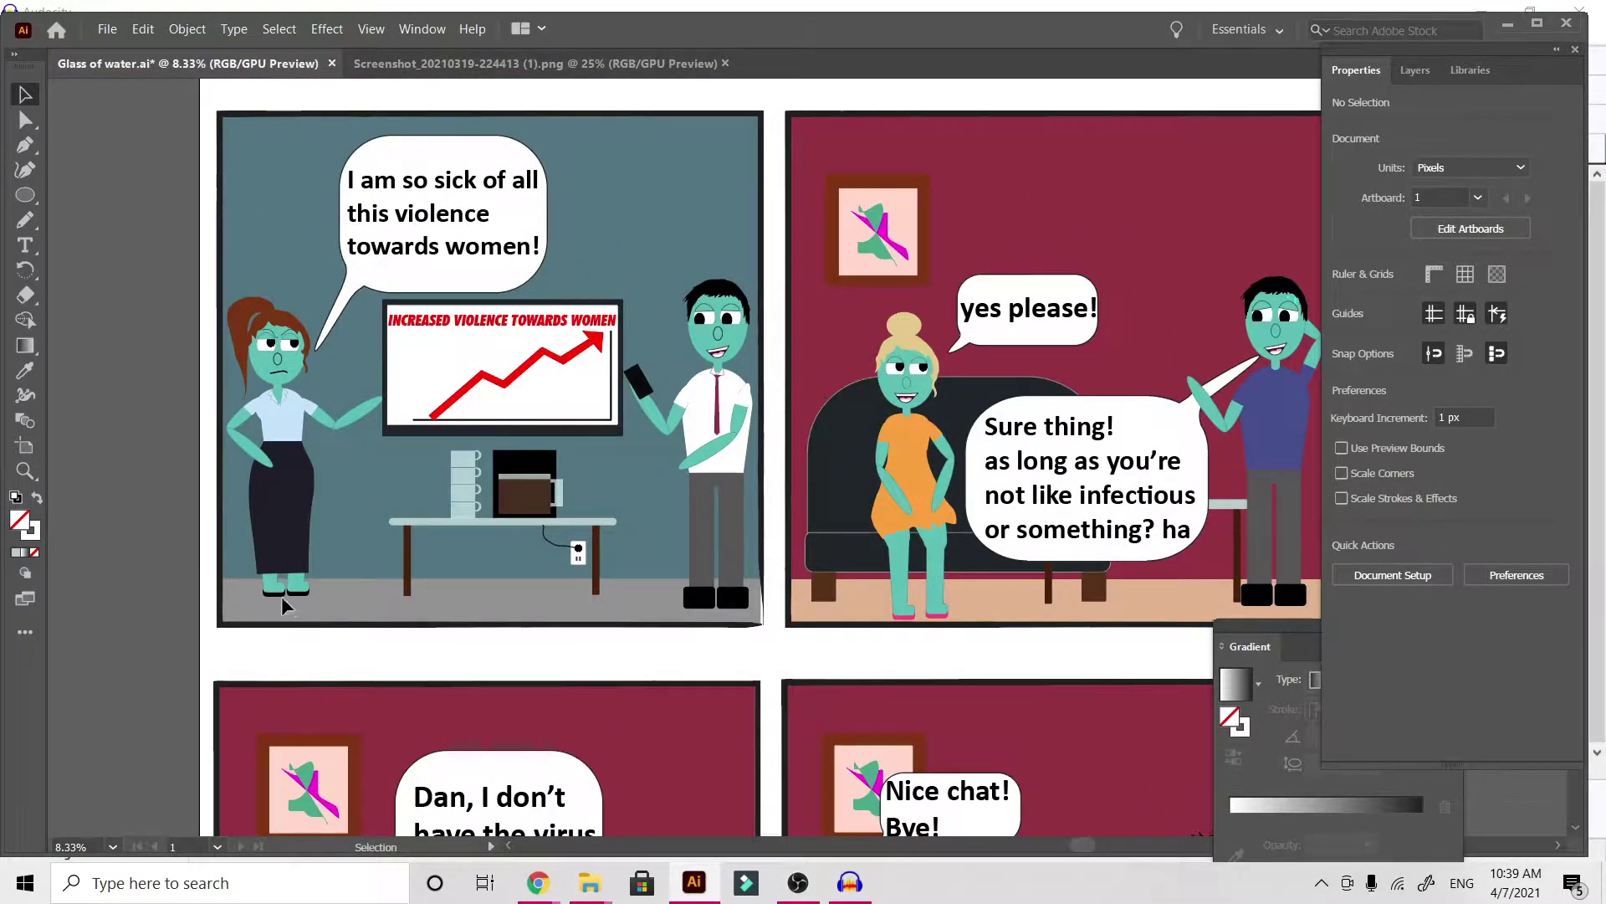
scroll(118, 574, down, 3)
scroll(118, 574, up, 5)
click(448, 73)
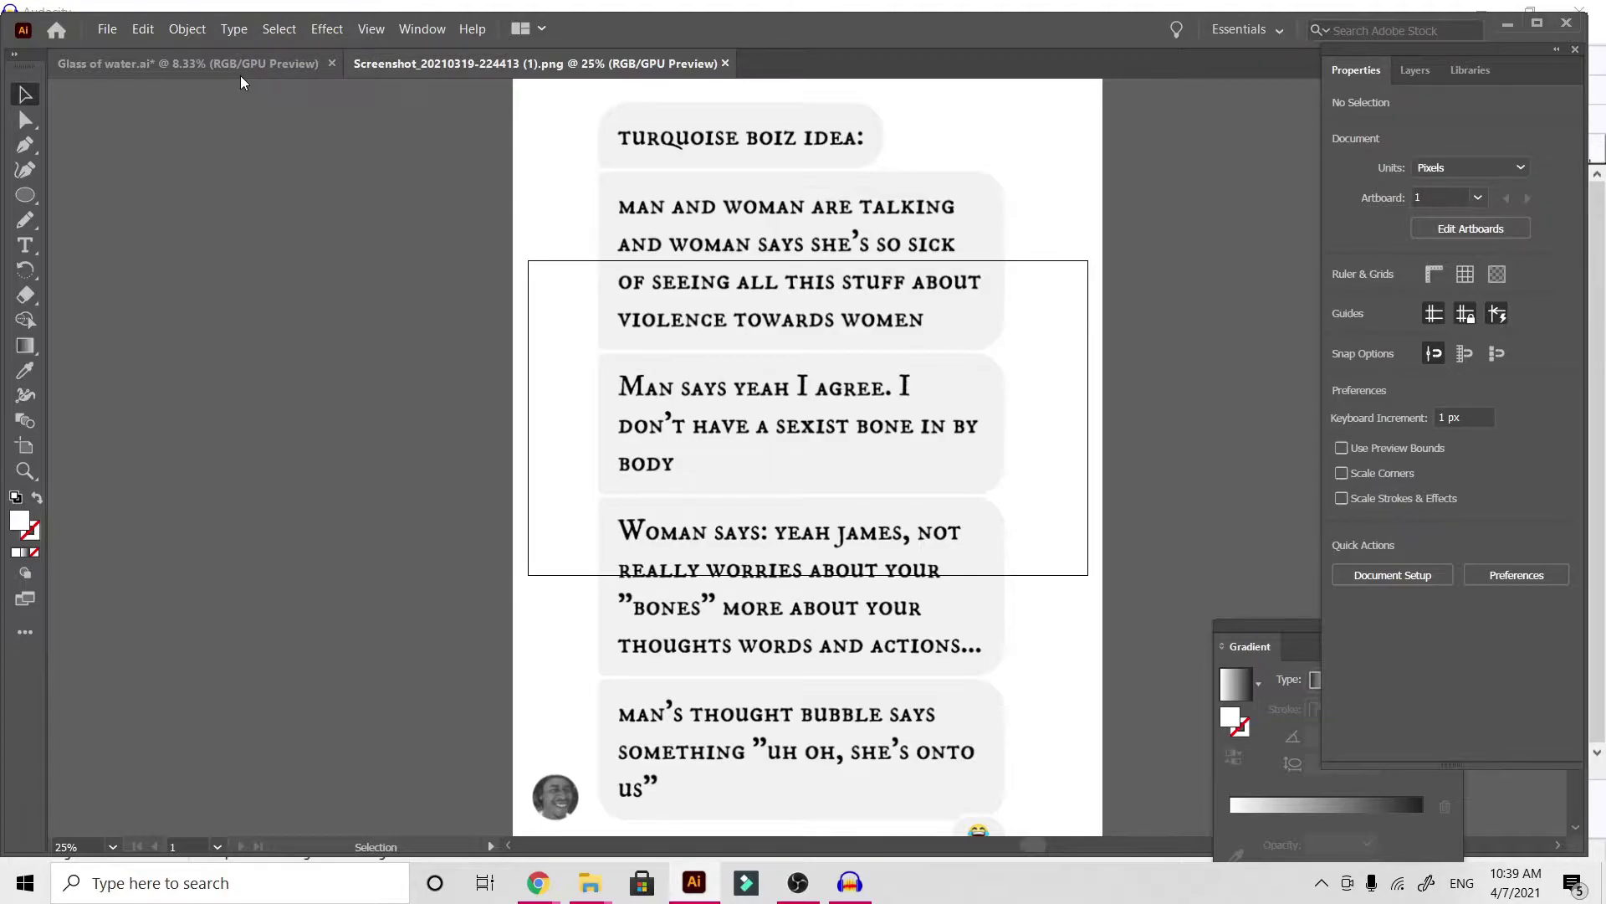
click(241, 75)
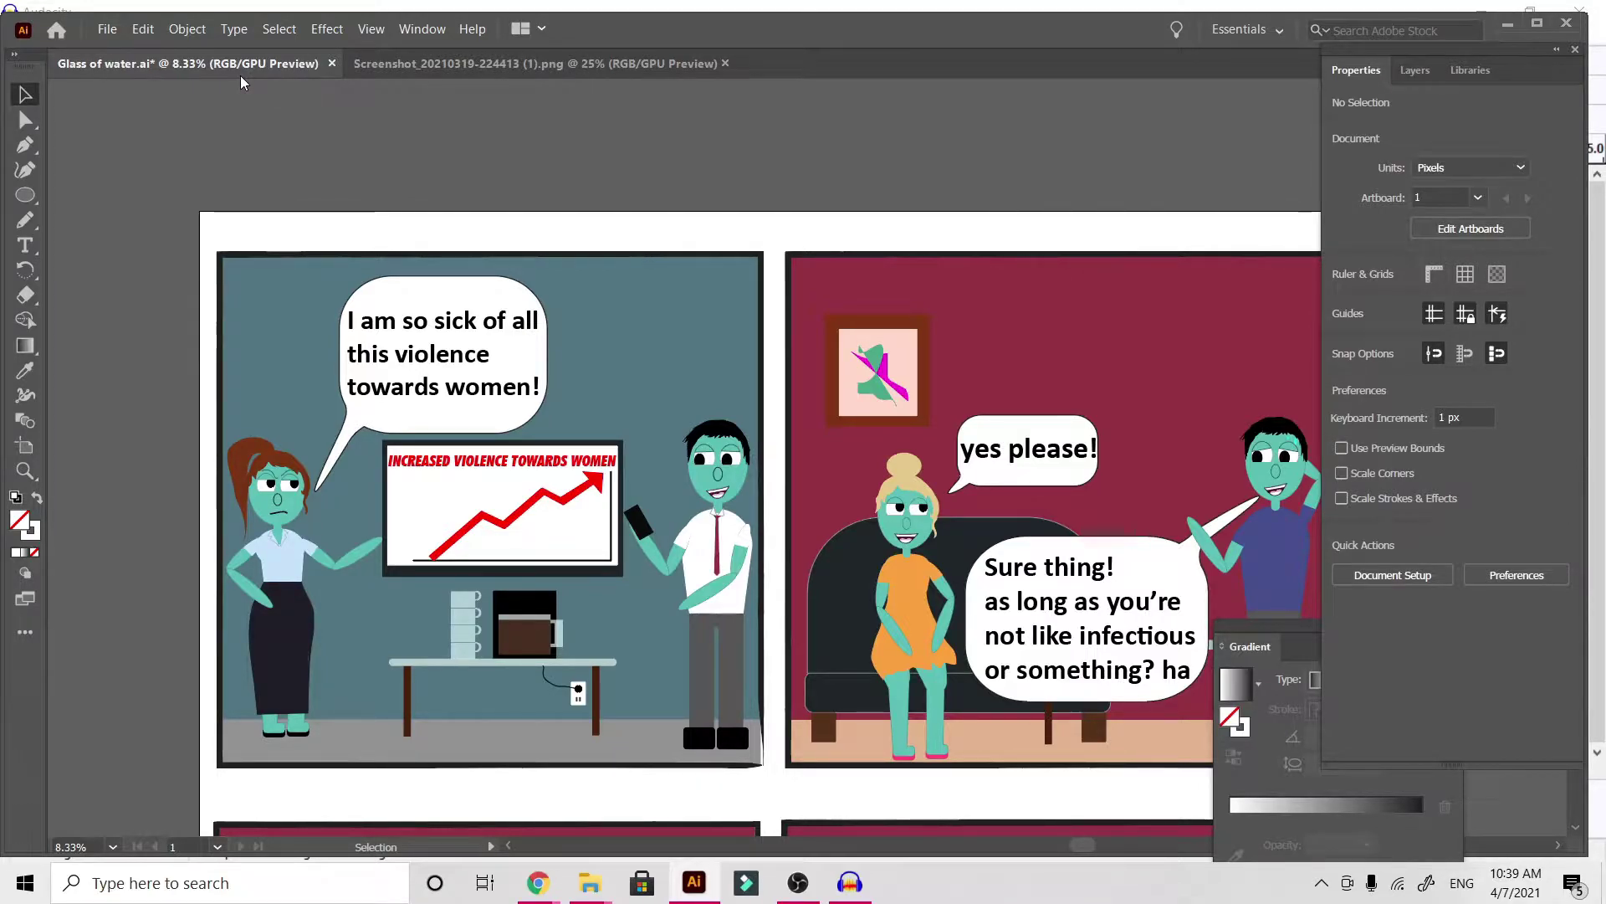
Set the stroke weight of the woman's upper eyelids in the first panel to 3 pt and leave group isolation
key(ctrl+plus)
key(ctrl+plus)
key(ctrl+plus)
scroll(545, 343, left, 15)
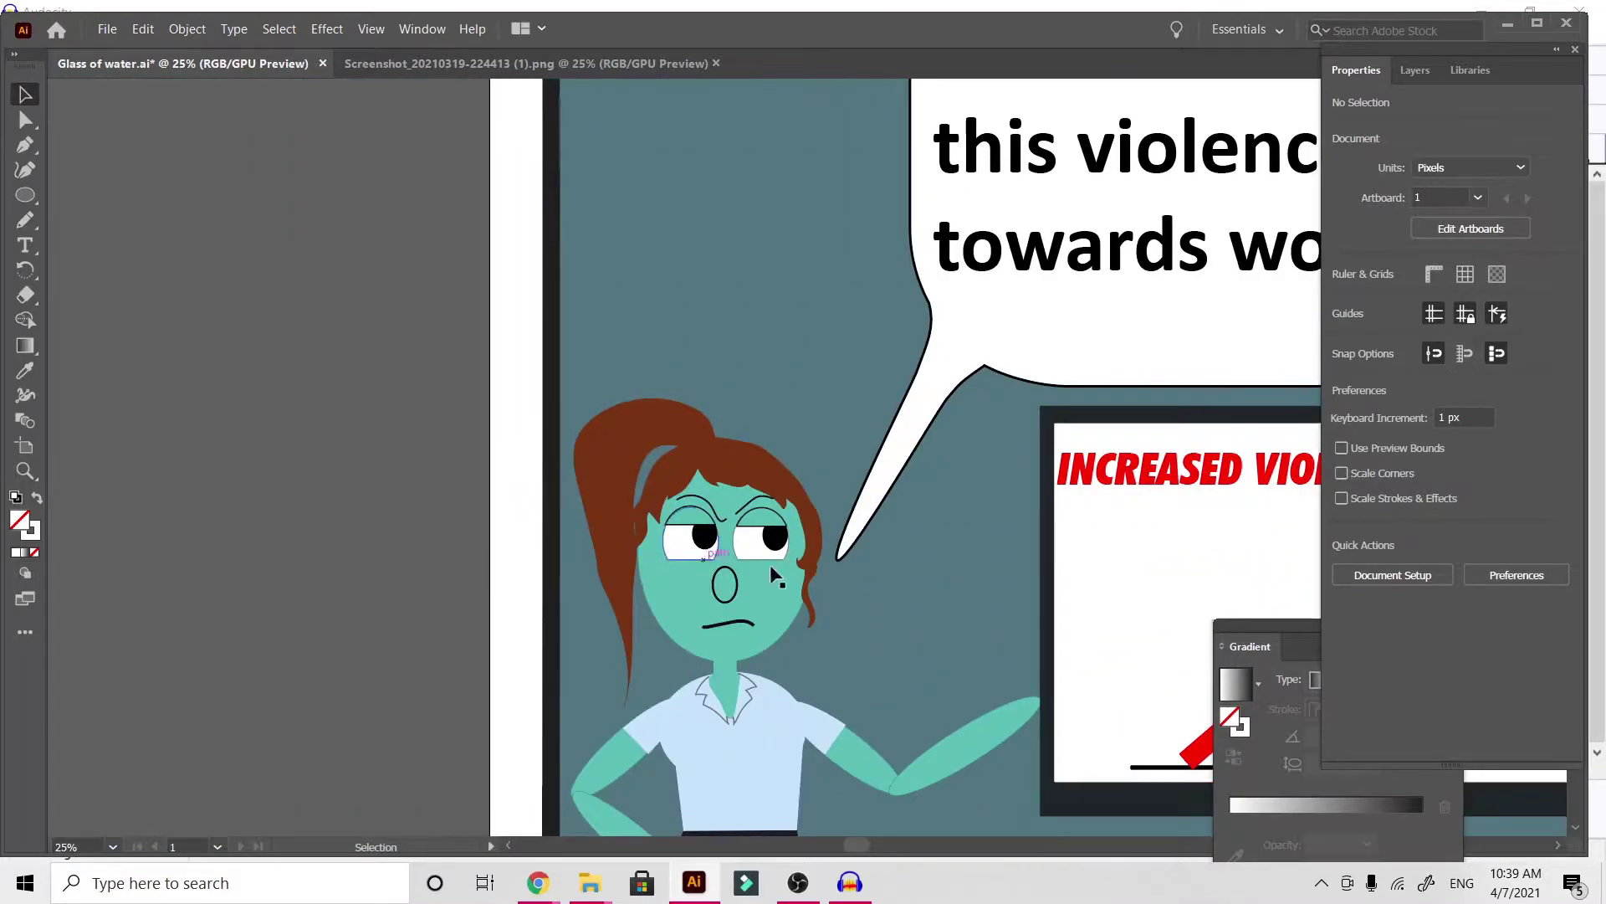
double_click(691, 523)
click(691, 519)
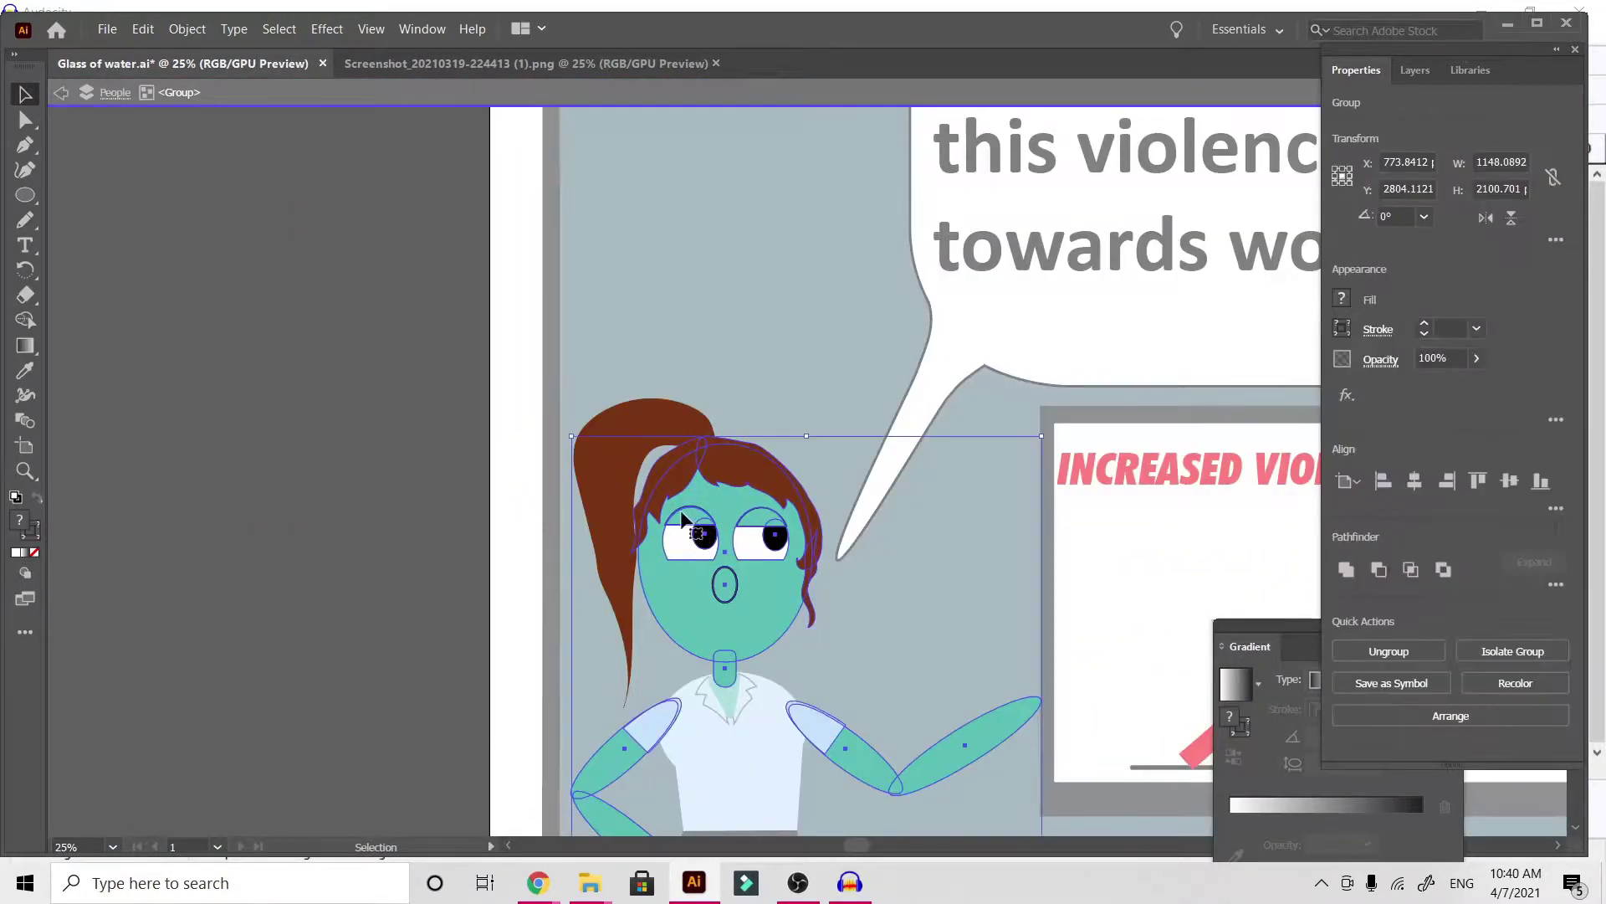
double_click(690, 519)
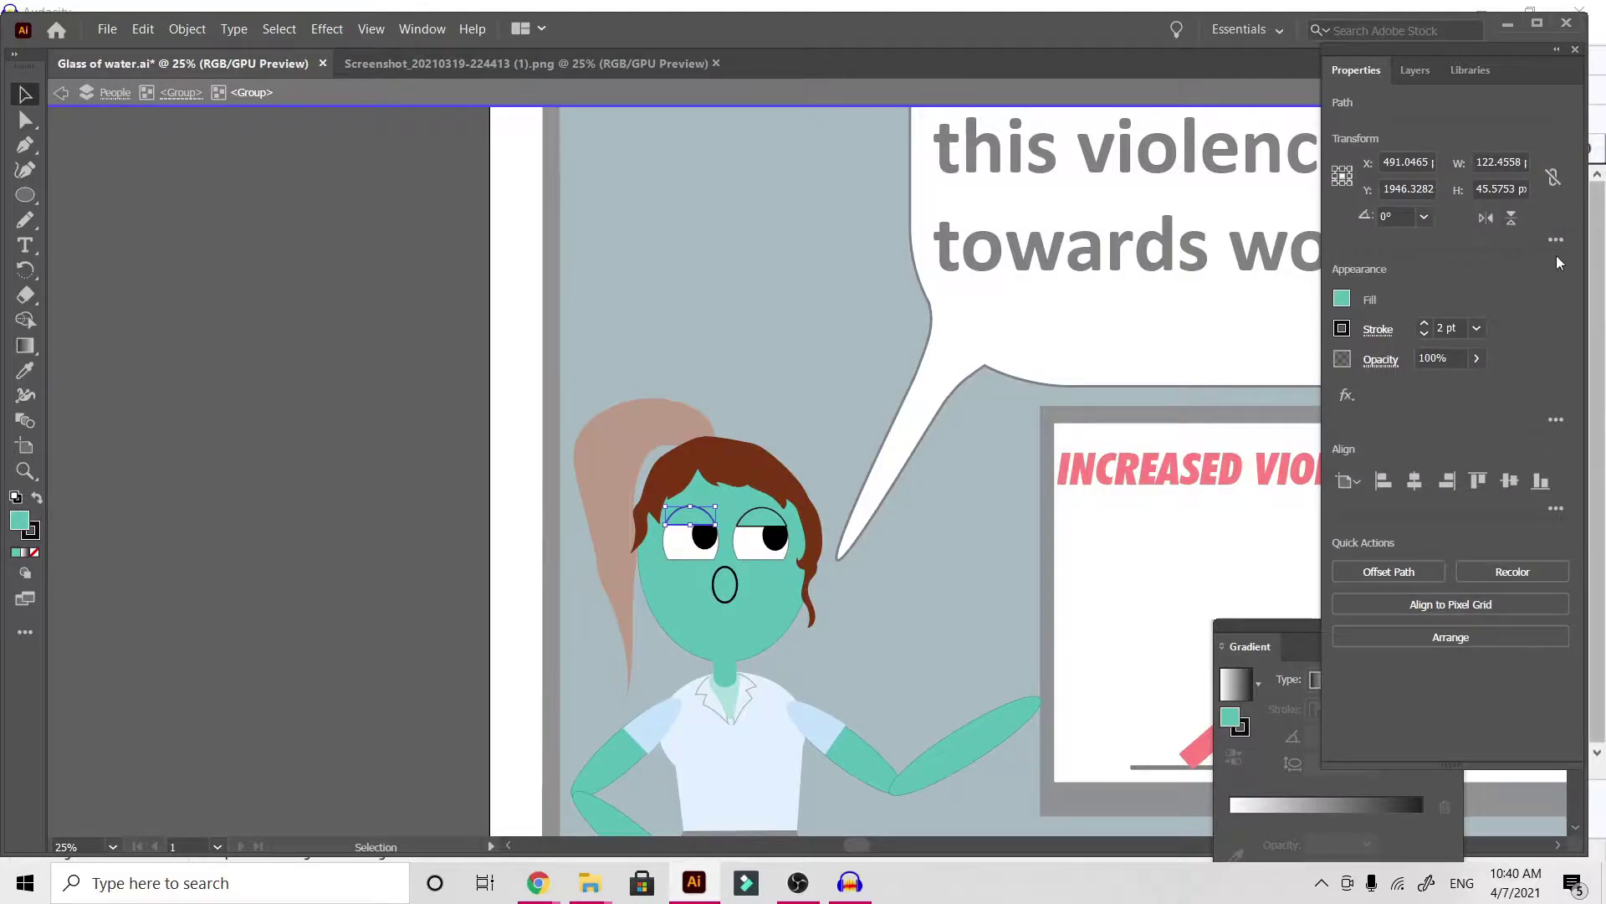
click(1477, 327)
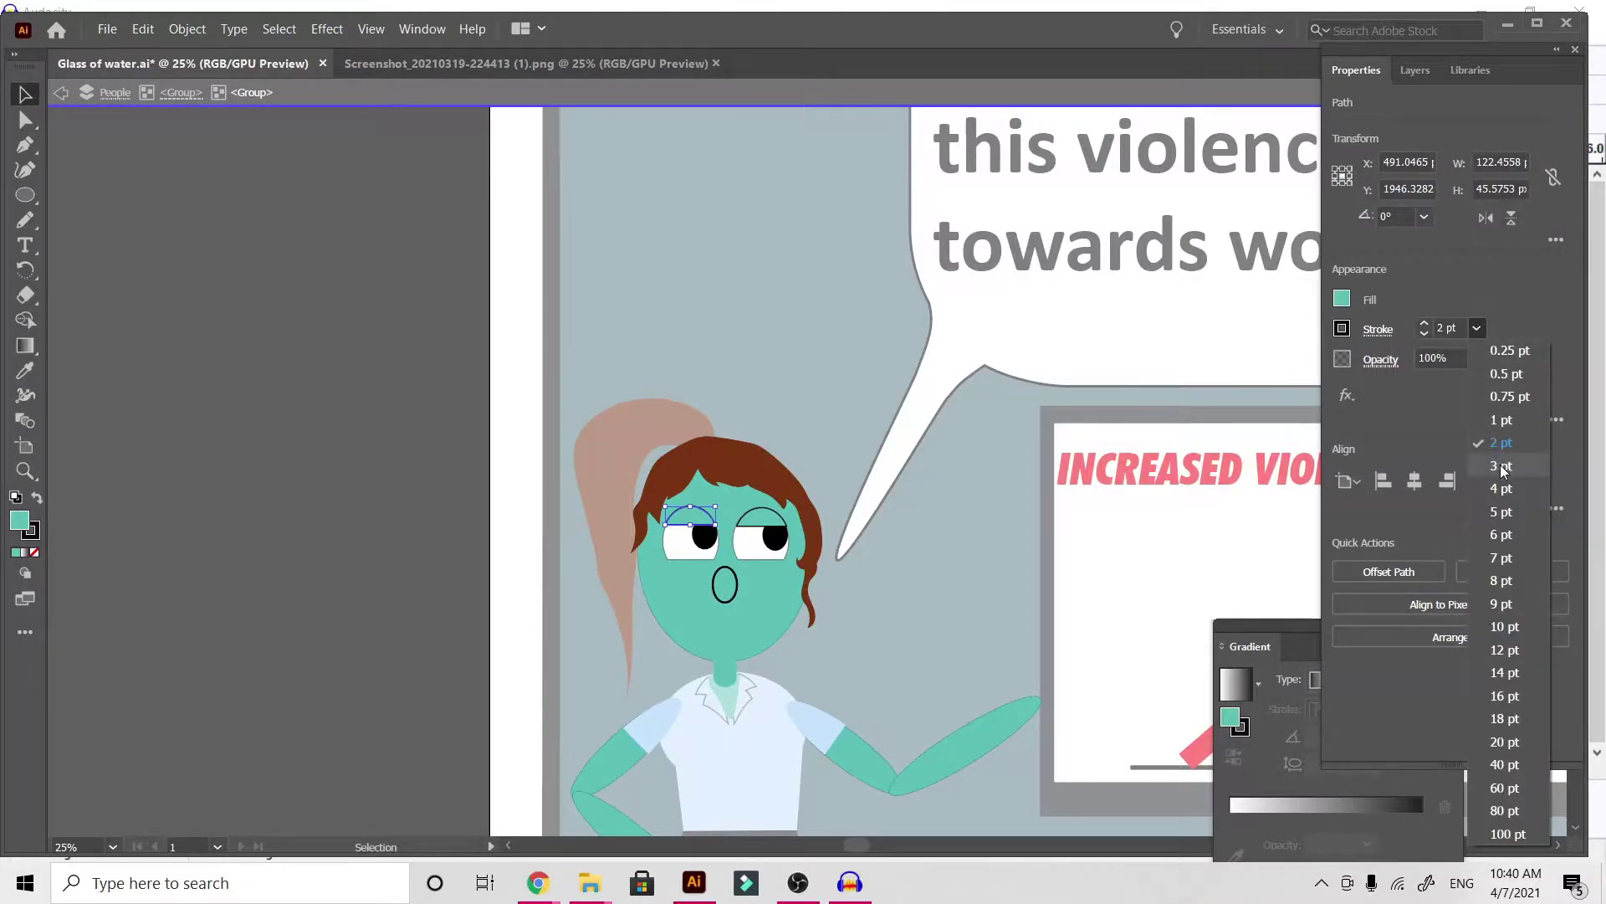
key(Escape)
mouse_move(711, 520)
mouse_down()
mouse_move(828, 523)
mouse_move(783, 529)
mouse_up()
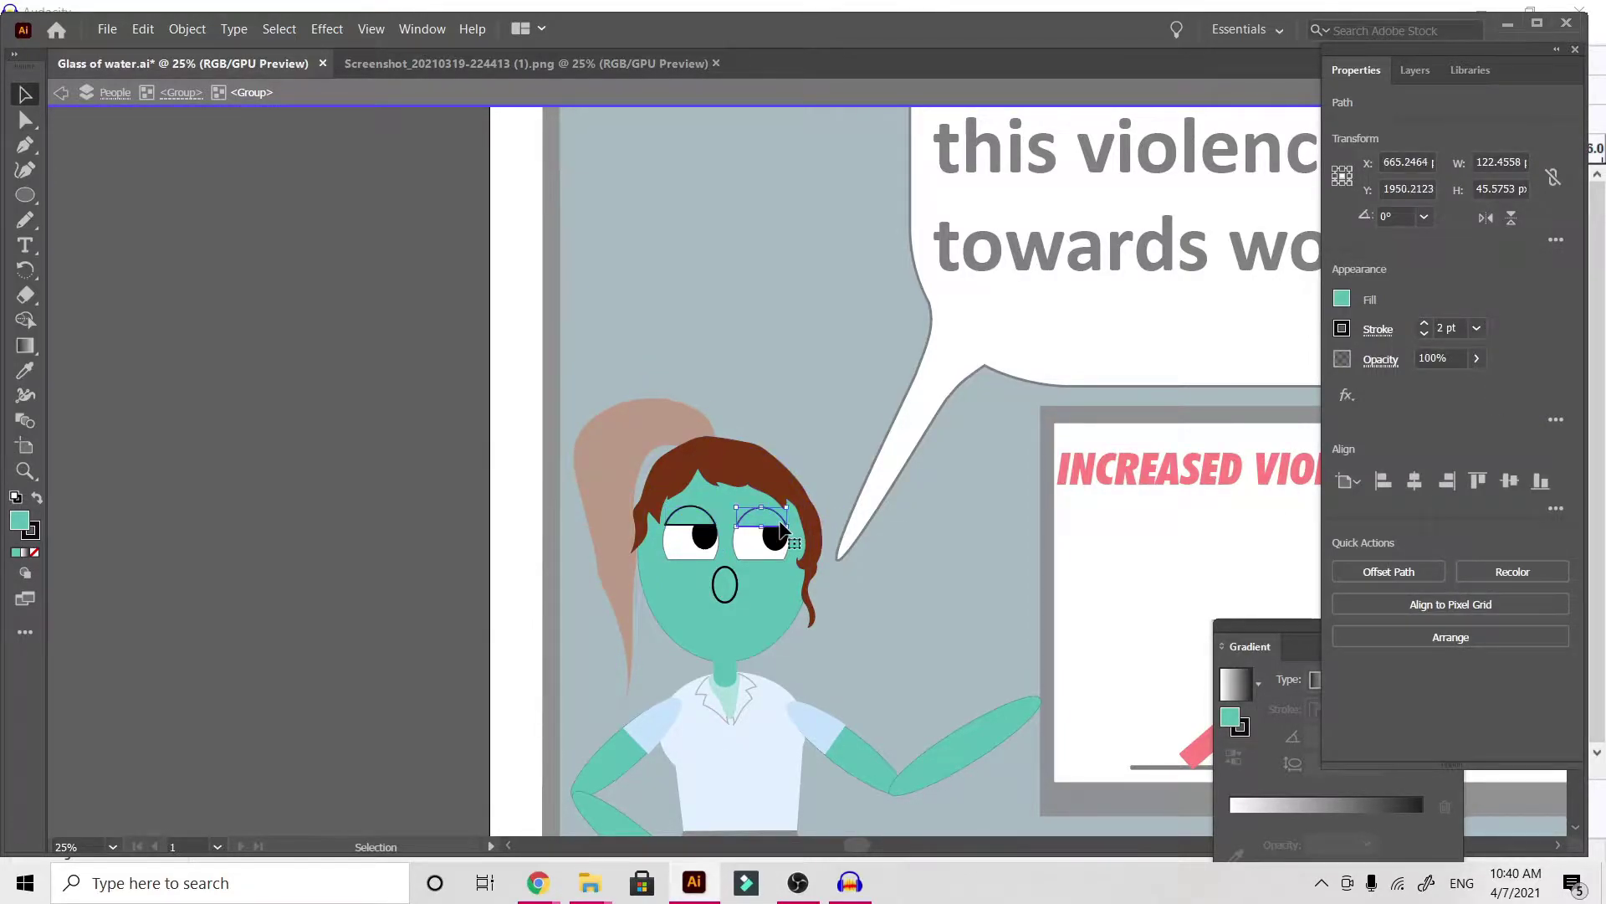
click(1477, 328)
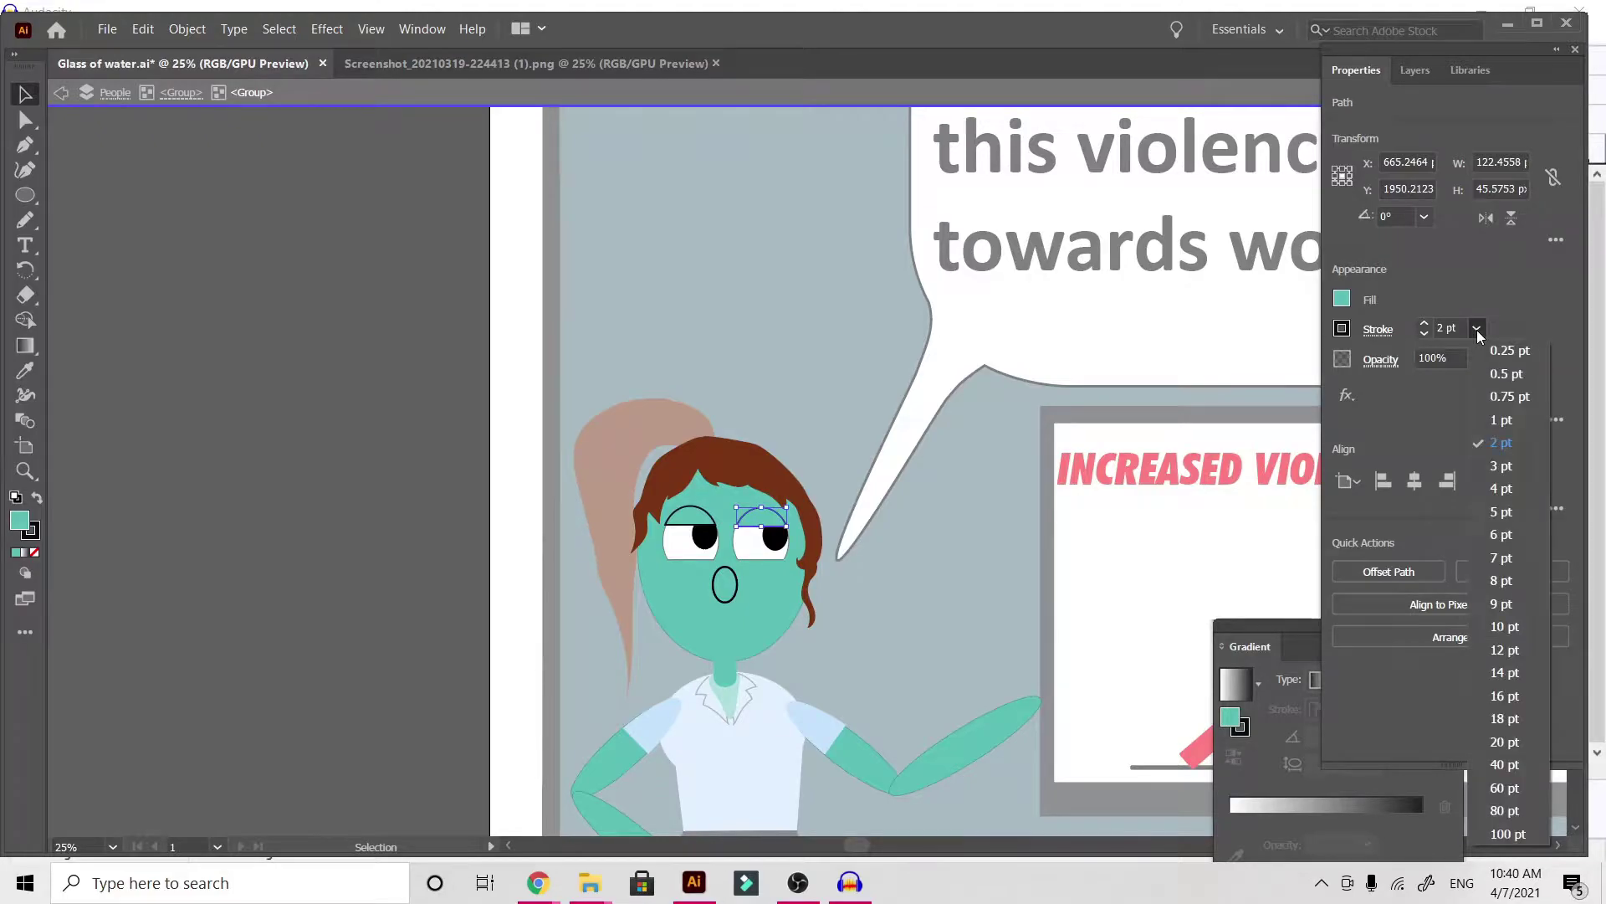
click(1503, 467)
double_click(417, 569)
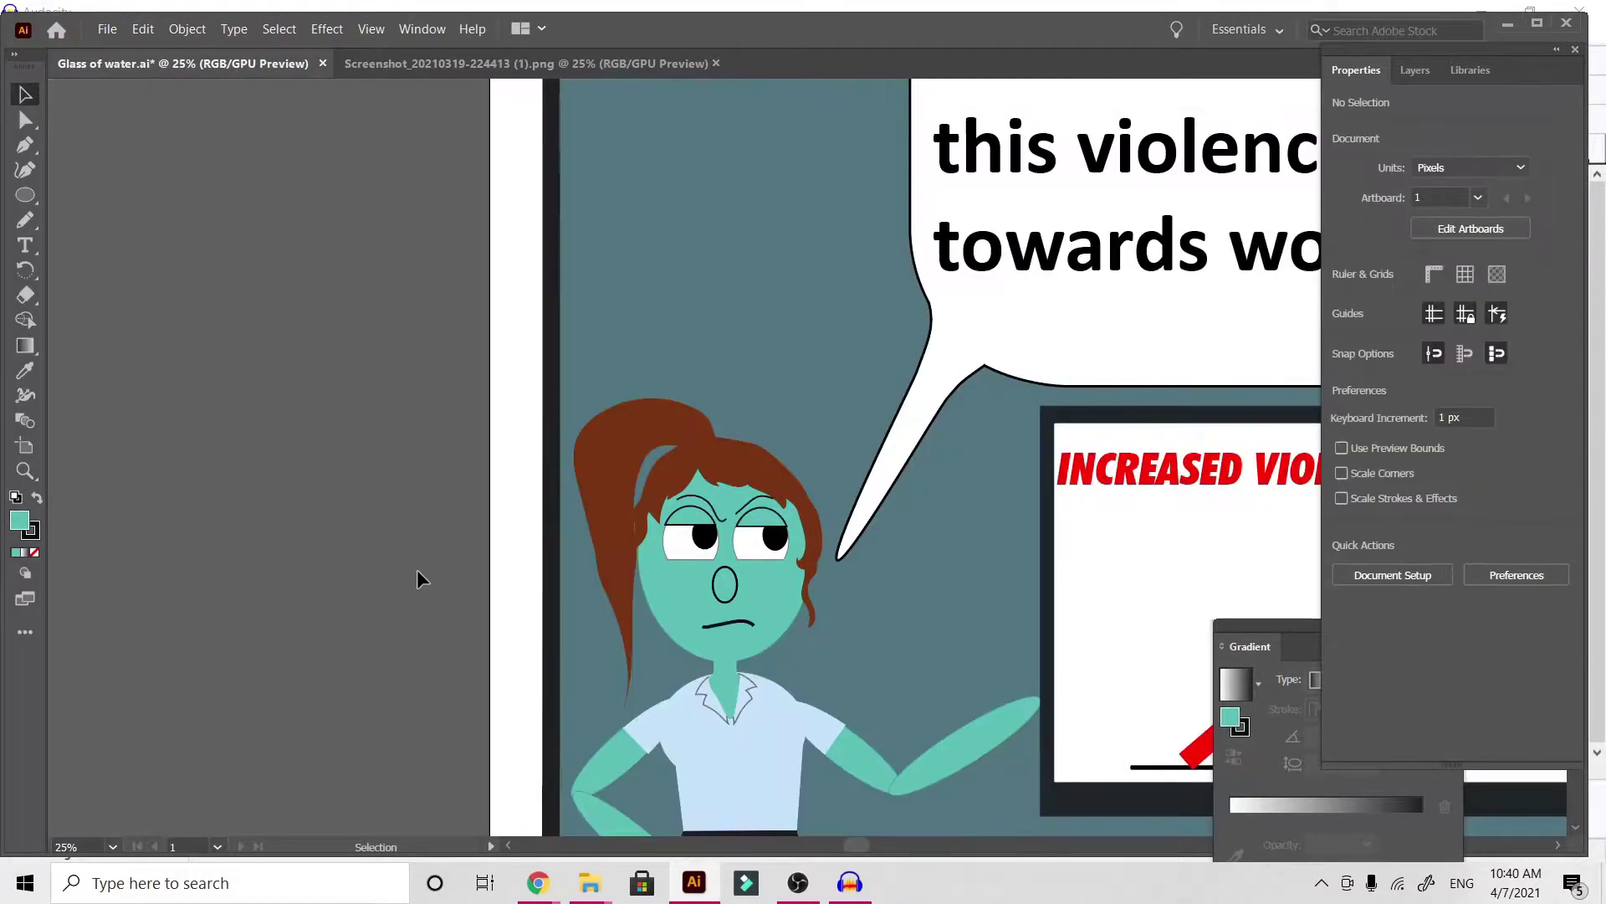
Check the stroke weight of both upper eyelids on the man in the first panel
scroll(416, 569, right, 5)
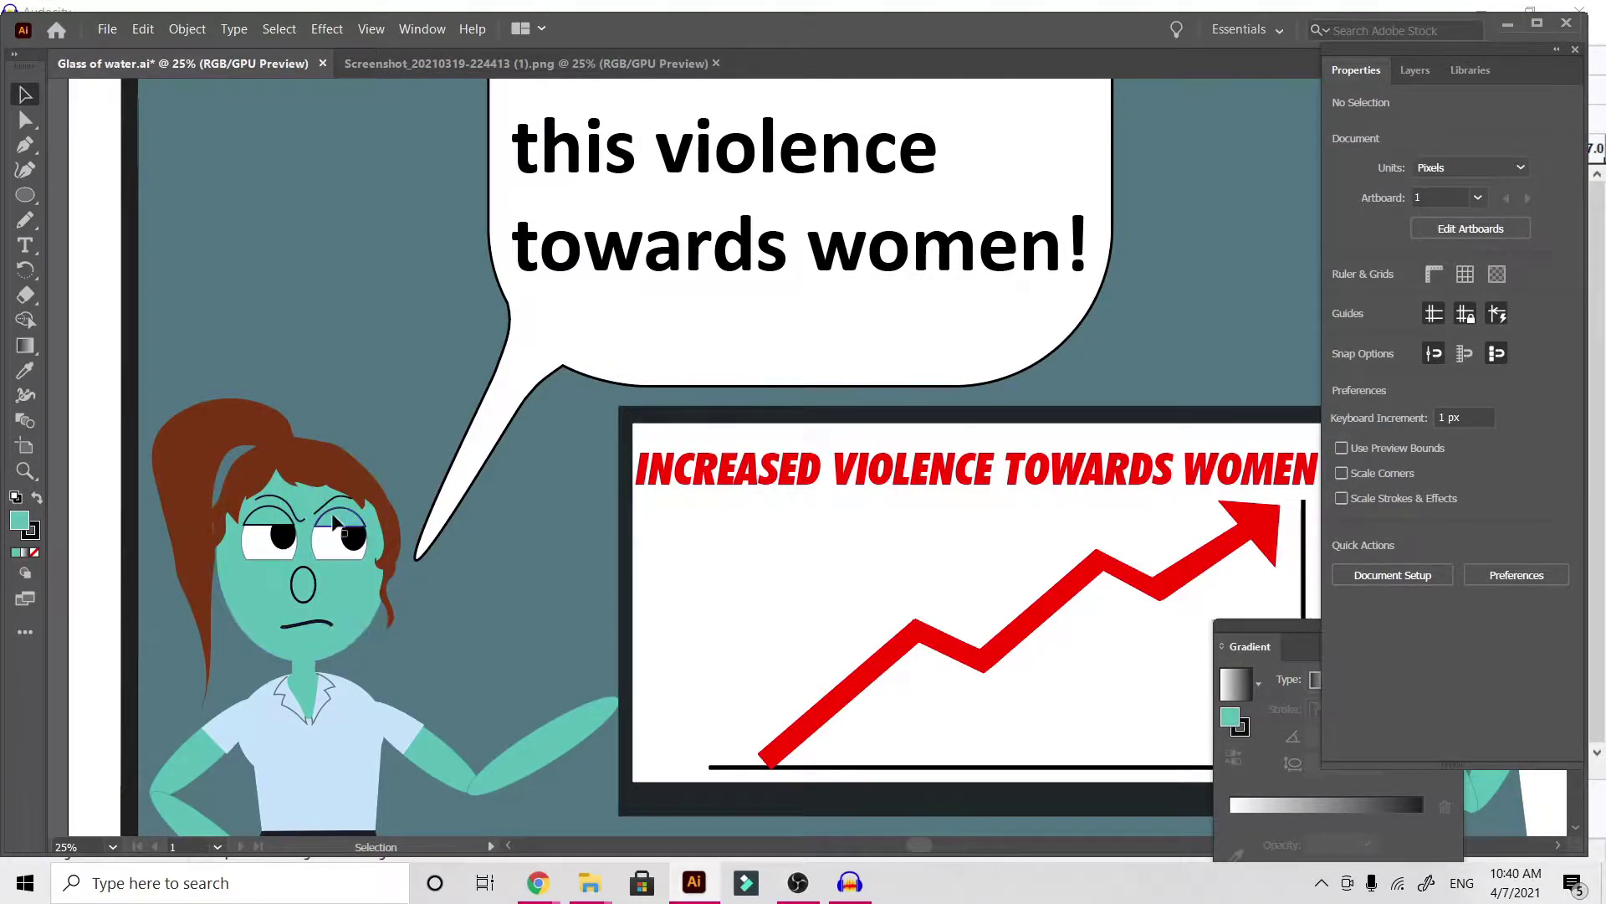
key(ctrl+minus)
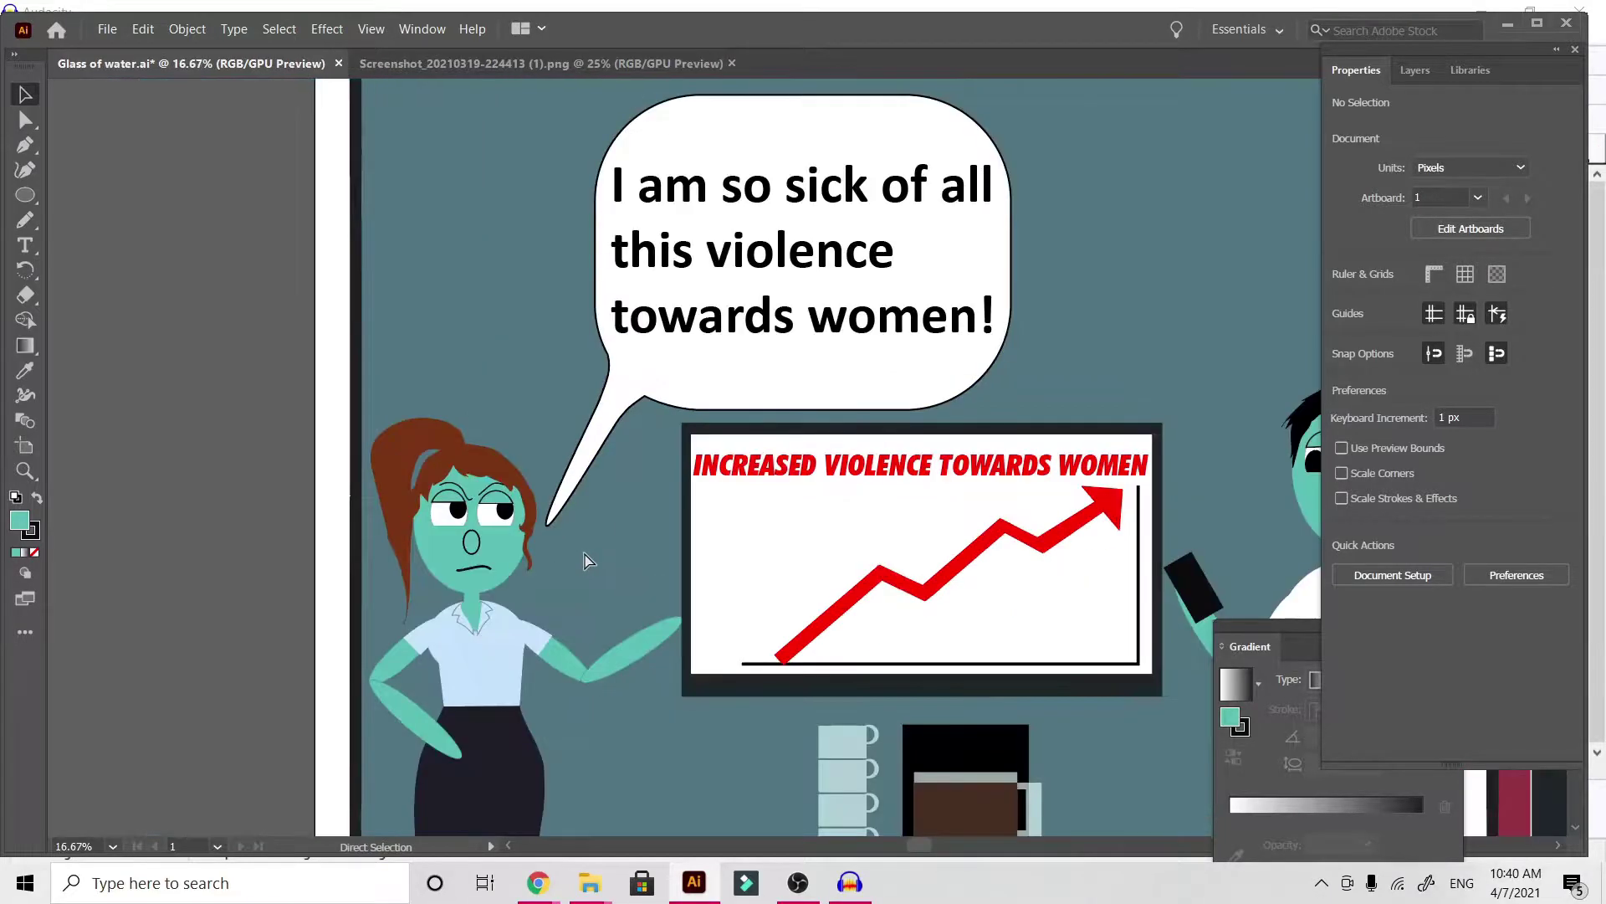
key(ctrl+minus)
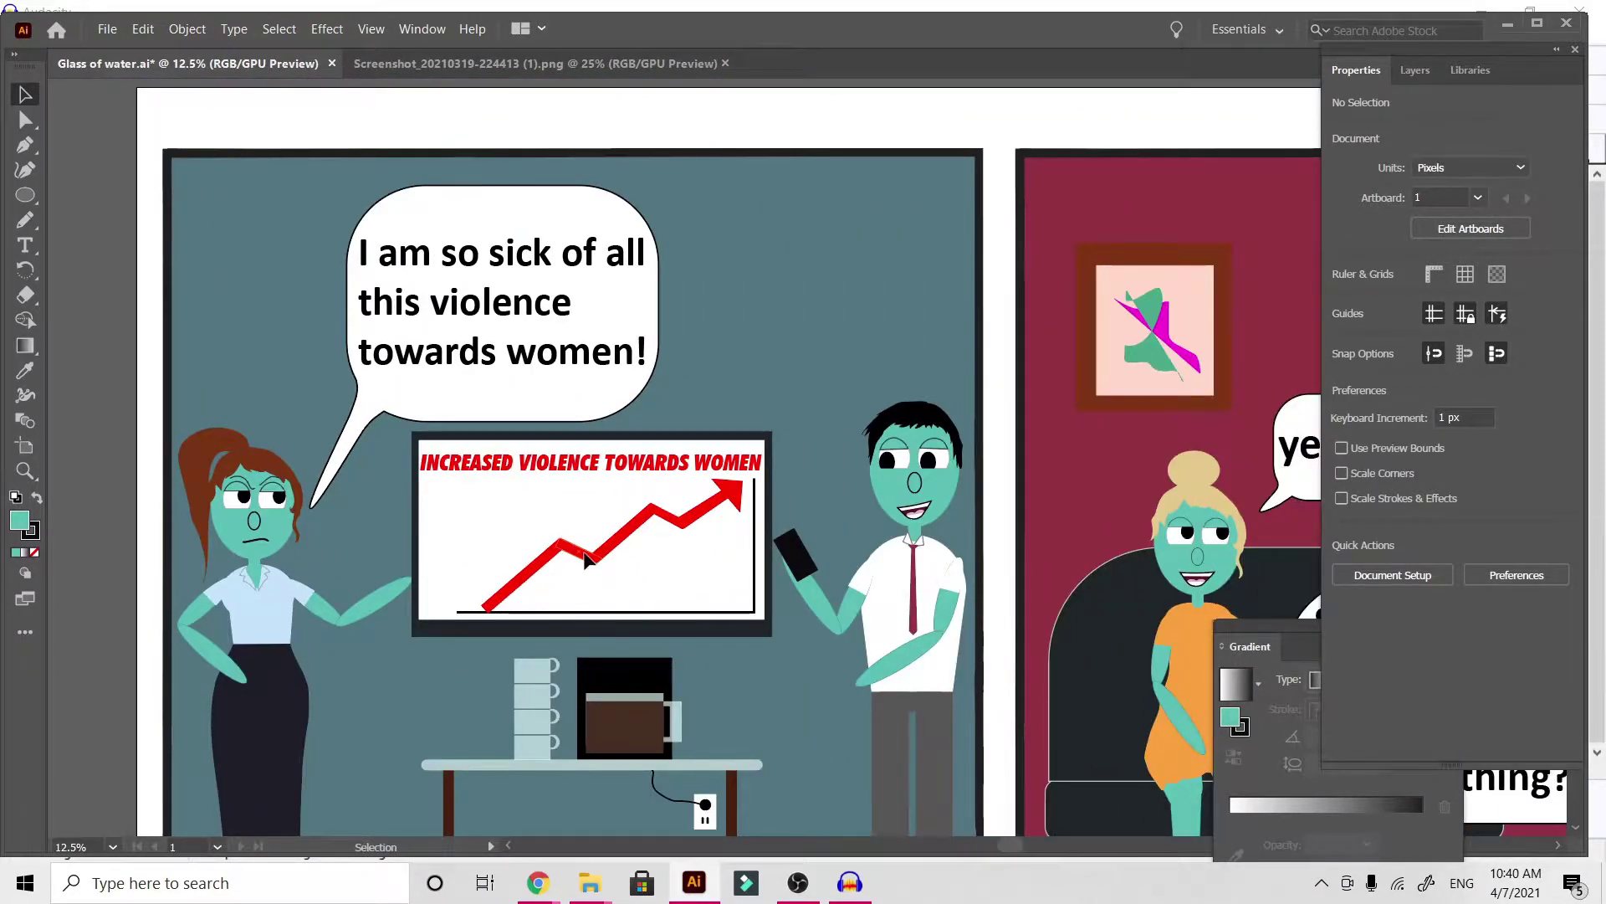
key(ctrl+minus)
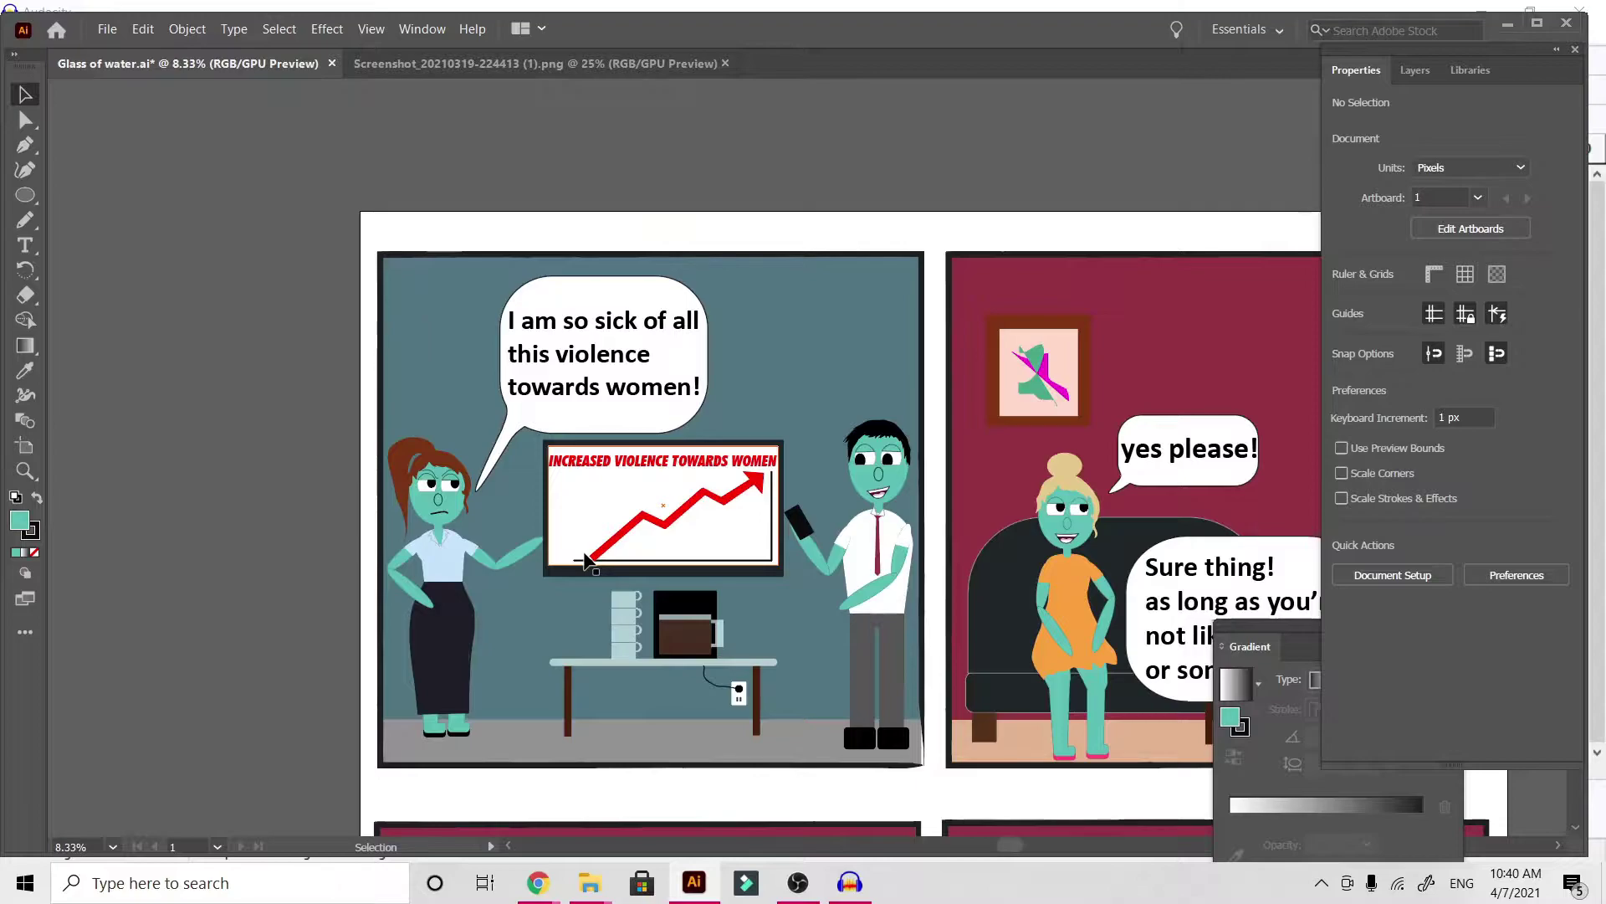
scroll(627, 742, right, 3)
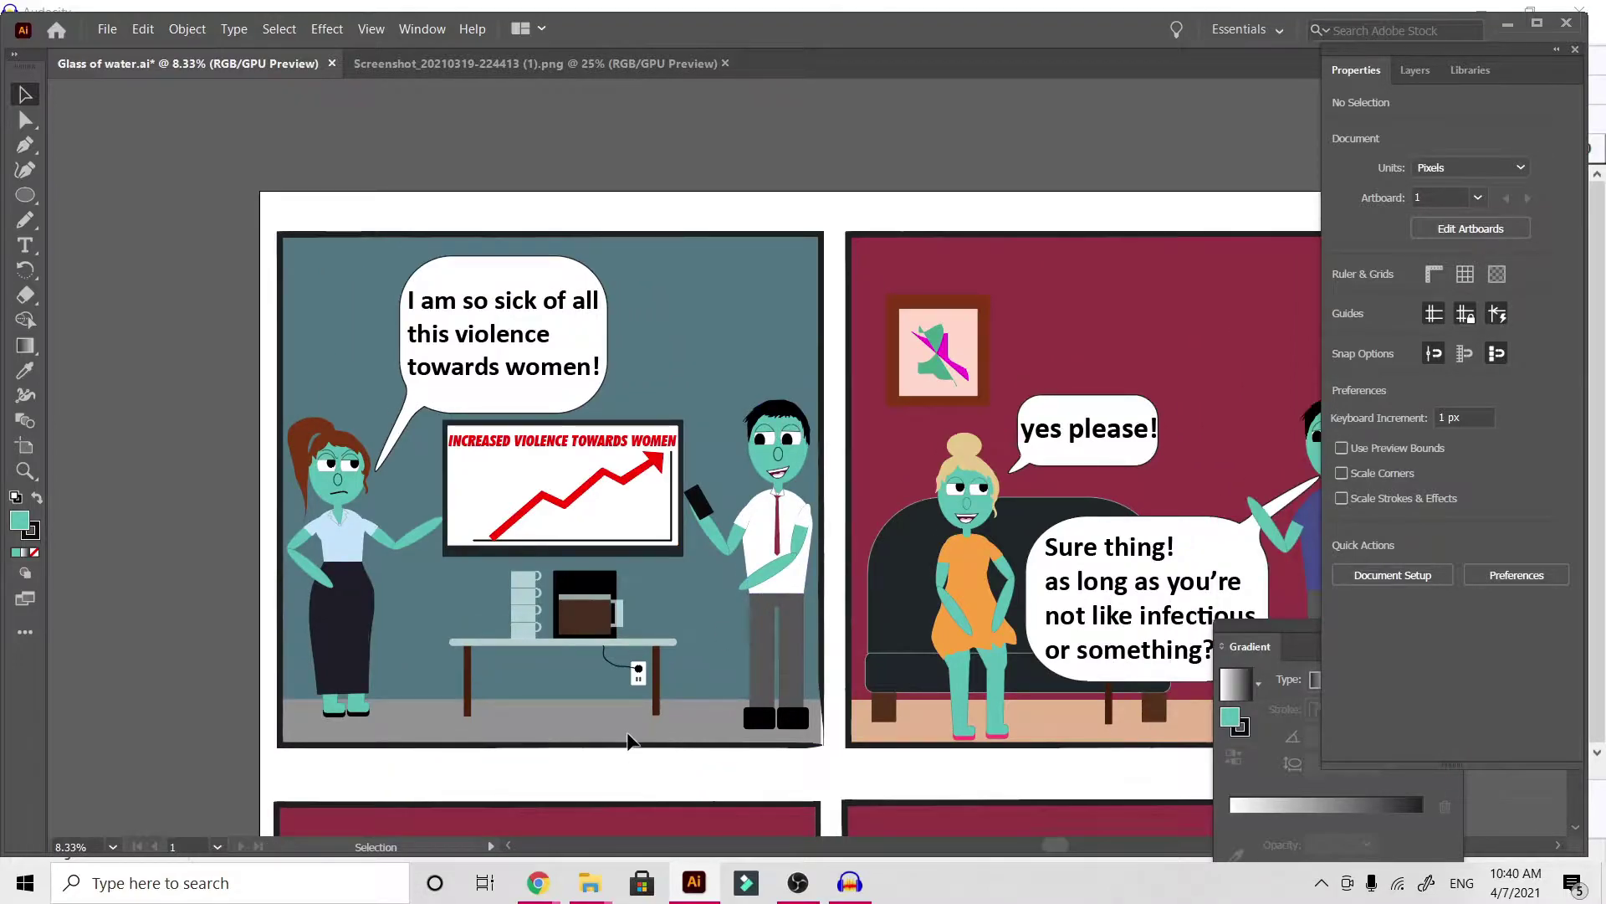
key(ctrl+plus)
key(ctrl+plus)
key(ctrl+plus)
key(ctrl+plus)
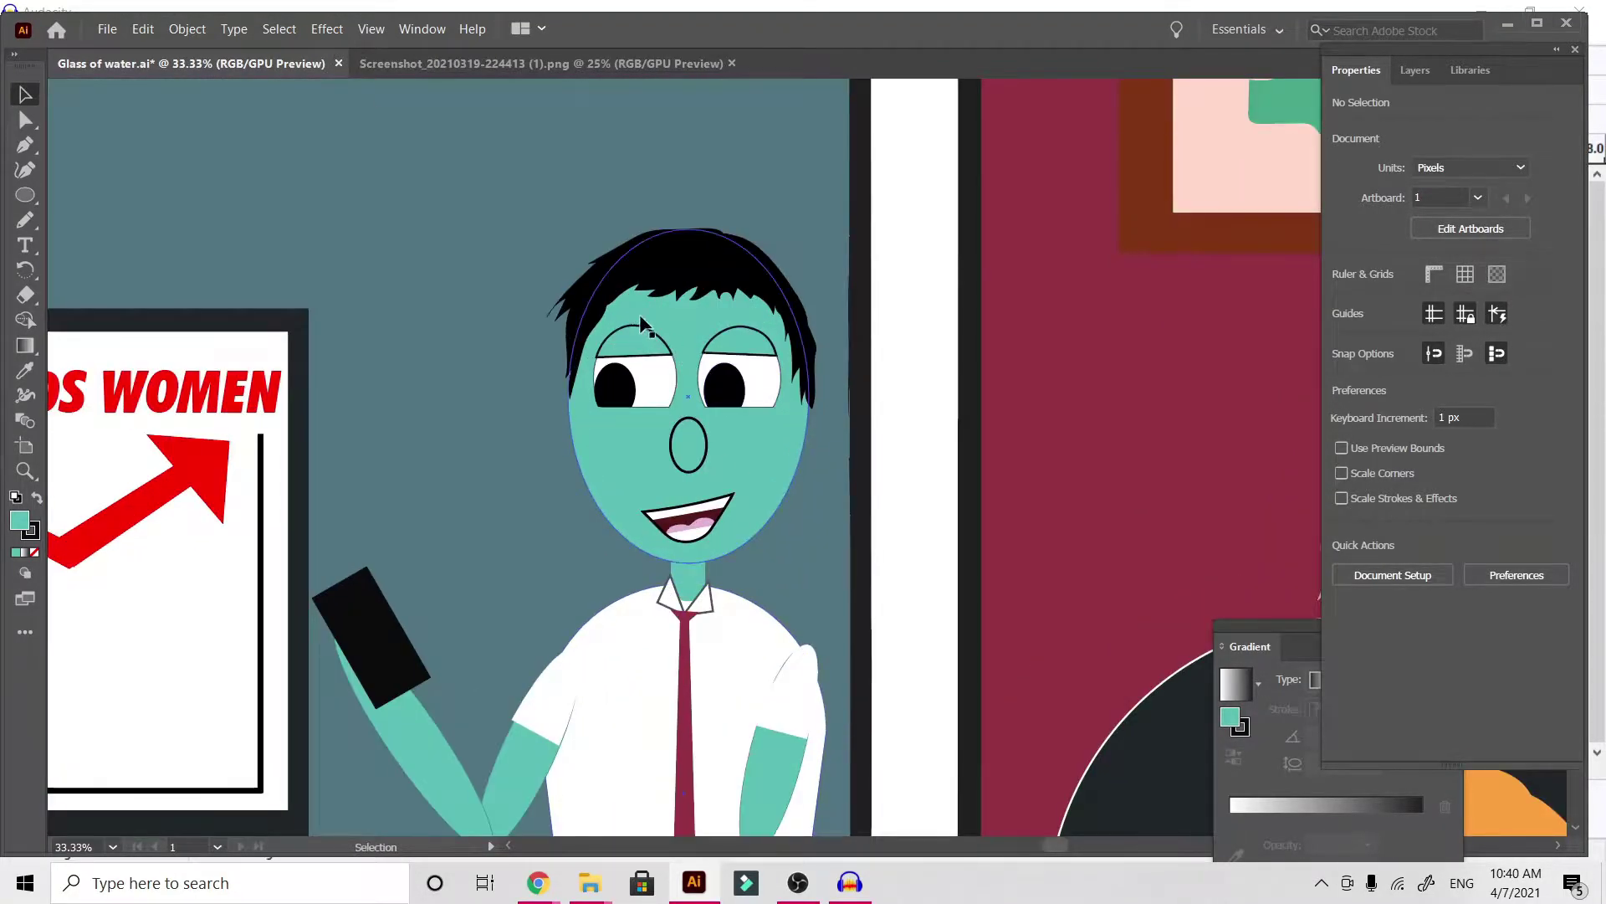
double_click(631, 324)
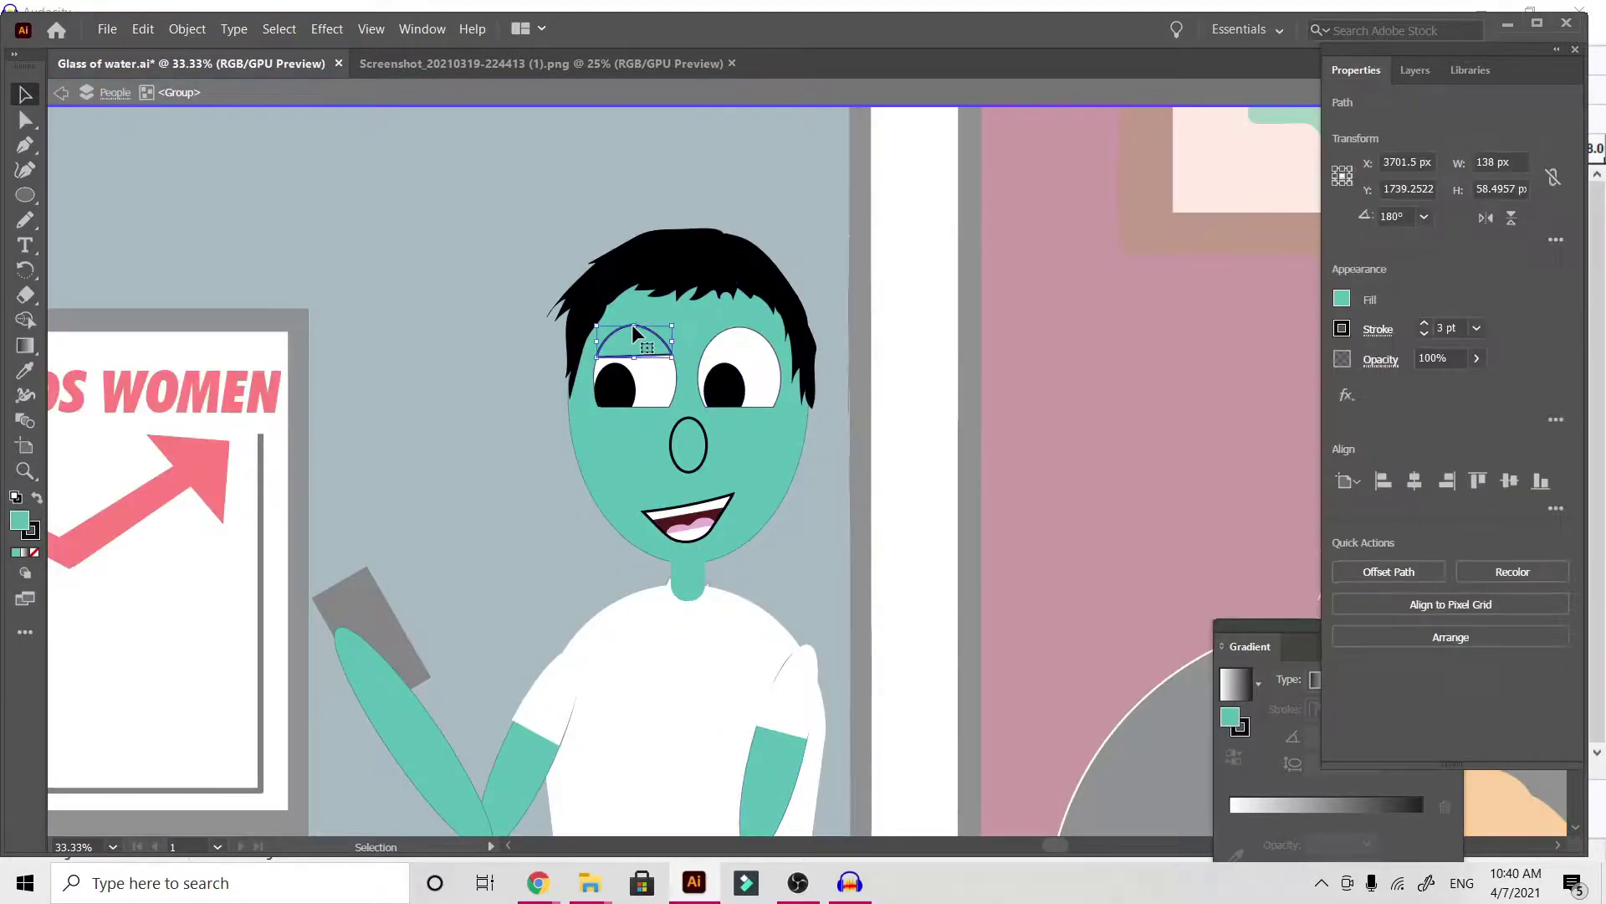
drag(631, 324, 736, 326)
double_click(927, 395)
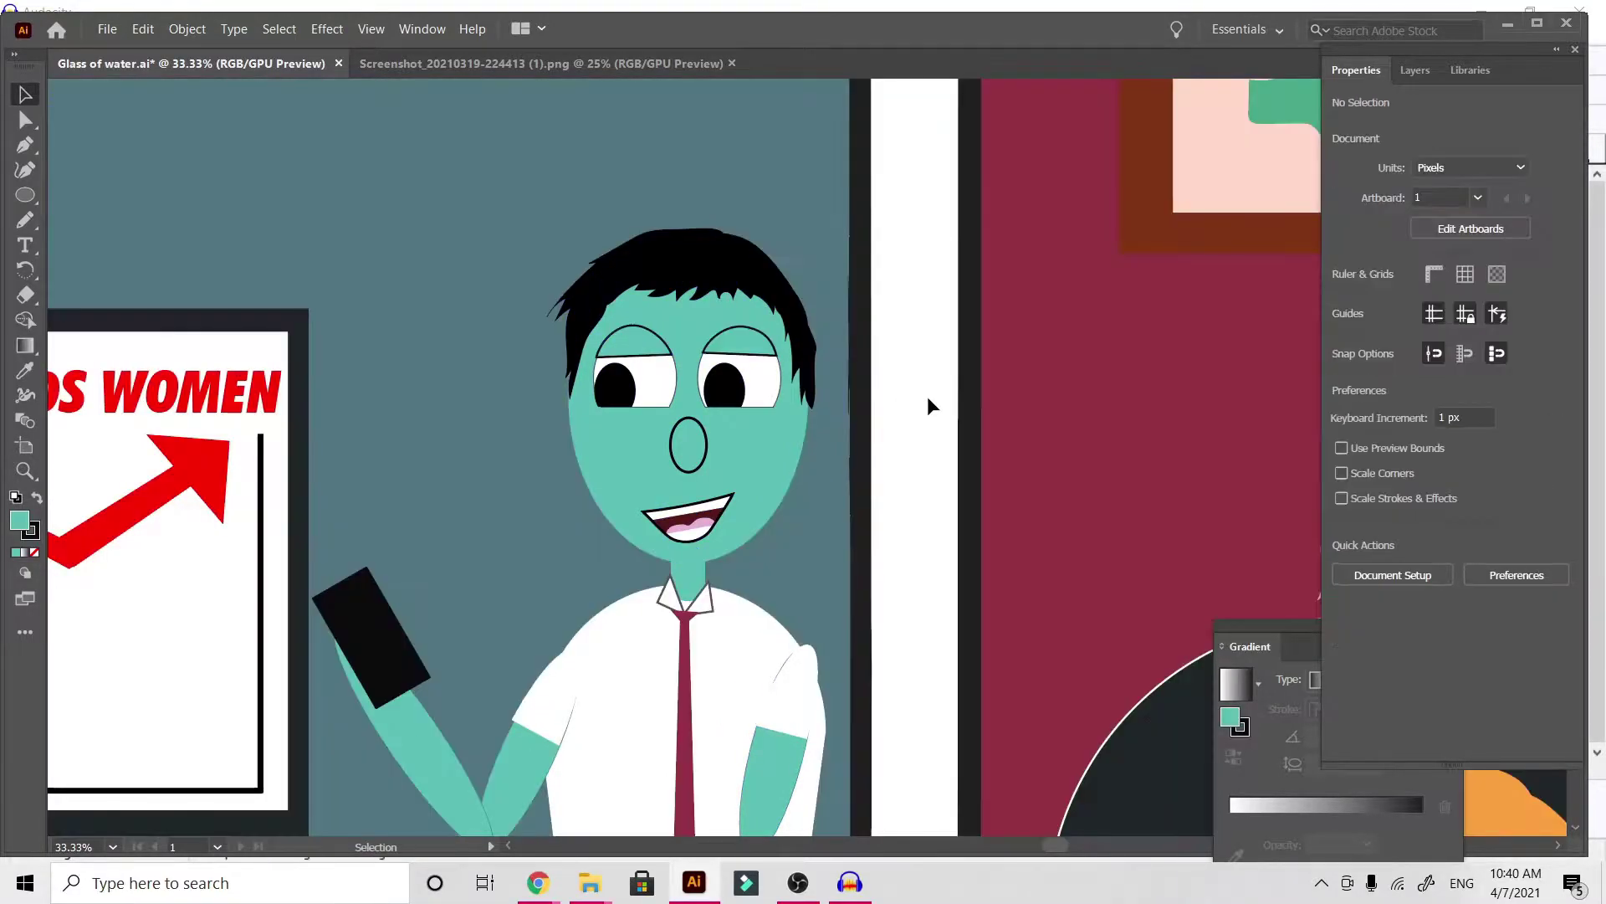
click(771, 345)
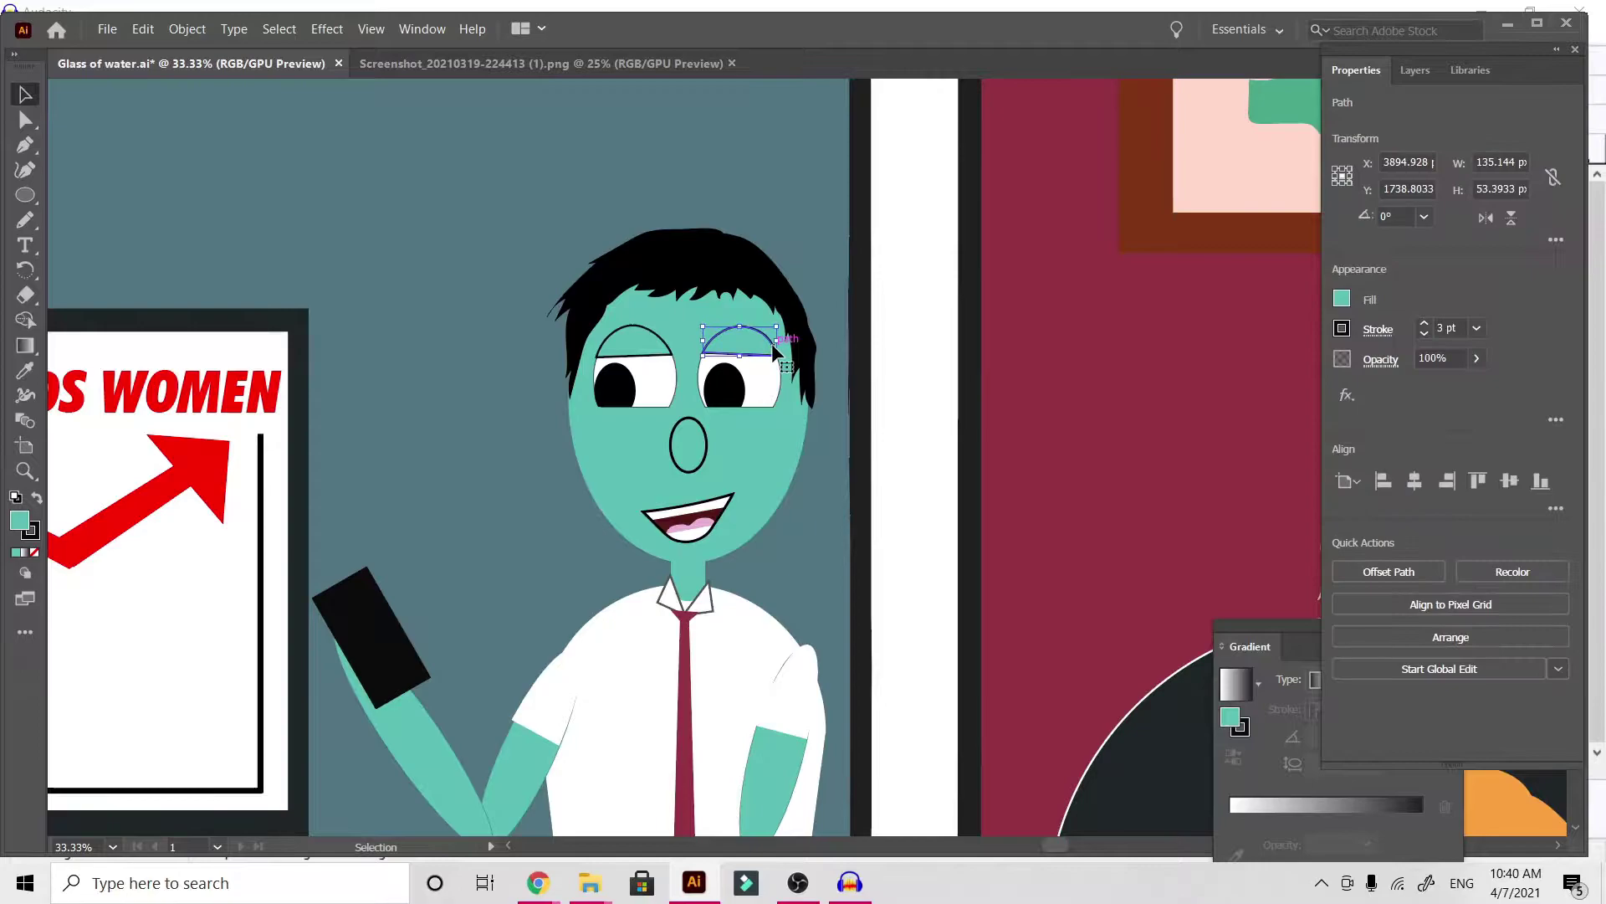
click(932, 467)
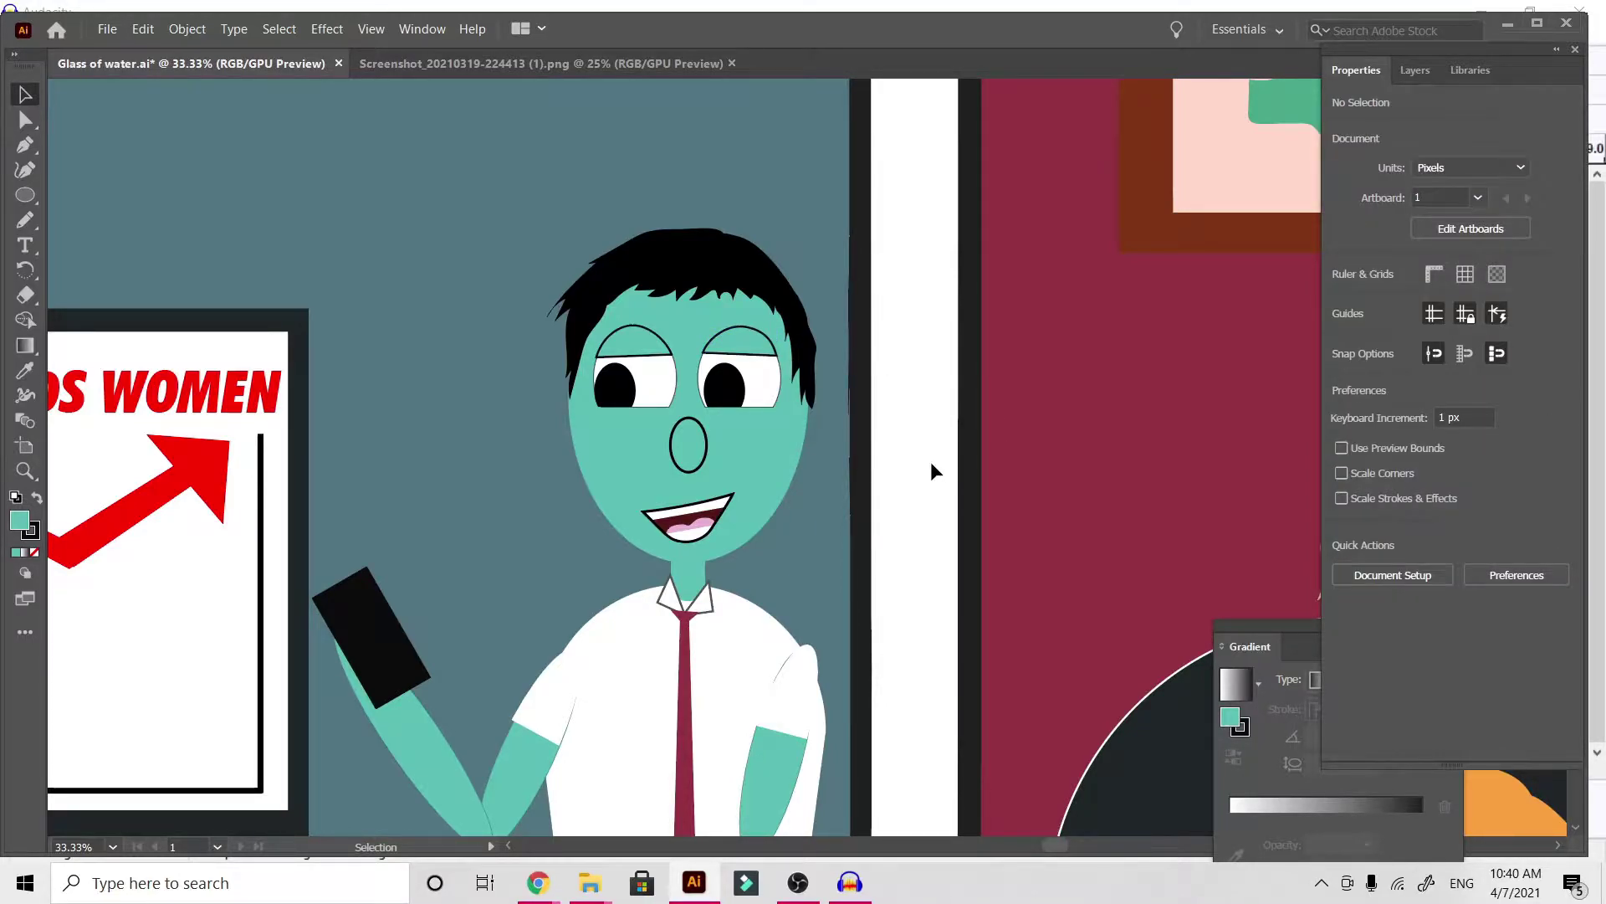
key(ctrl+minus)
key(ctrl+minus)
key(ctrl+minus)
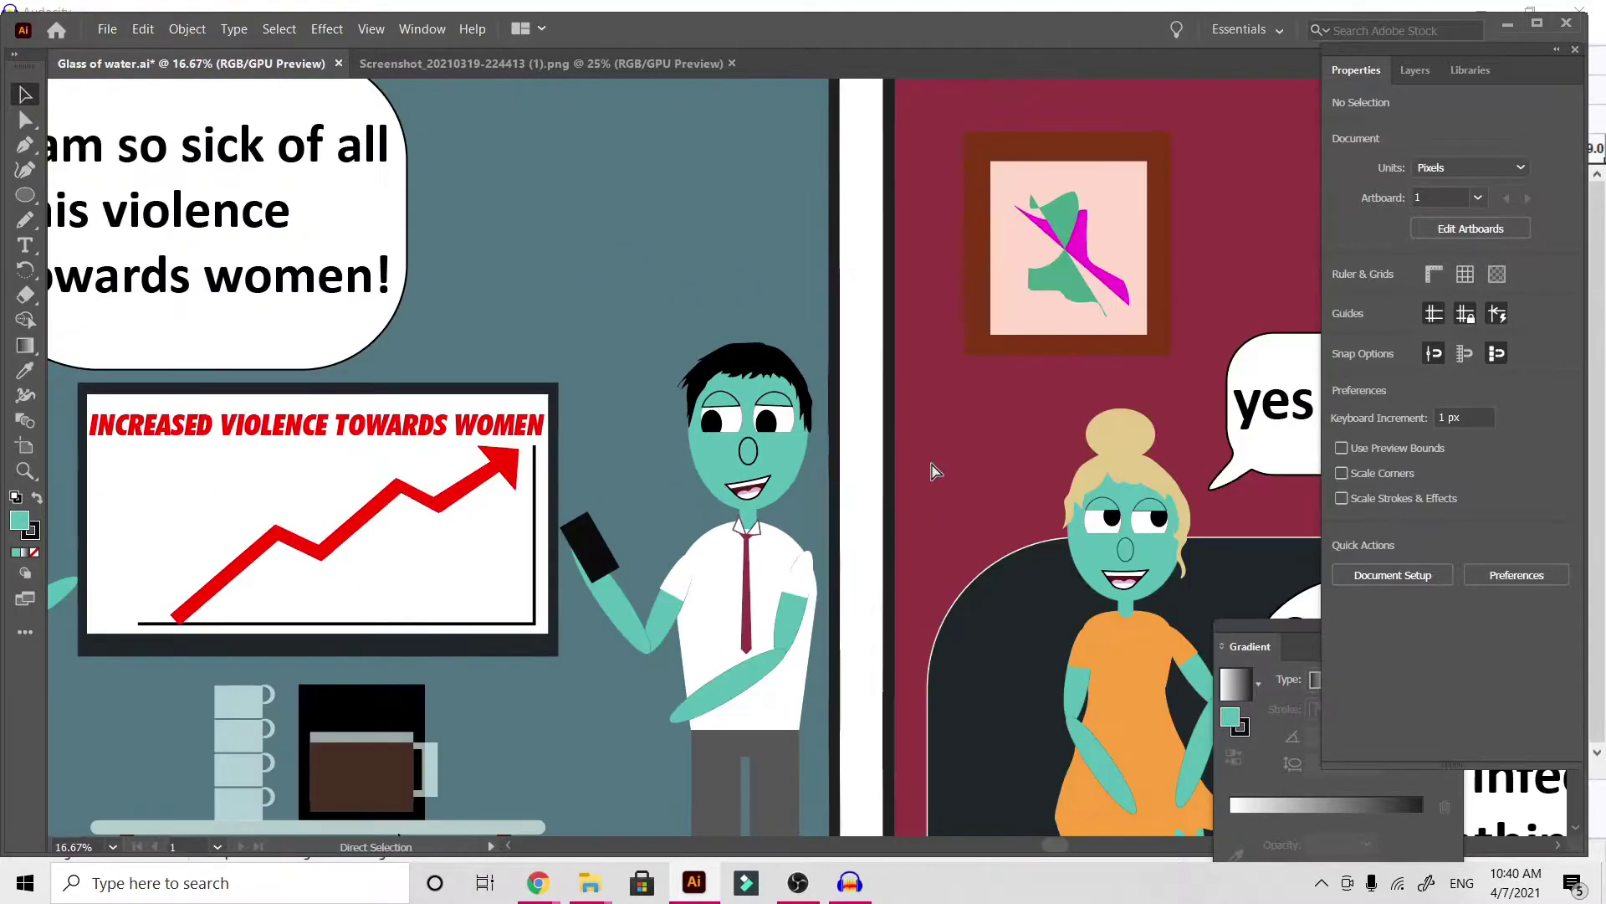
key(ctrl+plus)
key(ctrl+plus)
key(ctrl+plus)
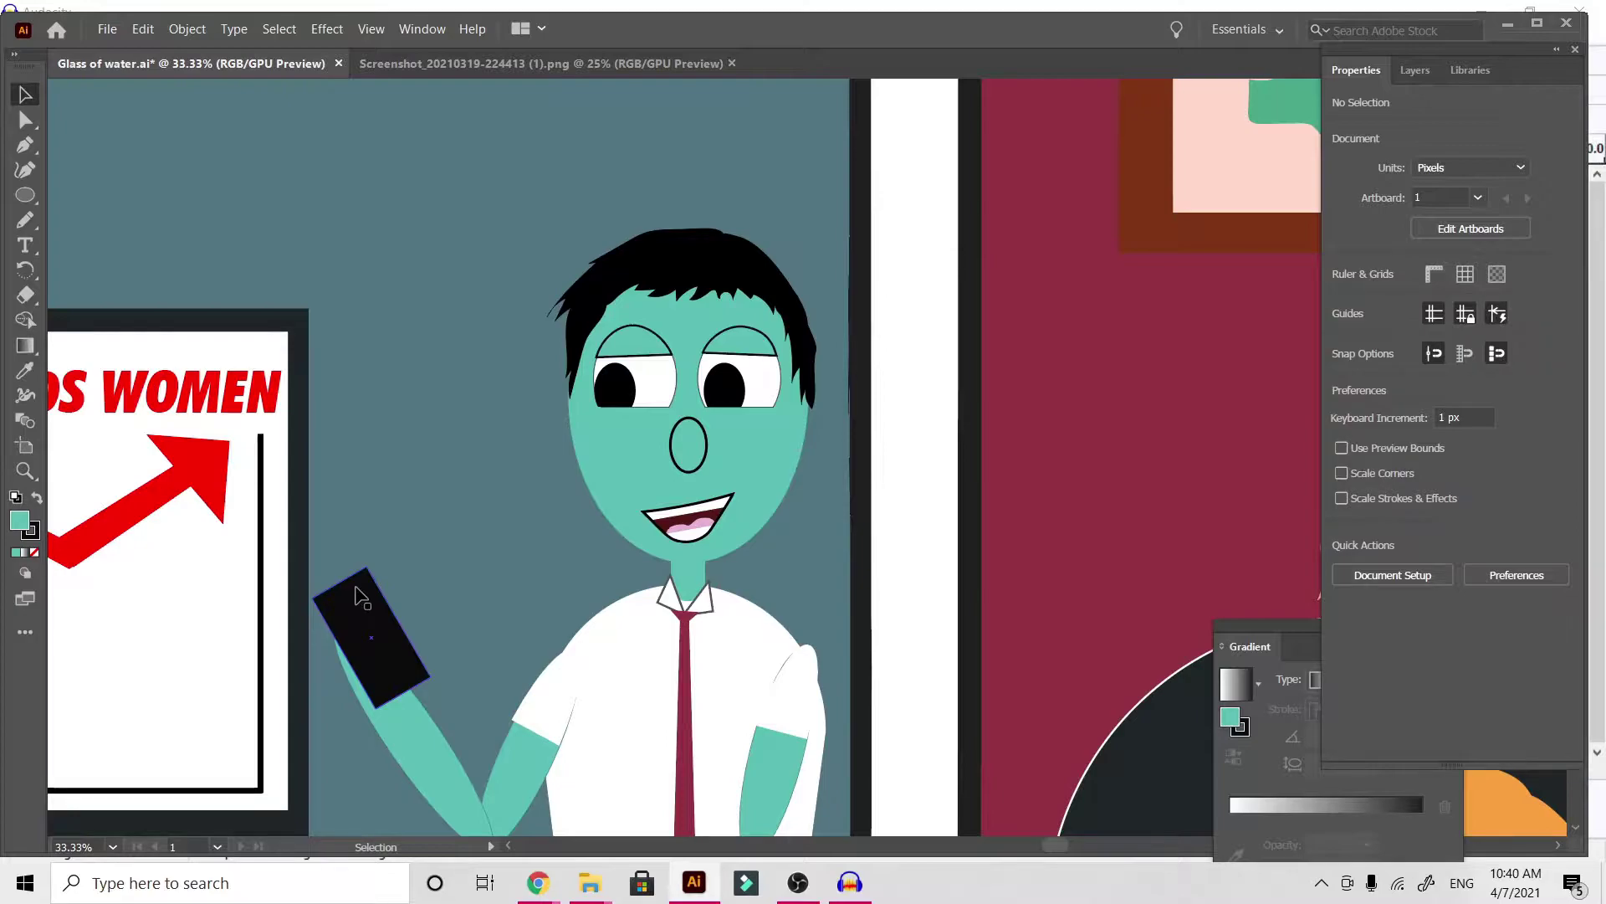
key(ctrl+minus)
key(ctrl+minus)
key(ctrl+minus)
key(ctrl+minus)
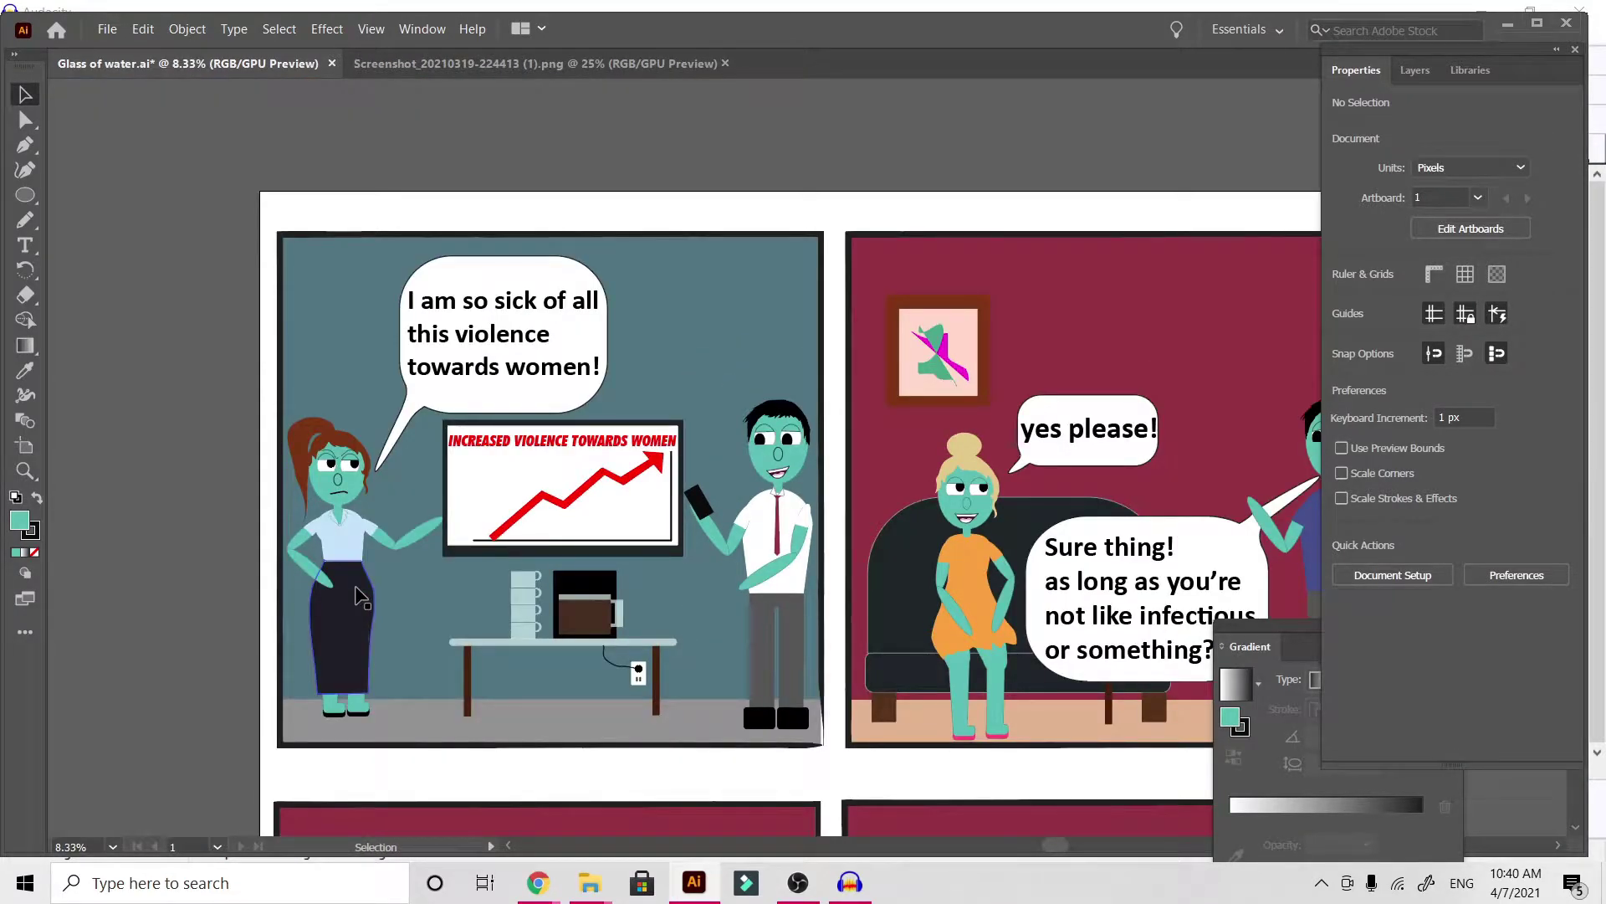
Delete the framed picture from the second panel's wall, including its pink backing, abstract shapes and brown frame
scroll(360, 596, right, 5)
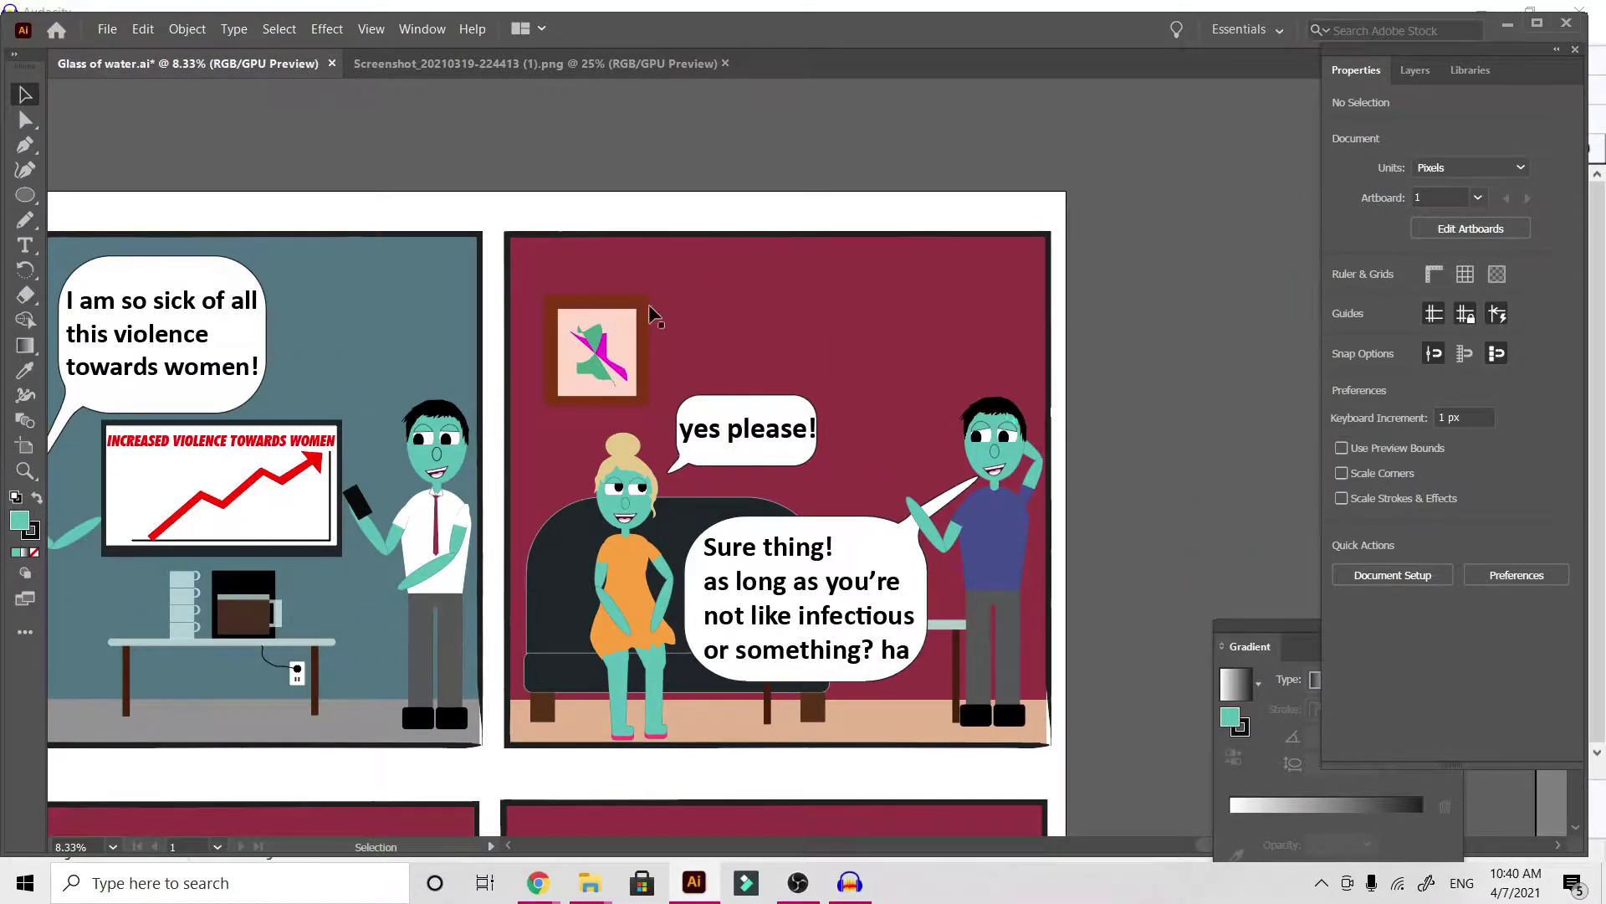
scroll(596, 301, down, 3)
scroll(596, 301, left, 2)
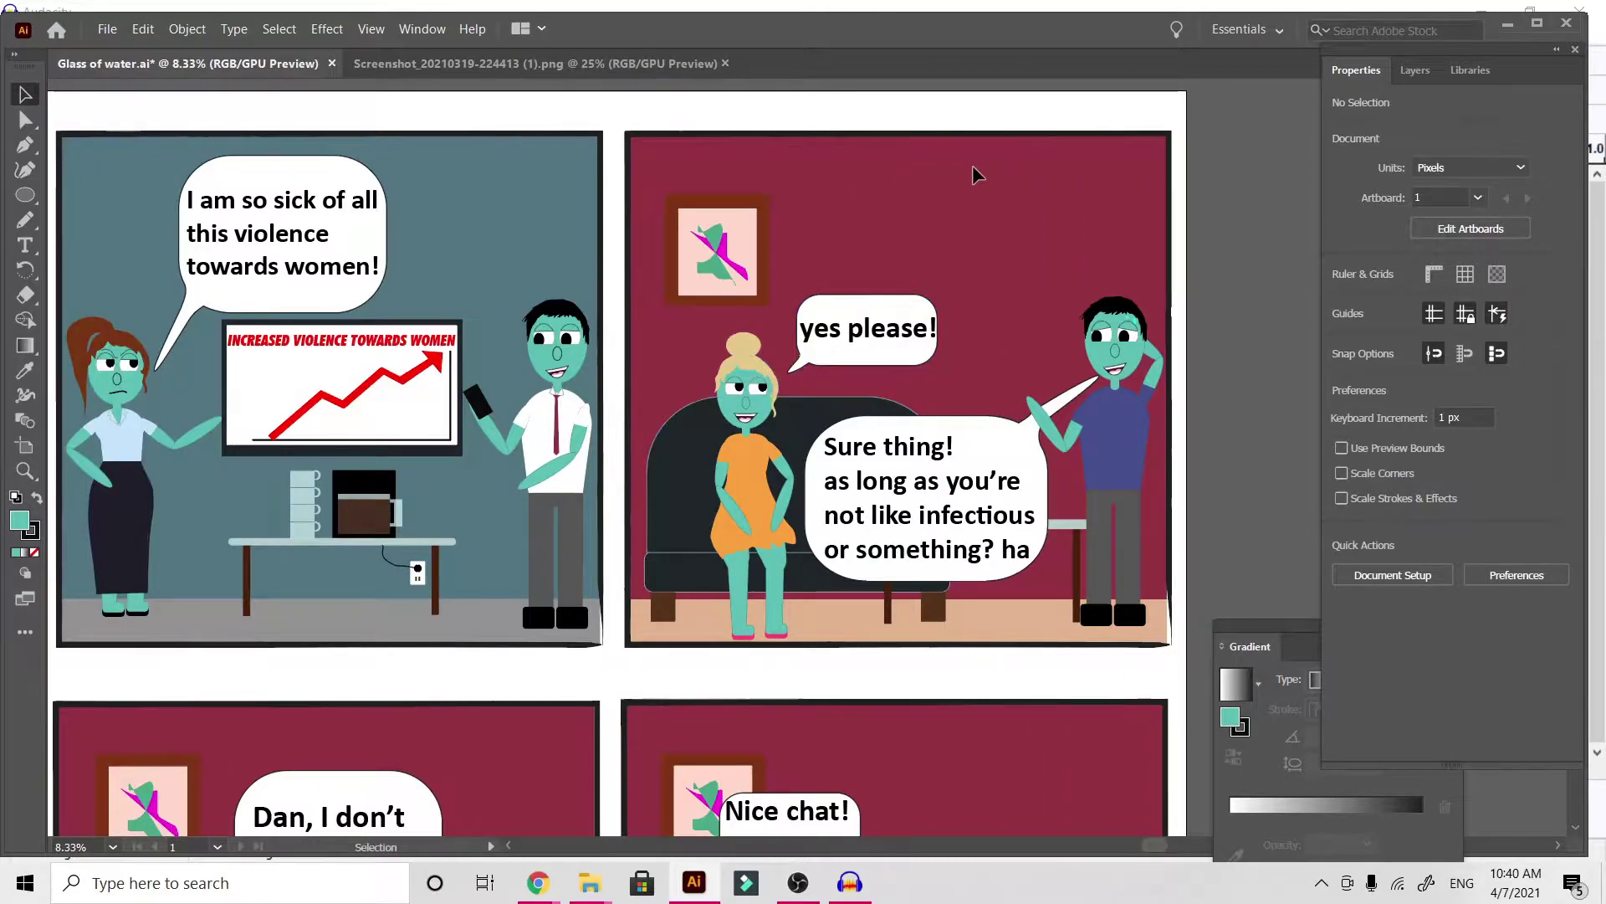
click(753, 252)
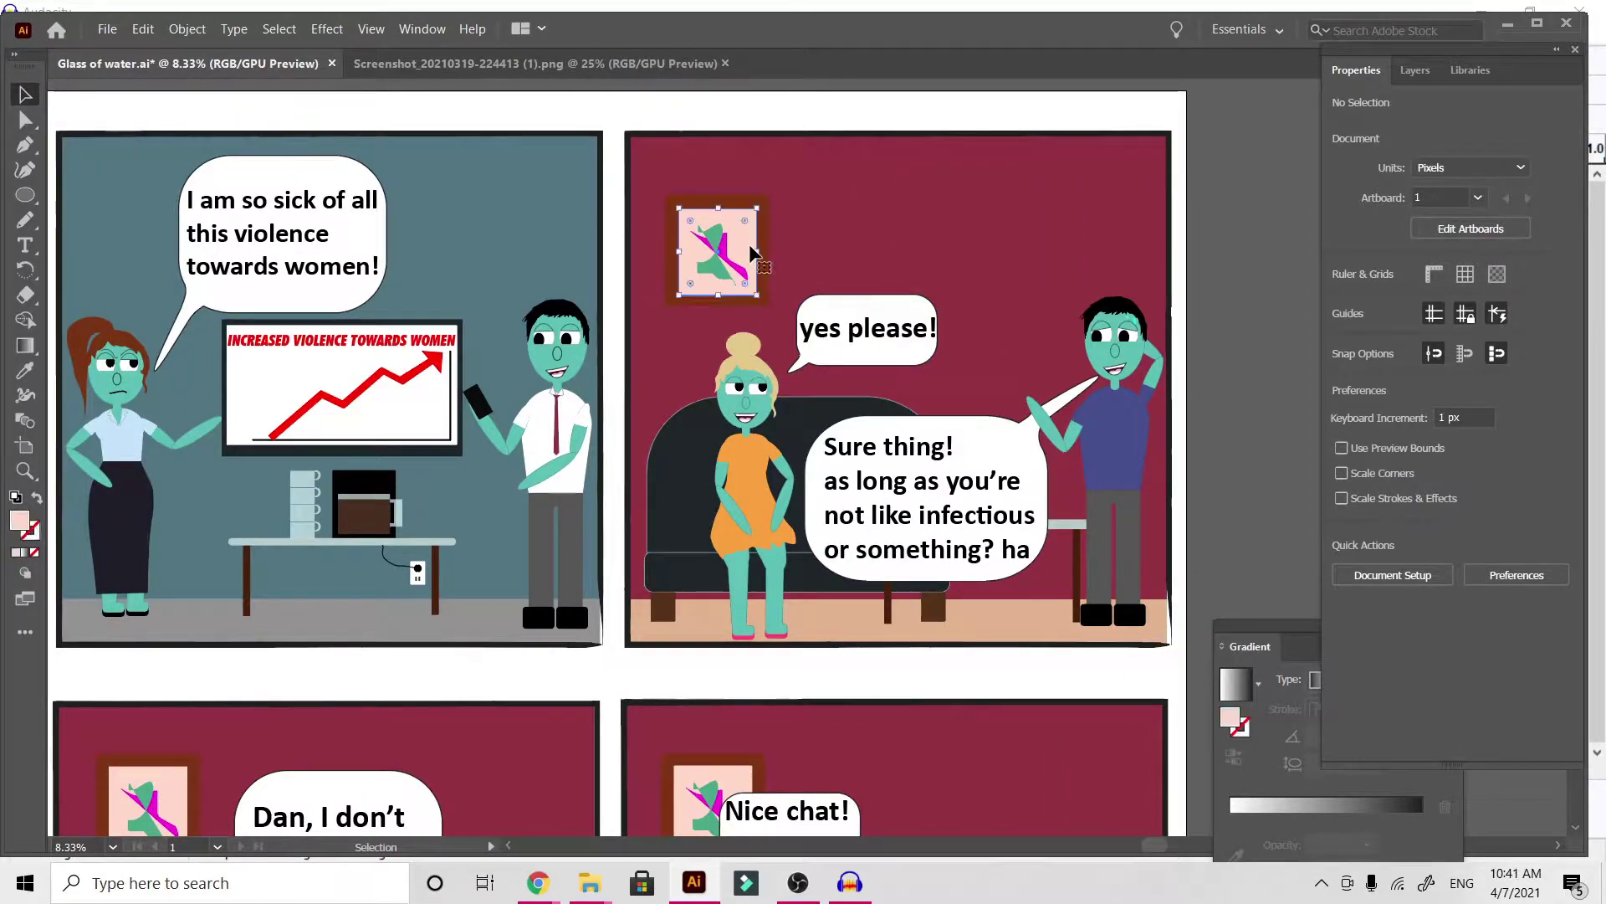
key(Delete)
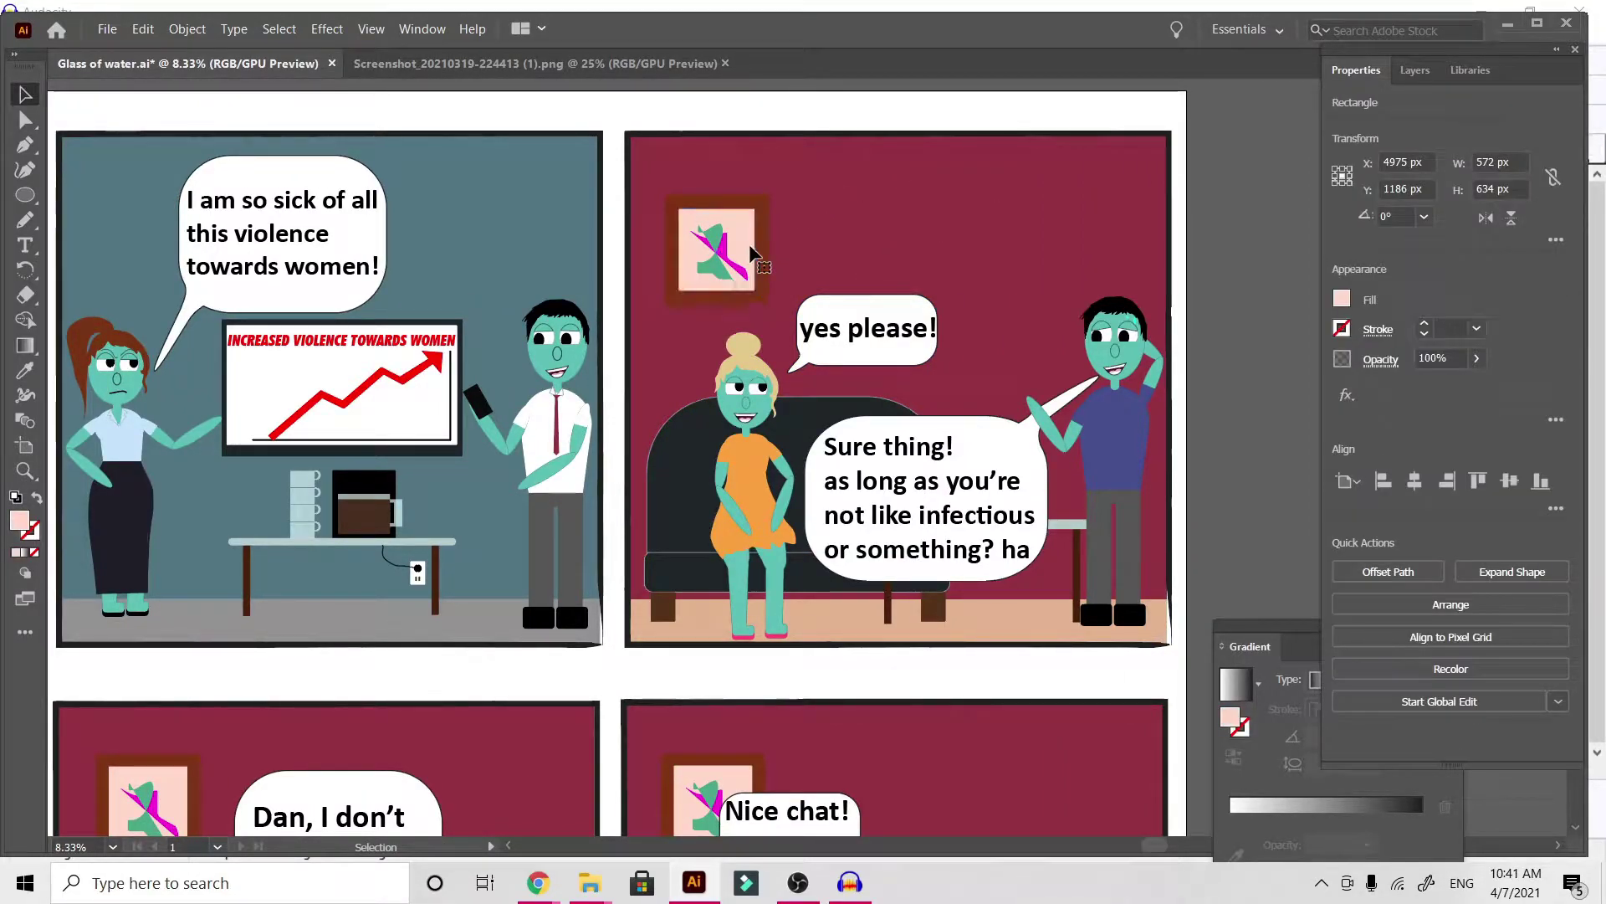
click(718, 245)
key(Delete)
click(726, 255)
key(Delete)
click(733, 254)
key(Delete)
click(763, 215)
key(Delete)
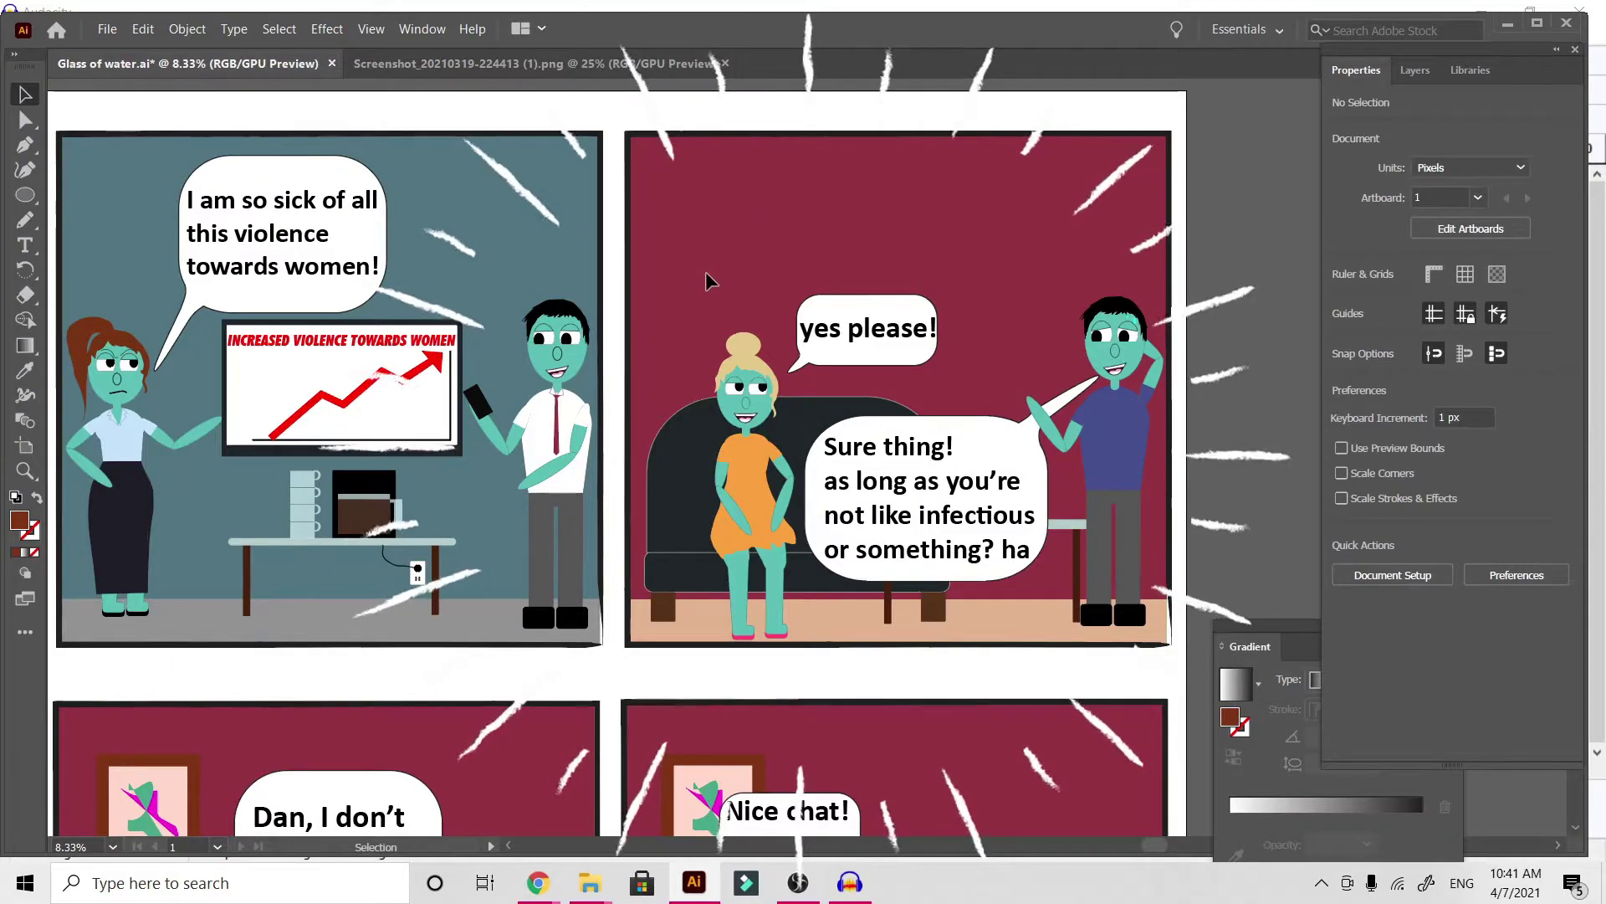
Unlock the back layer and recolour the second panel's wall with the blue-grey sampled from the first panel's wall
click(1417, 71)
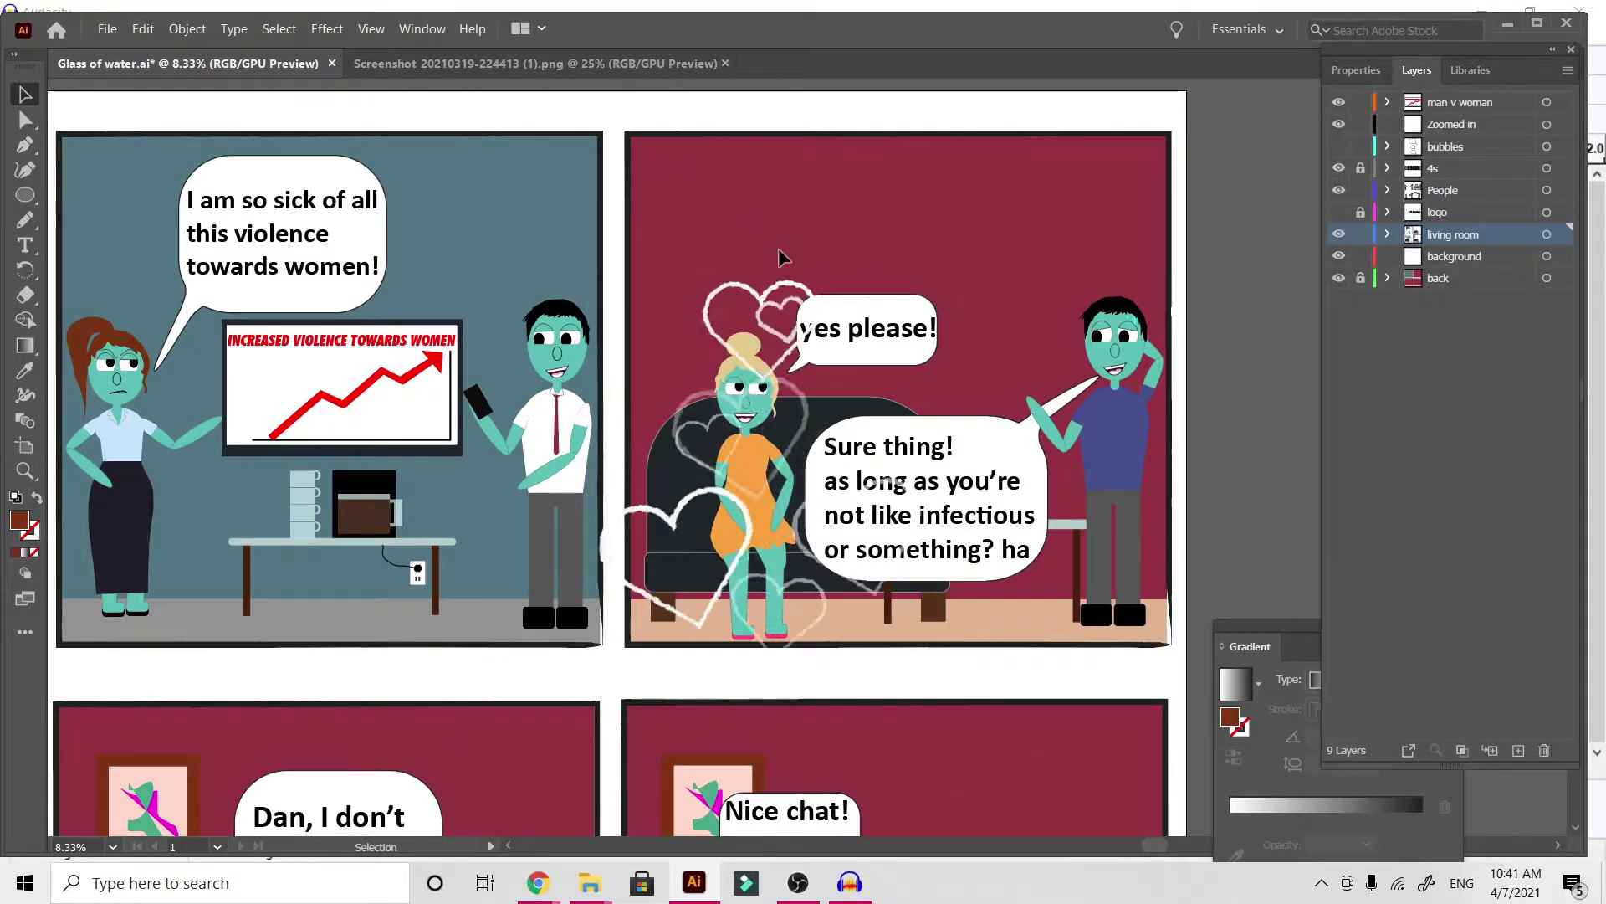
click(741, 172)
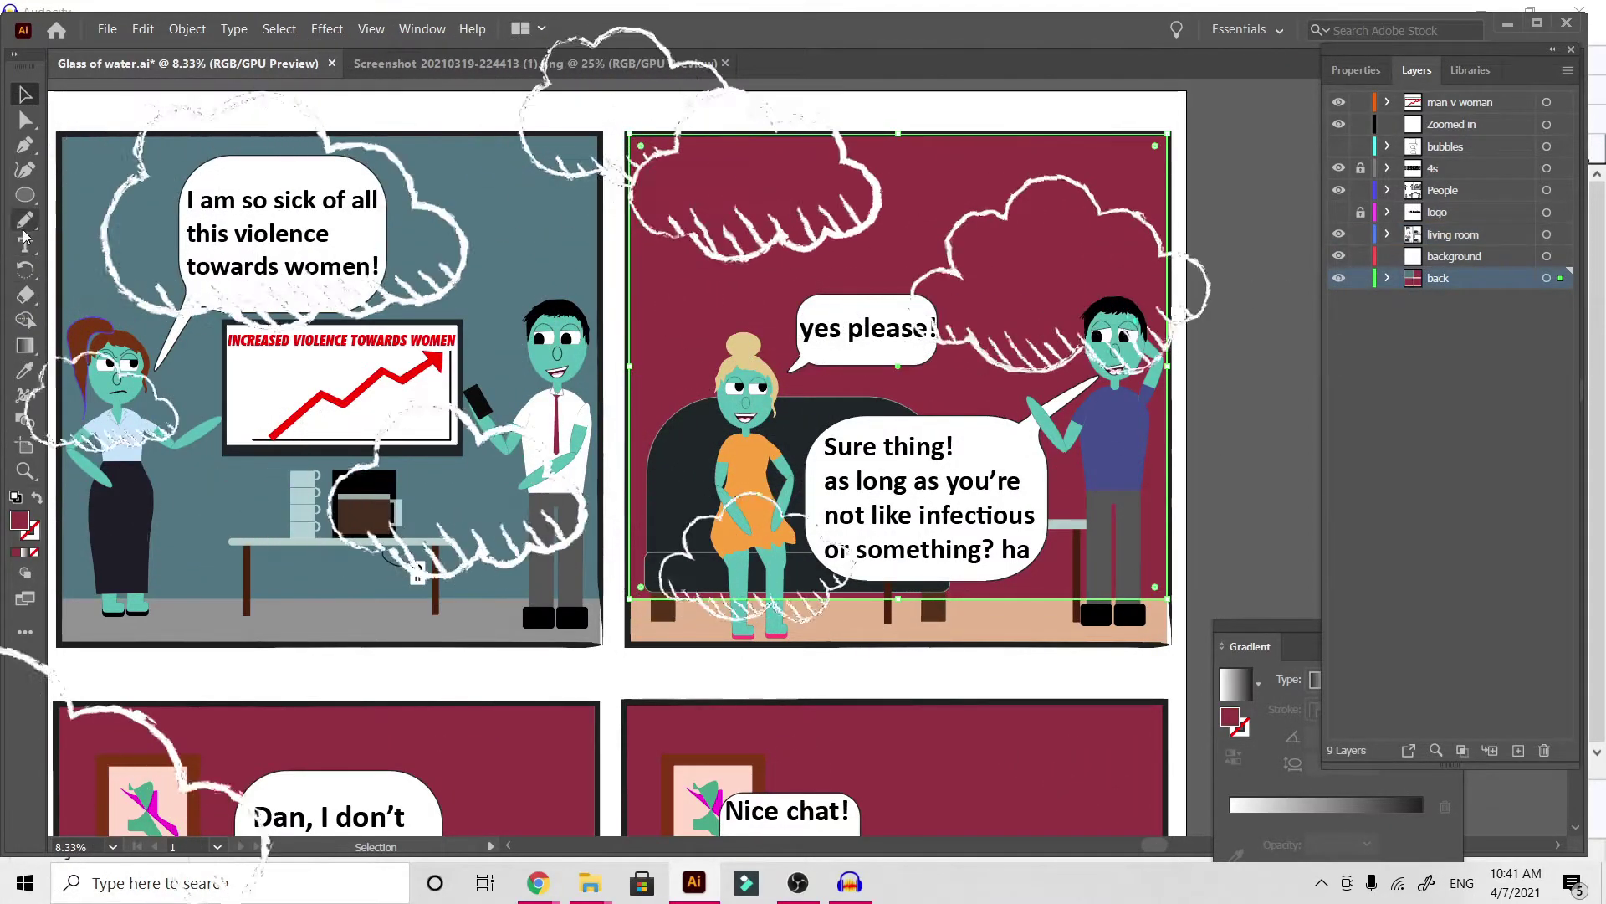
click(25, 369)
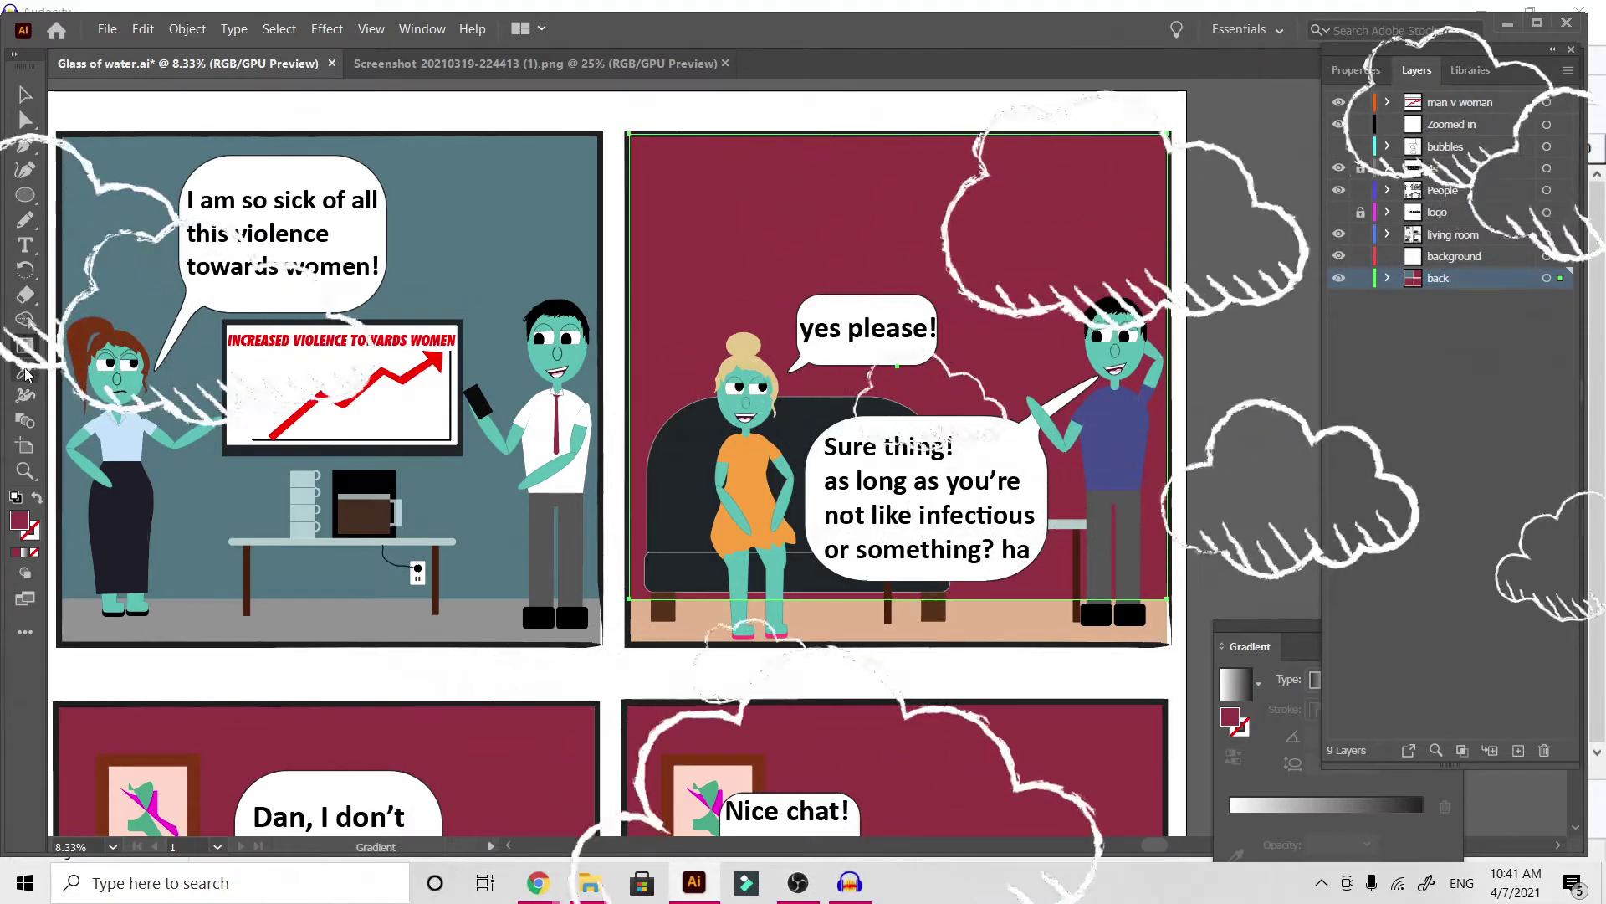
click(478, 241)
key(v)
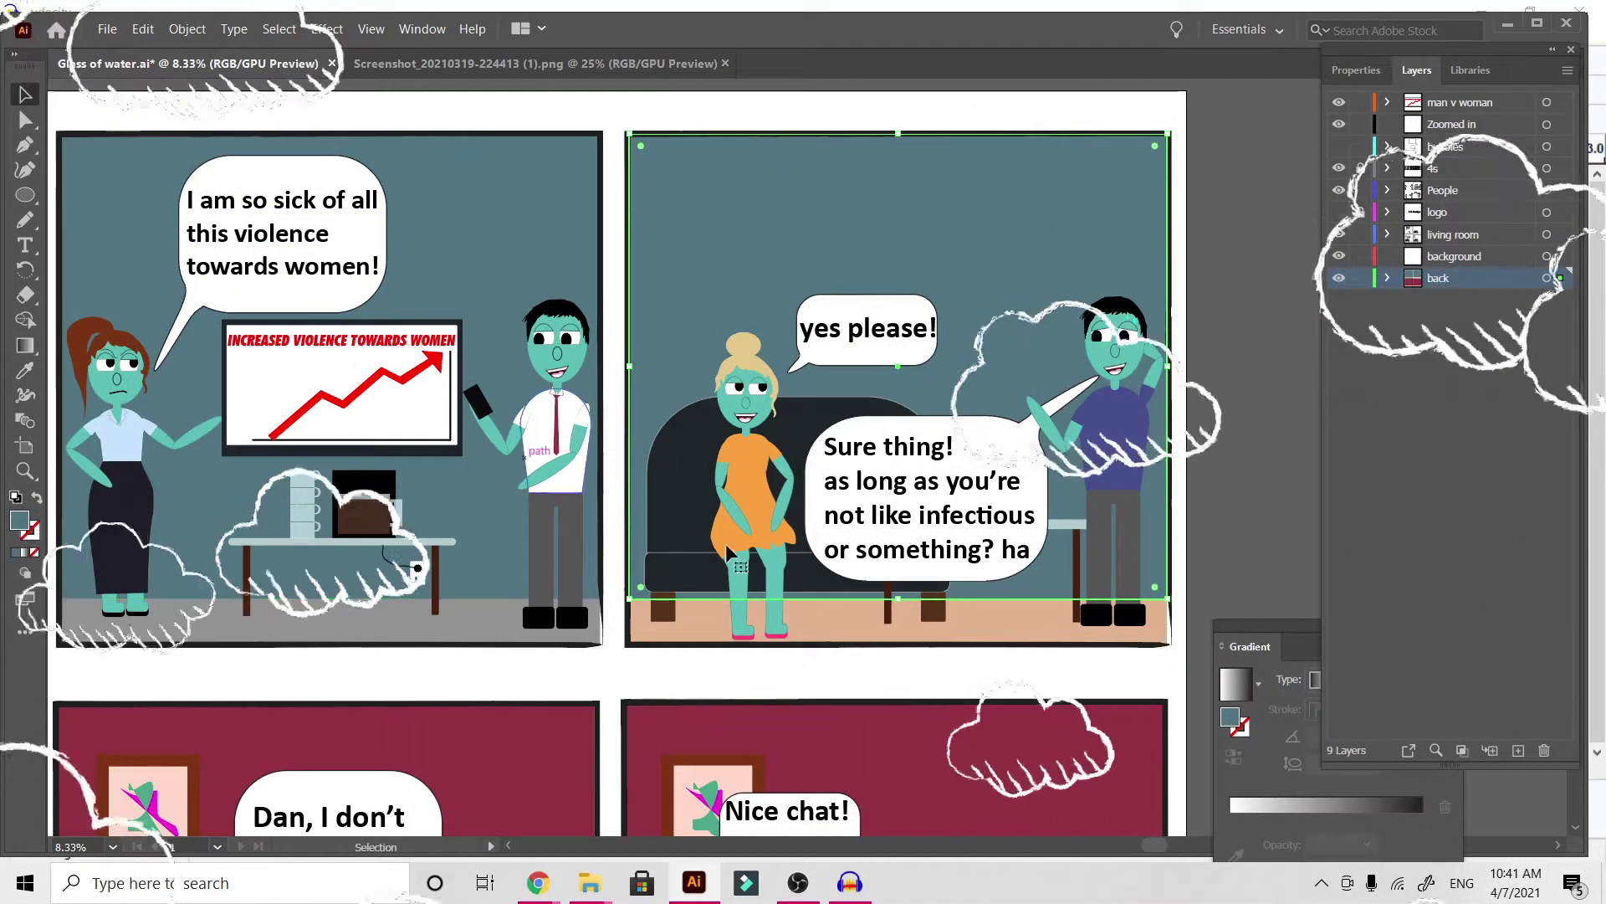
Recolour the second panel's floor with the grey sampled from the first panel's floor
click(1018, 632)
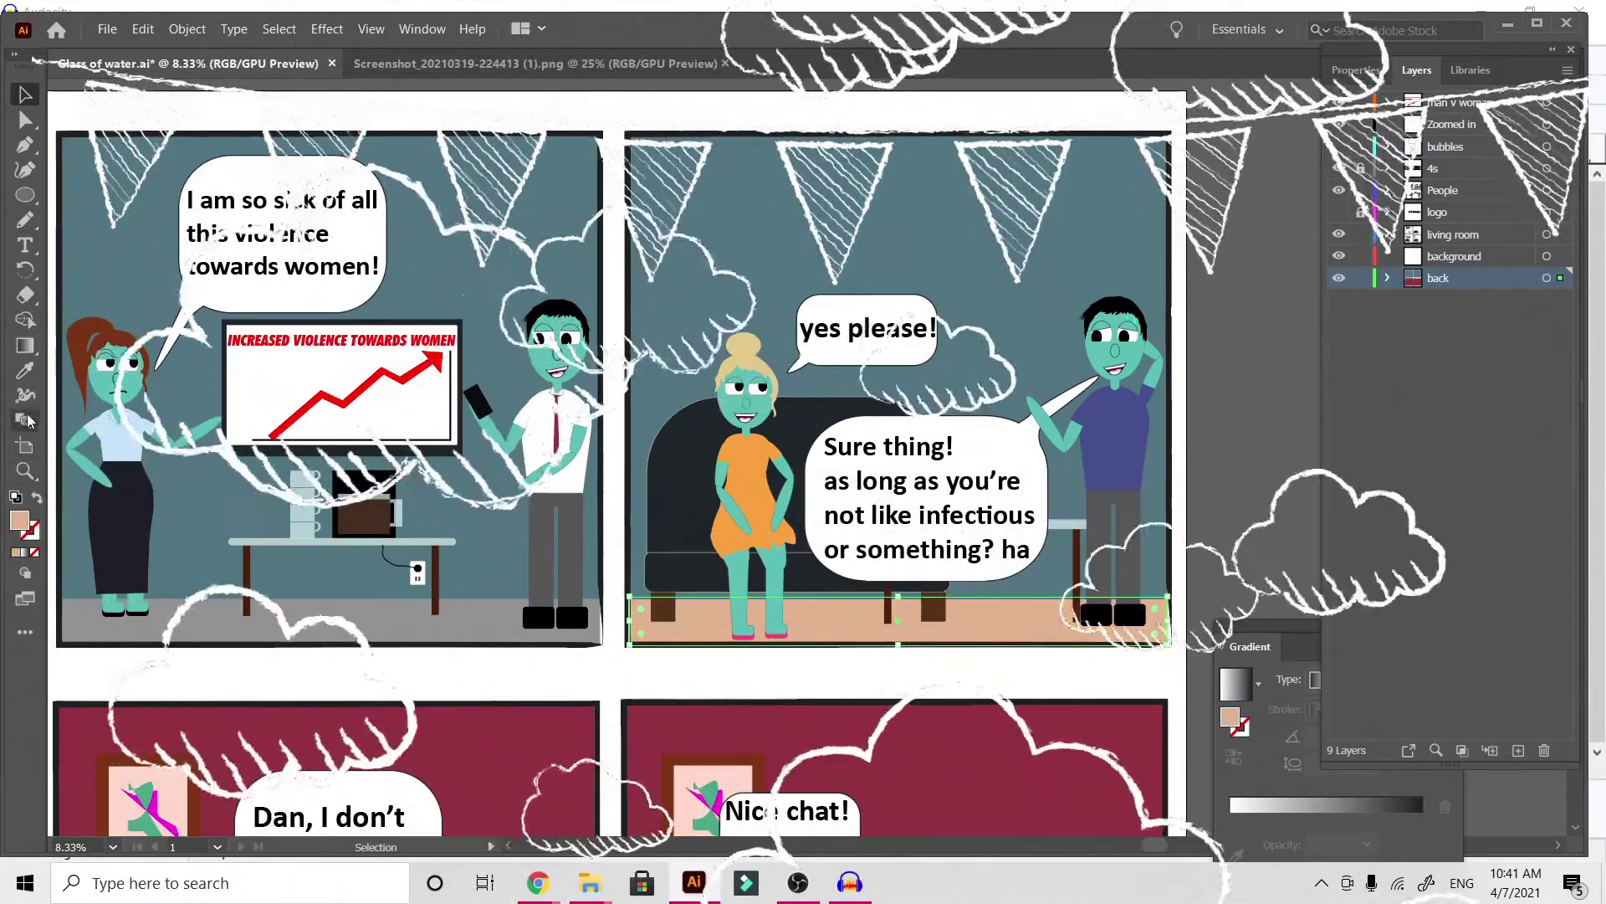
key(i)
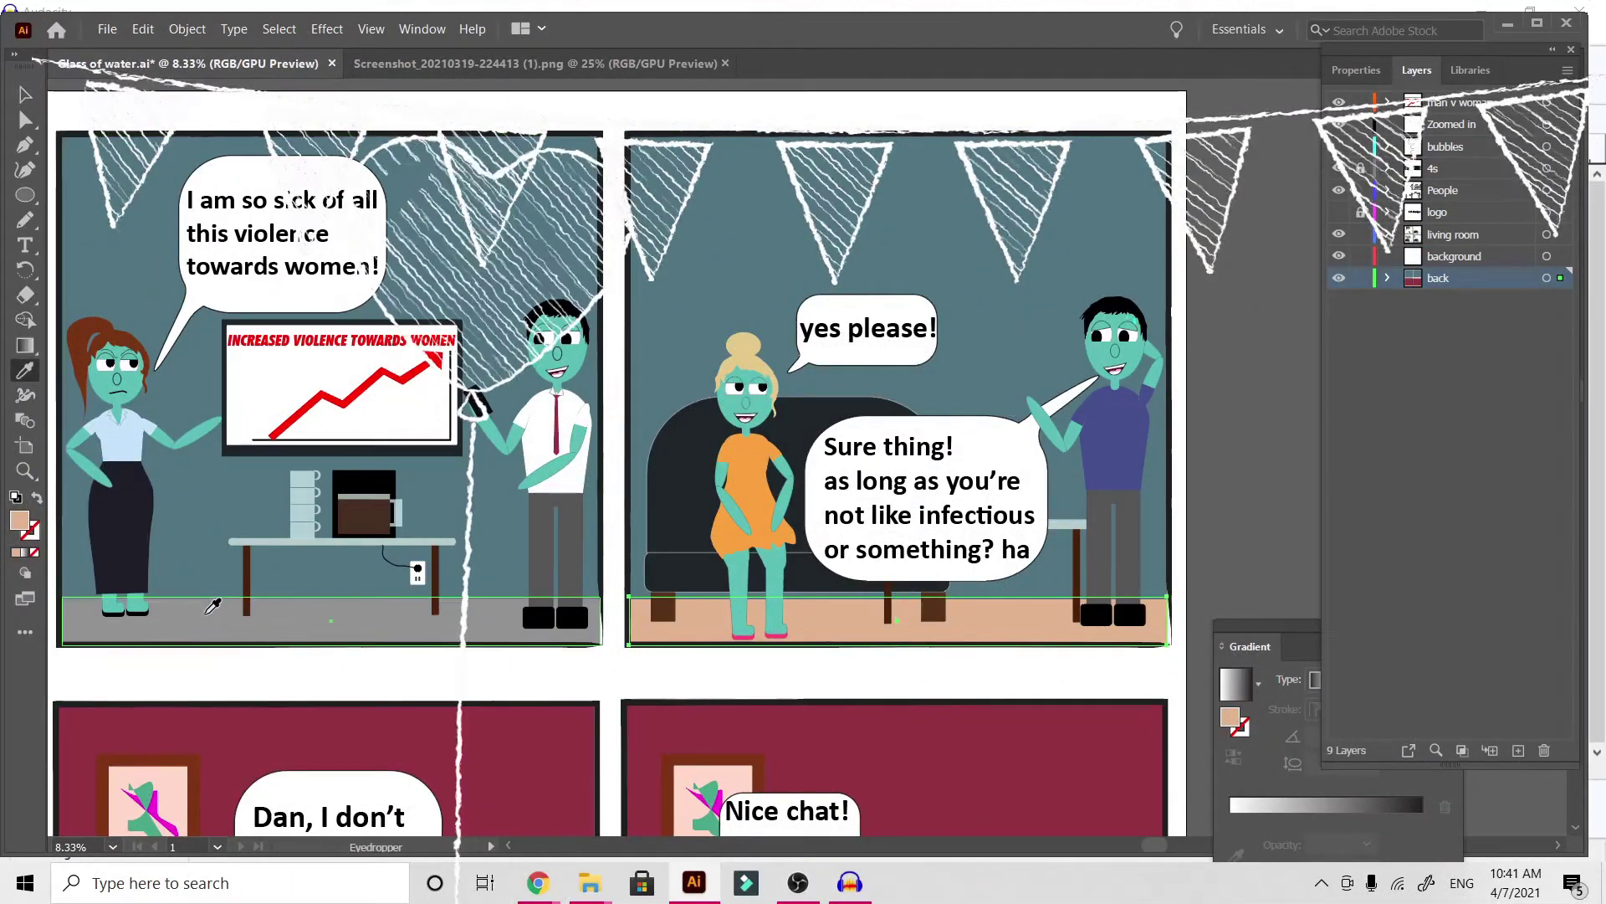
click(211, 615)
key(v)
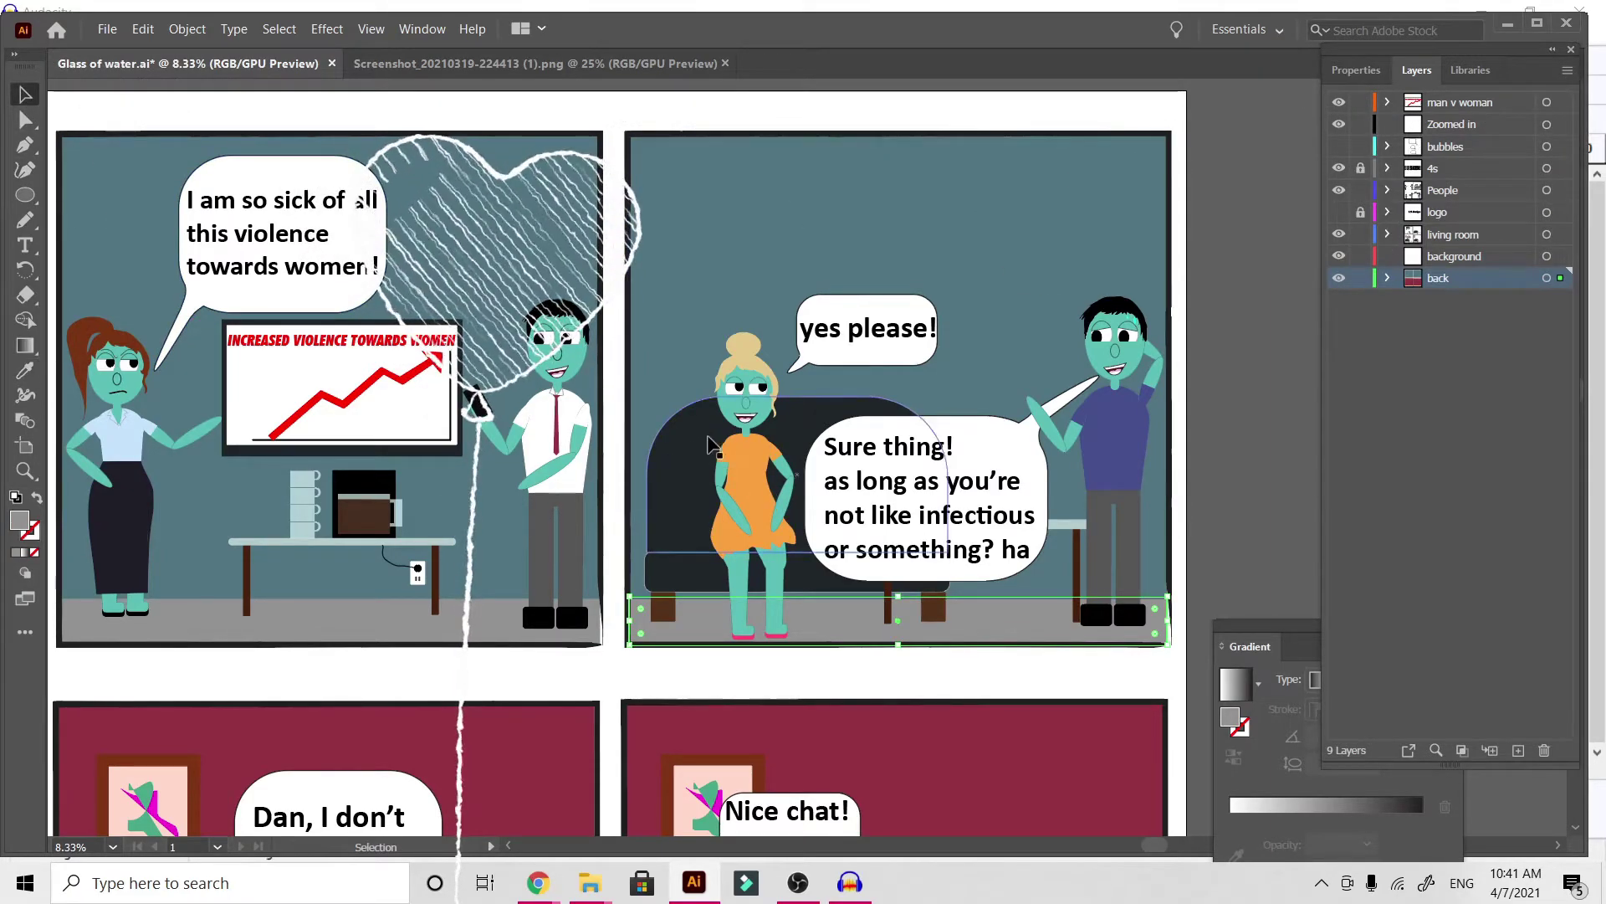
Delete the dark sofa's back, seat and feet and the side table from the second panel
click(708, 444)
key(Delete)
click(669, 573)
key(Delete)
click(665, 608)
key(Delete)
click(936, 614)
key(Delete)
key(Delete)
click(1076, 540)
key(Delete)
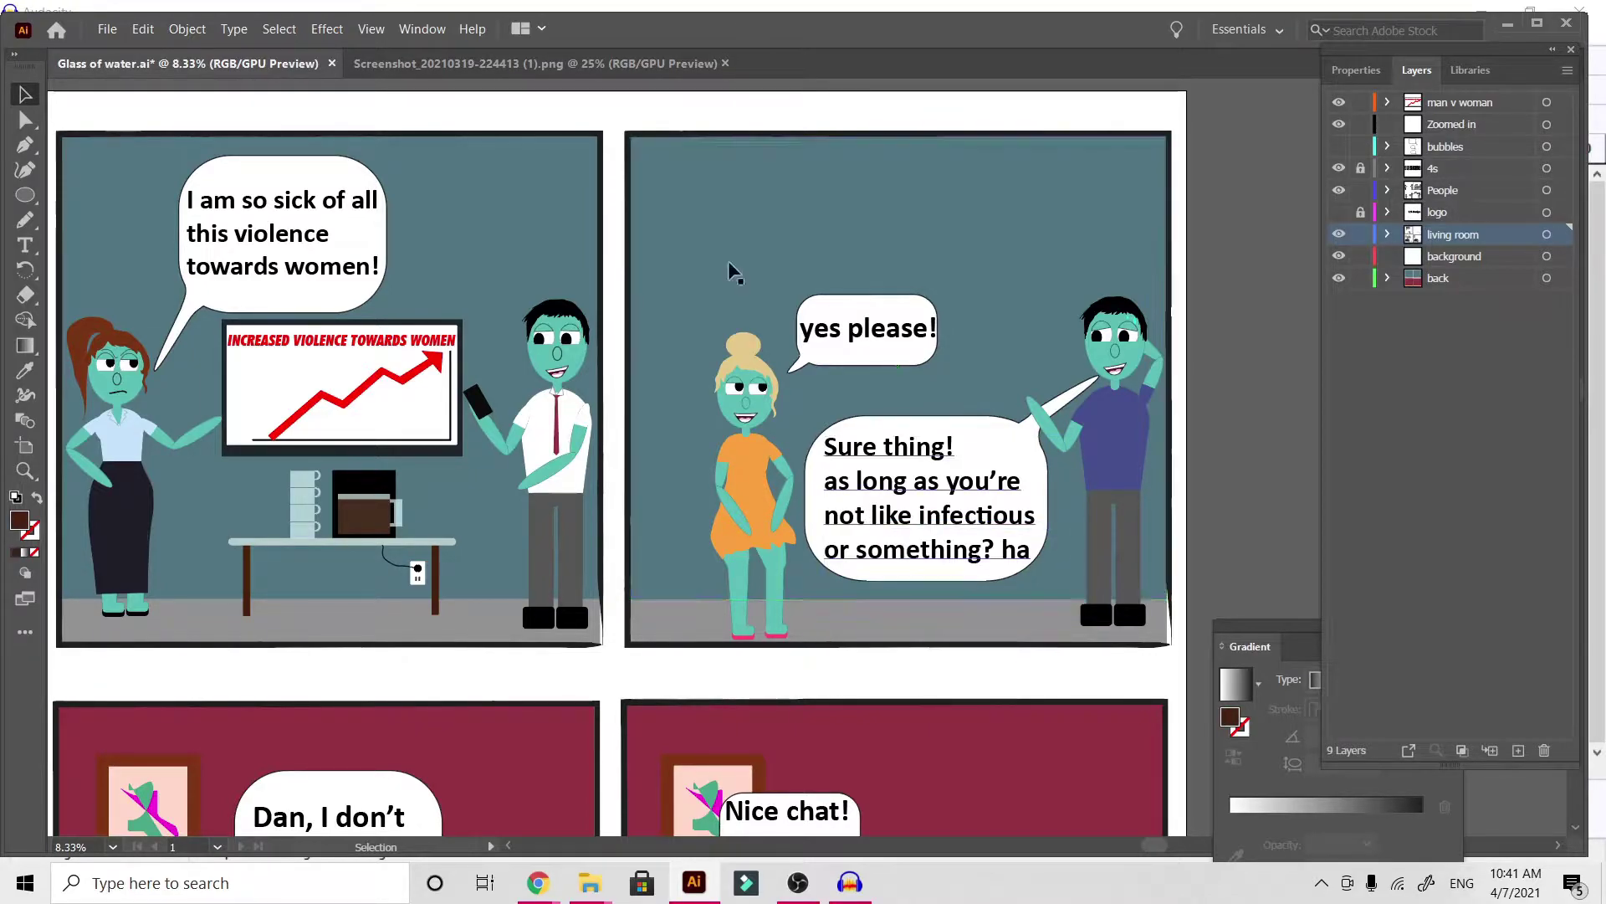
Consult the comic idea in the screenshot document and delete the blonde woman from the second panel
click(639, 73)
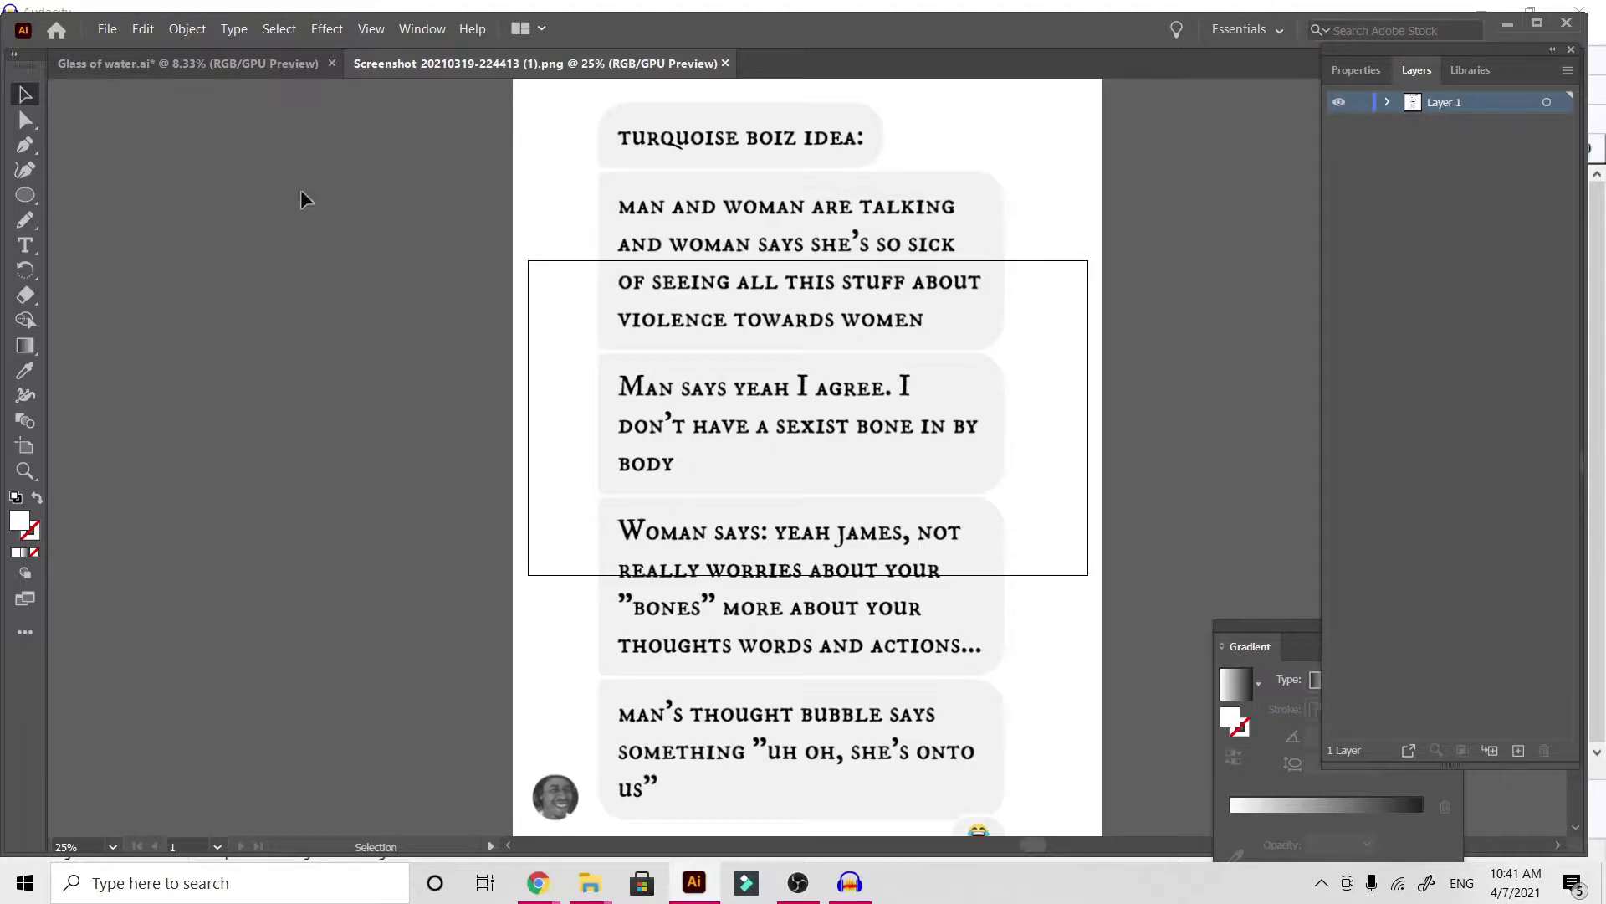
click(234, 67)
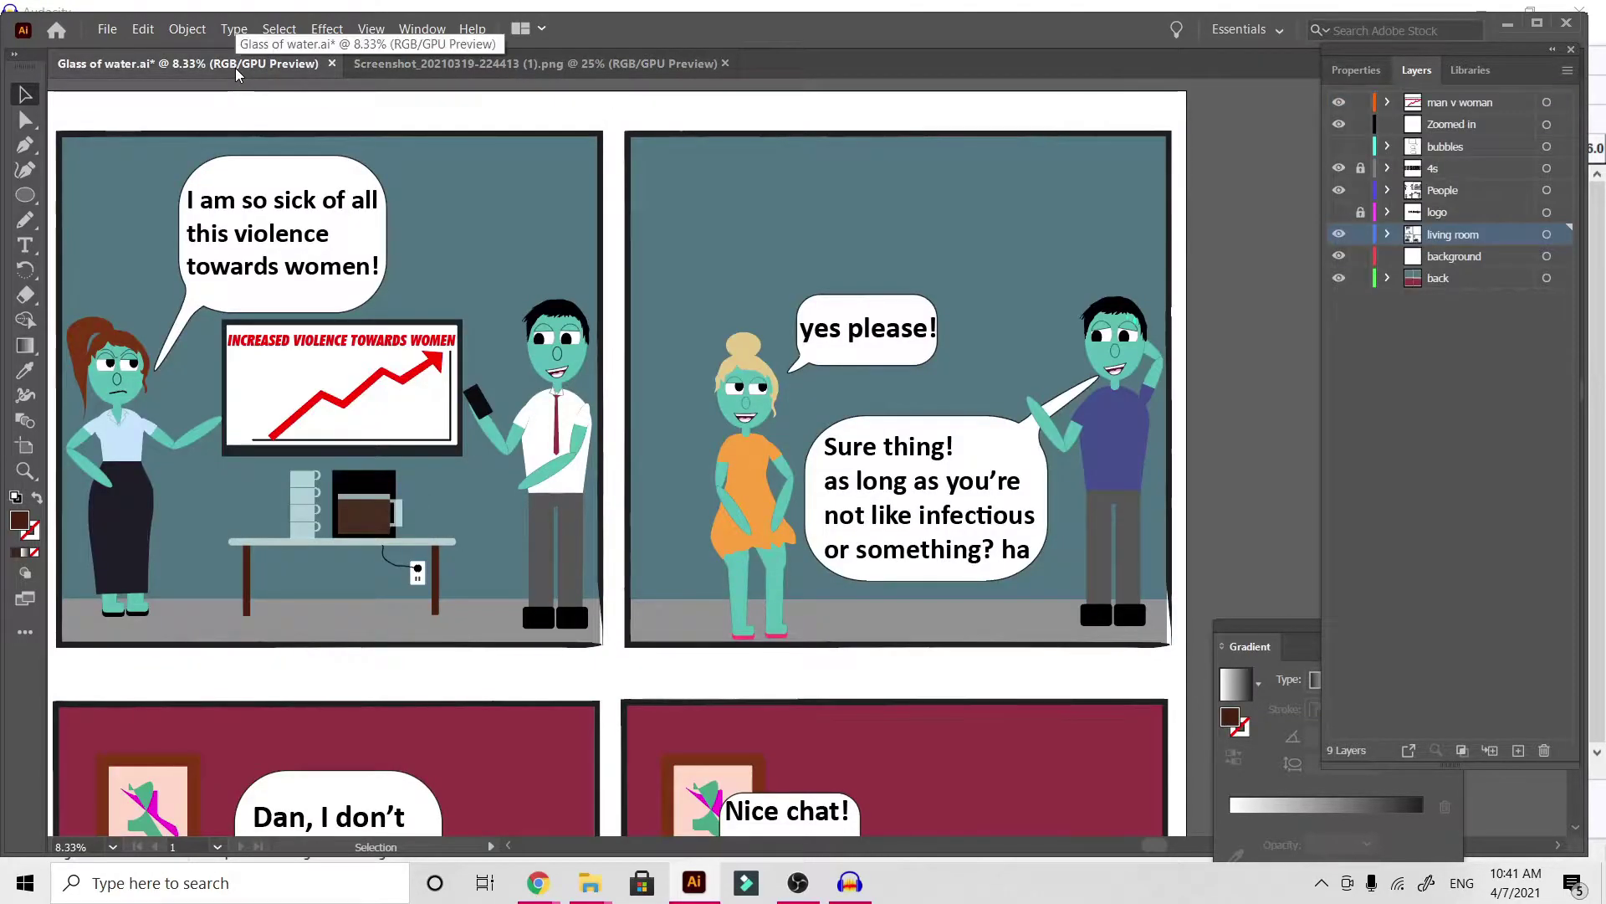
click(756, 516)
key(Delete)
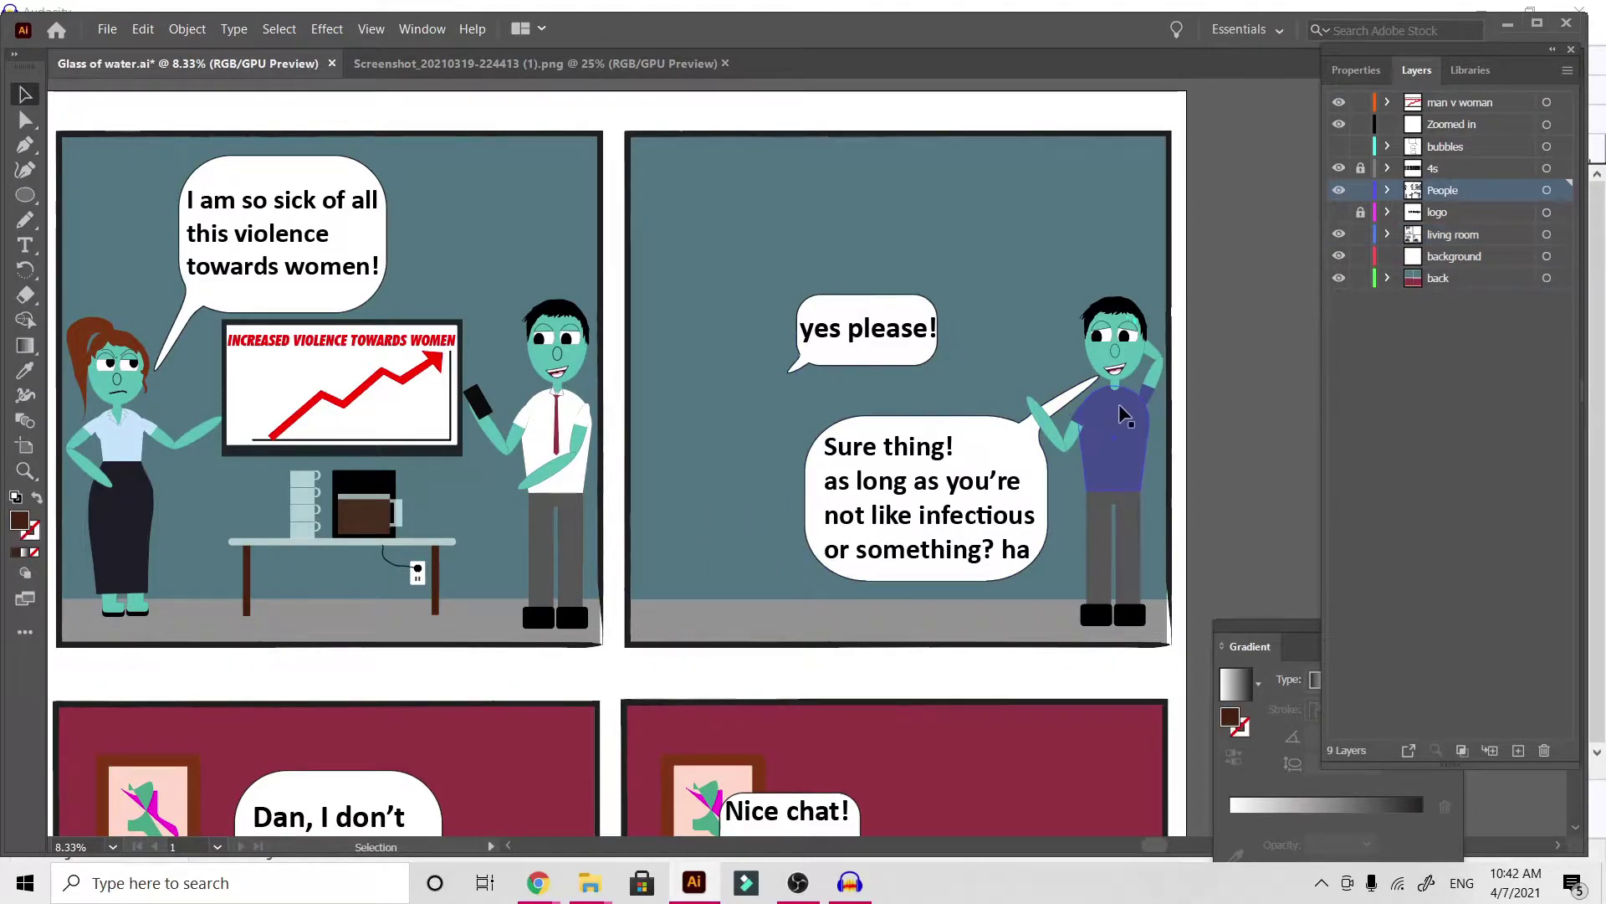
Move the "yes please!" speech bubble and its text out of the second panel, off the artboard's right edge
click(916, 353)
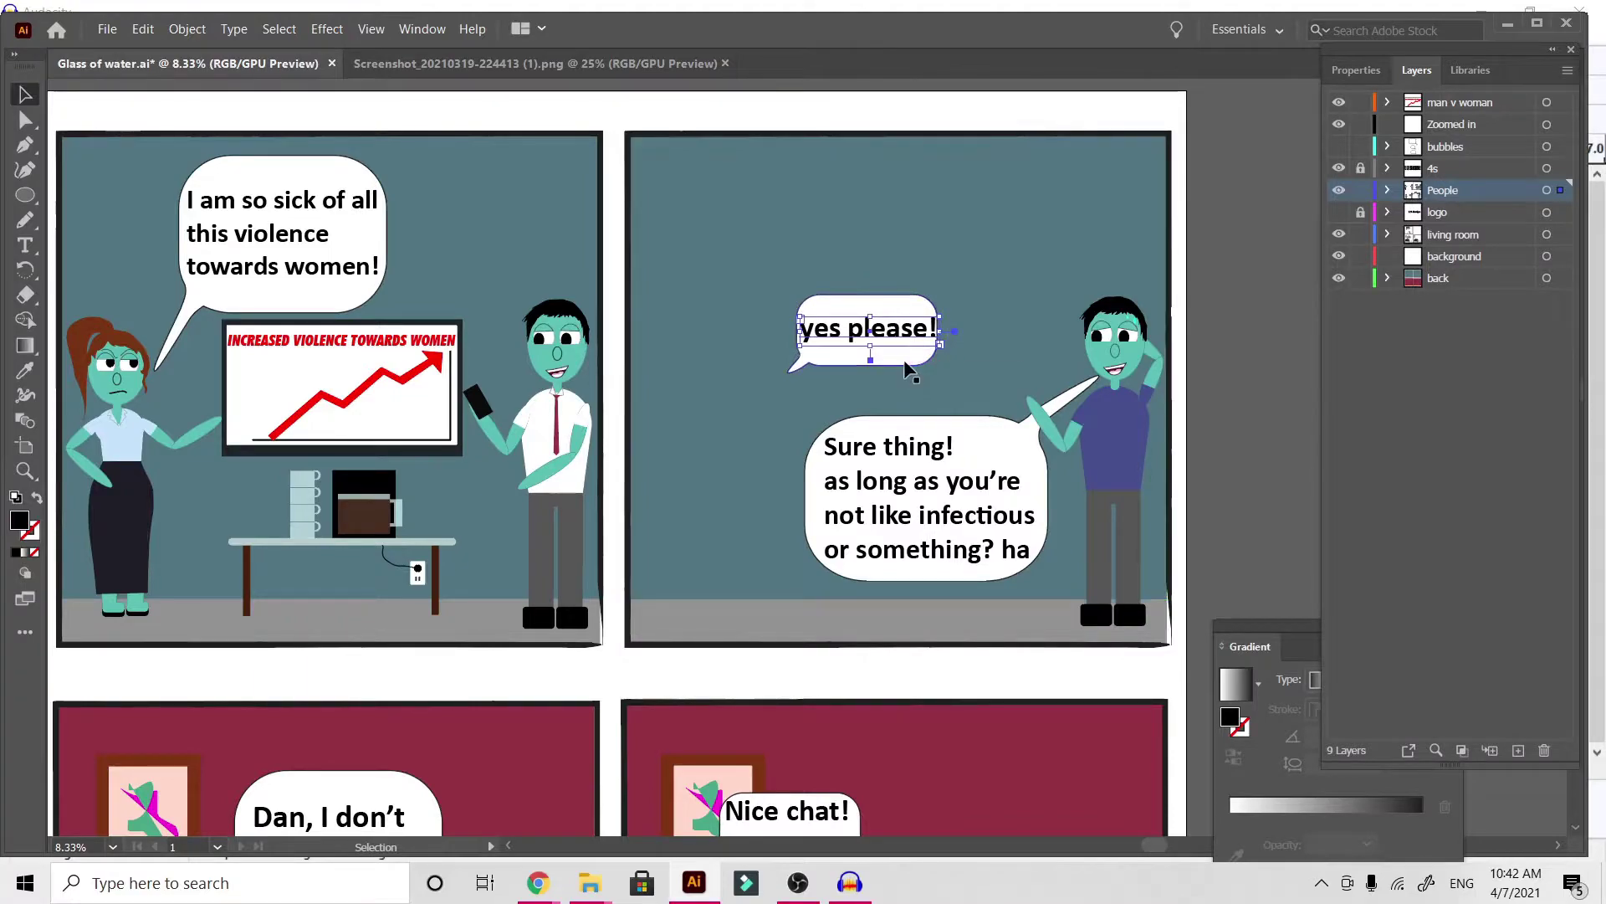
click(906, 364)
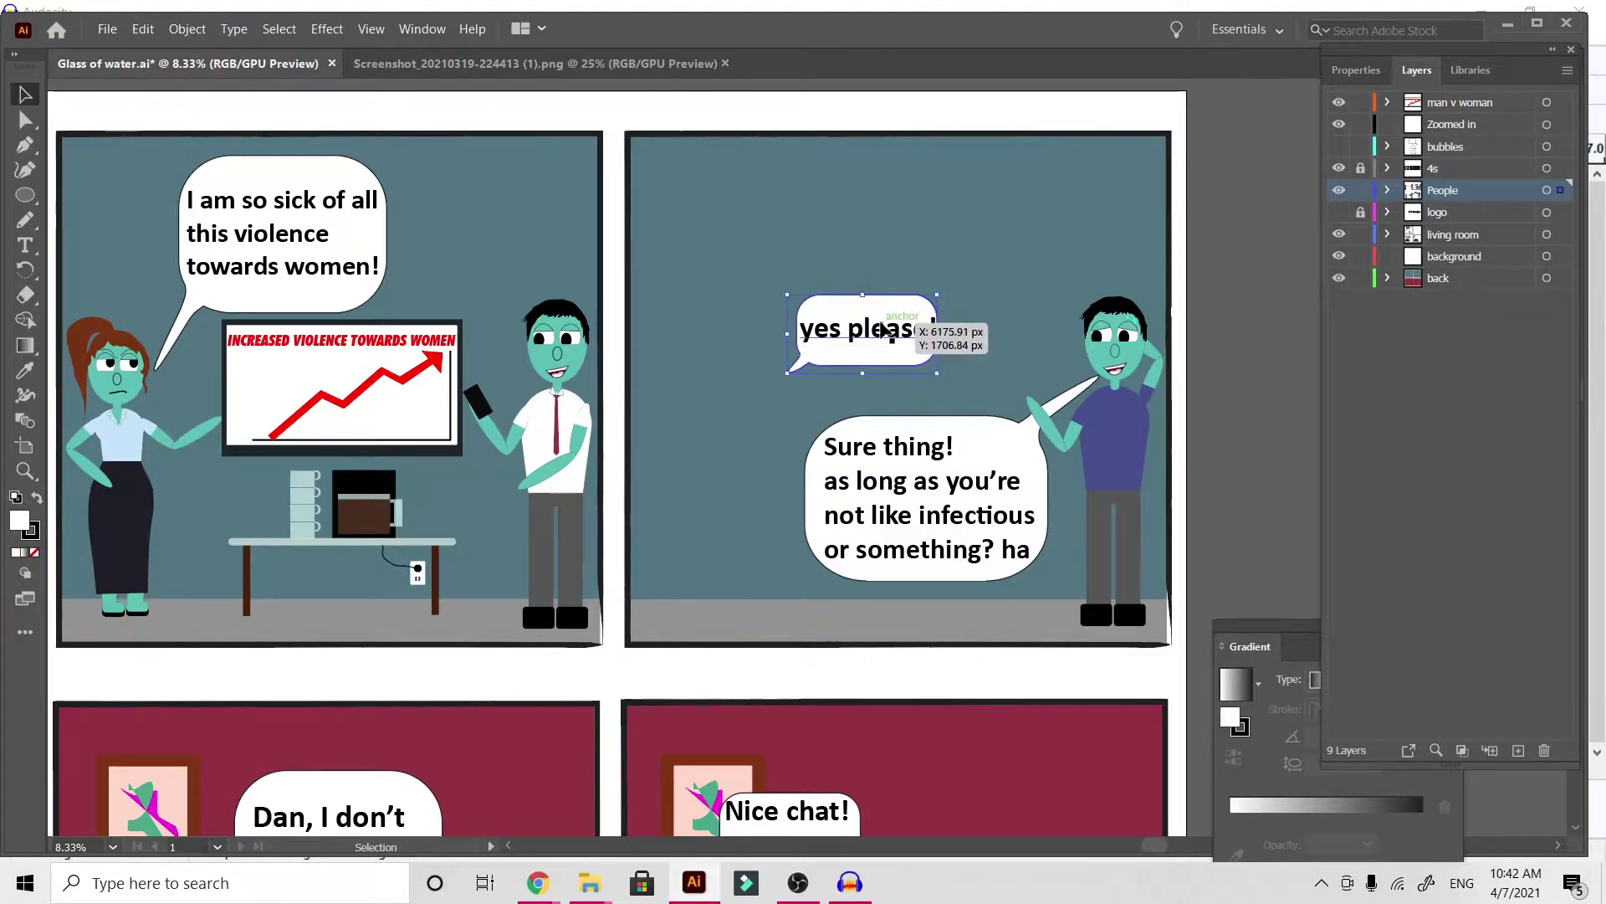
shift+click(880, 327)
drag(882, 332, 1278, 134)
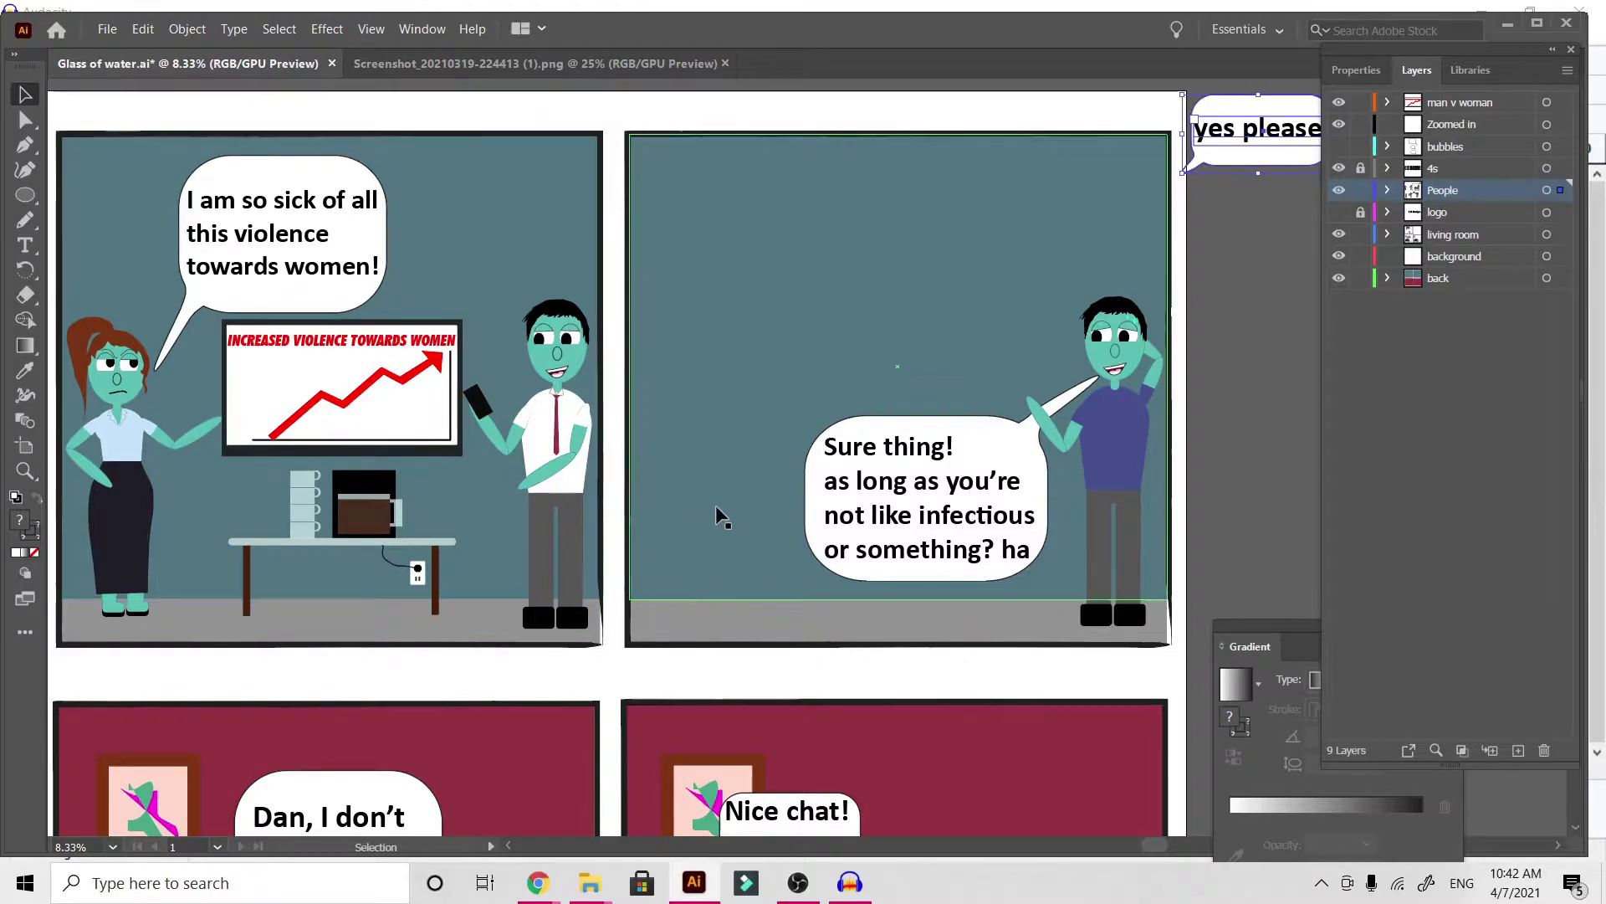
Reread the comic idea in the screenshot document and move the "Sure thing!" bubble with its text above the artboard
click(585, 69)
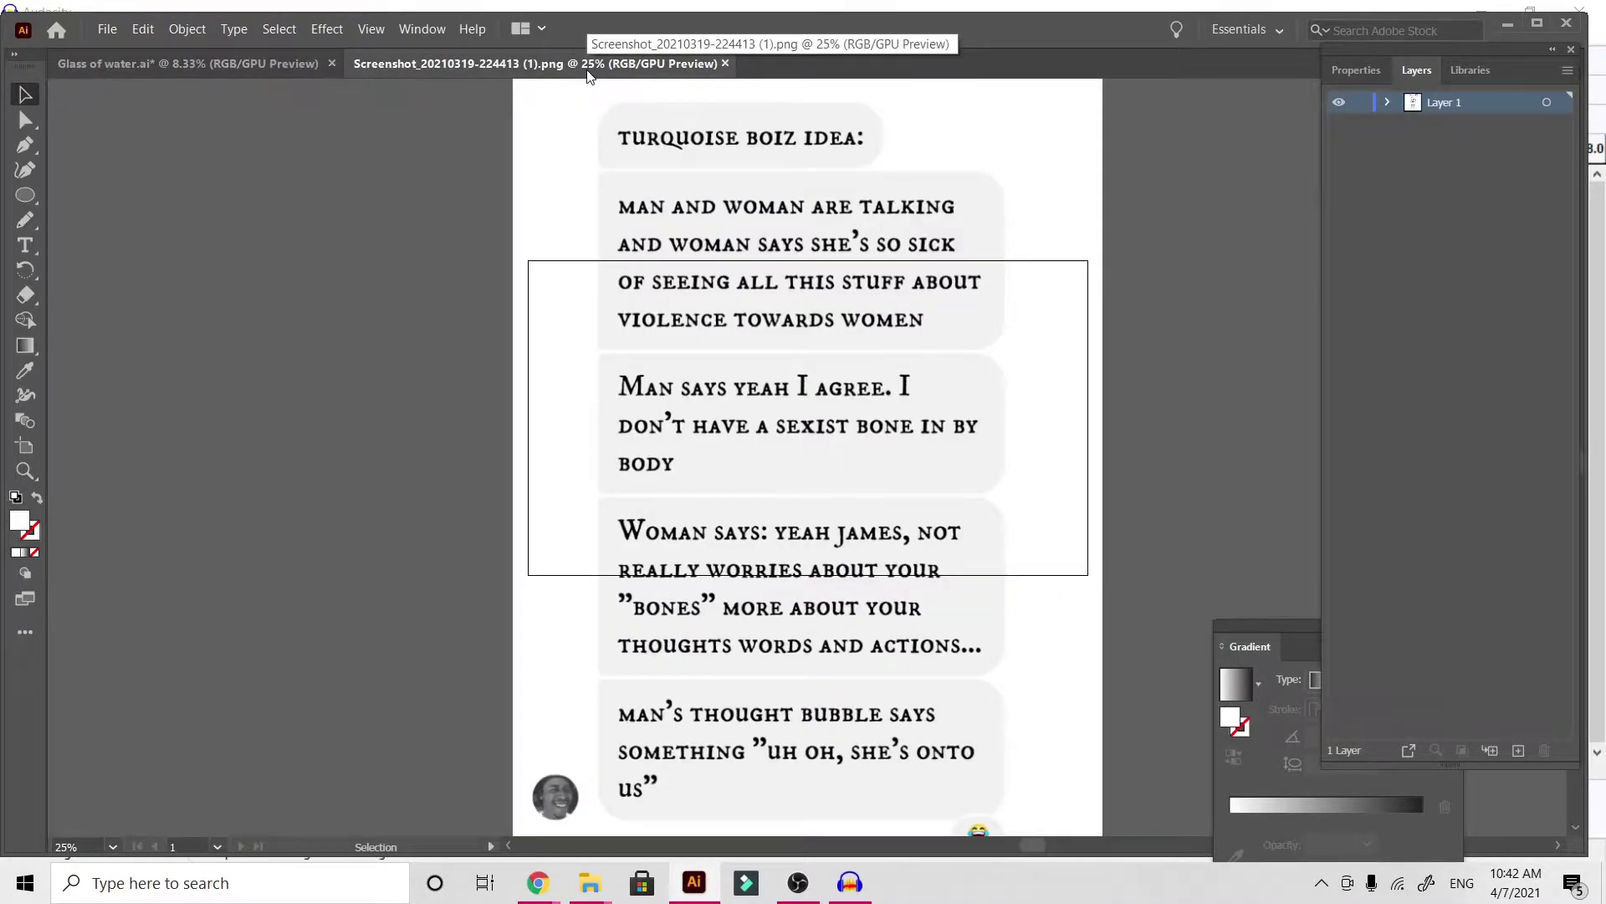
click(273, 74)
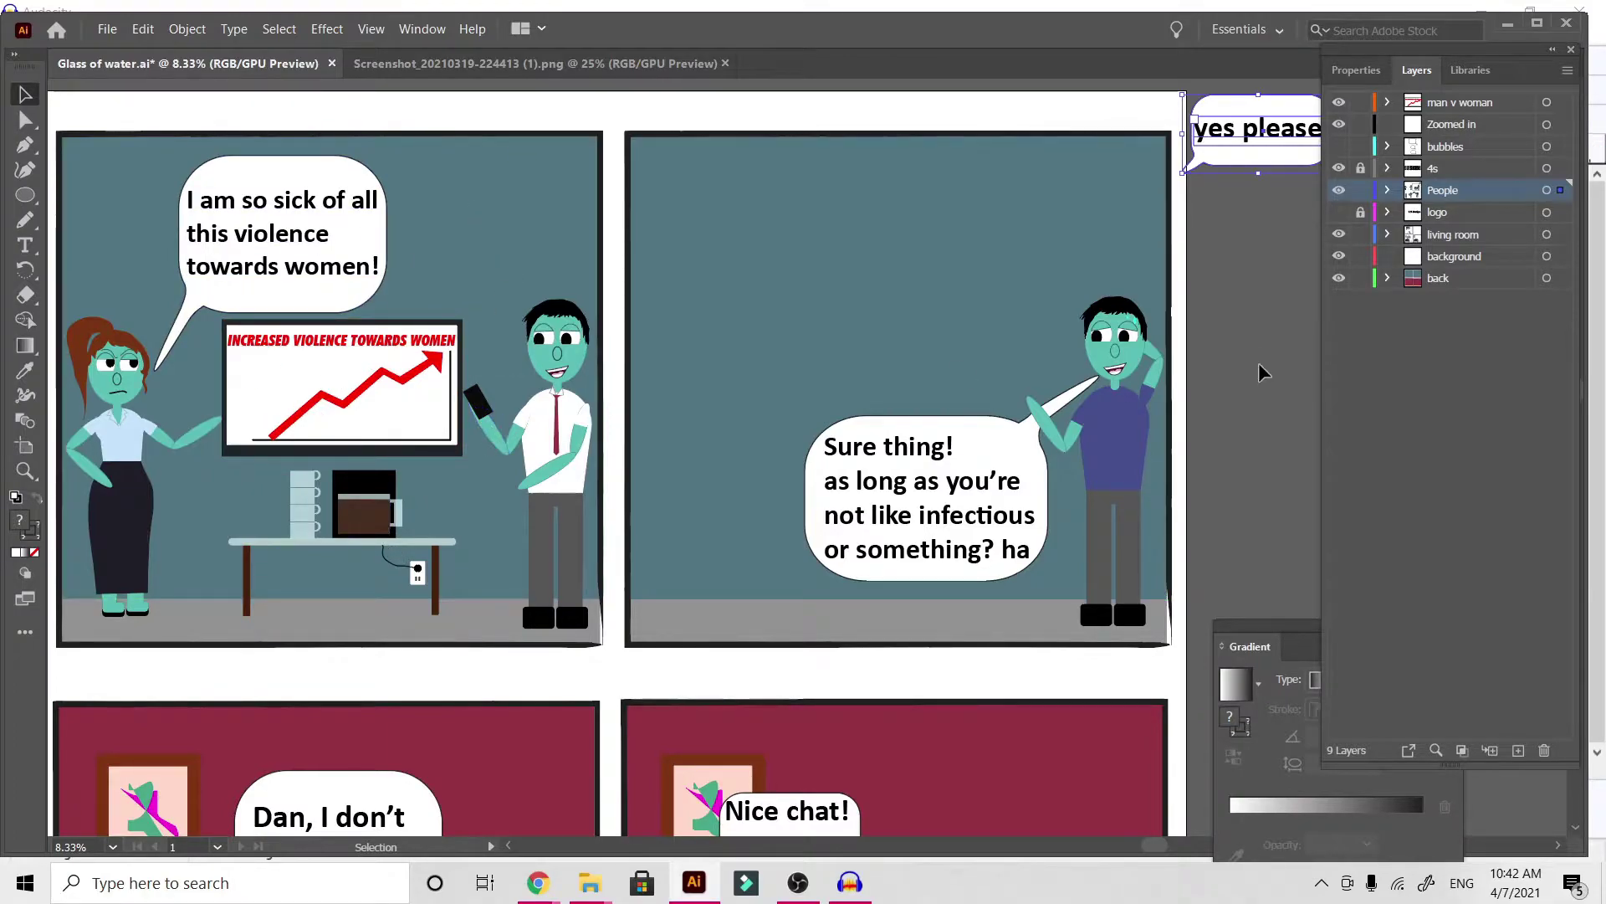
click(959, 475)
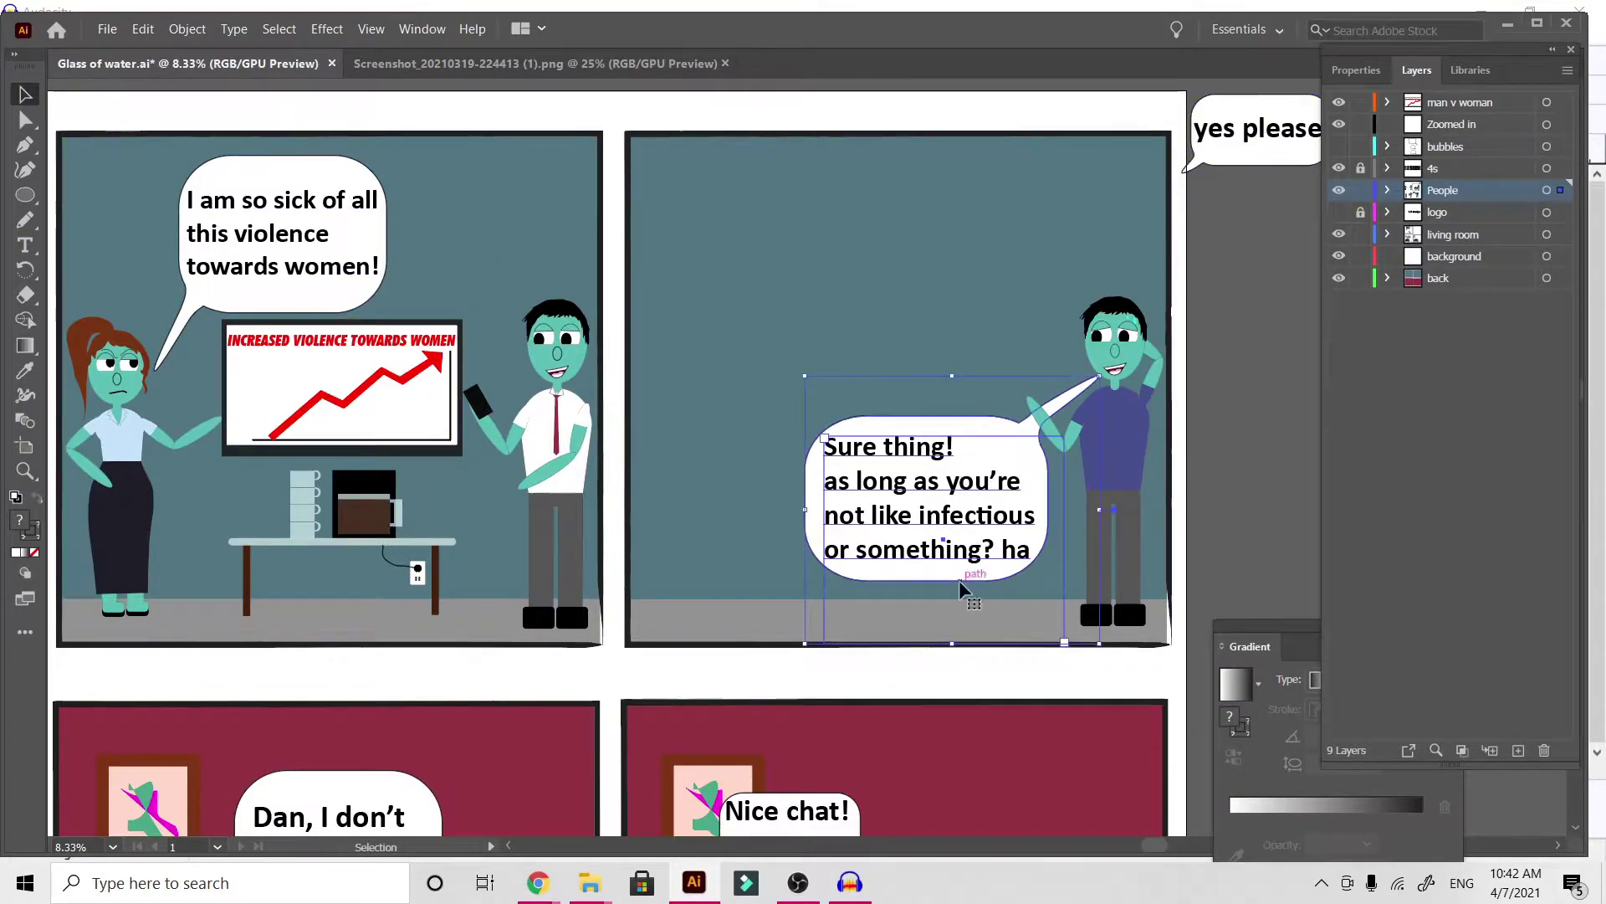
scroll(962, 586, up, 5)
scroll(962, 586, right, 2)
scroll(959, 580, right, 2)
drag(819, 746, 960, 272)
scroll(1188, 497, down, 4)
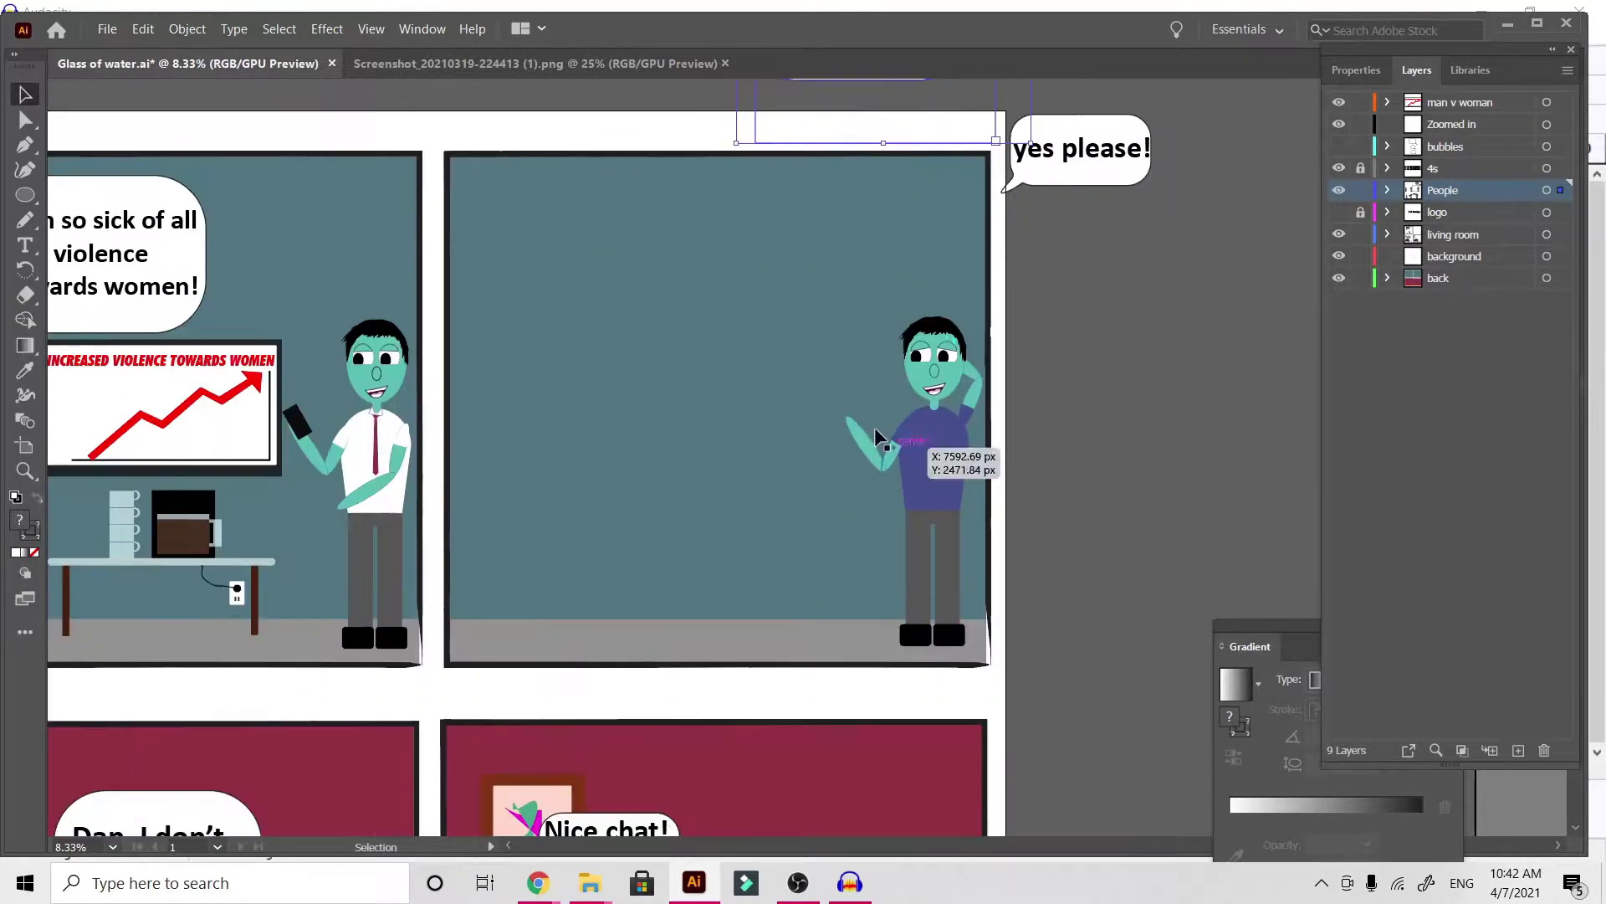
click(918, 467)
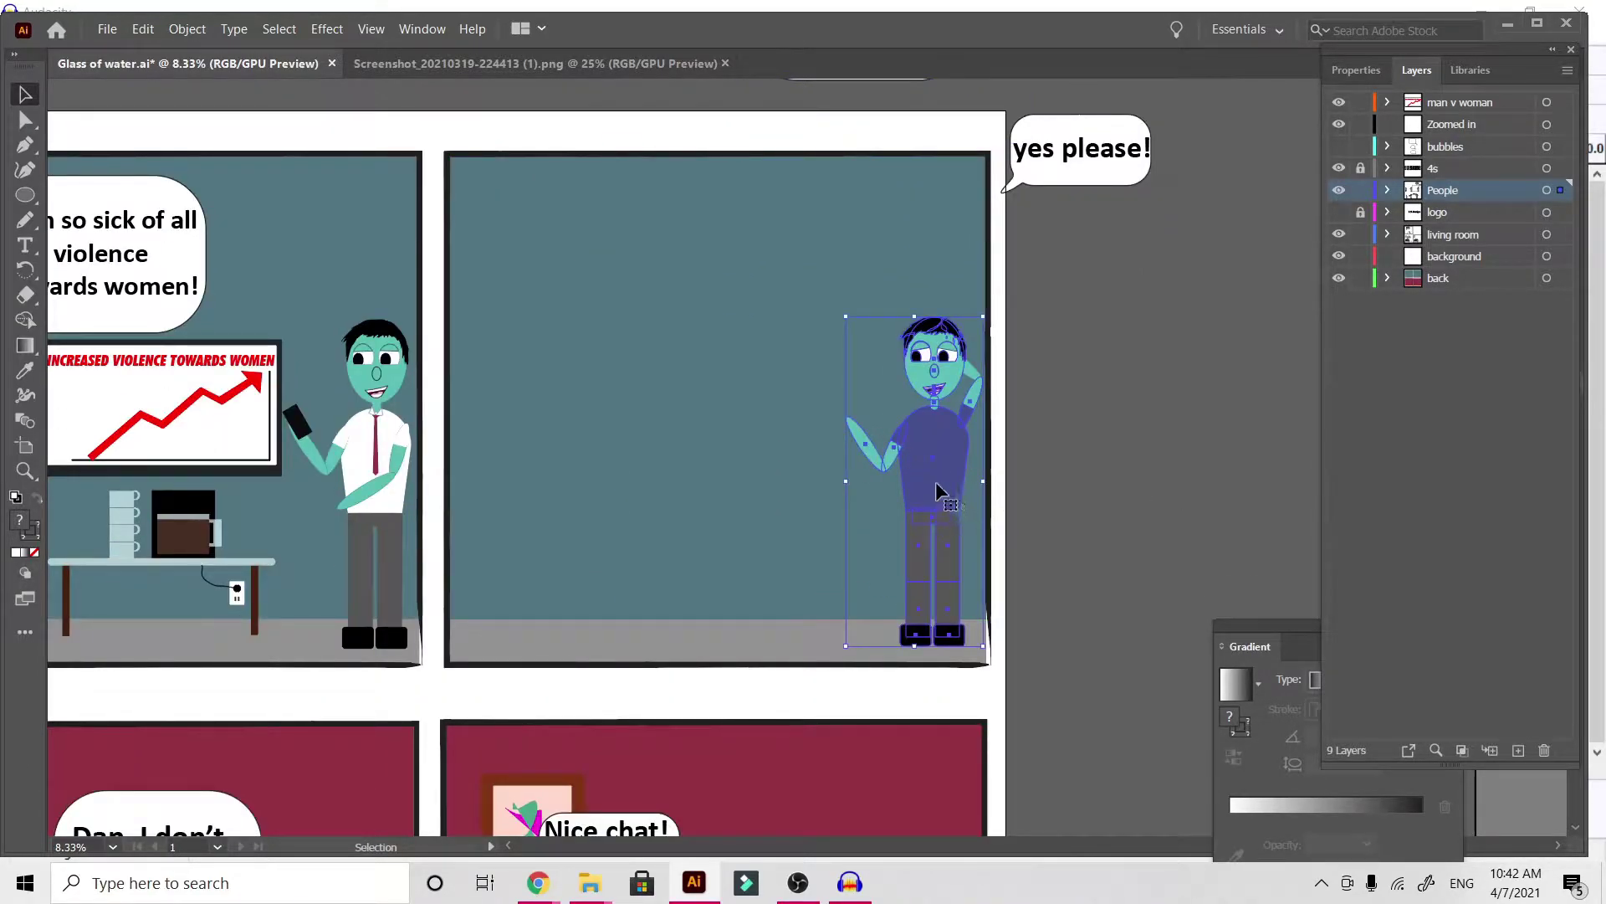
drag(937, 492, 1212, 454)
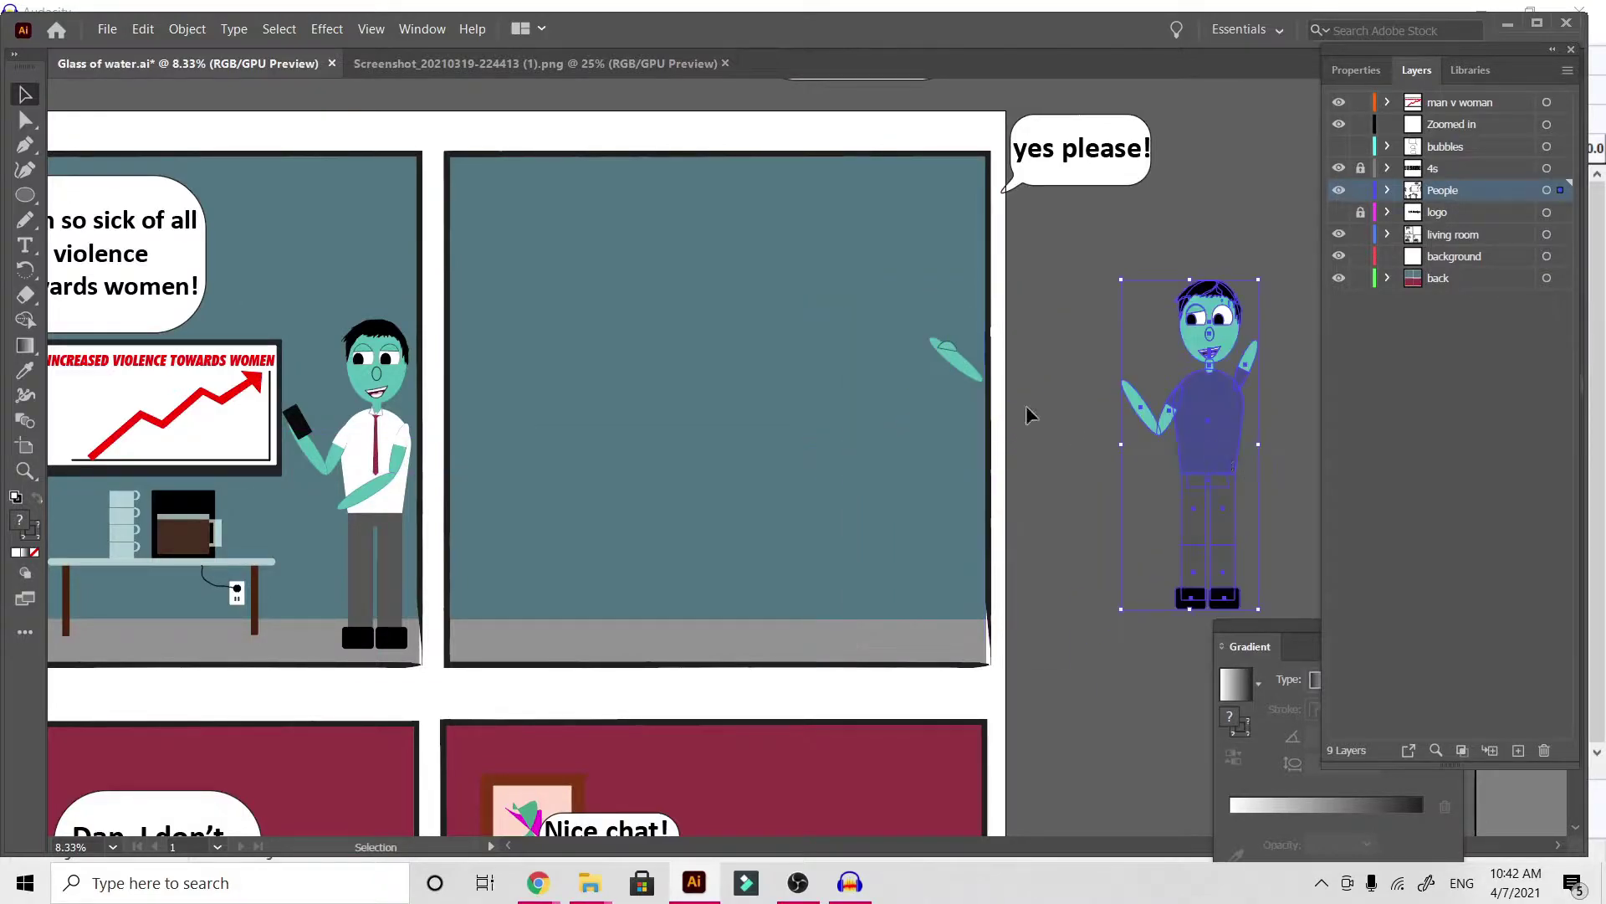
key(ctrl+z)
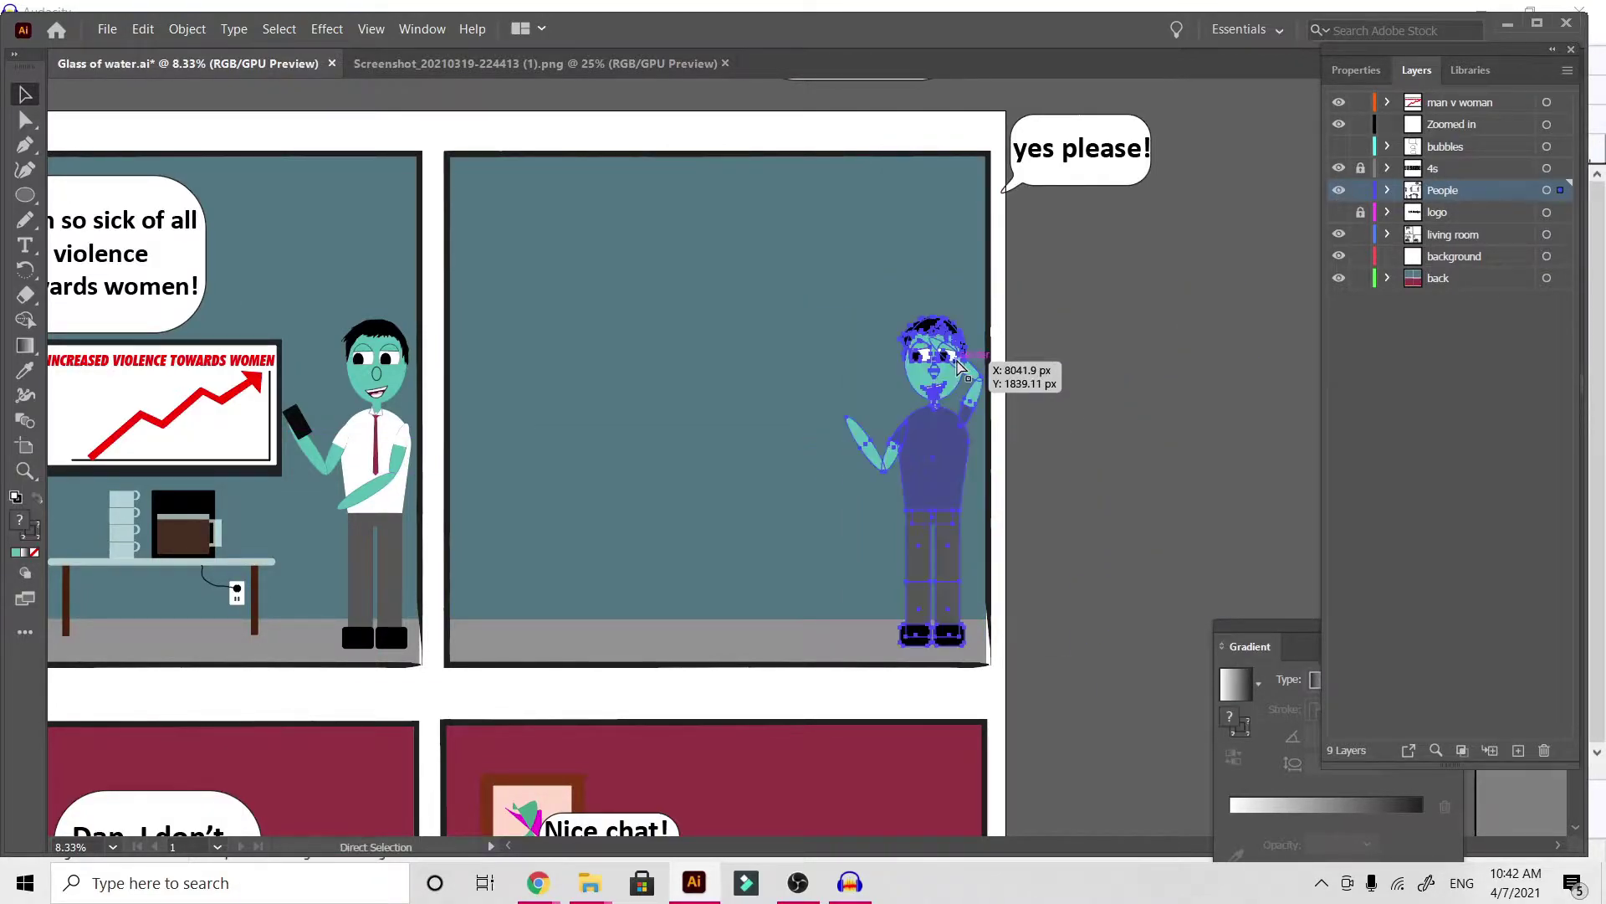
Select the second panel's man together with his raised forearm and move him off the artboard to the right
click(956, 360)
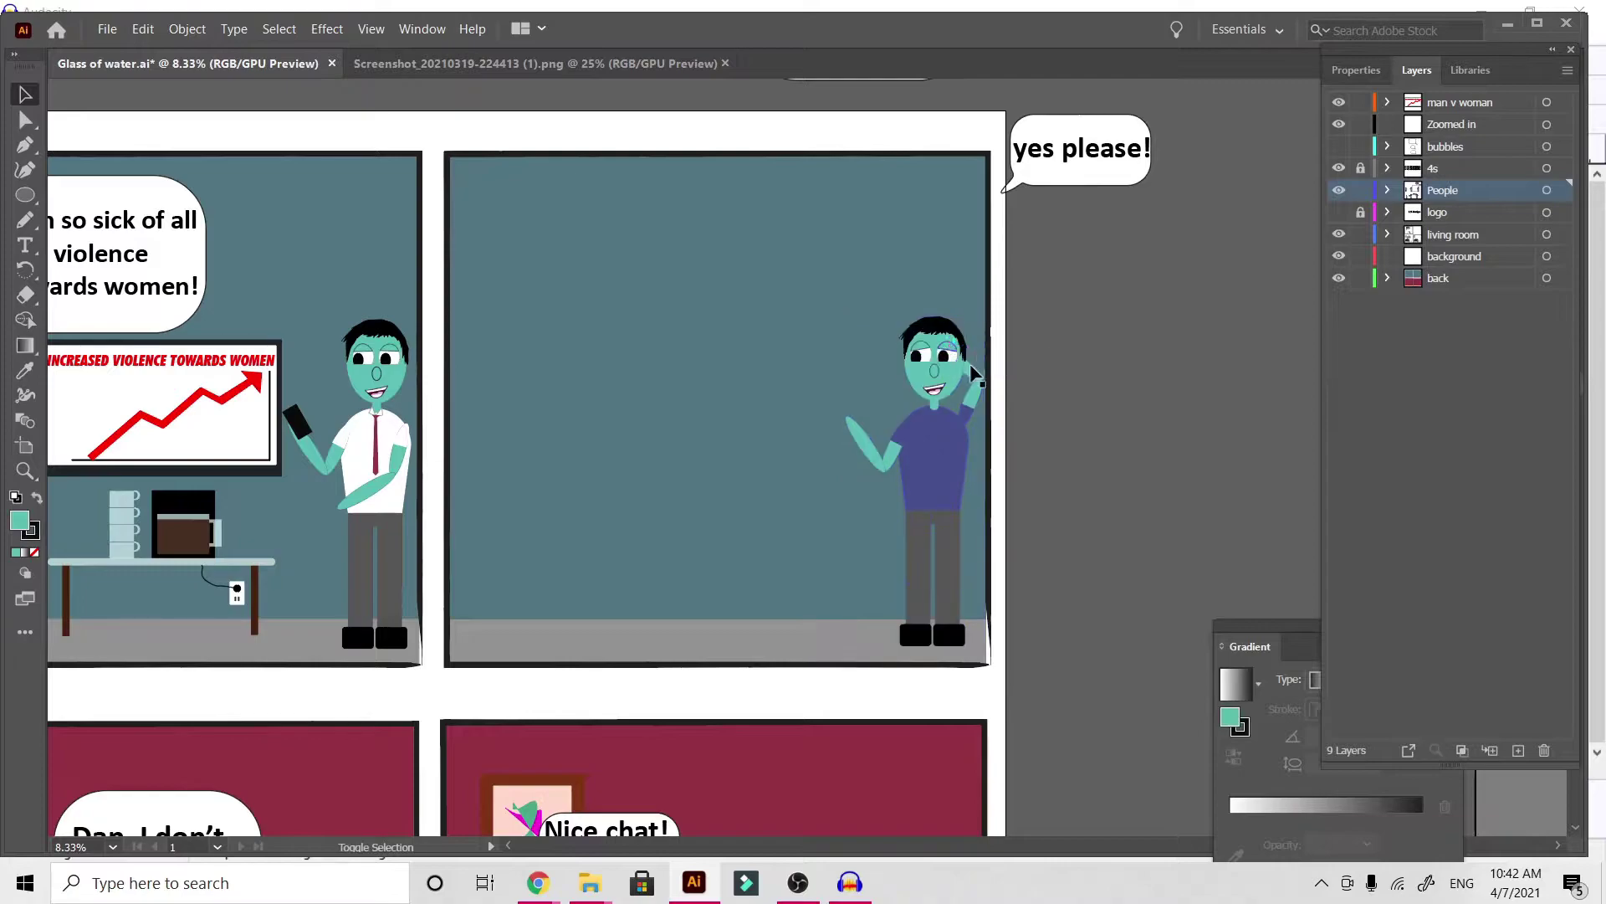
key(ctrl+equal)
key(ctrl+equal)
key(ctrl+equal)
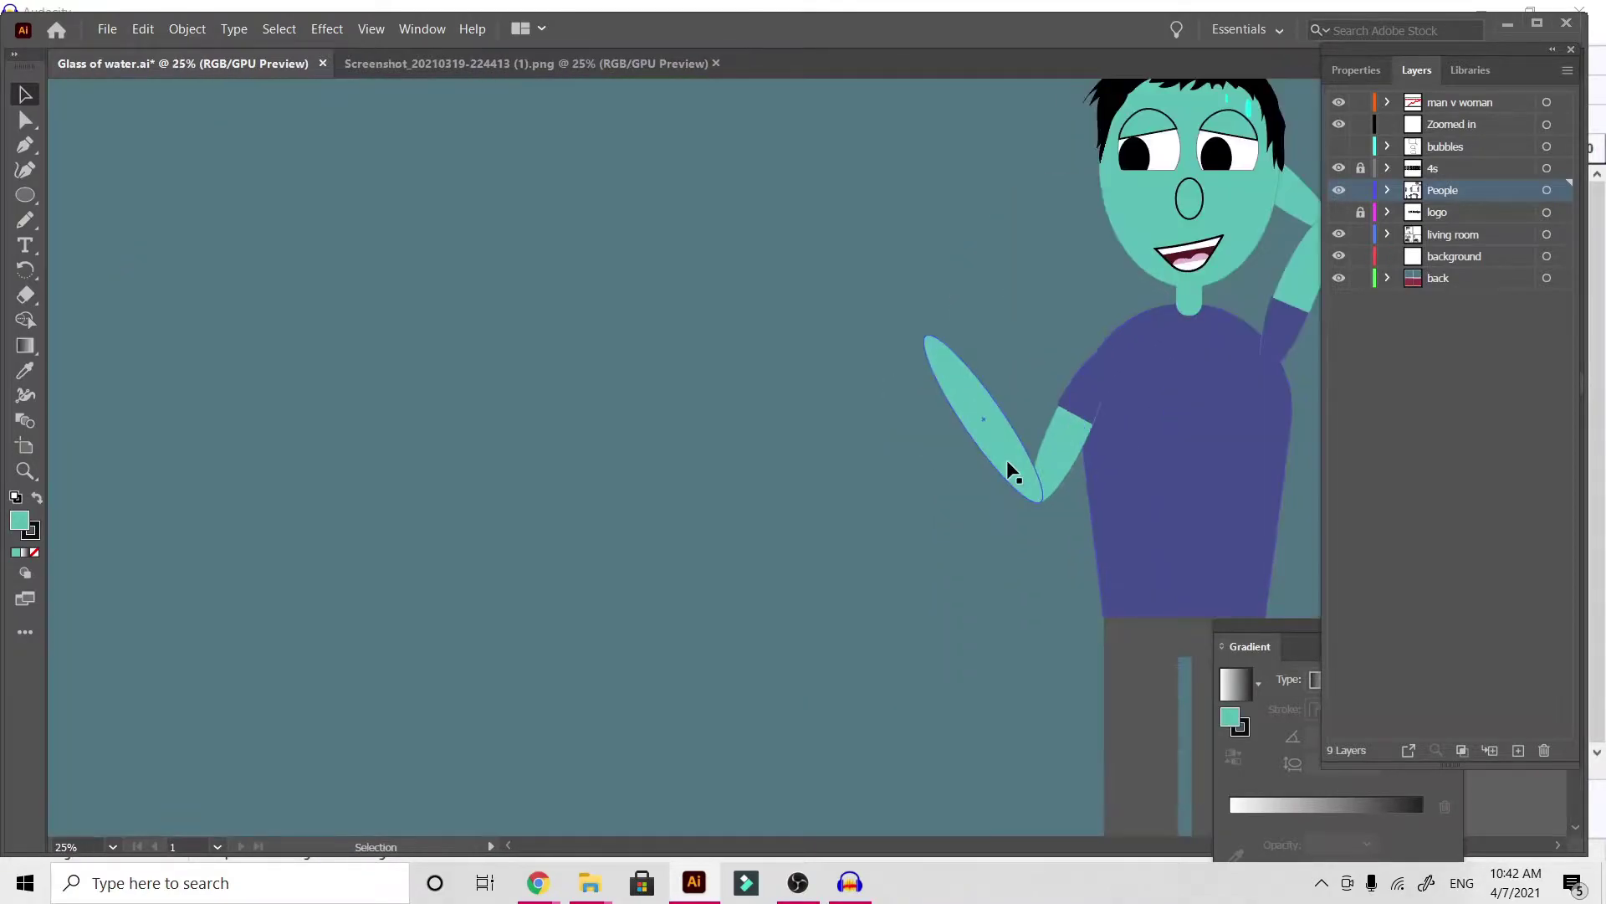
scroll(1013, 473, up, 3)
scroll(1012, 473, right, 2)
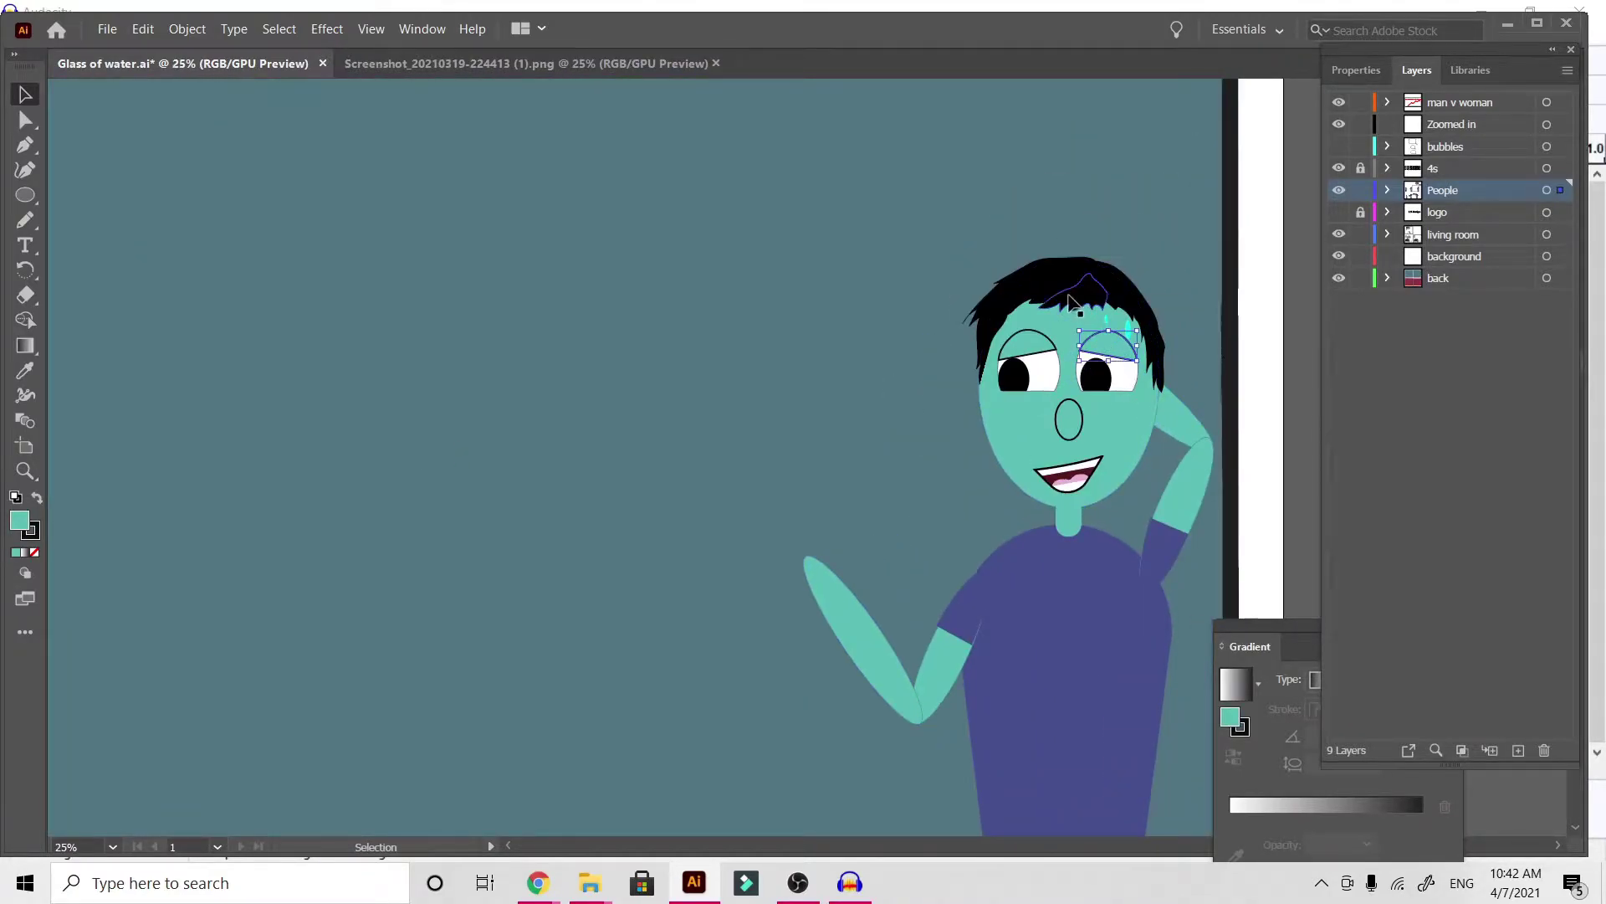
click(1060, 293)
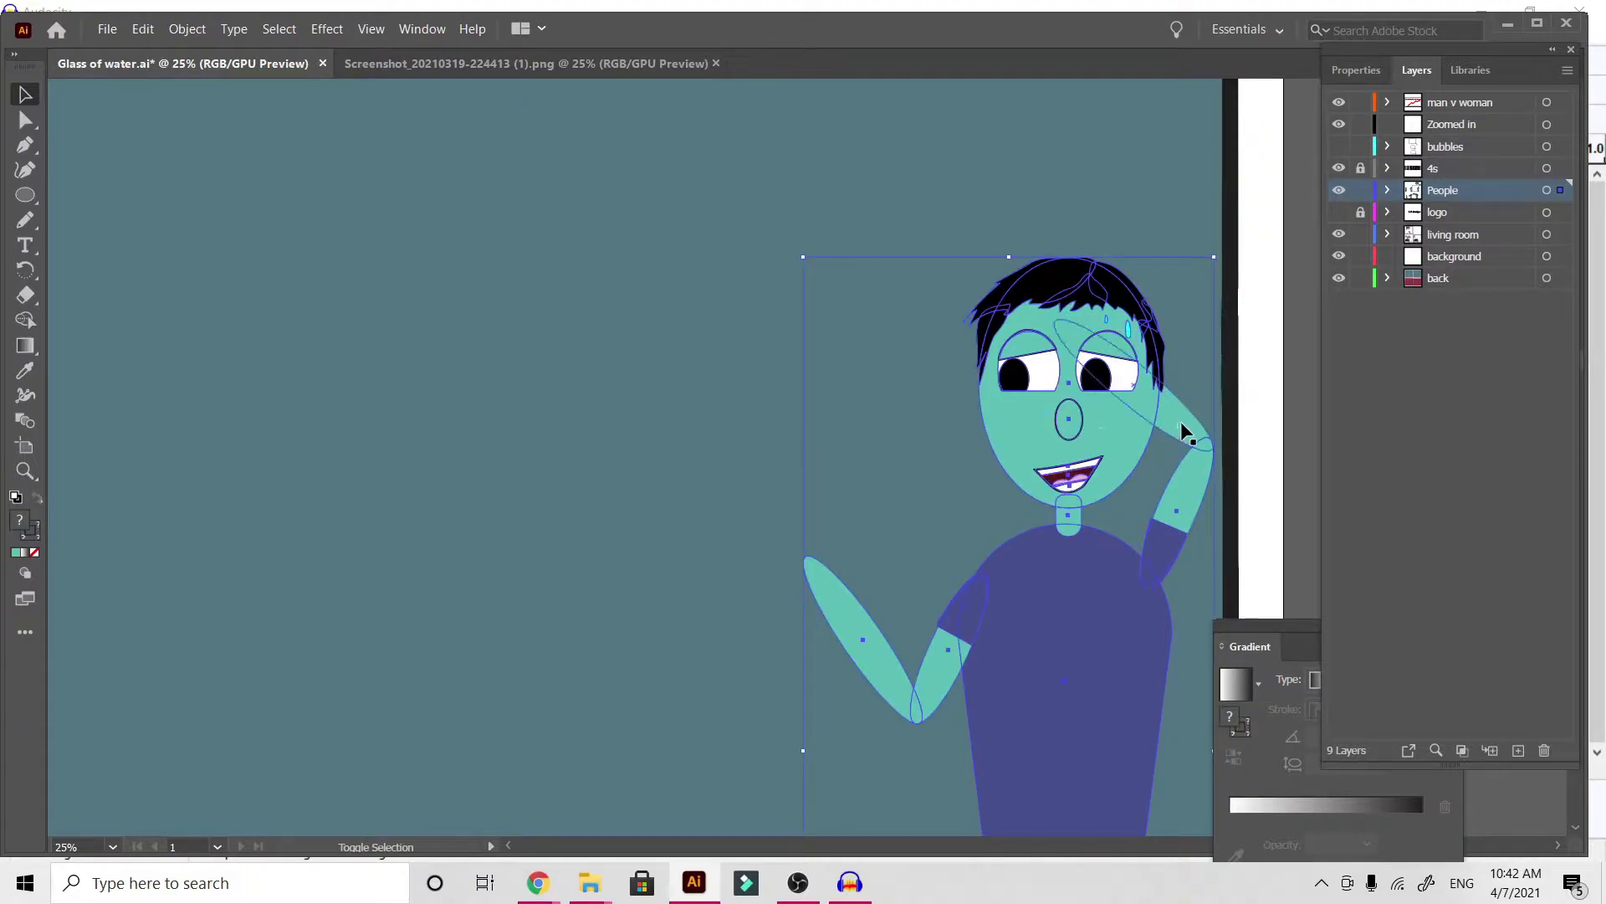
key(ctrl+minus)
key(ctrl+minus)
key(ctrl+minus)
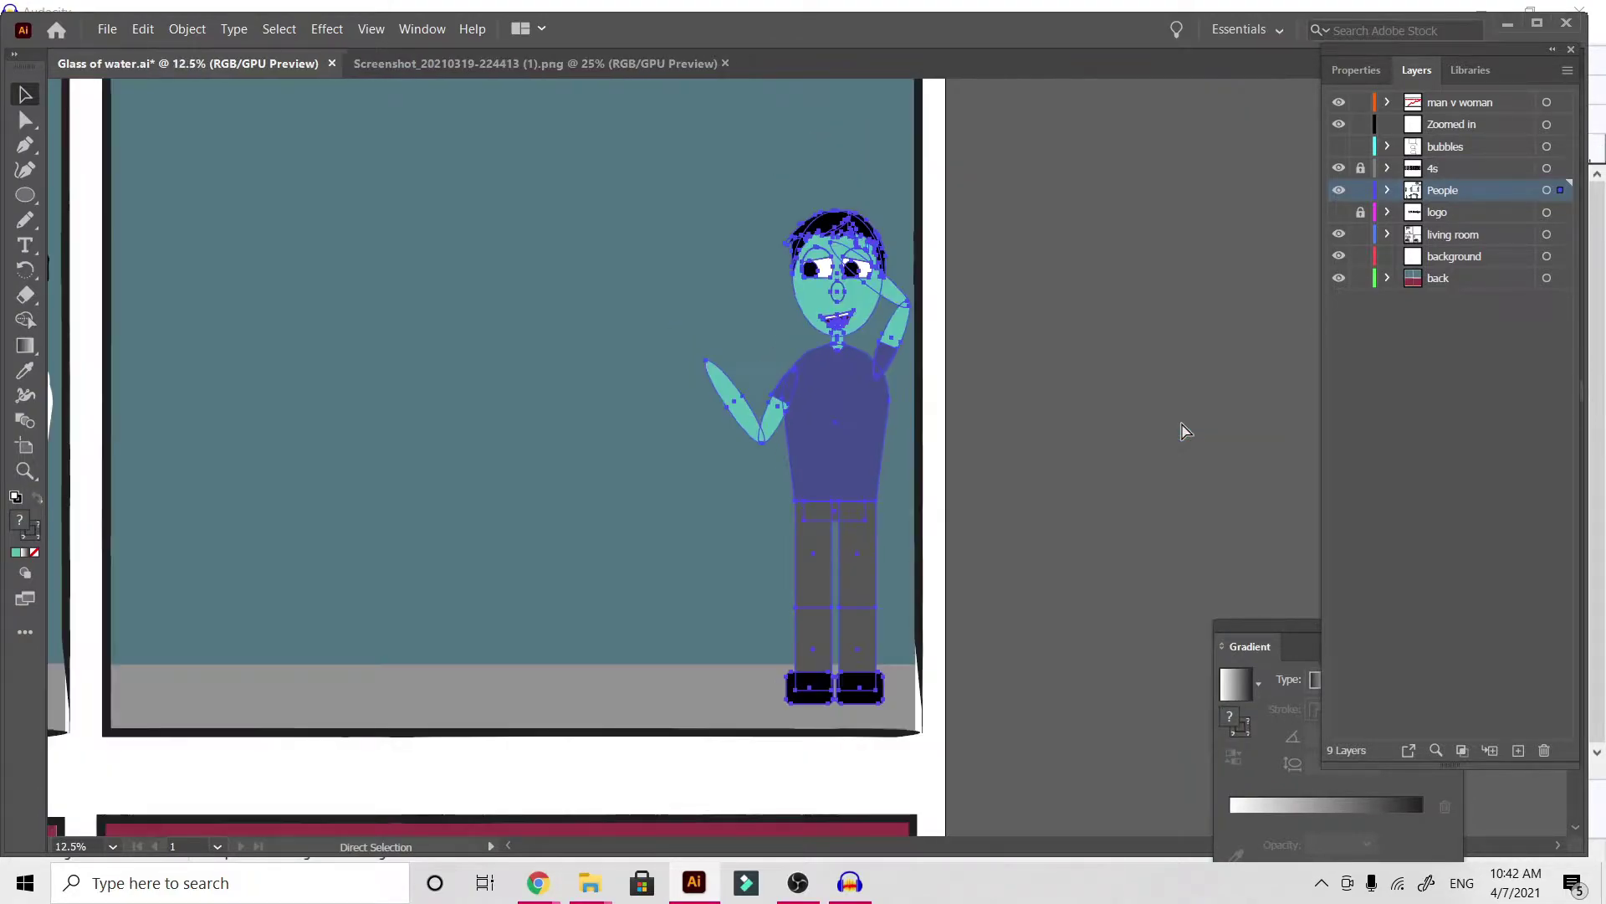
drag(1022, 430, 1272, 411)
Delete the leftover eyelid from the second panel's wall
scroll(896, 707, down, 3)
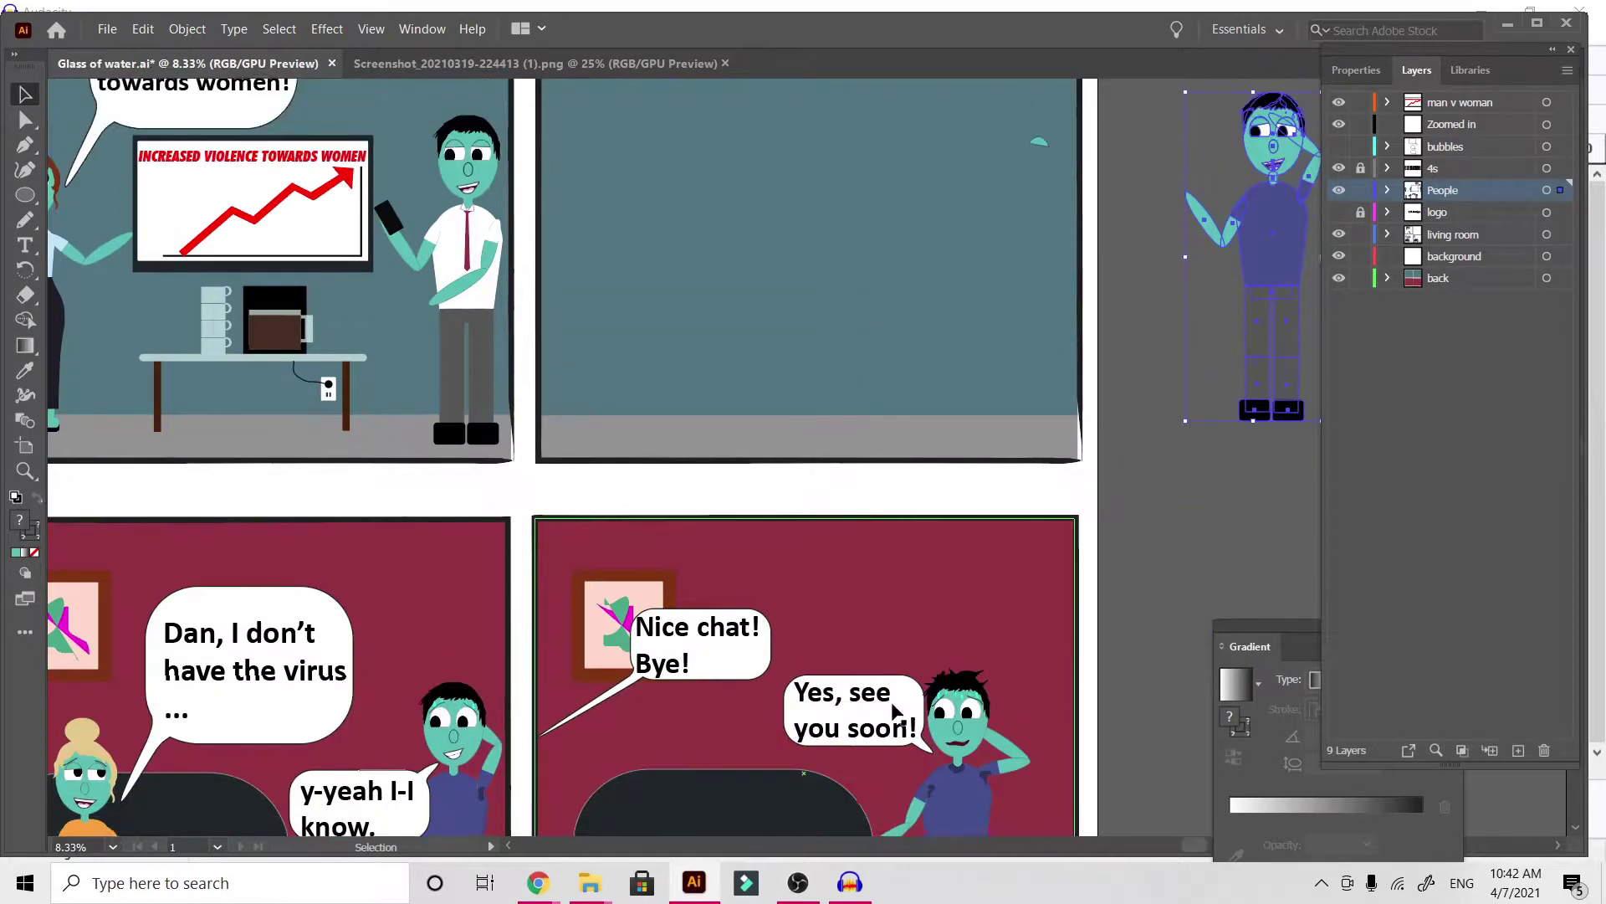
scroll(894, 709, down, 1)
scroll(894, 709, up, 2)
scroll(895, 709, down, 1)
scroll(894, 711, up, 5)
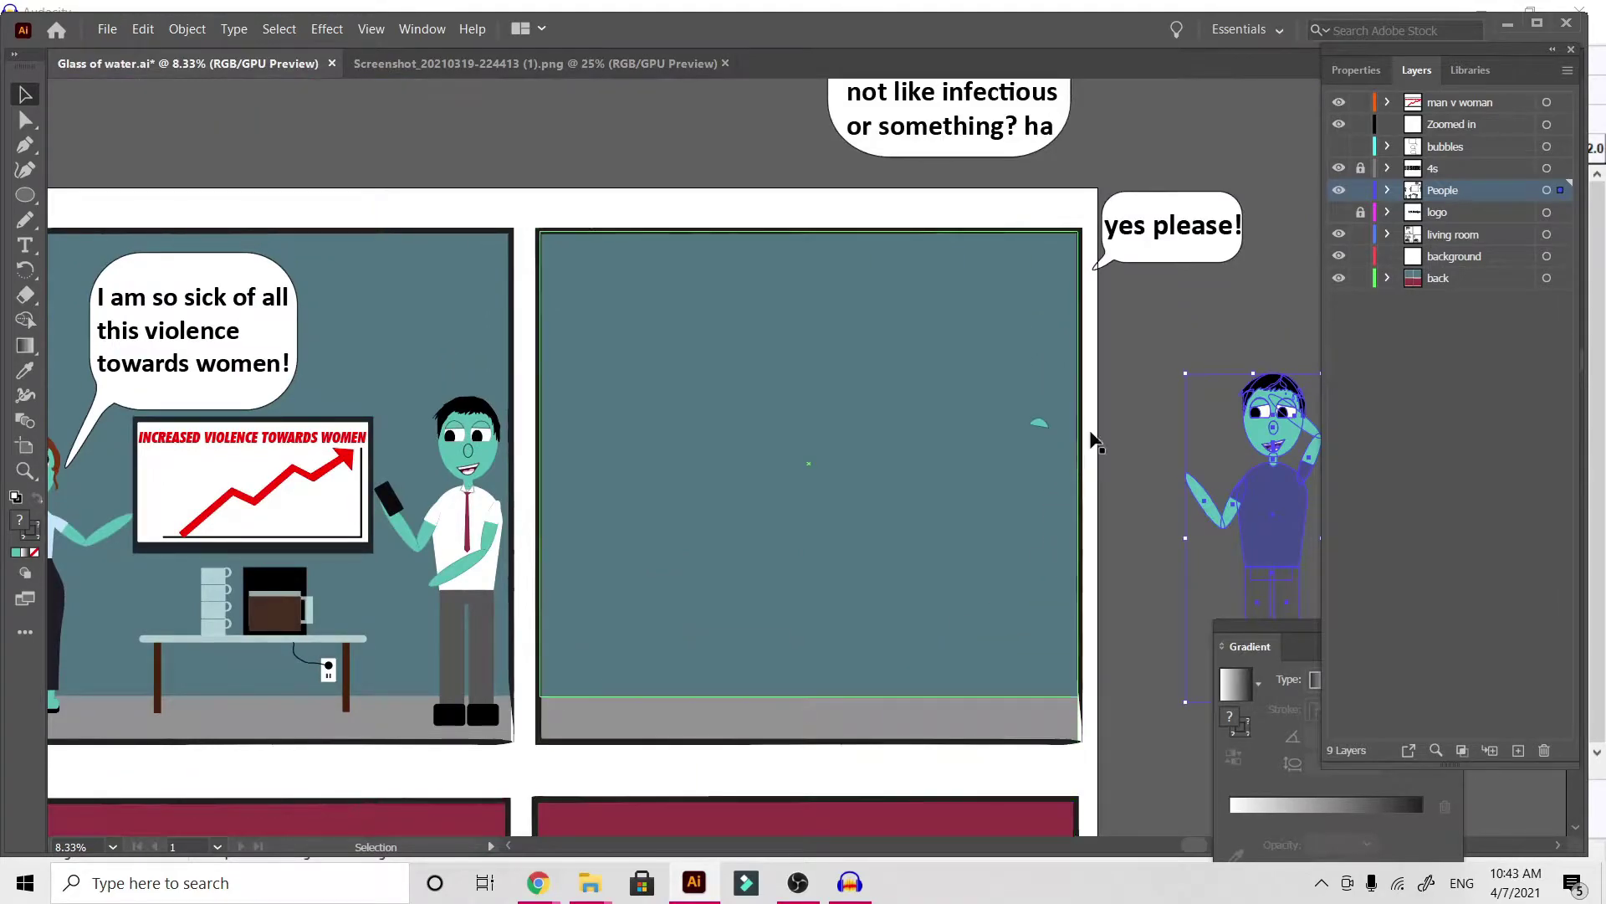
click(1153, 441)
click(1041, 424)
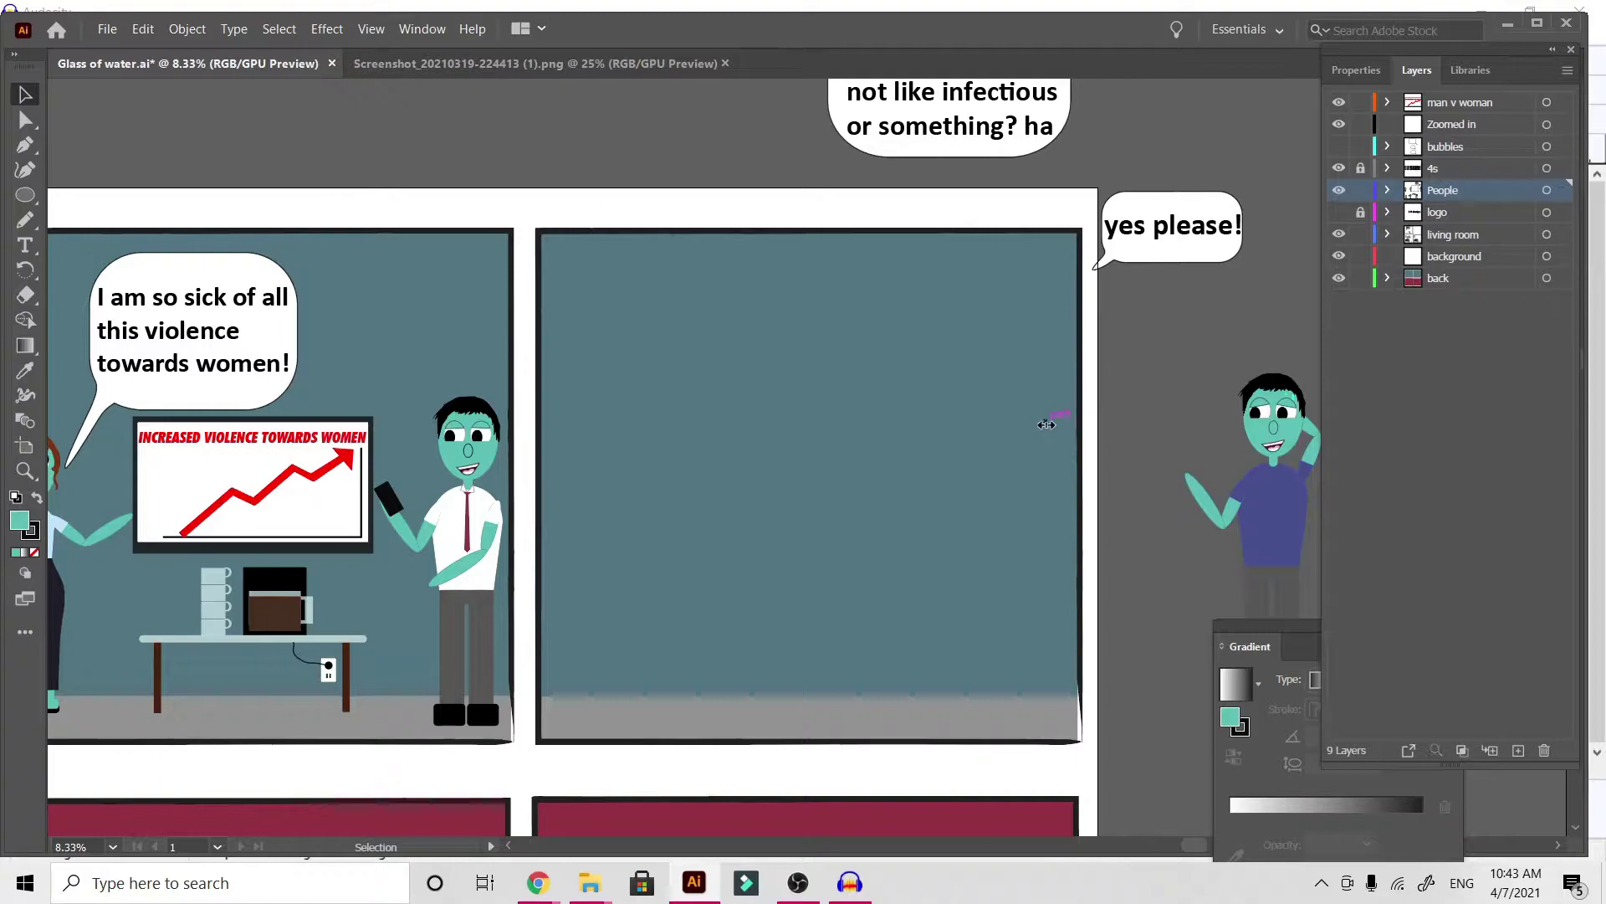
scroll(1015, 591, down, 3)
scroll(1014, 592, left, 2)
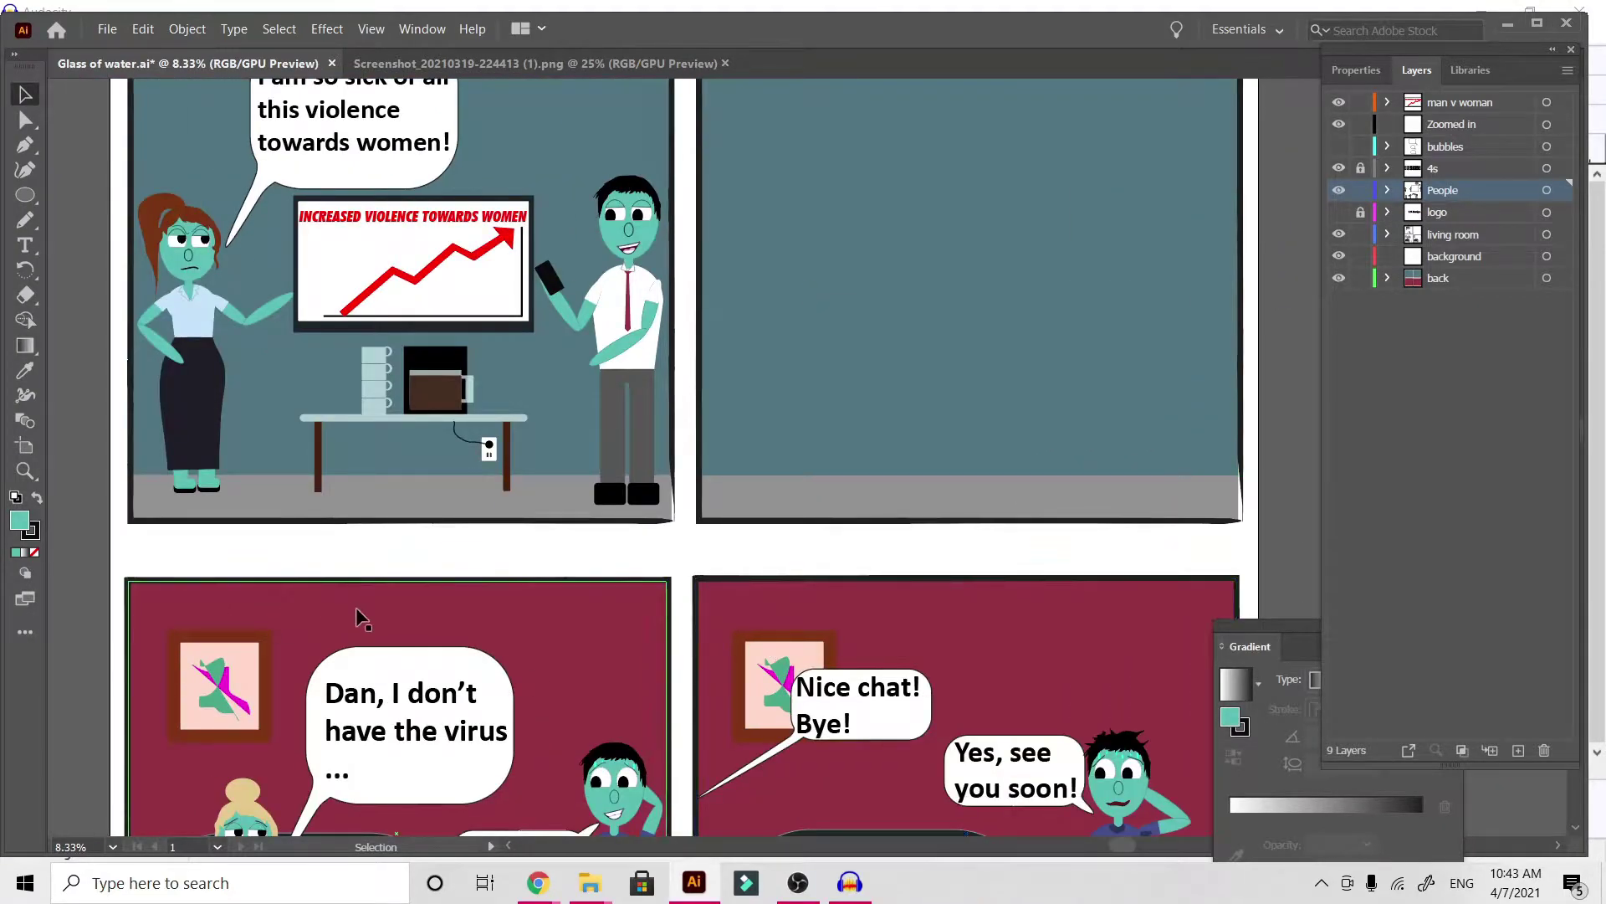
scroll(390, 623, up, 3)
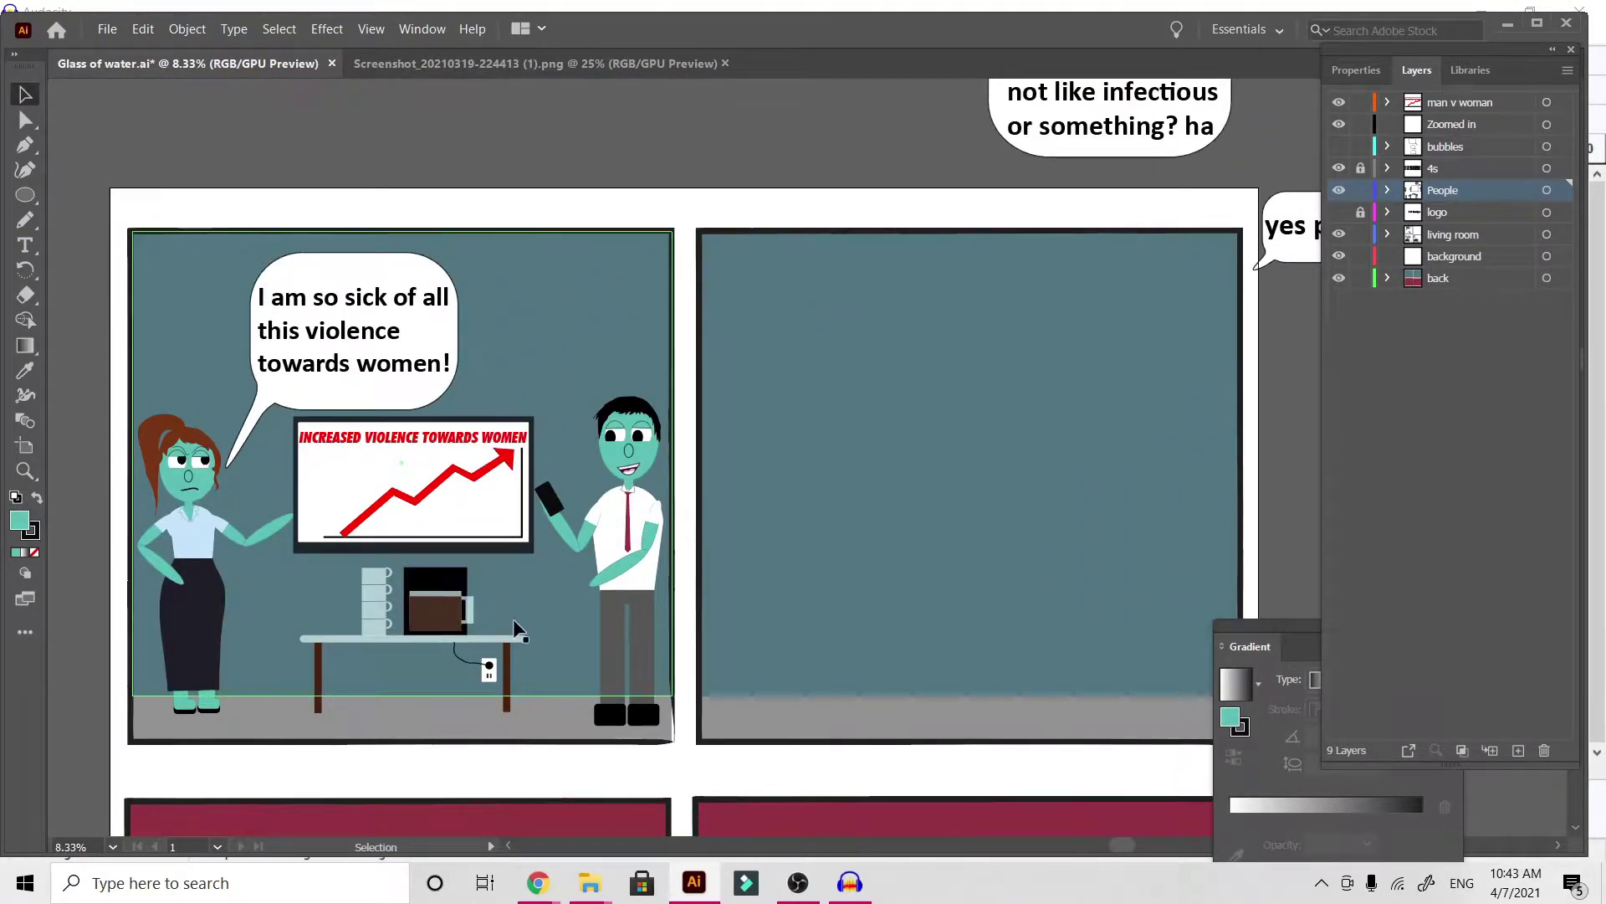
click(554, 312)
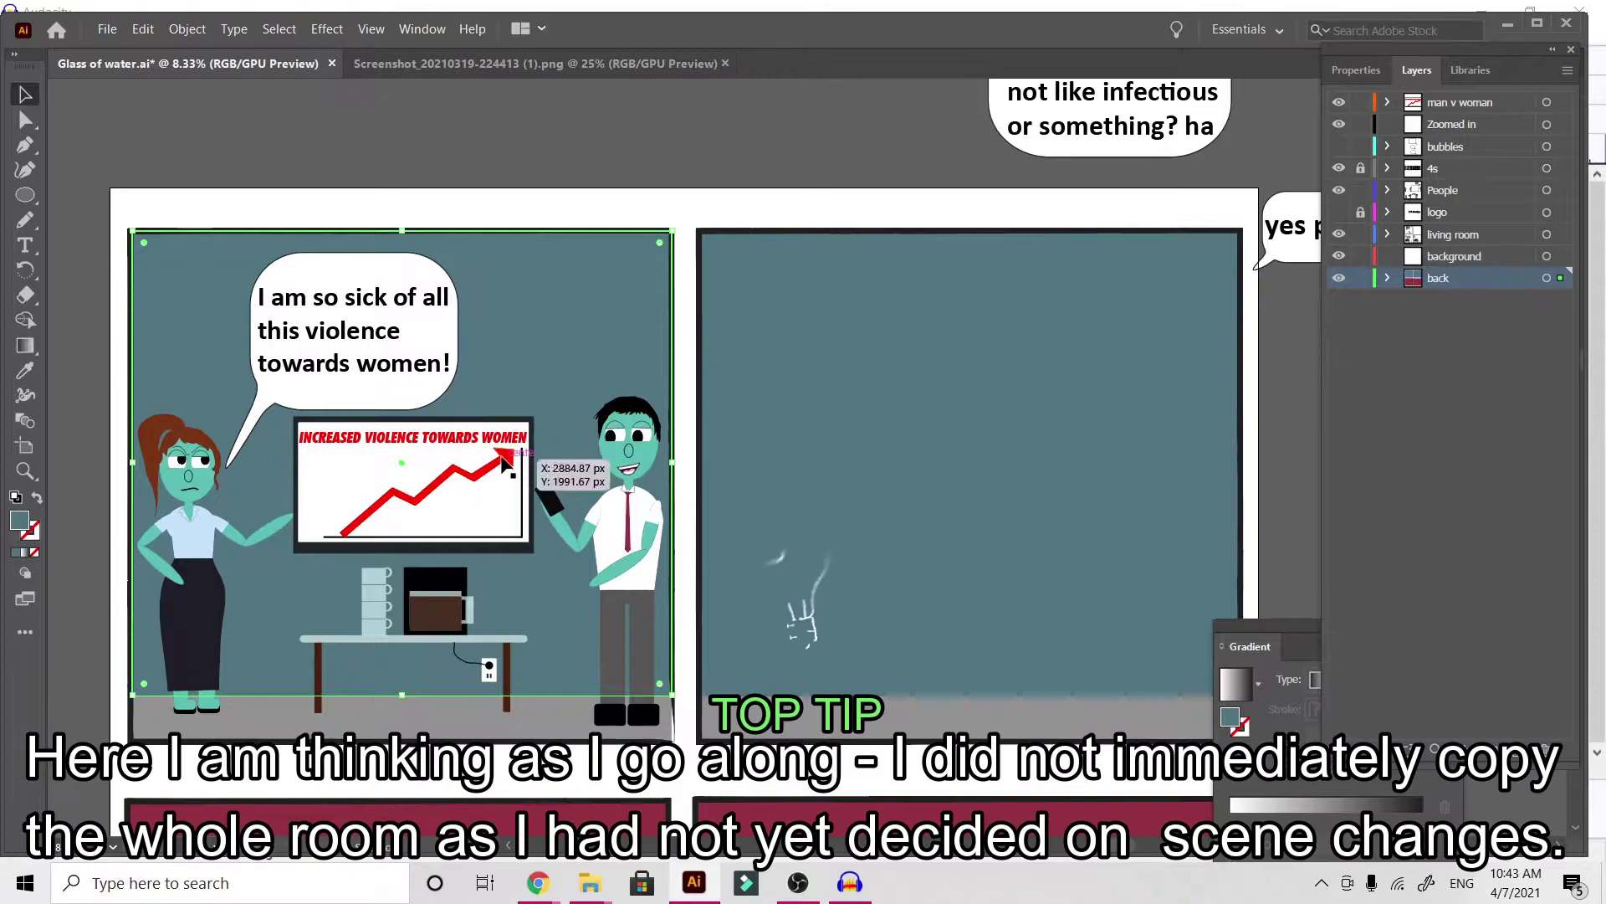
click(508, 438)
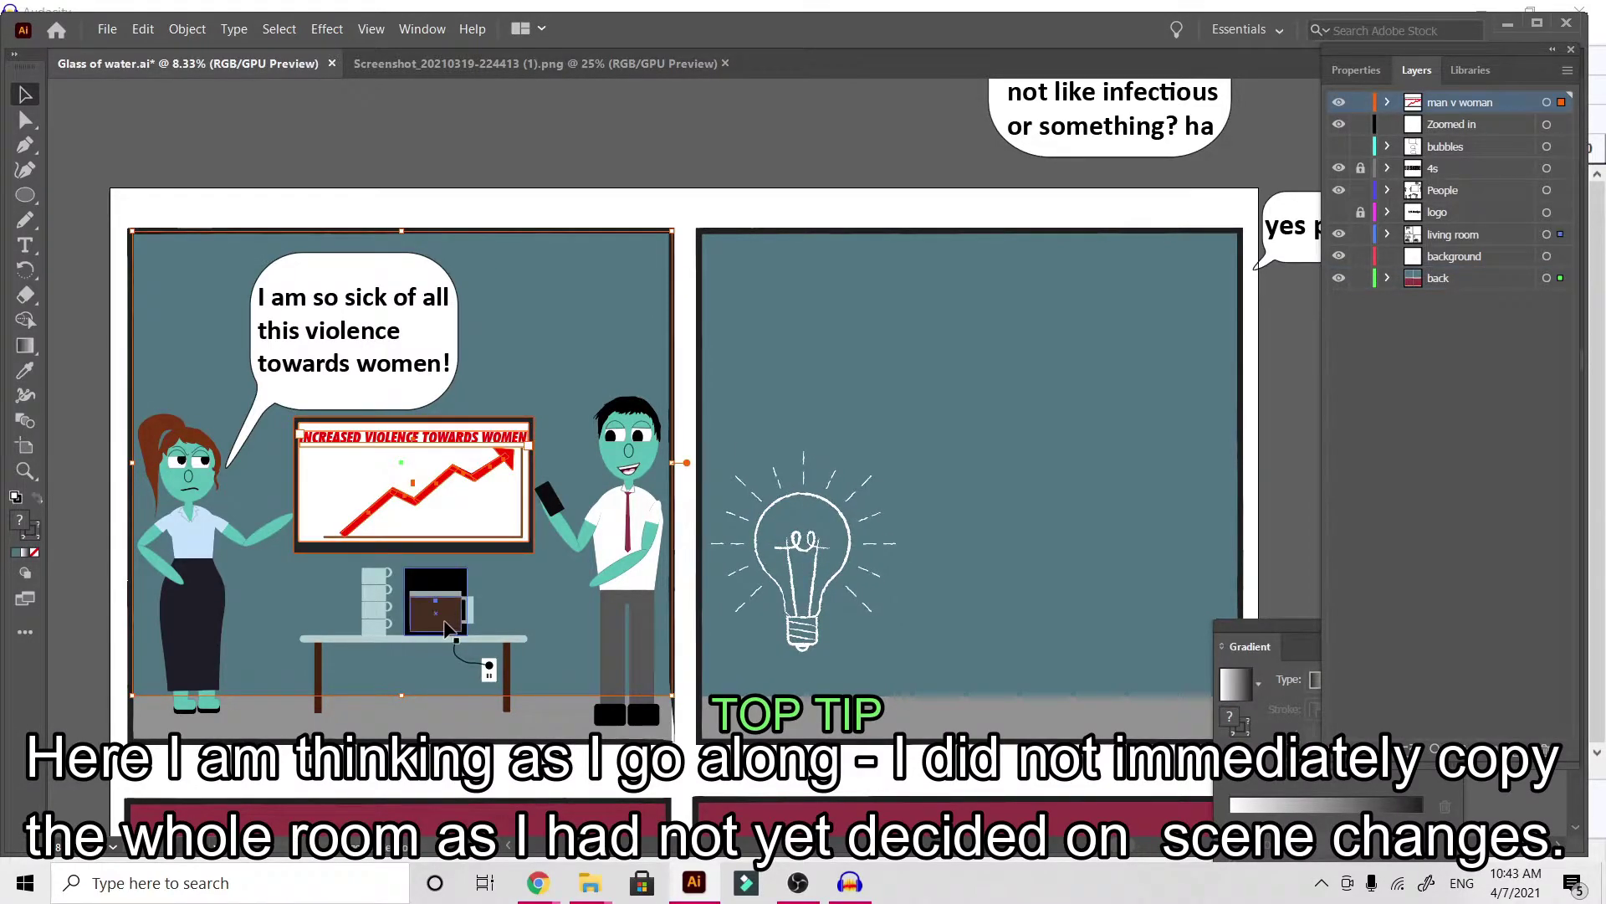
click(82, 582)
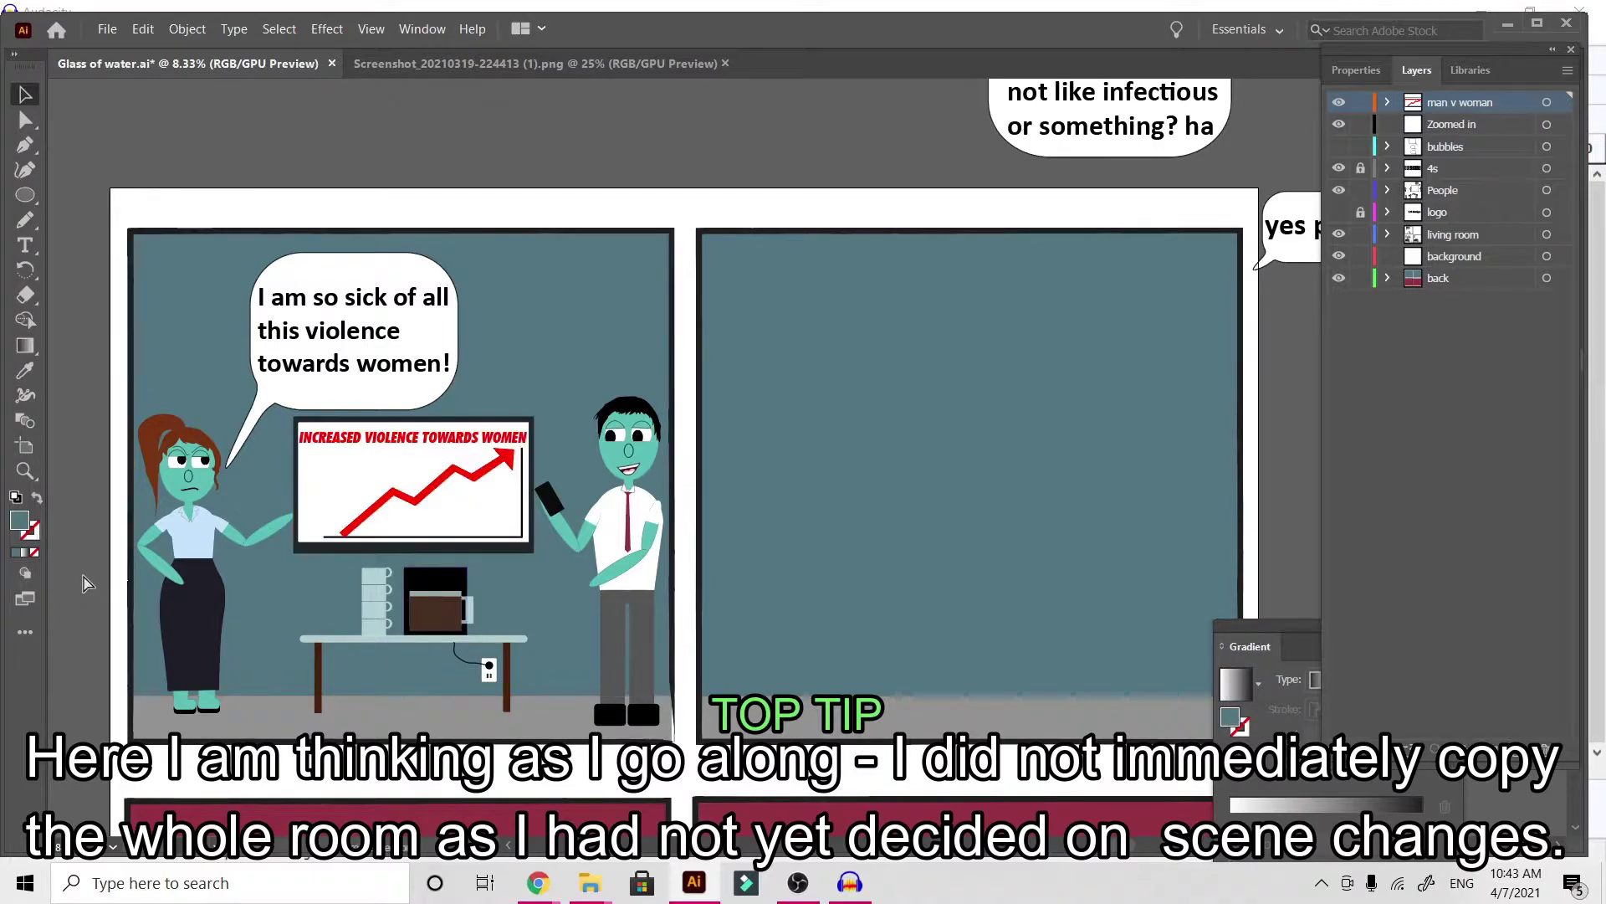
Select the first panel's coffee machine, coffee pot, tabletop and table legs together
key(ctrl+equal)
key(ctrl+equal)
scroll(82, 574, down, 3)
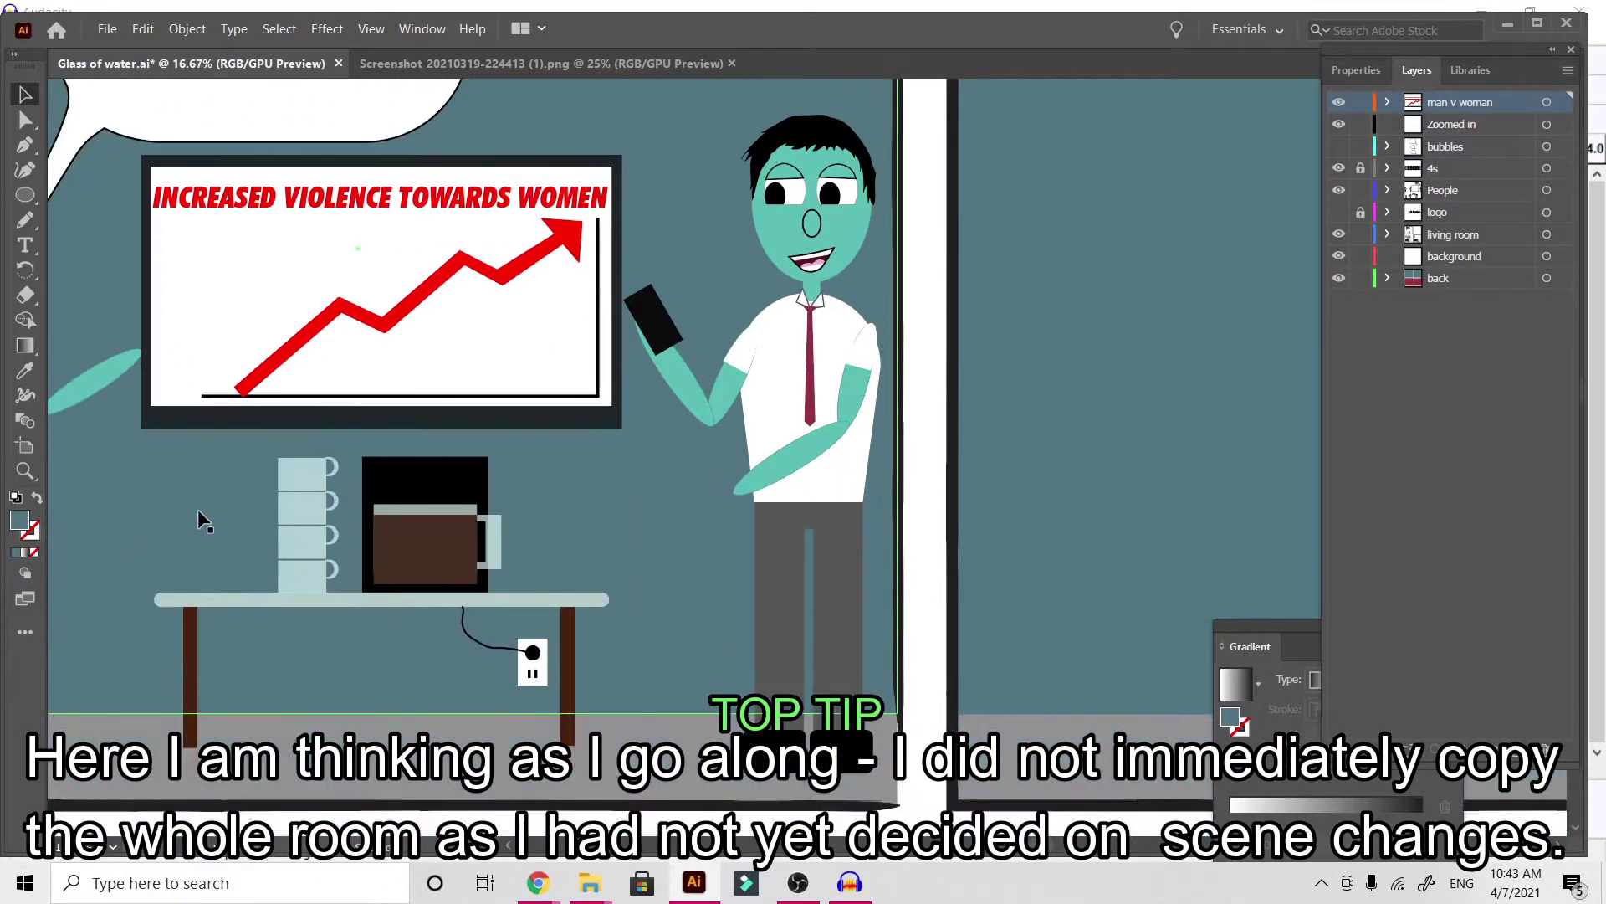
click(459, 498)
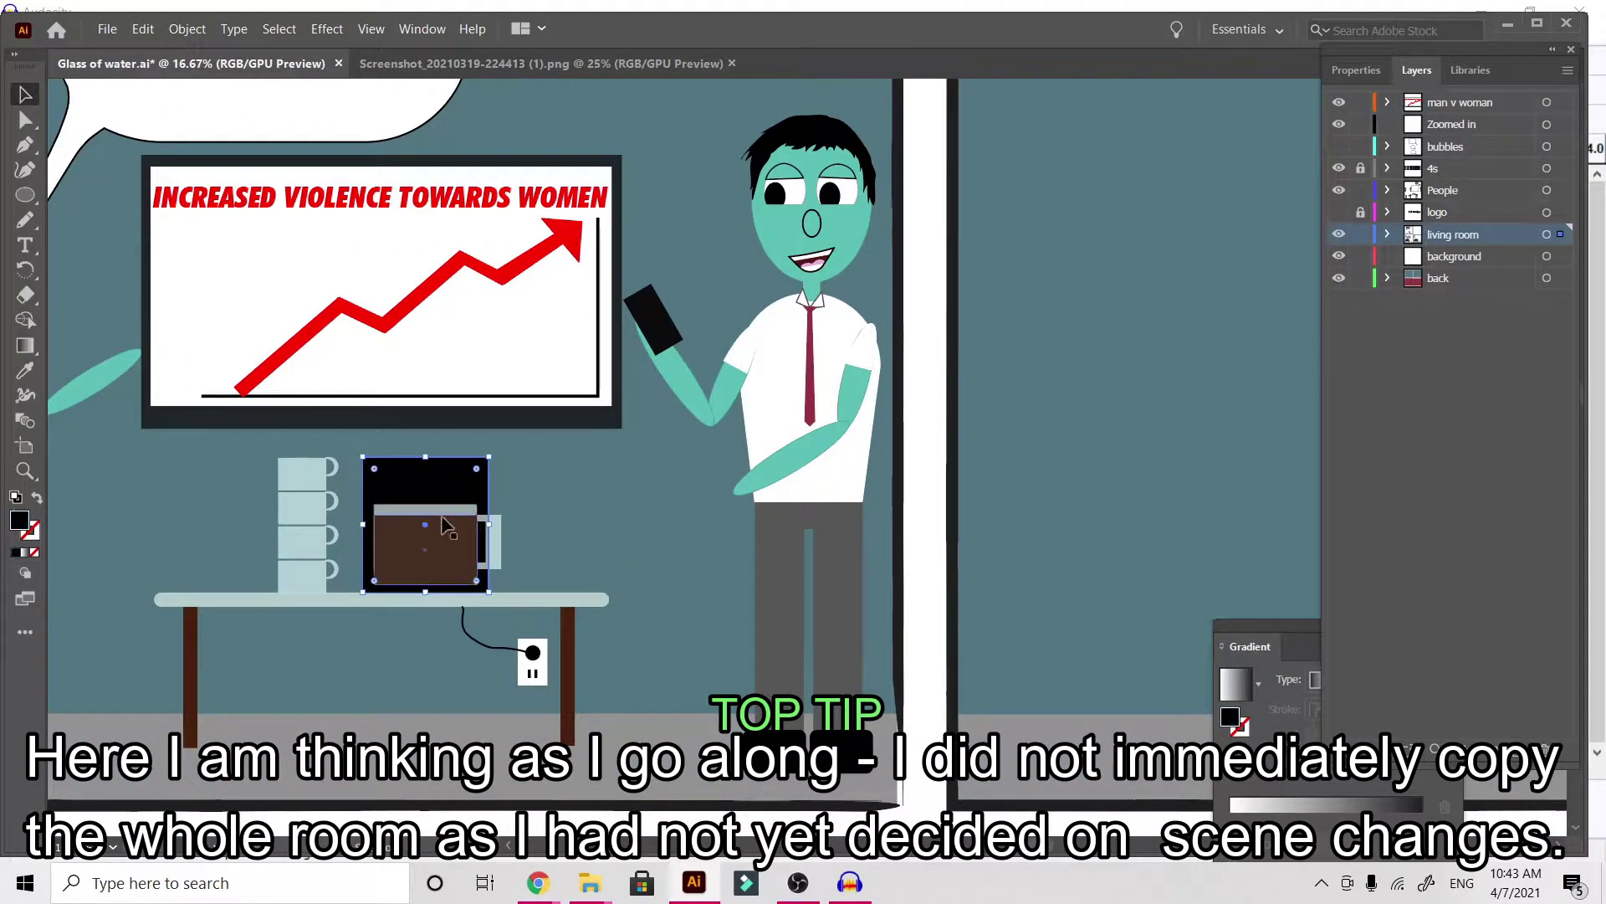
shift+click(443, 520)
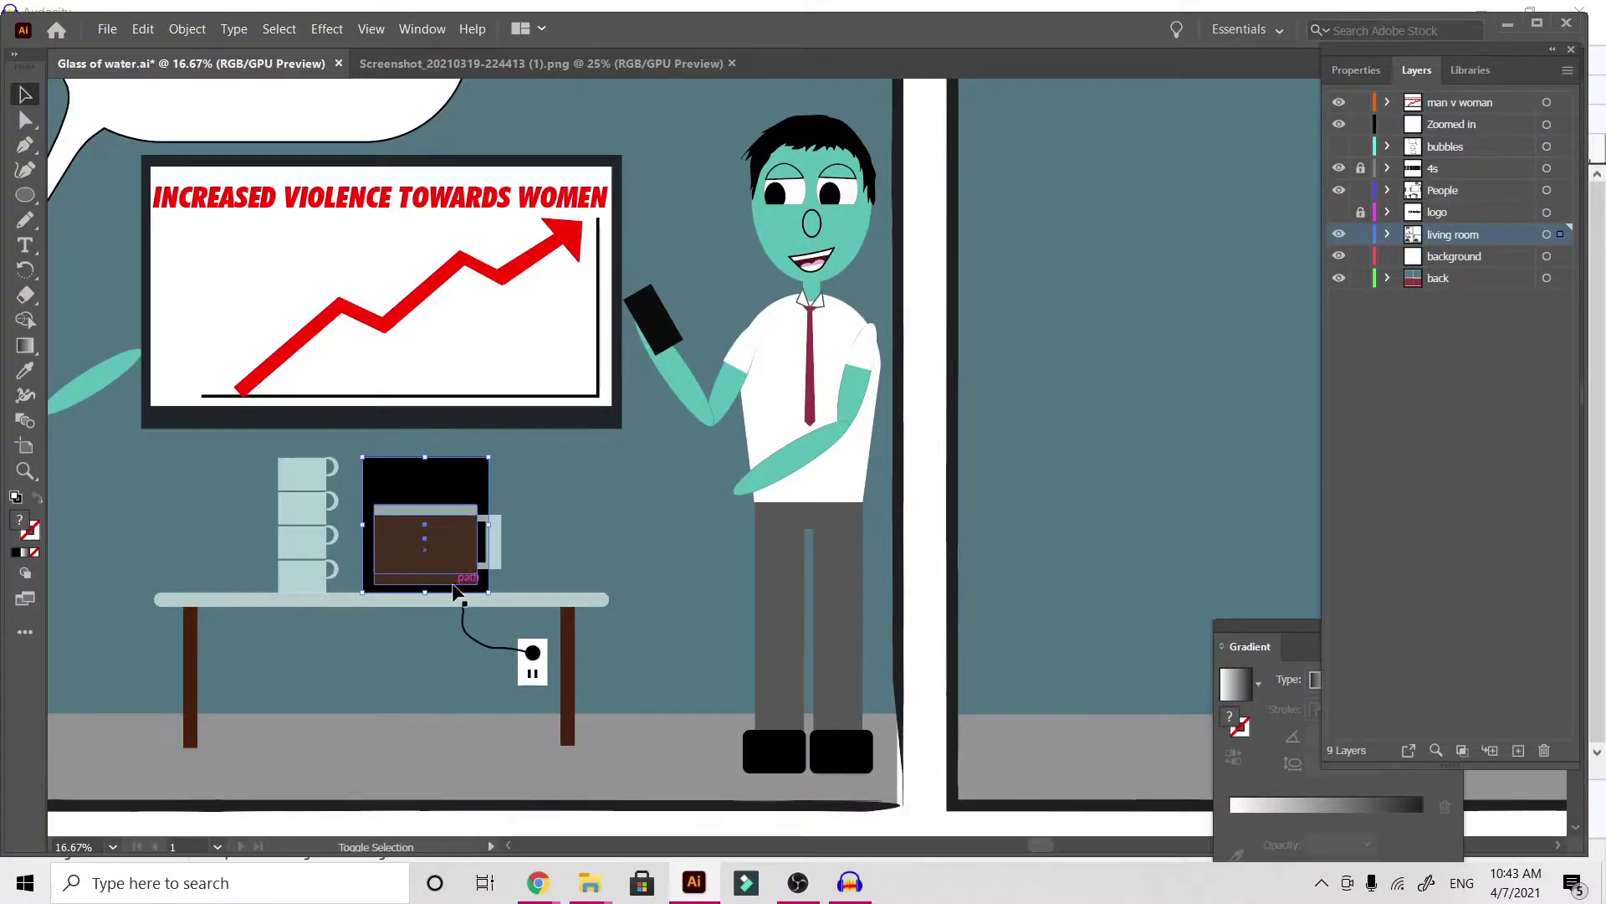
shift+click(516, 600)
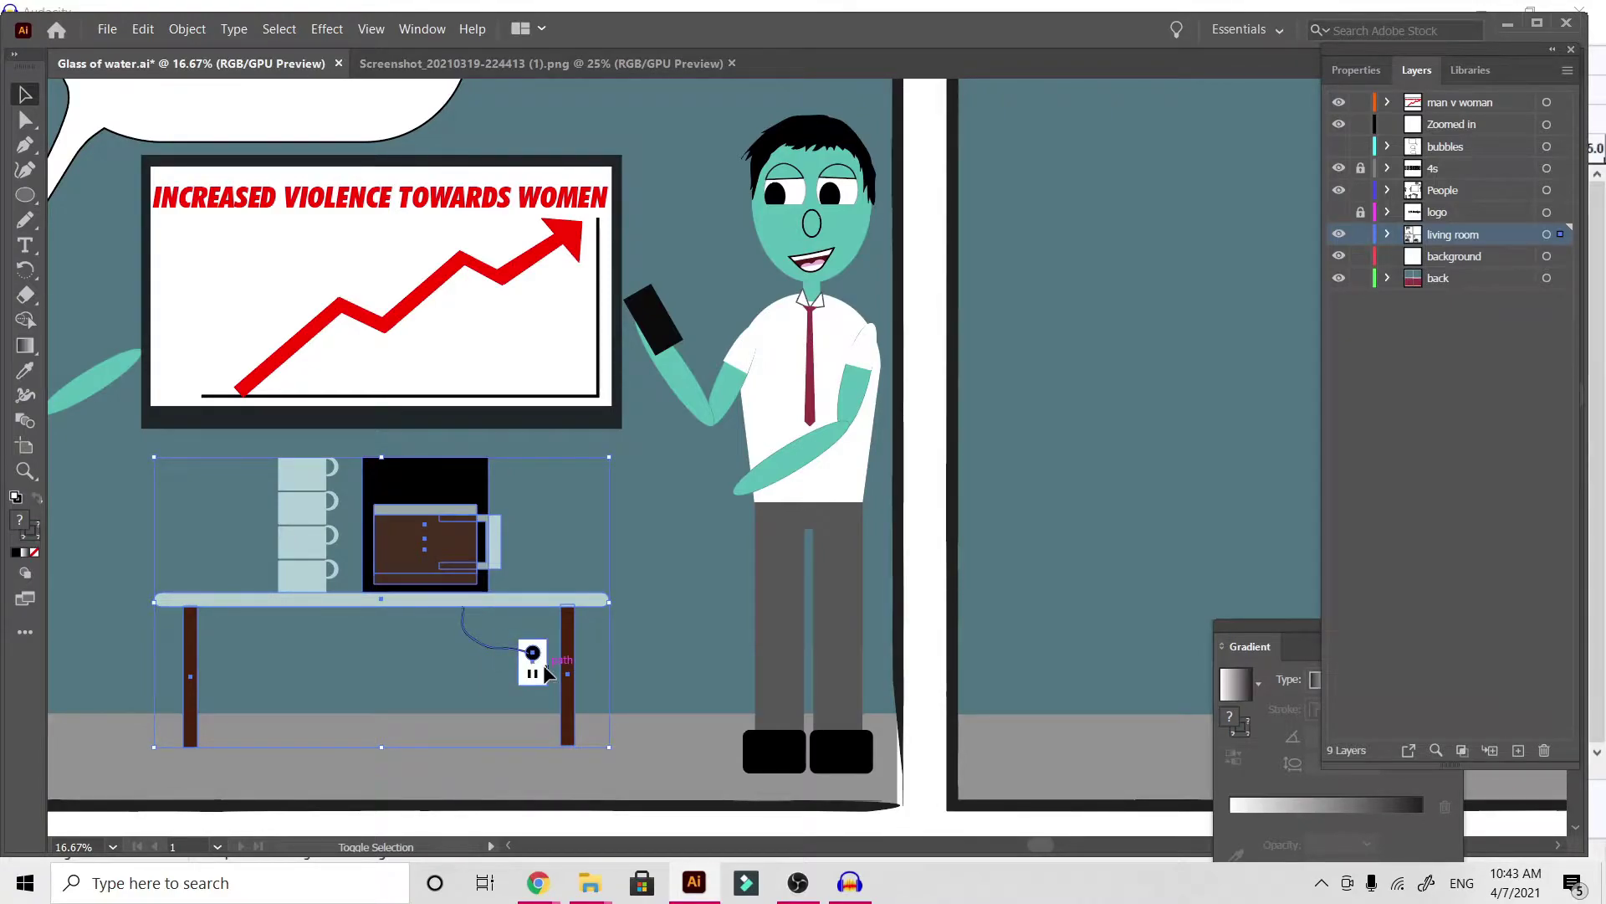
Extend the selection with the rest of the wall socket, its cord and the stacked cups
key(ctrl+equal)
key(ctrl+equal)
key(ctrl+equal)
scroll(544, 666, right, 1)
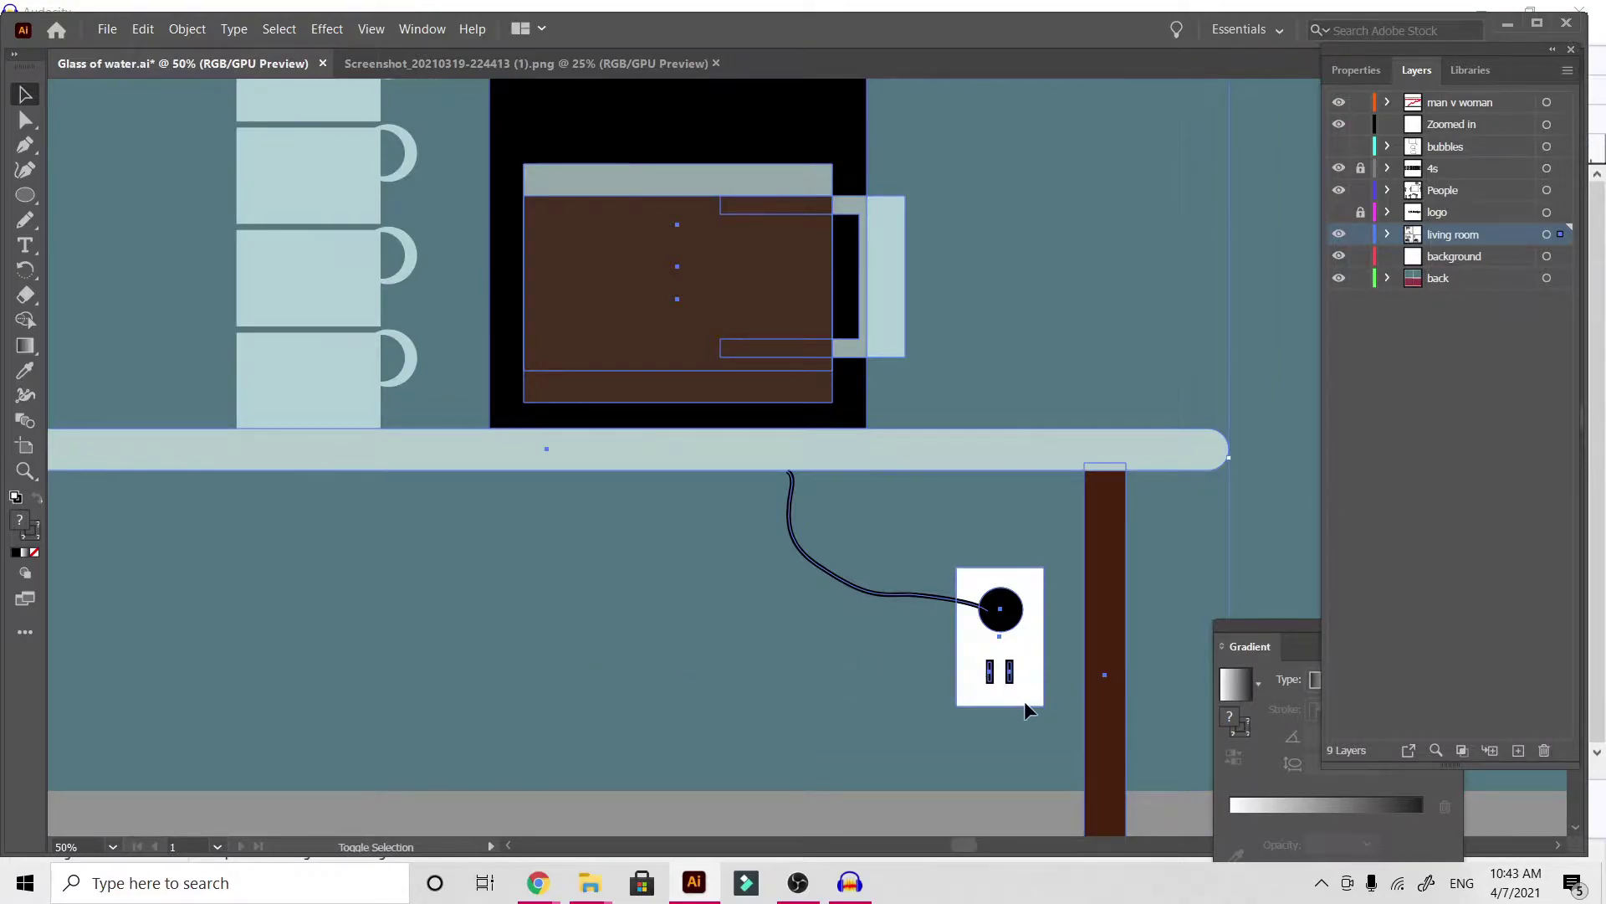
key(a)
key(ctrl+minus)
key(ctrl+minus)
key(v)
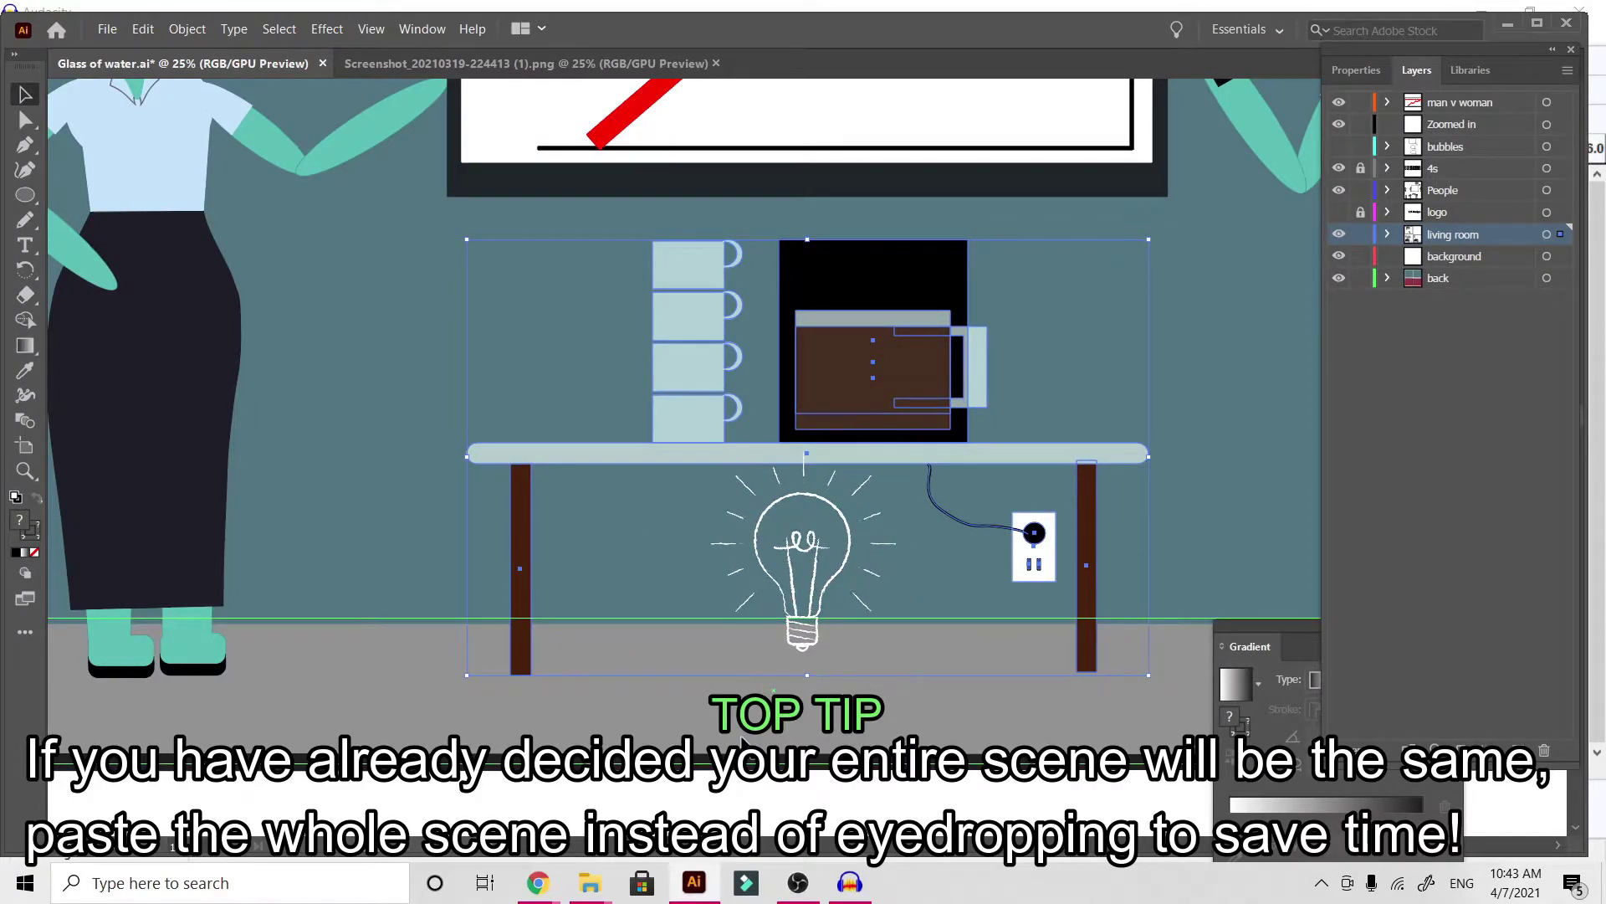
key(ctrl+minus)
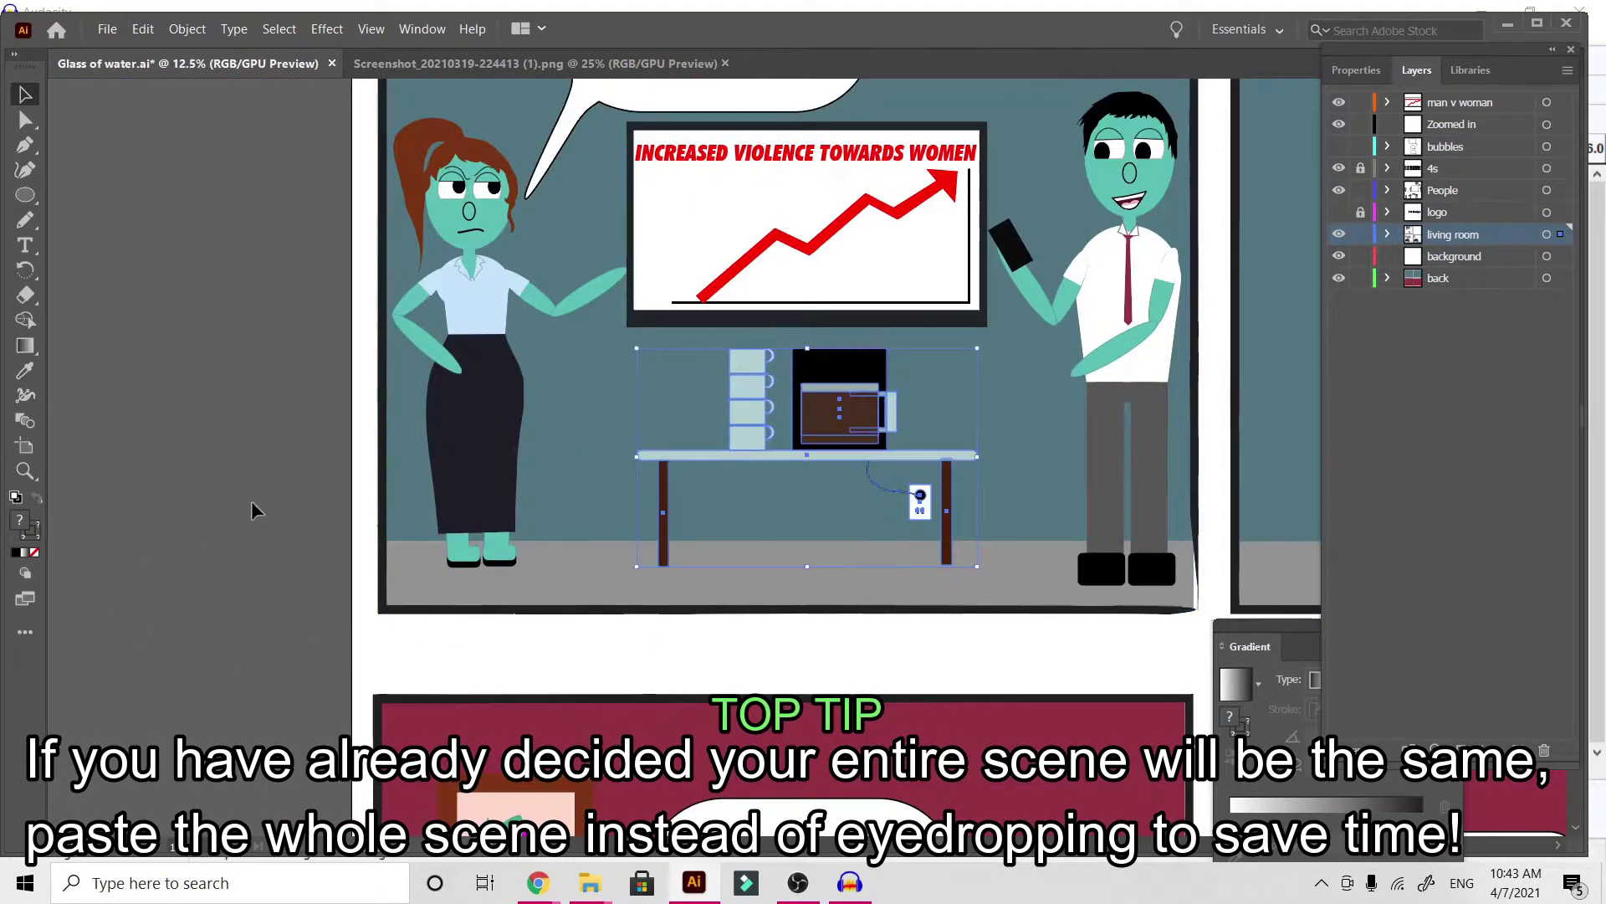
Add the first panel's floor, wall and violence chart screen to the selection and copy the whole office scene
shift+click(601, 564)
shift+click(676, 448)
scroll(676, 450, up, 4)
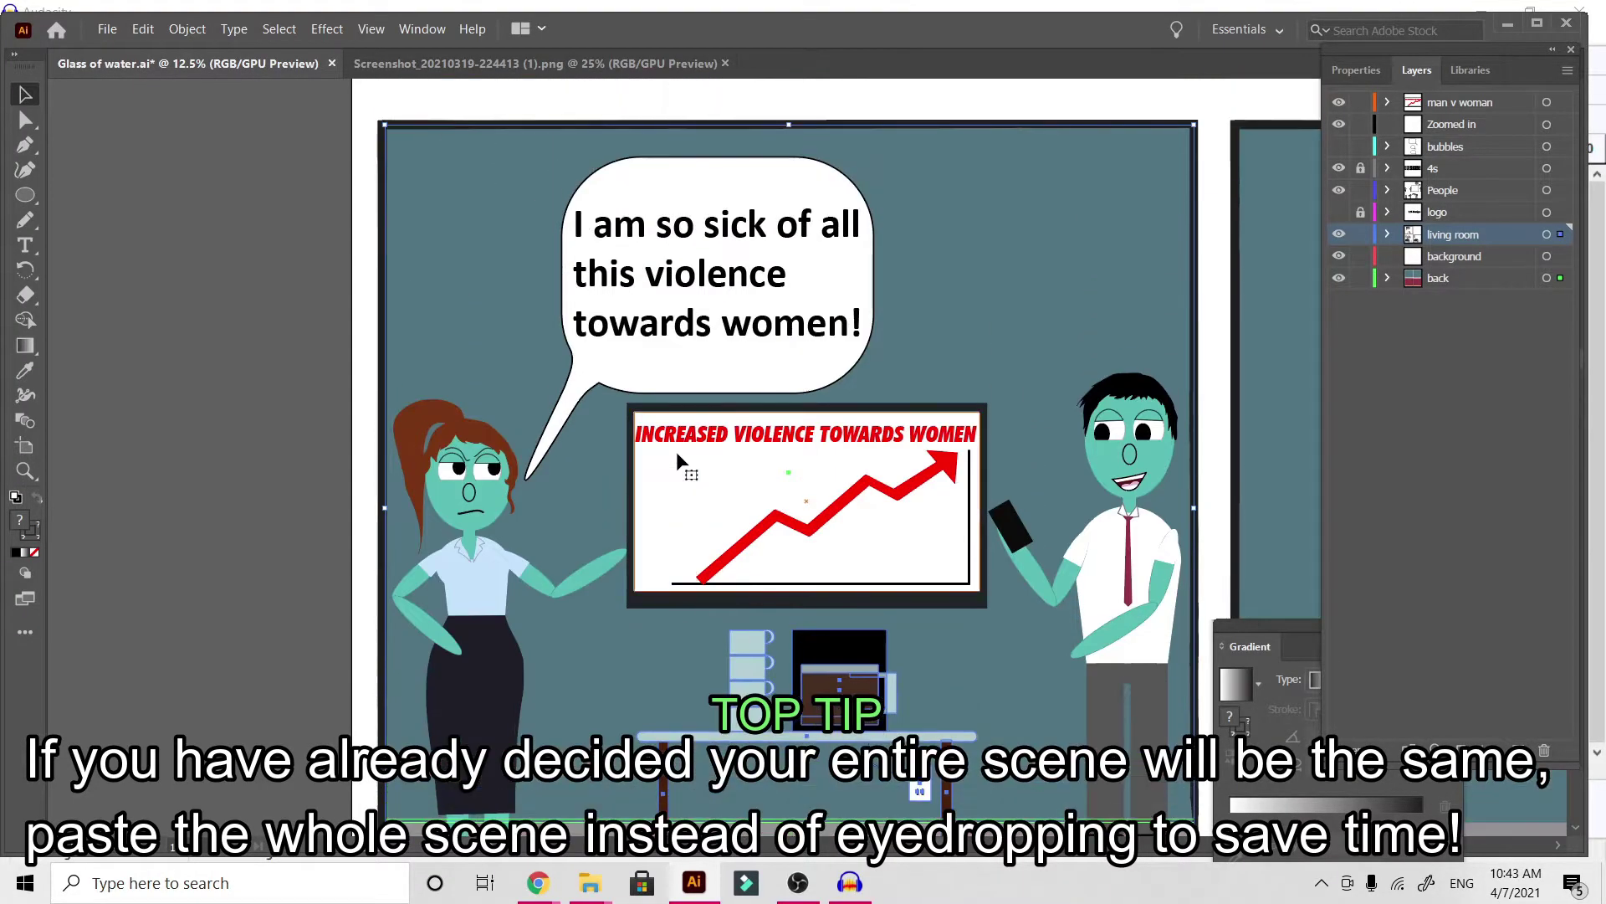
click(864, 495)
scroll(850, 490, right, 4)
scroll(1121, 541, right, 4)
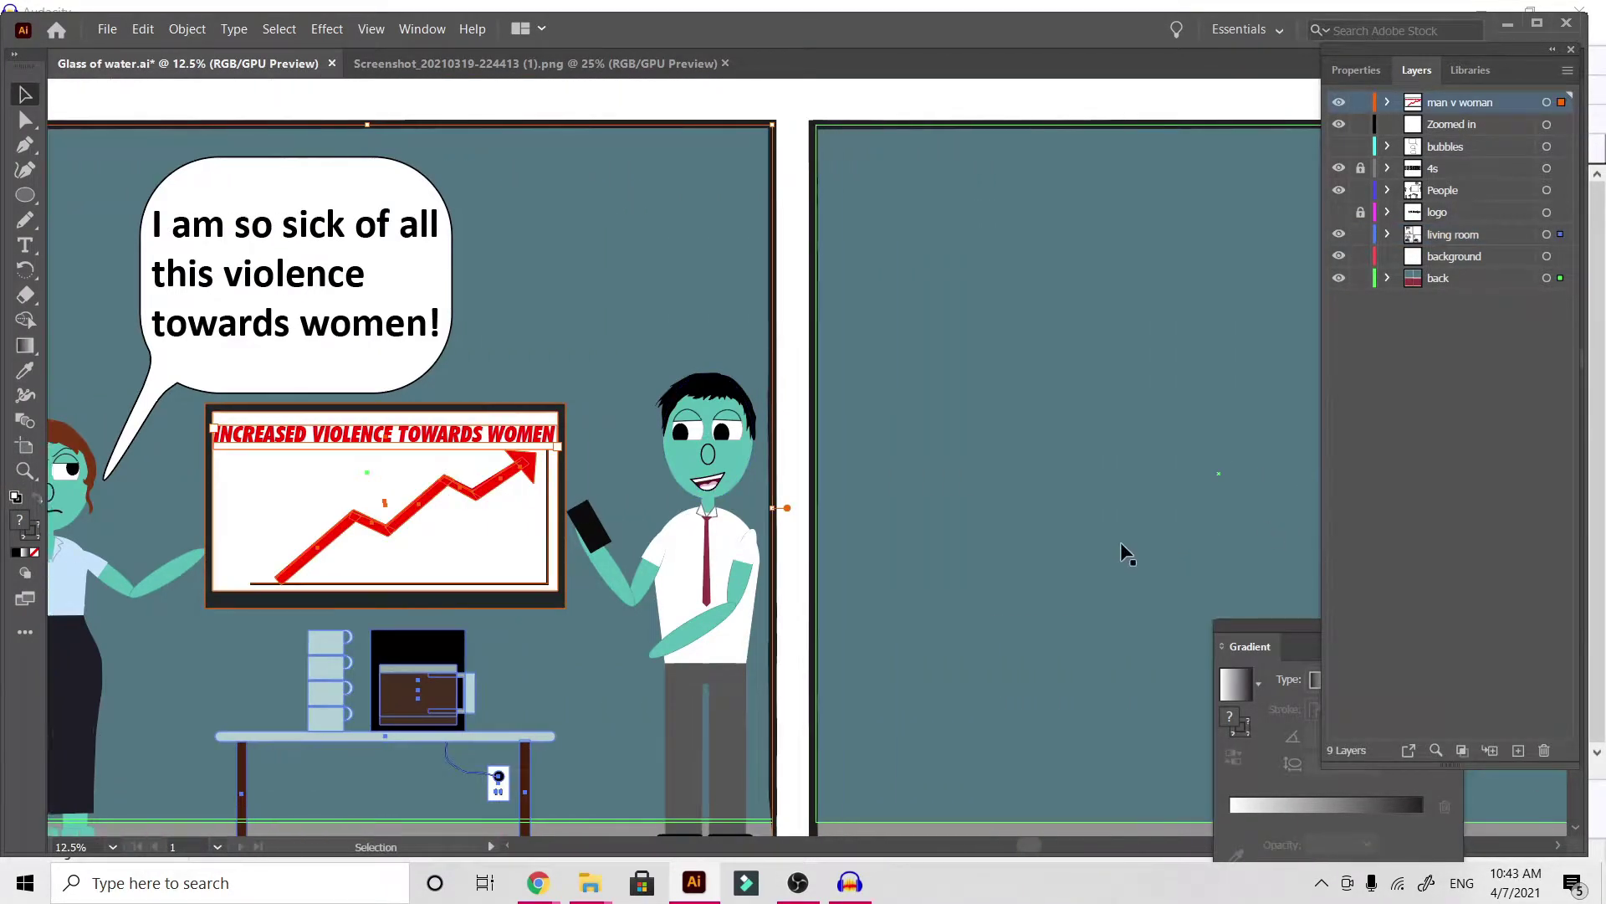
scroll(1121, 541, down, 2)
scroll(1126, 552, down, 1)
key(v)
scroll(1121, 549, right, 4)
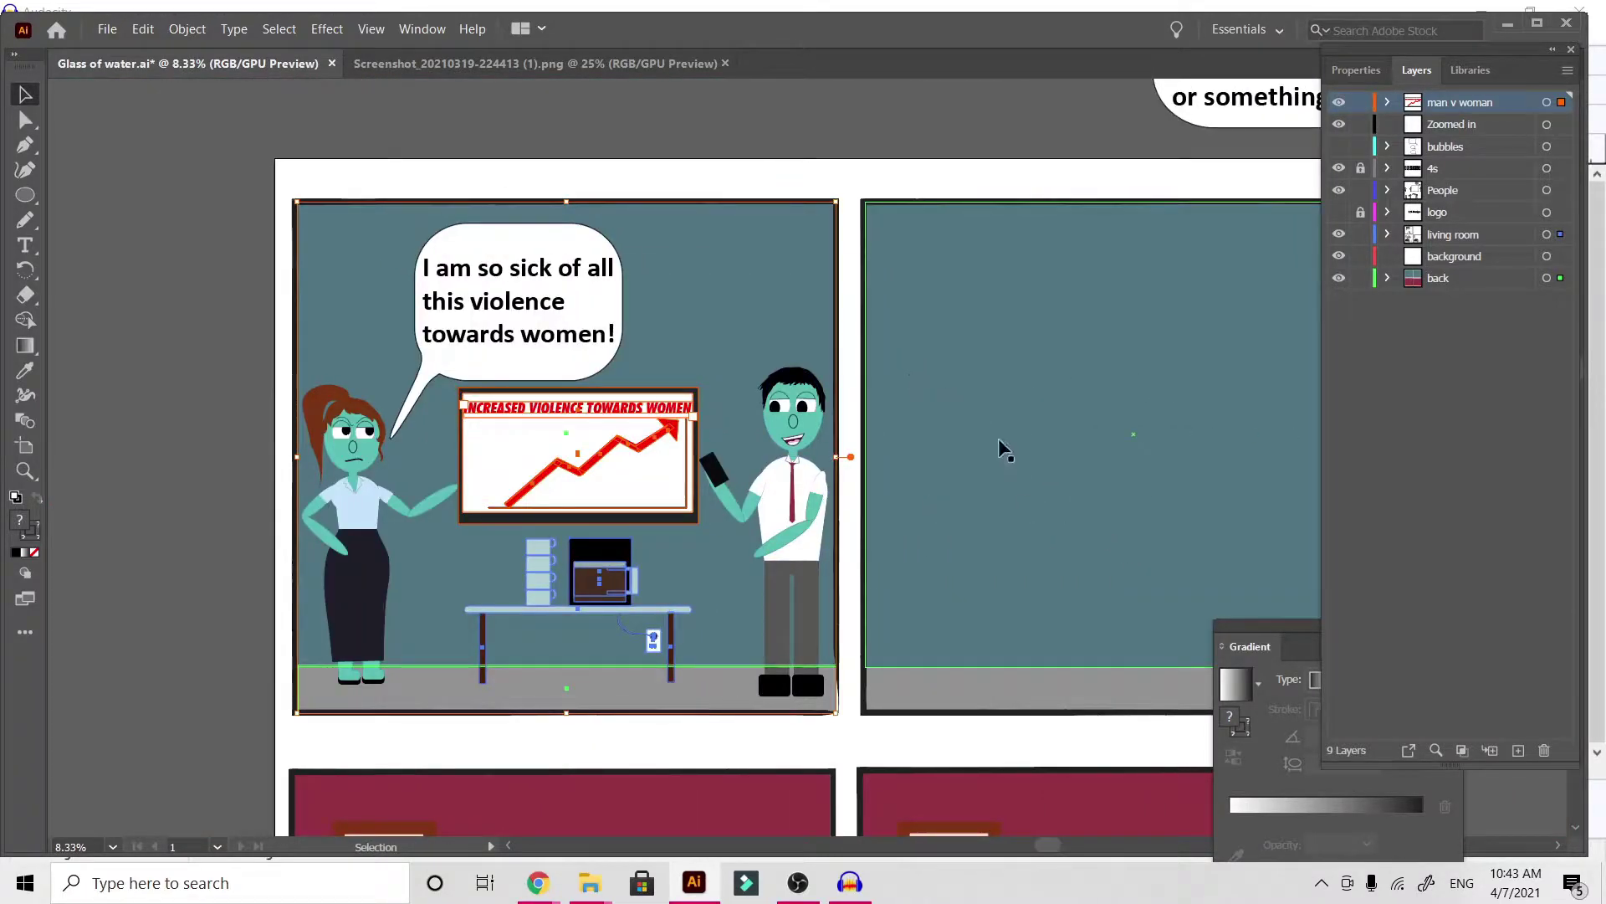
scroll(997, 438, right, 5)
key(a)
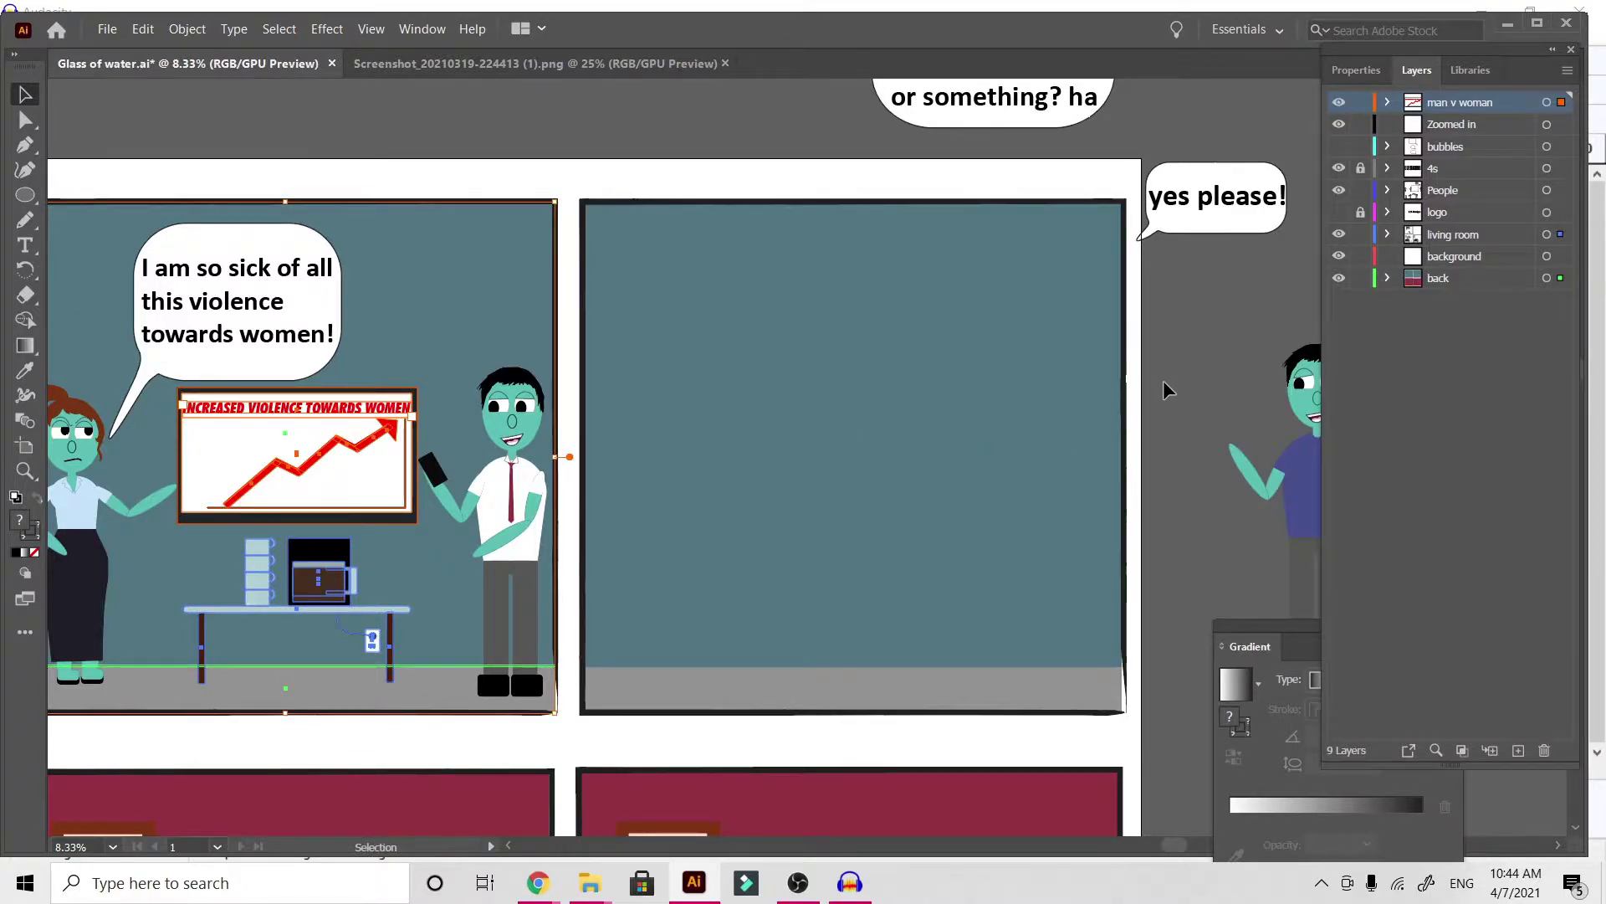
Delete the second panel's plain wall and floor
click(878, 517)
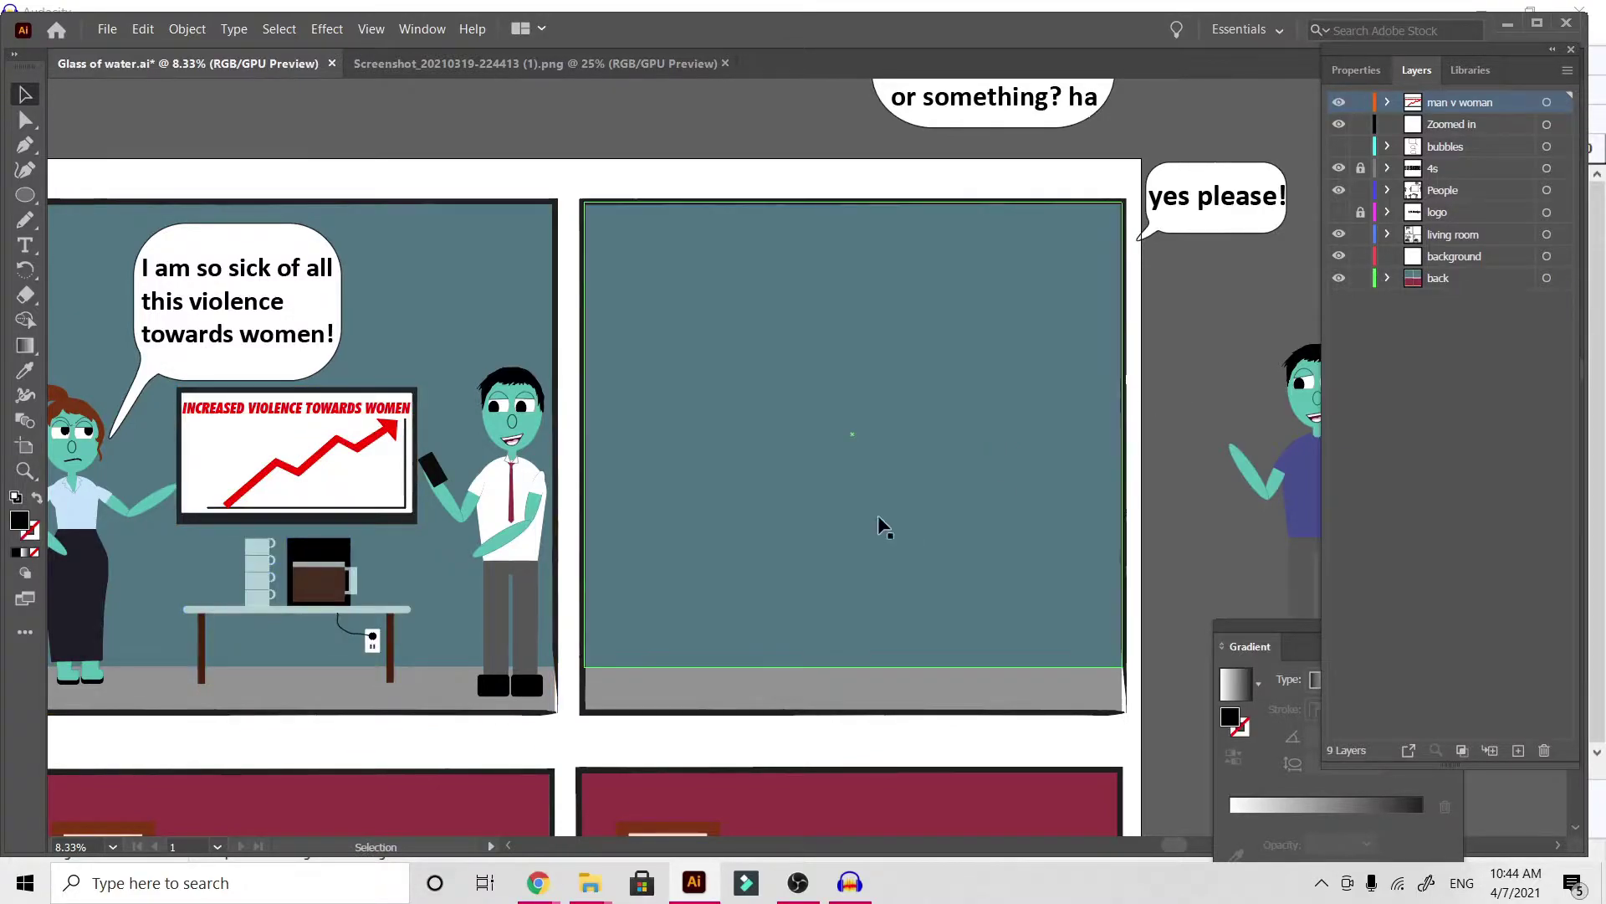
click(841, 491)
shift+click(807, 683)
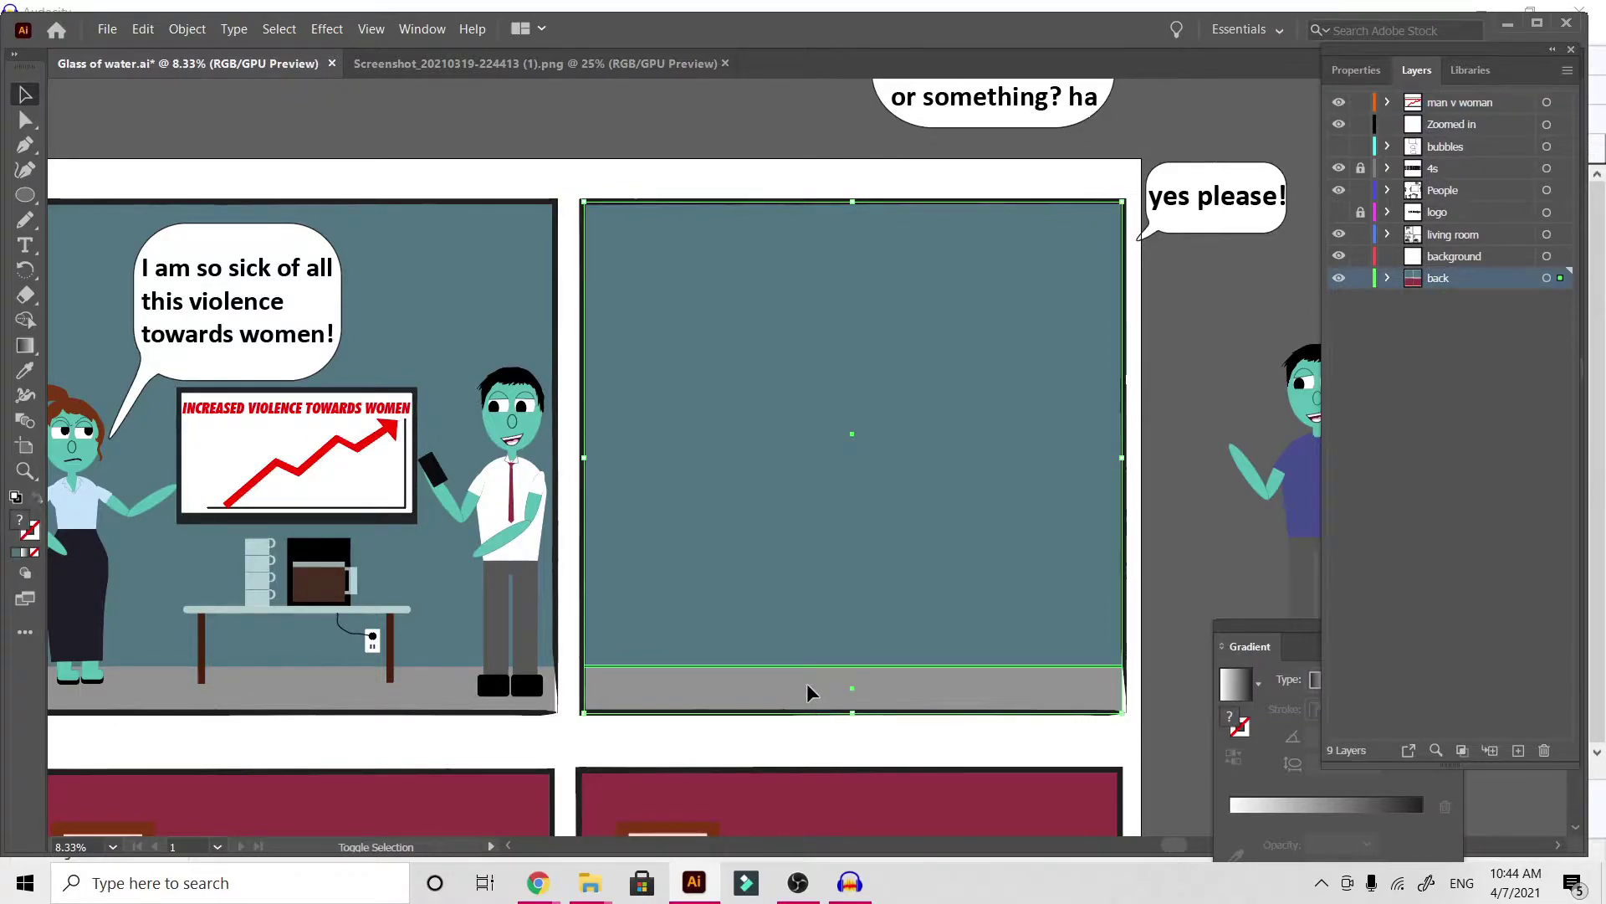
key(Delete)
Paste the copied office scene and align it inside the second panel's frame
key(ctrl+v)
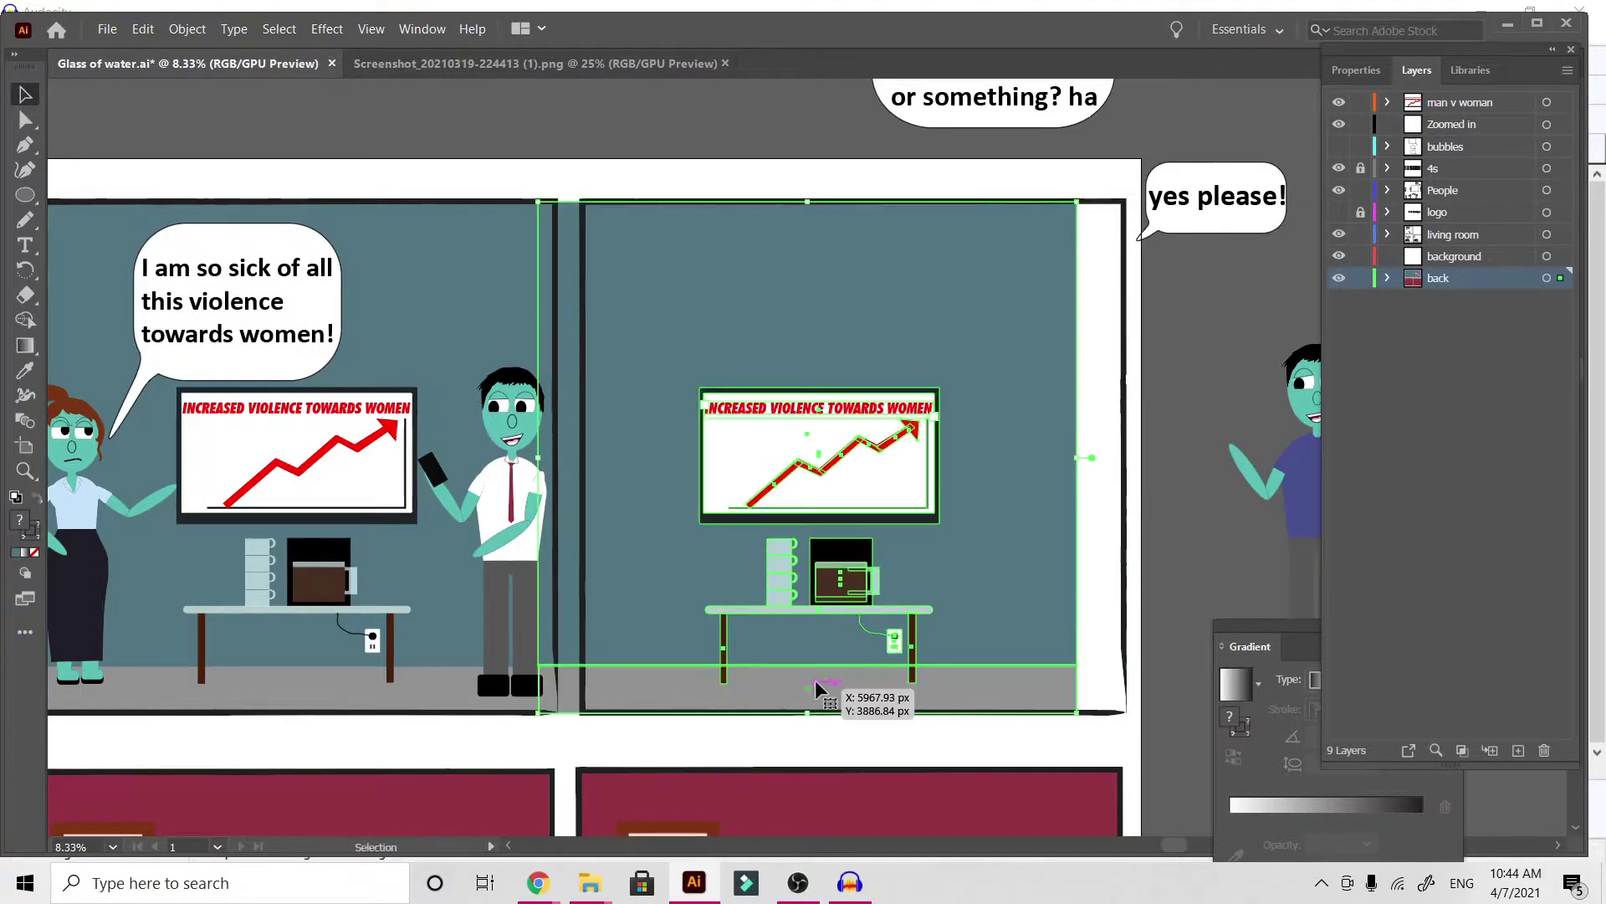
drag(1001, 509, 1035, 515)
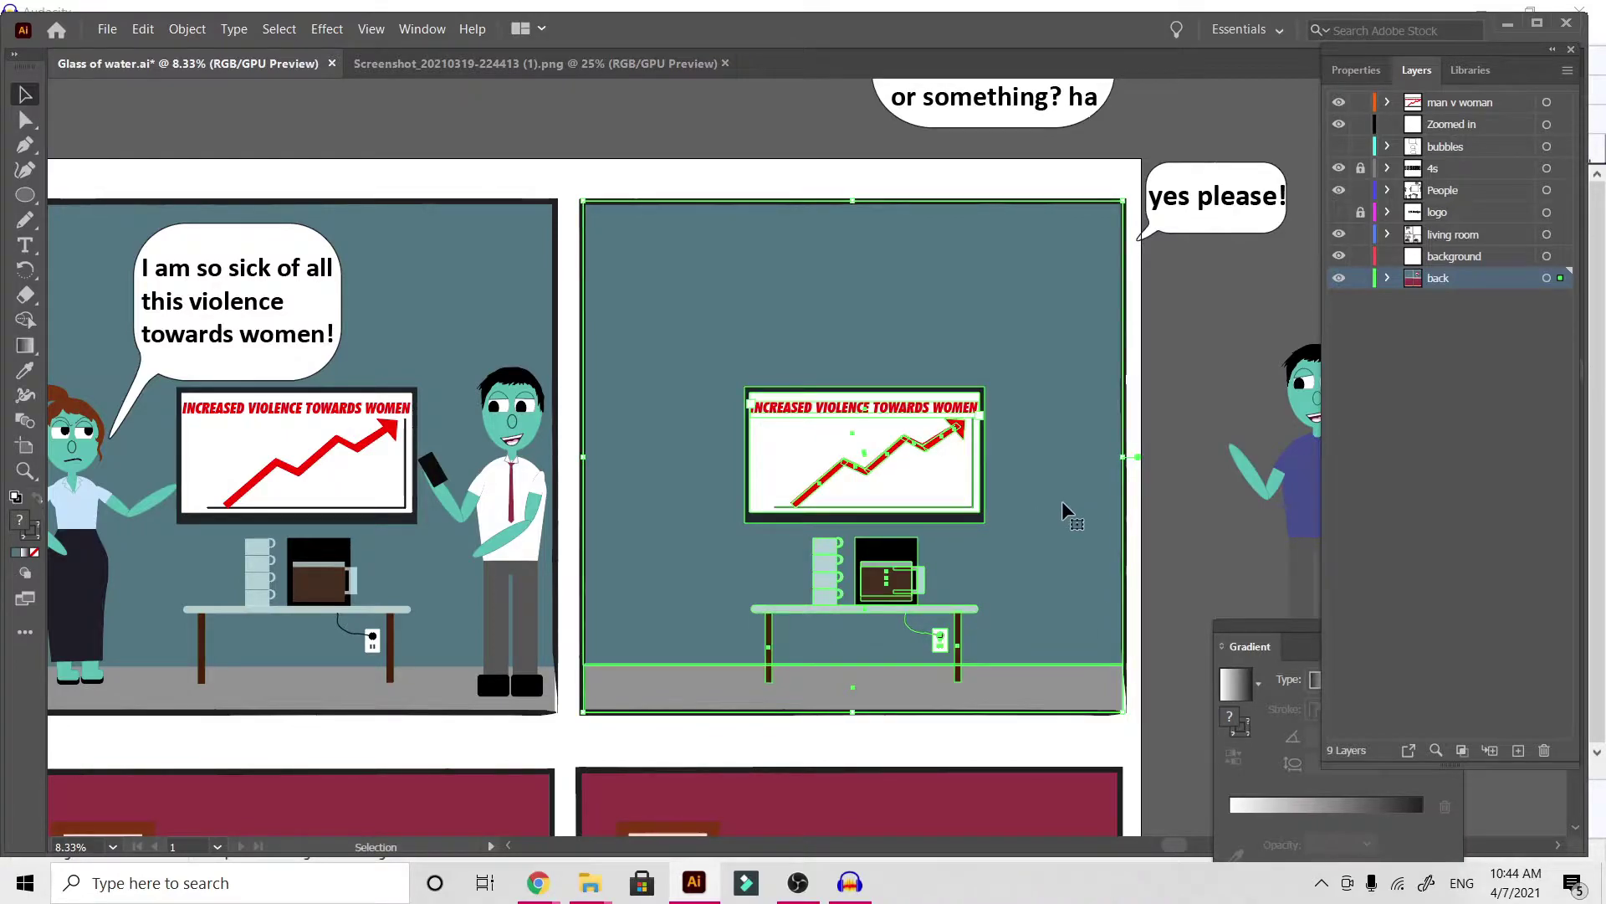
click(1153, 448)
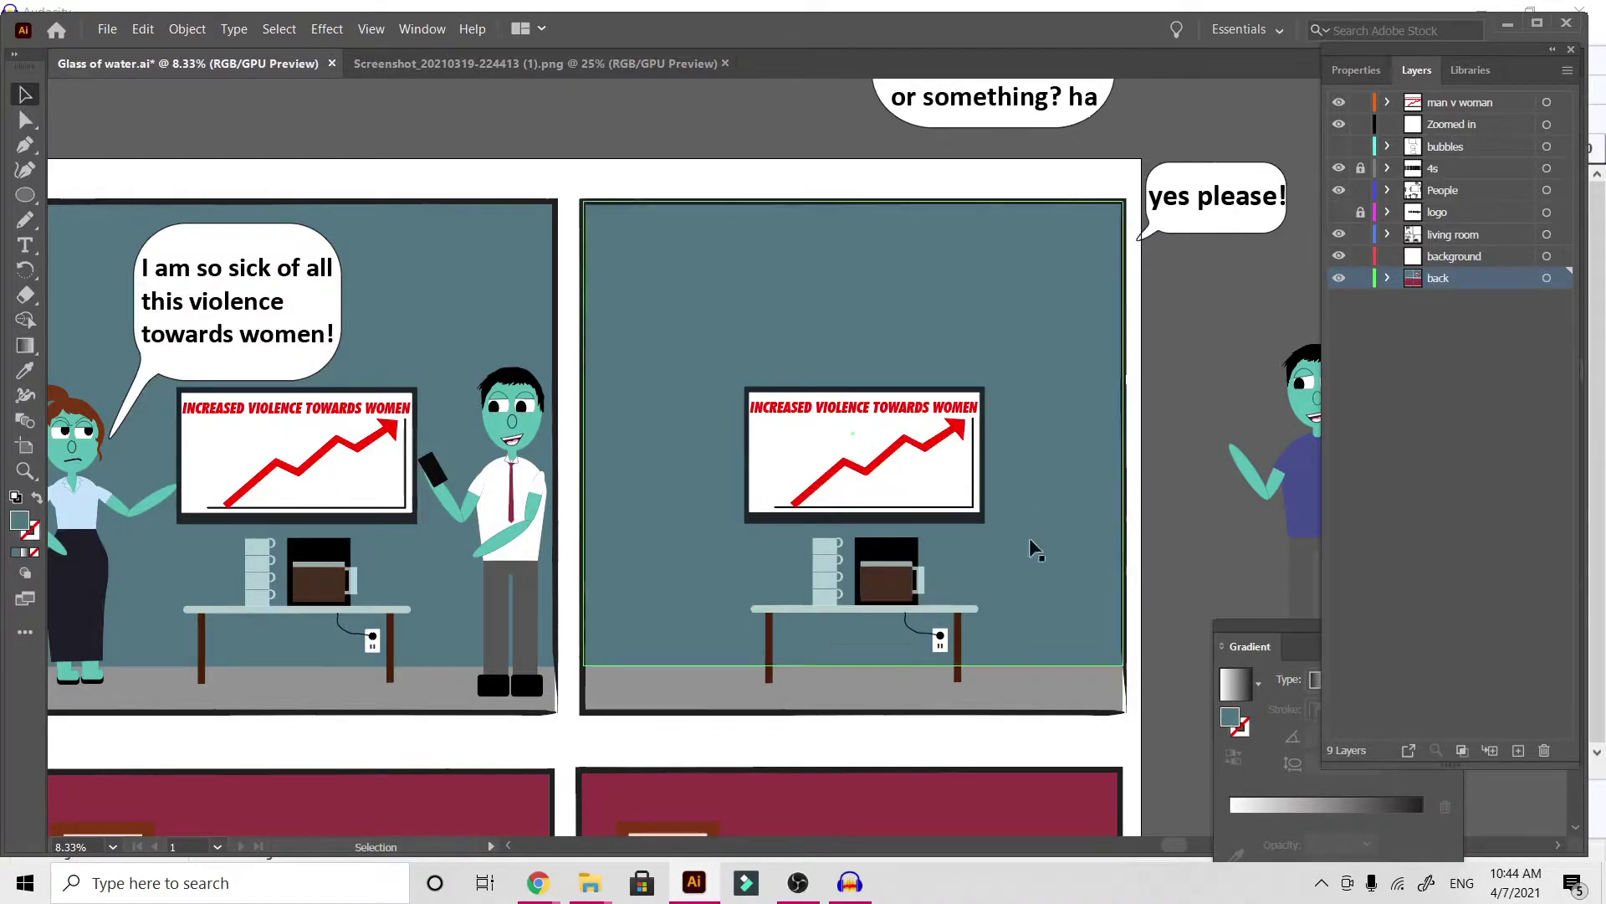
Review the two office panels and reread the comic idea in the screenshot document
scroll(373, 731, down, 5)
scroll(373, 731, up, 4)
scroll(374, 731, left, 4)
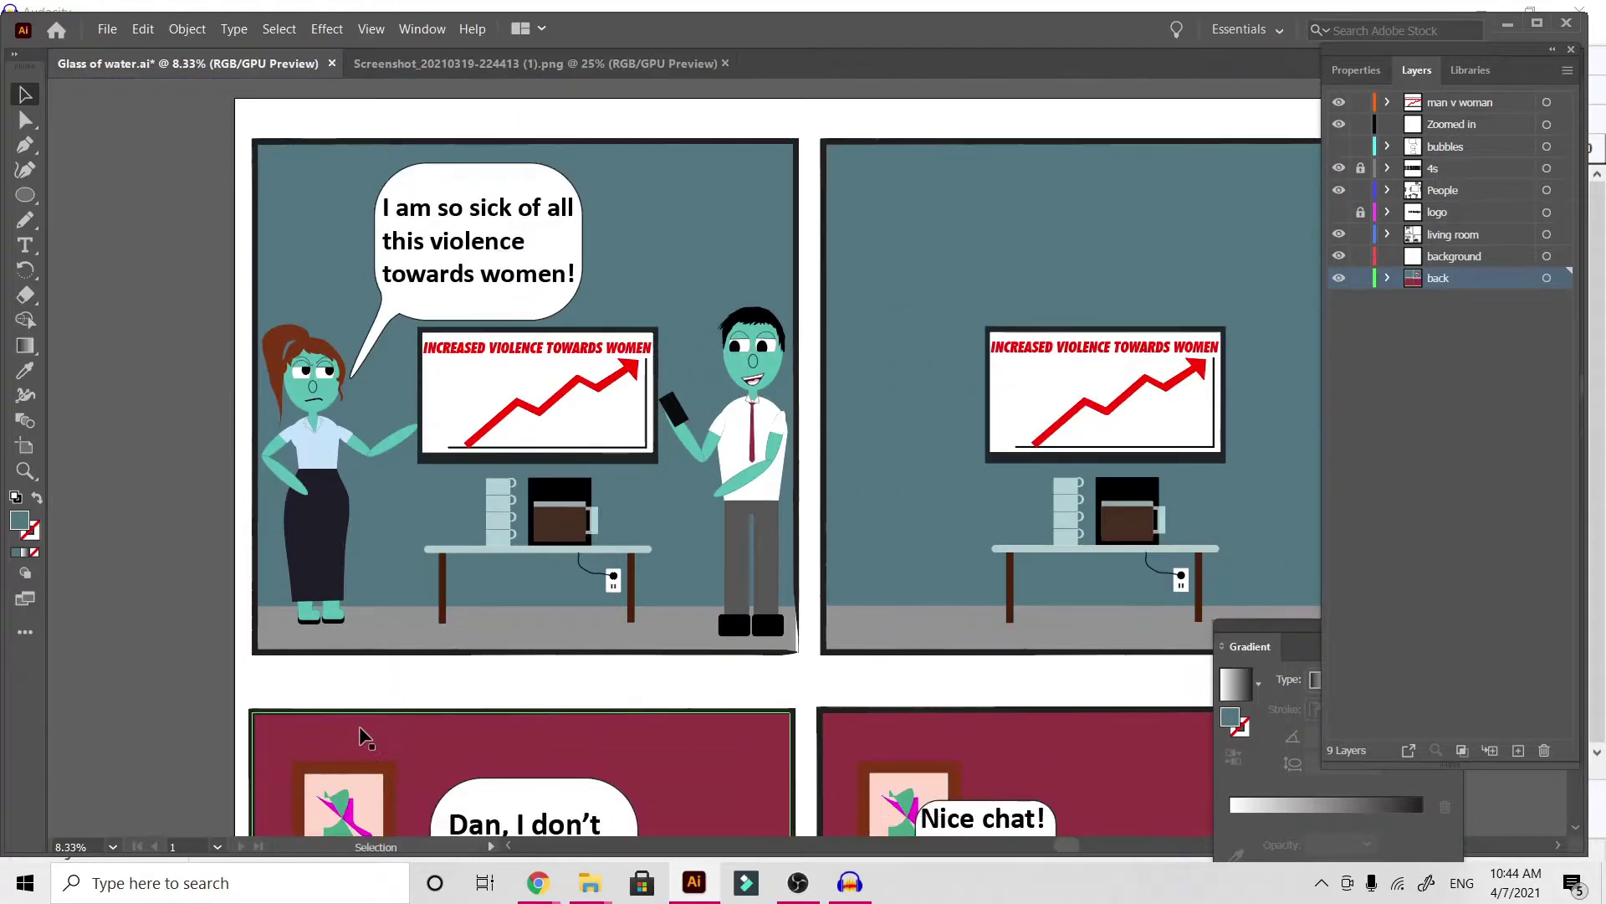
scroll(368, 732, right, 5)
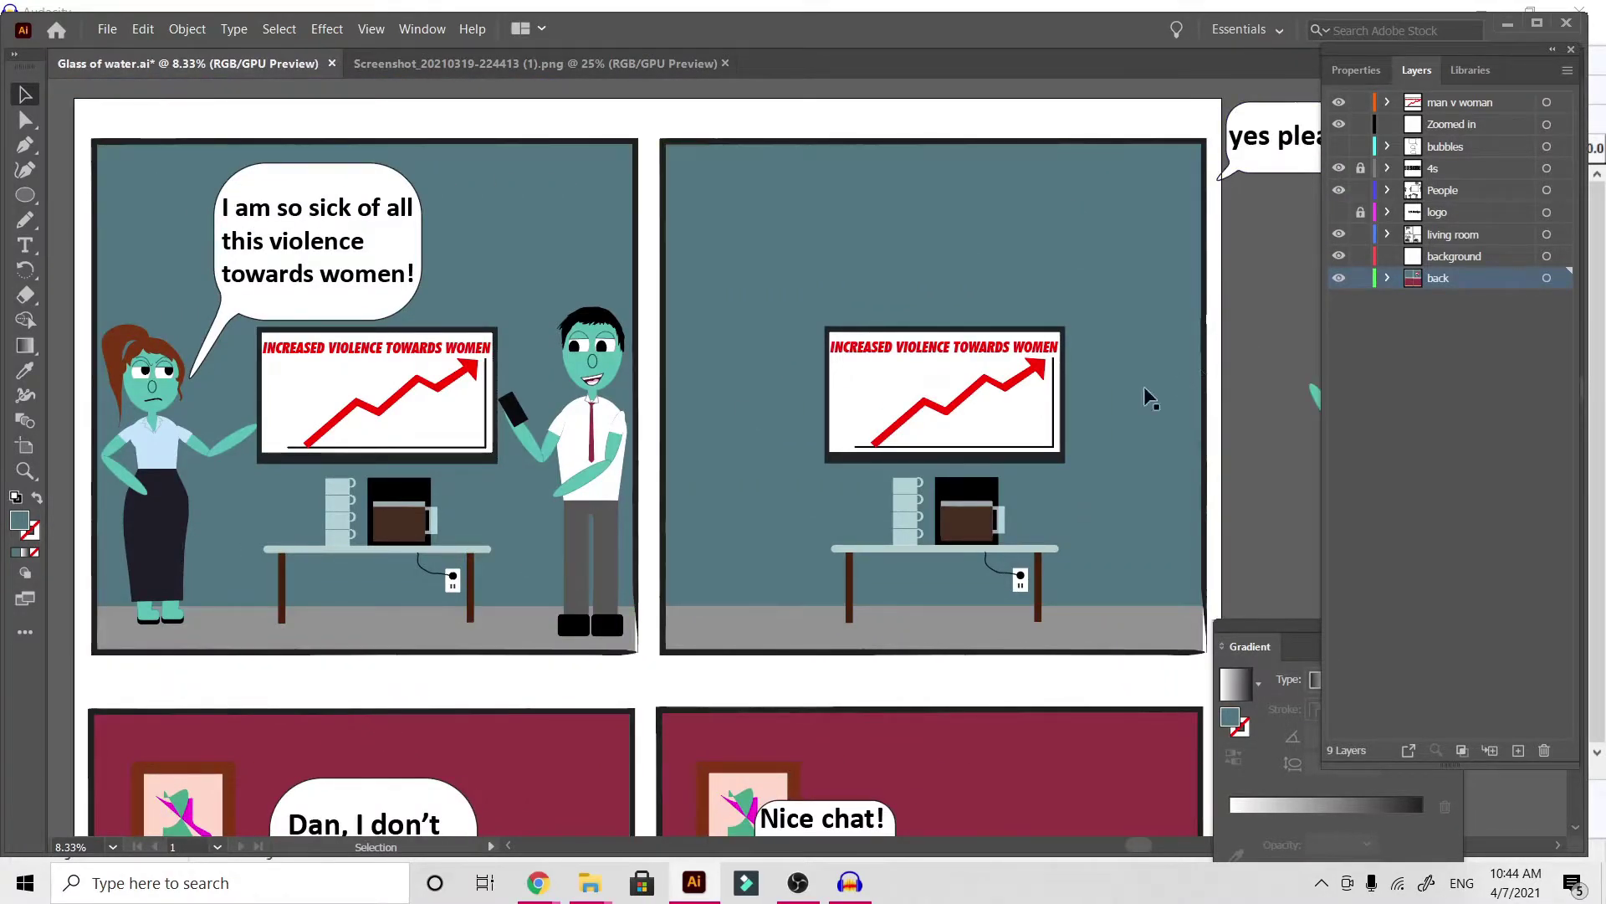
scroll(1172, 316, right, 5)
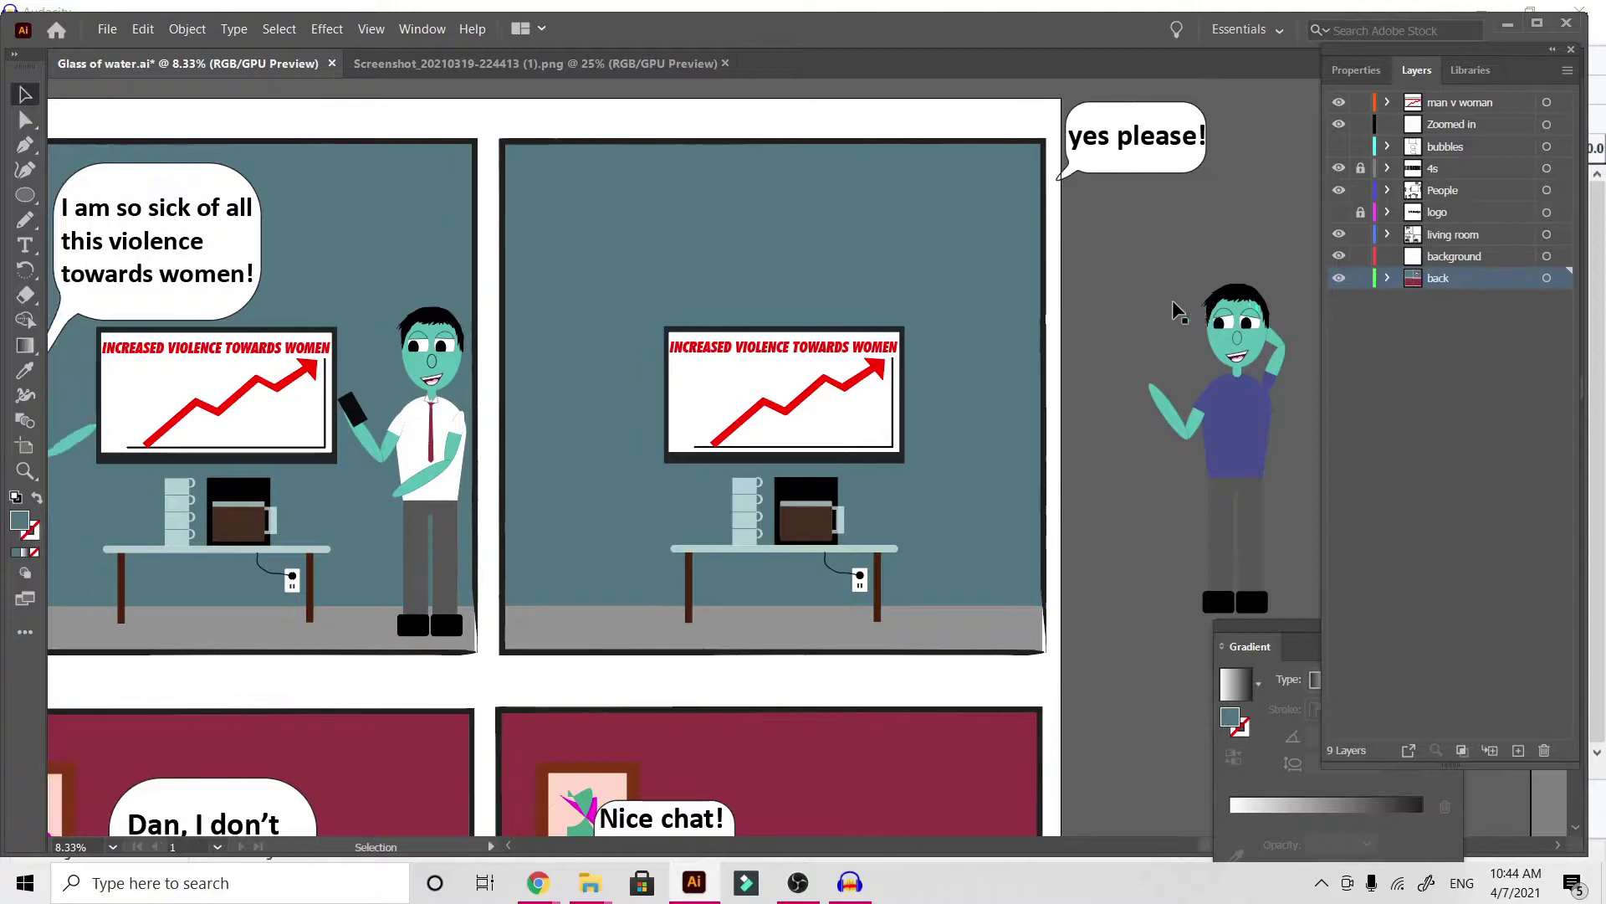
scroll(1172, 310, left, 7)
click(629, 73)
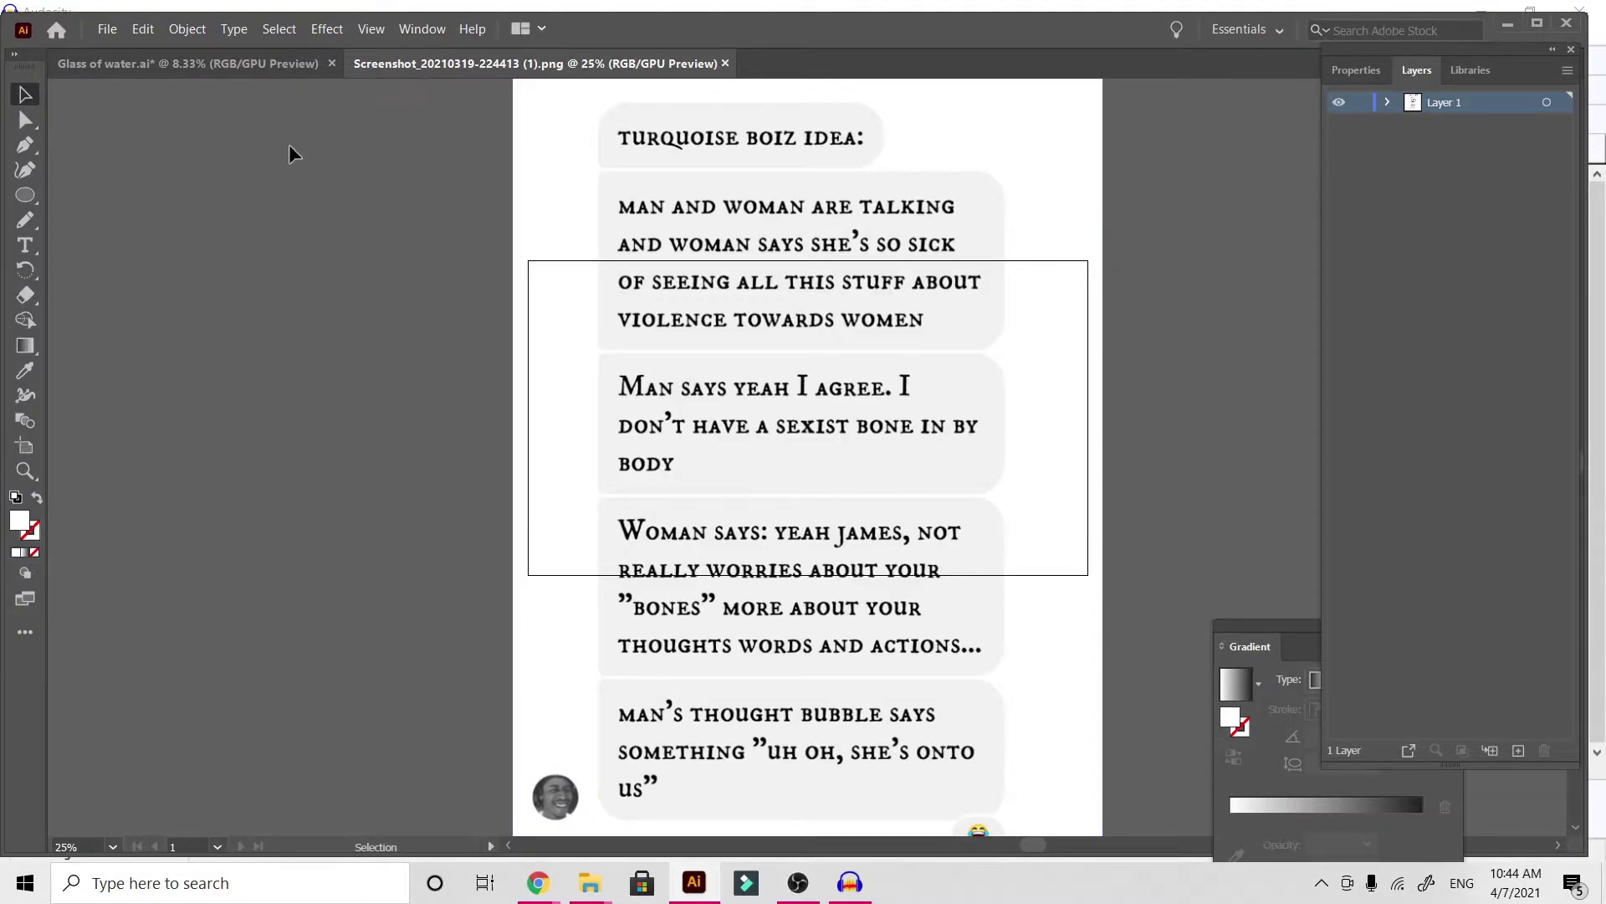
click(188, 64)
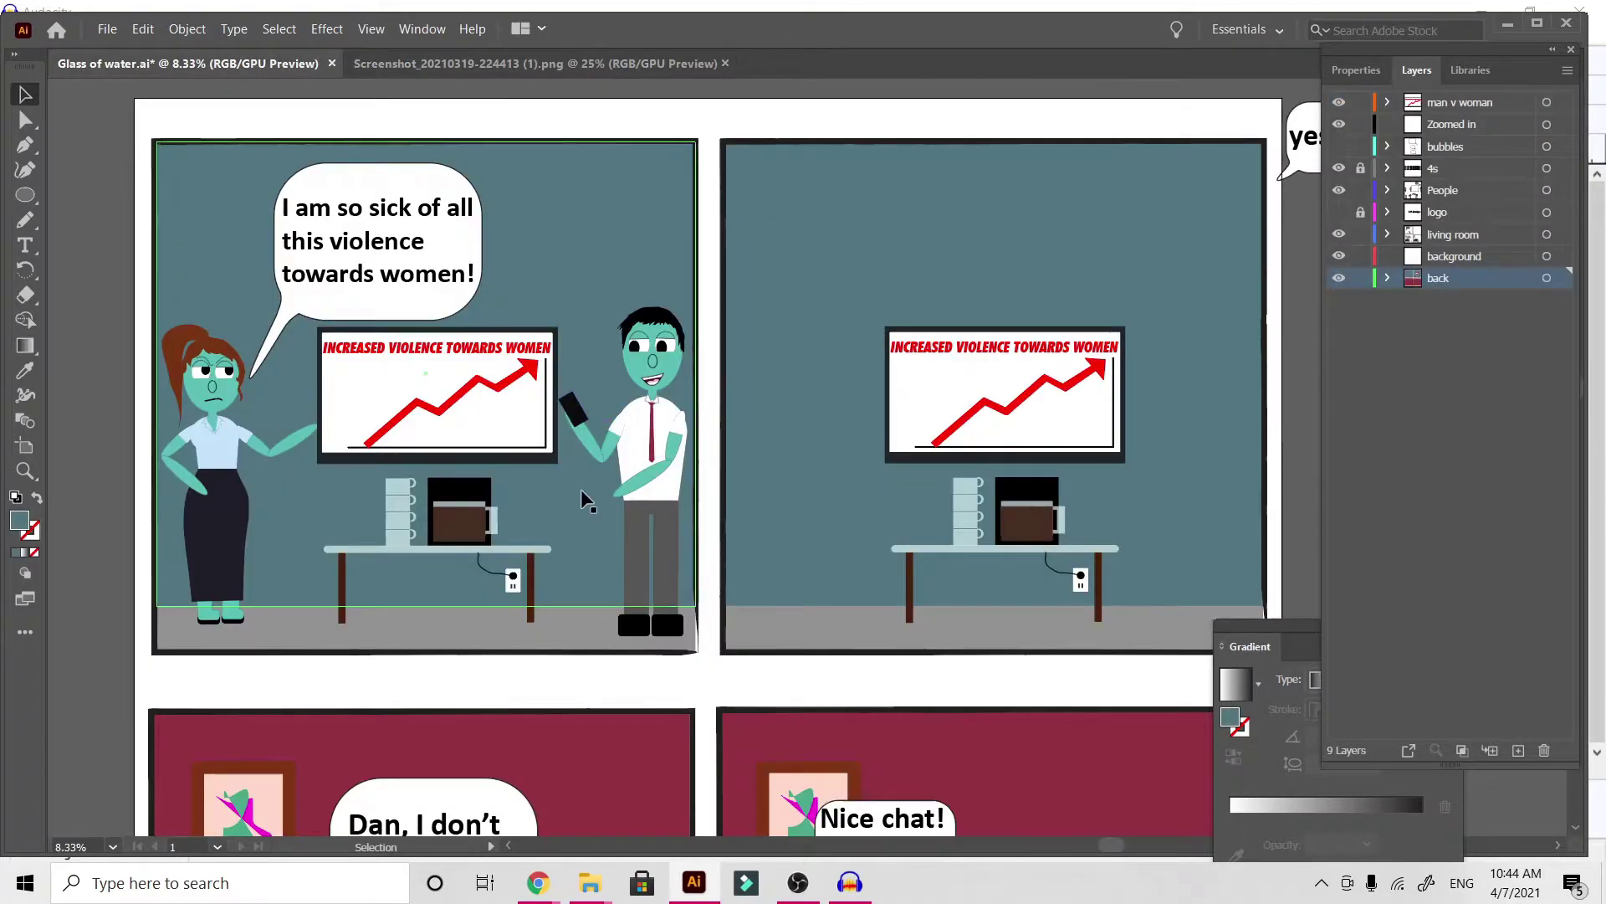
Copy the first panel's man with his arms and phone into the second panel, placing him to the right of the chart screen
scroll(588, 500, right, 3)
click(459, 452)
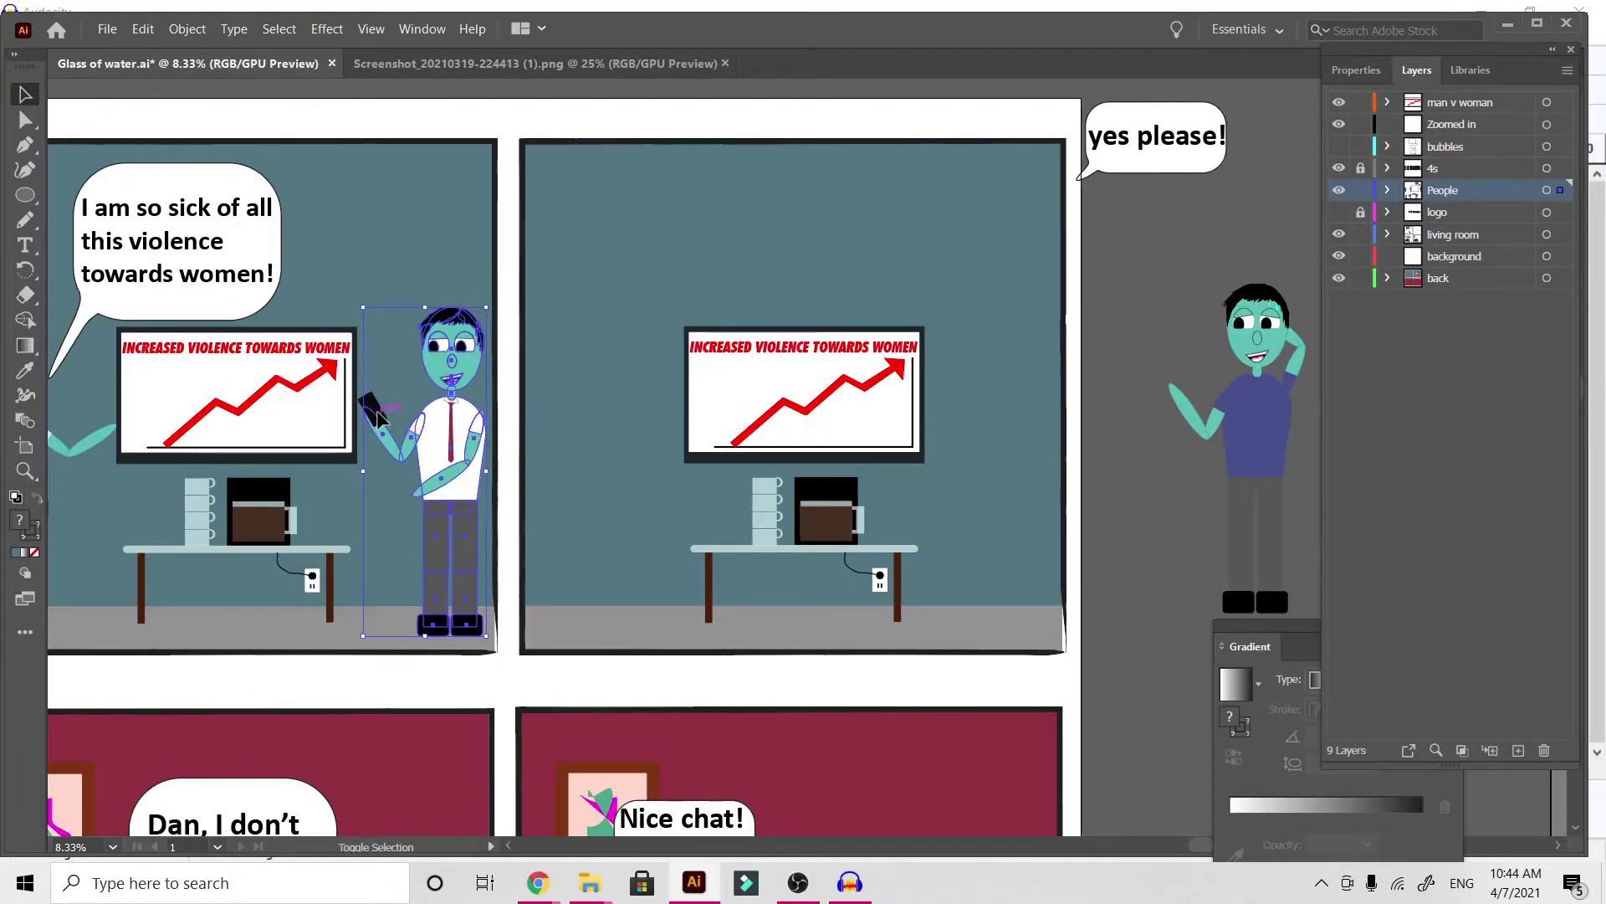
drag(378, 411, 400, 436)
right_click(466, 496)
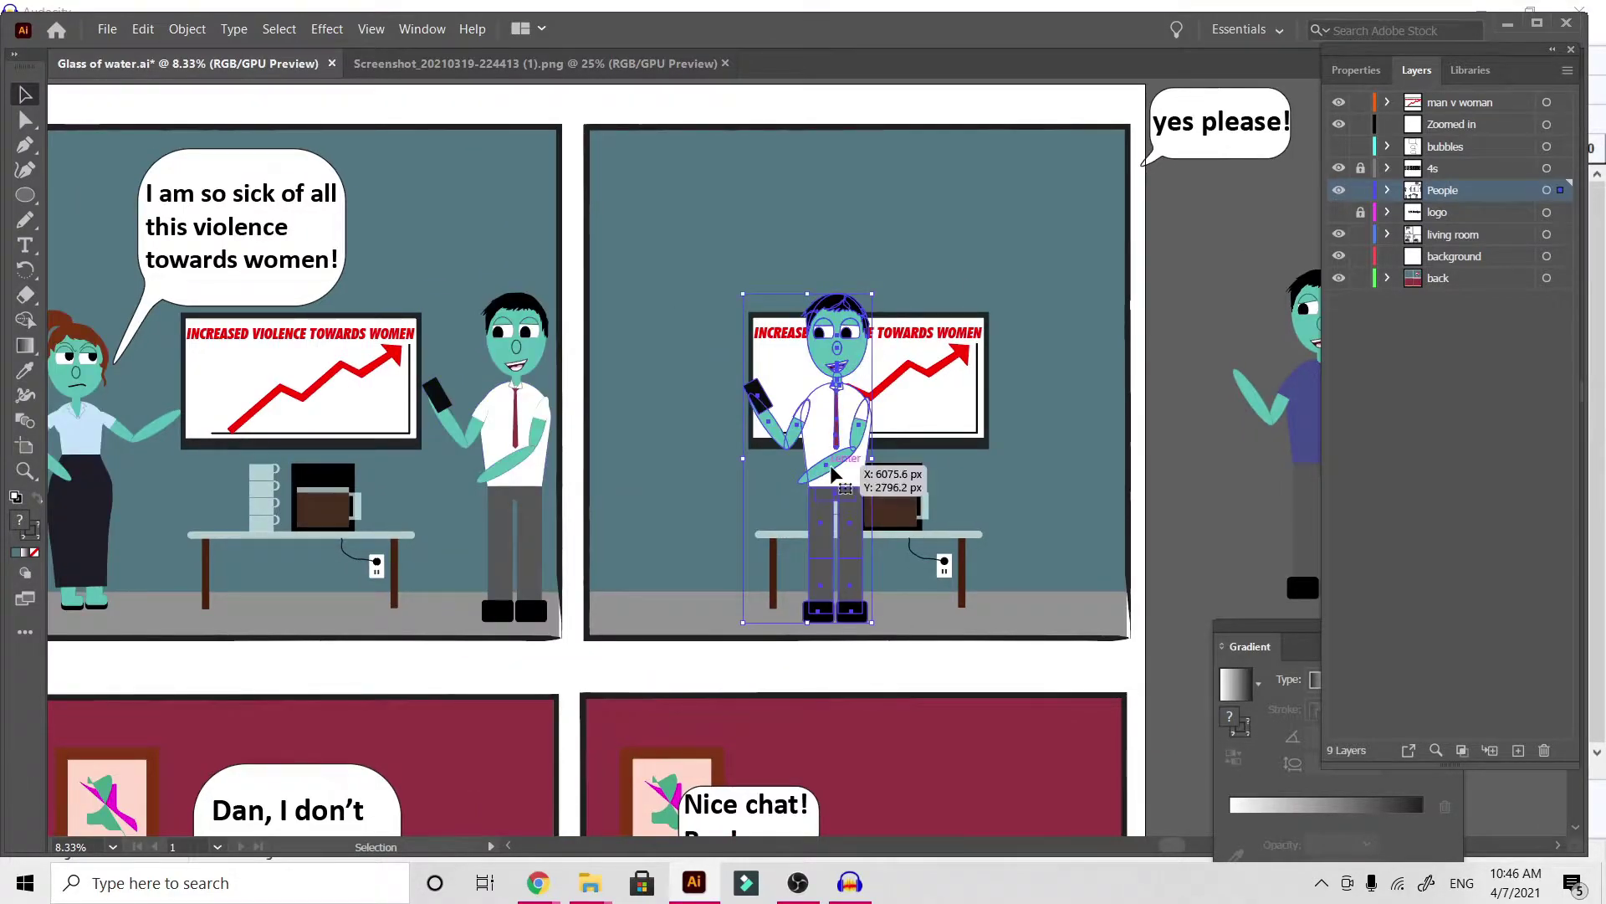
drag(826, 459, 1068, 455)
click(1203, 512)
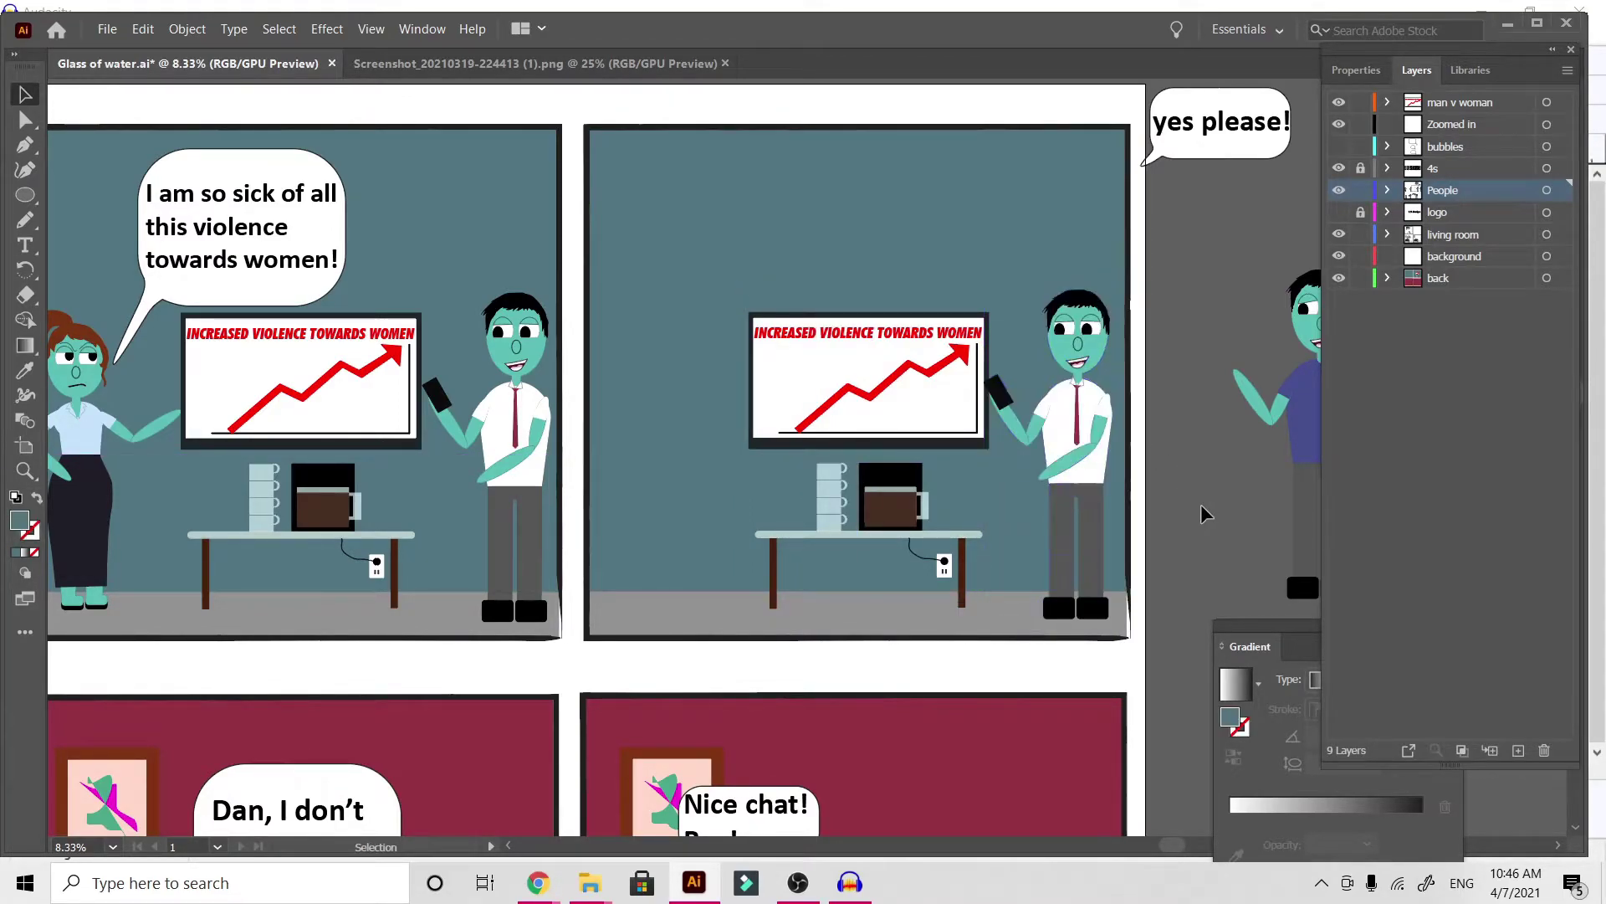
Move both pupils of the second panel's man up so they tuck under his upper eyelids
key(ctrl+plus)
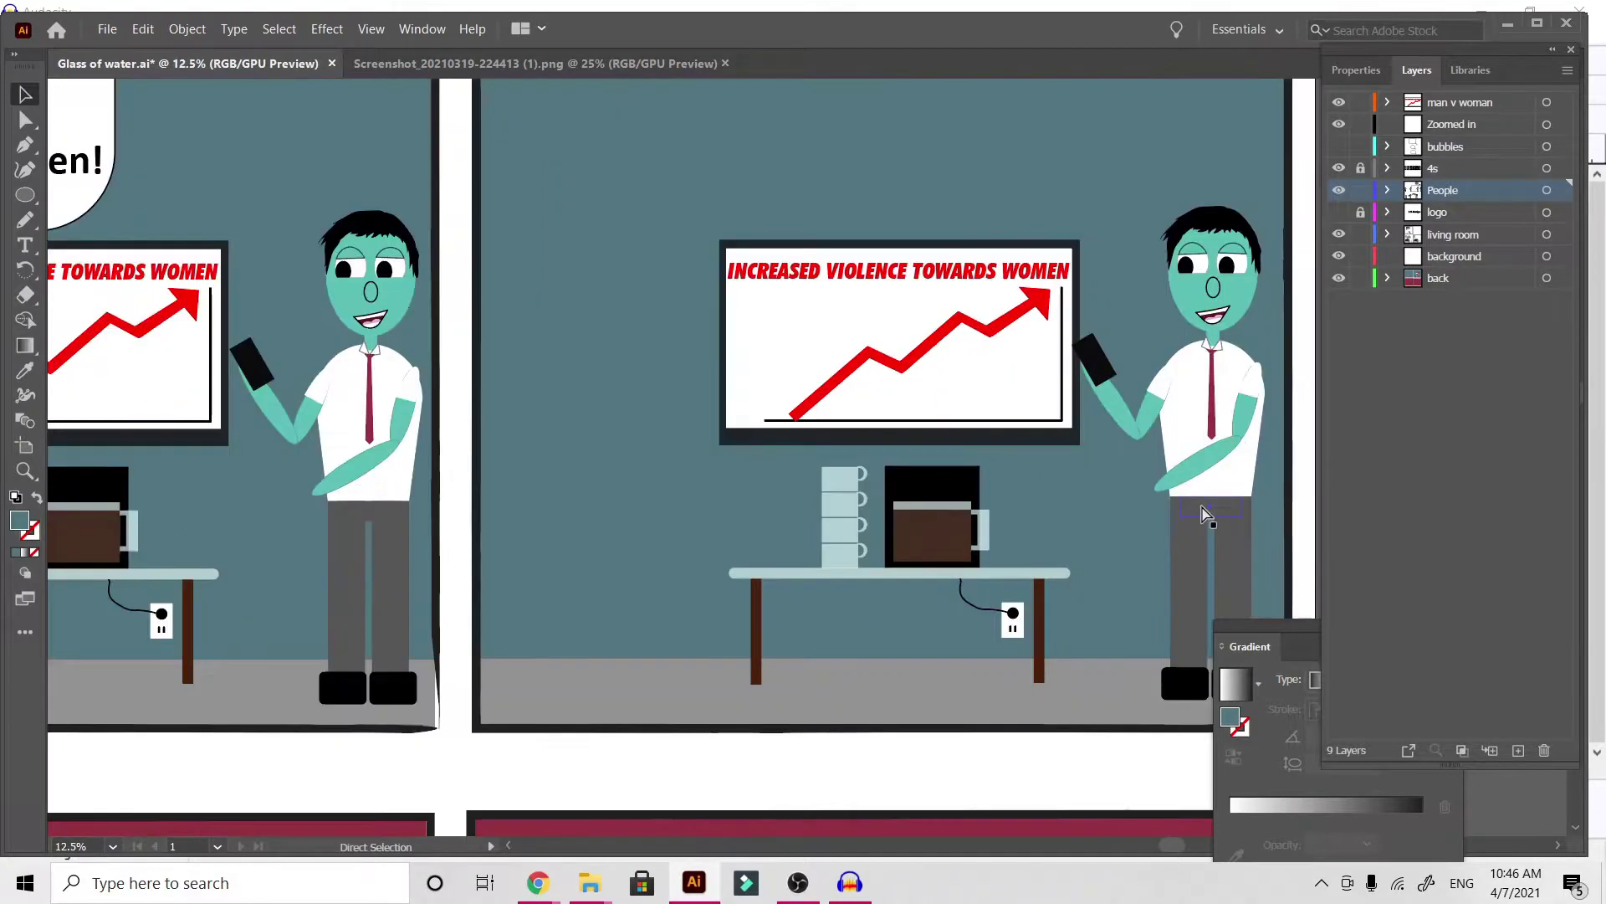
key(ctrl+plus)
scroll(1202, 507, right, 10)
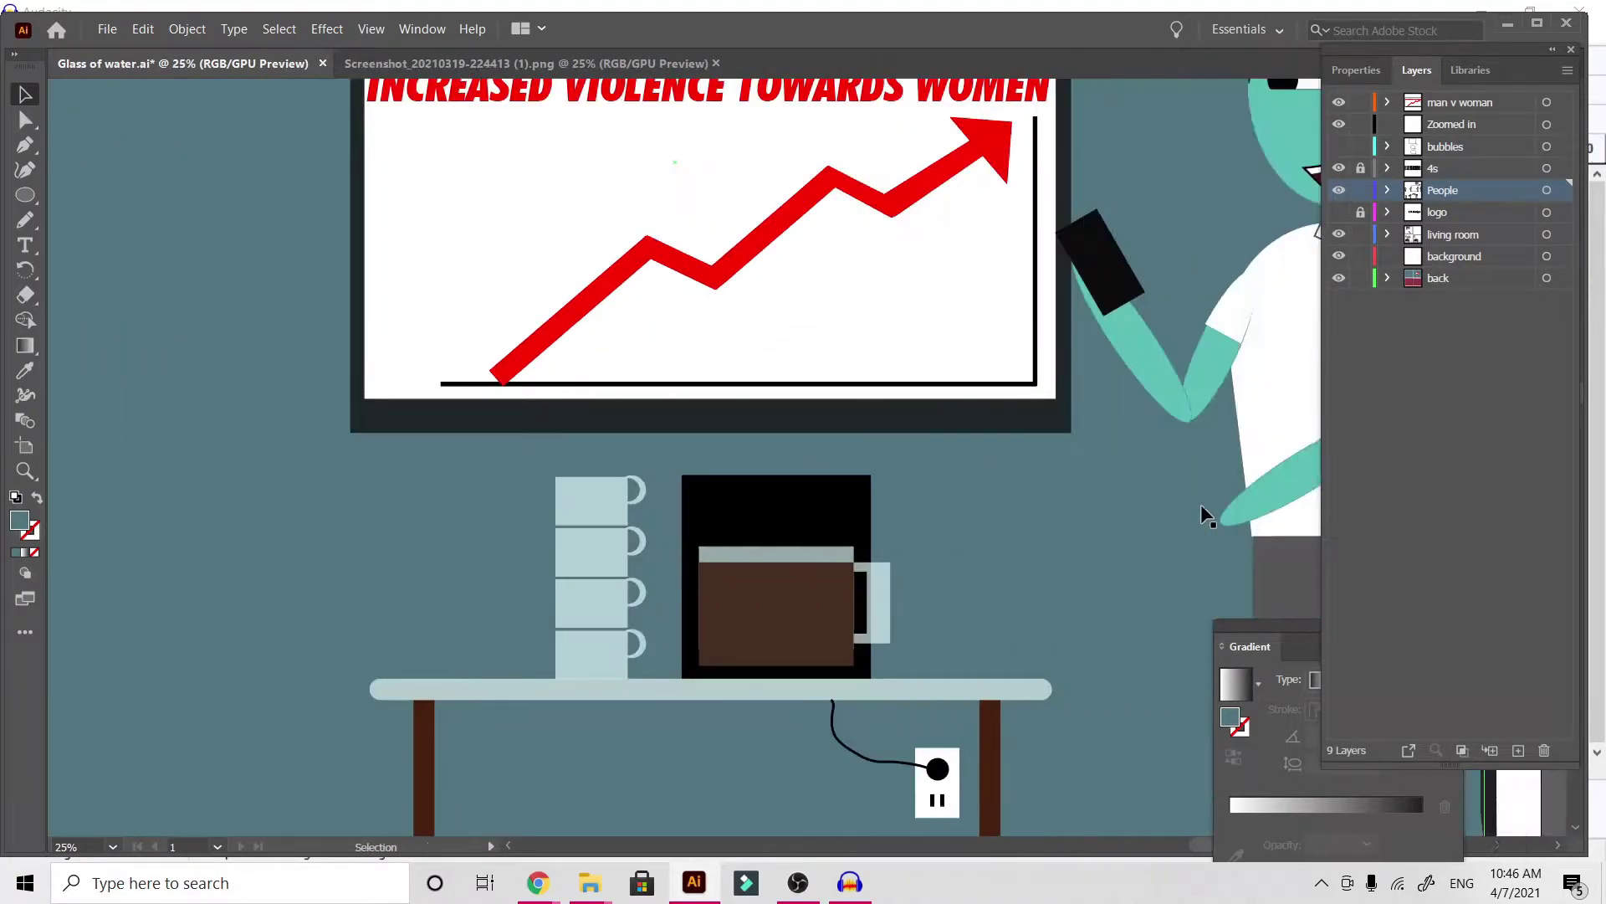
scroll(1202, 505, up, 5)
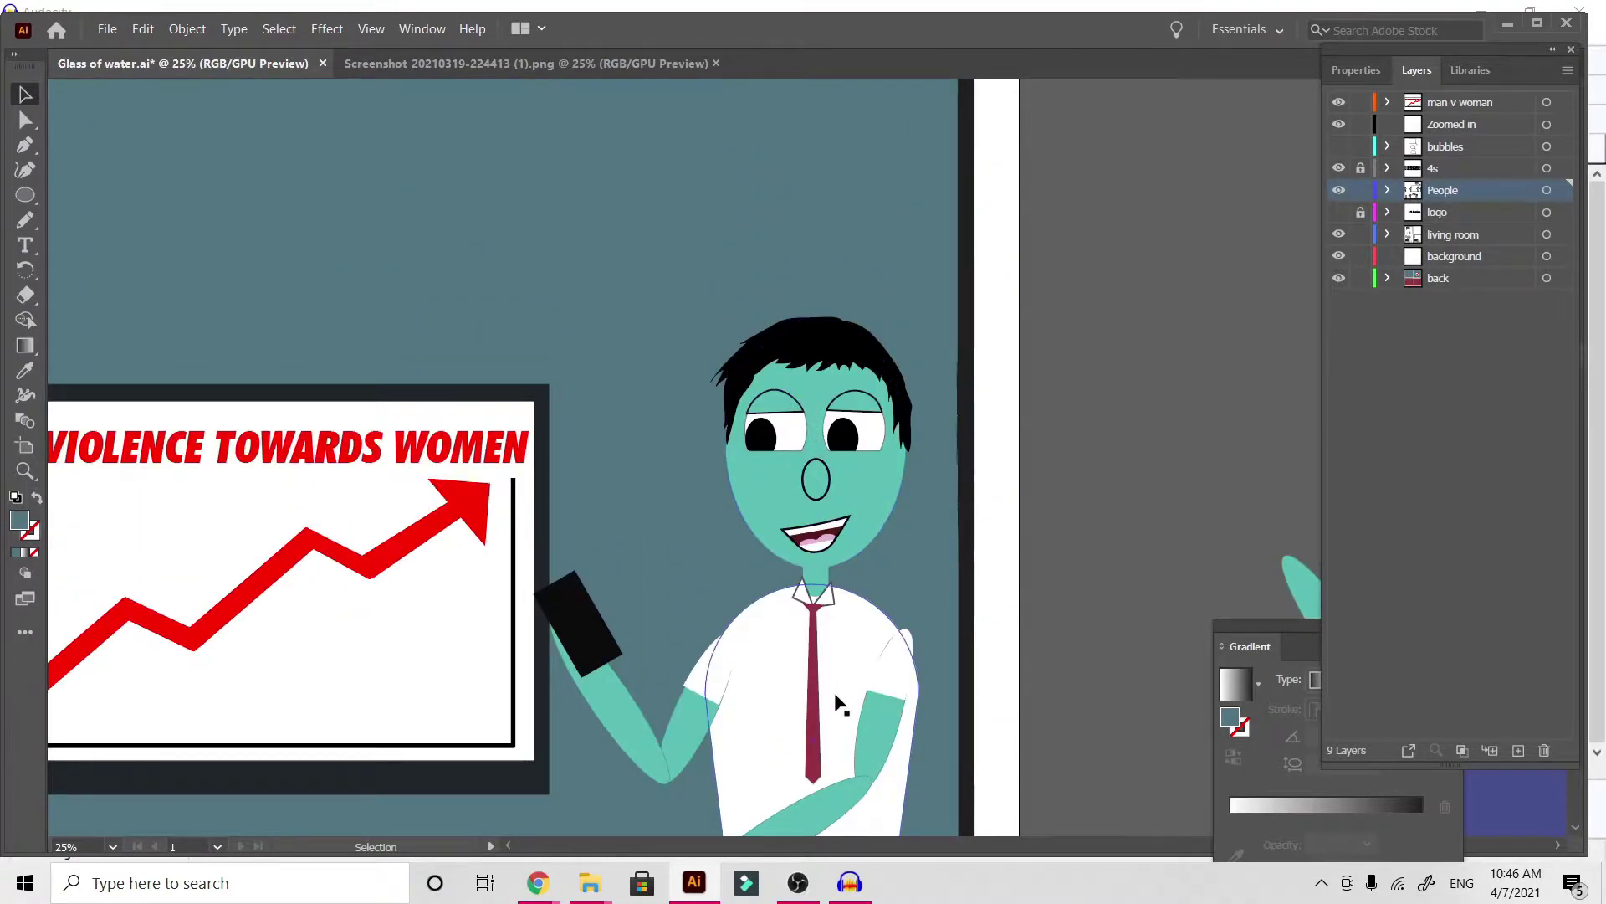
key(ctrl+plus)
key(ctrl+plus)
key(ctrl+plus)
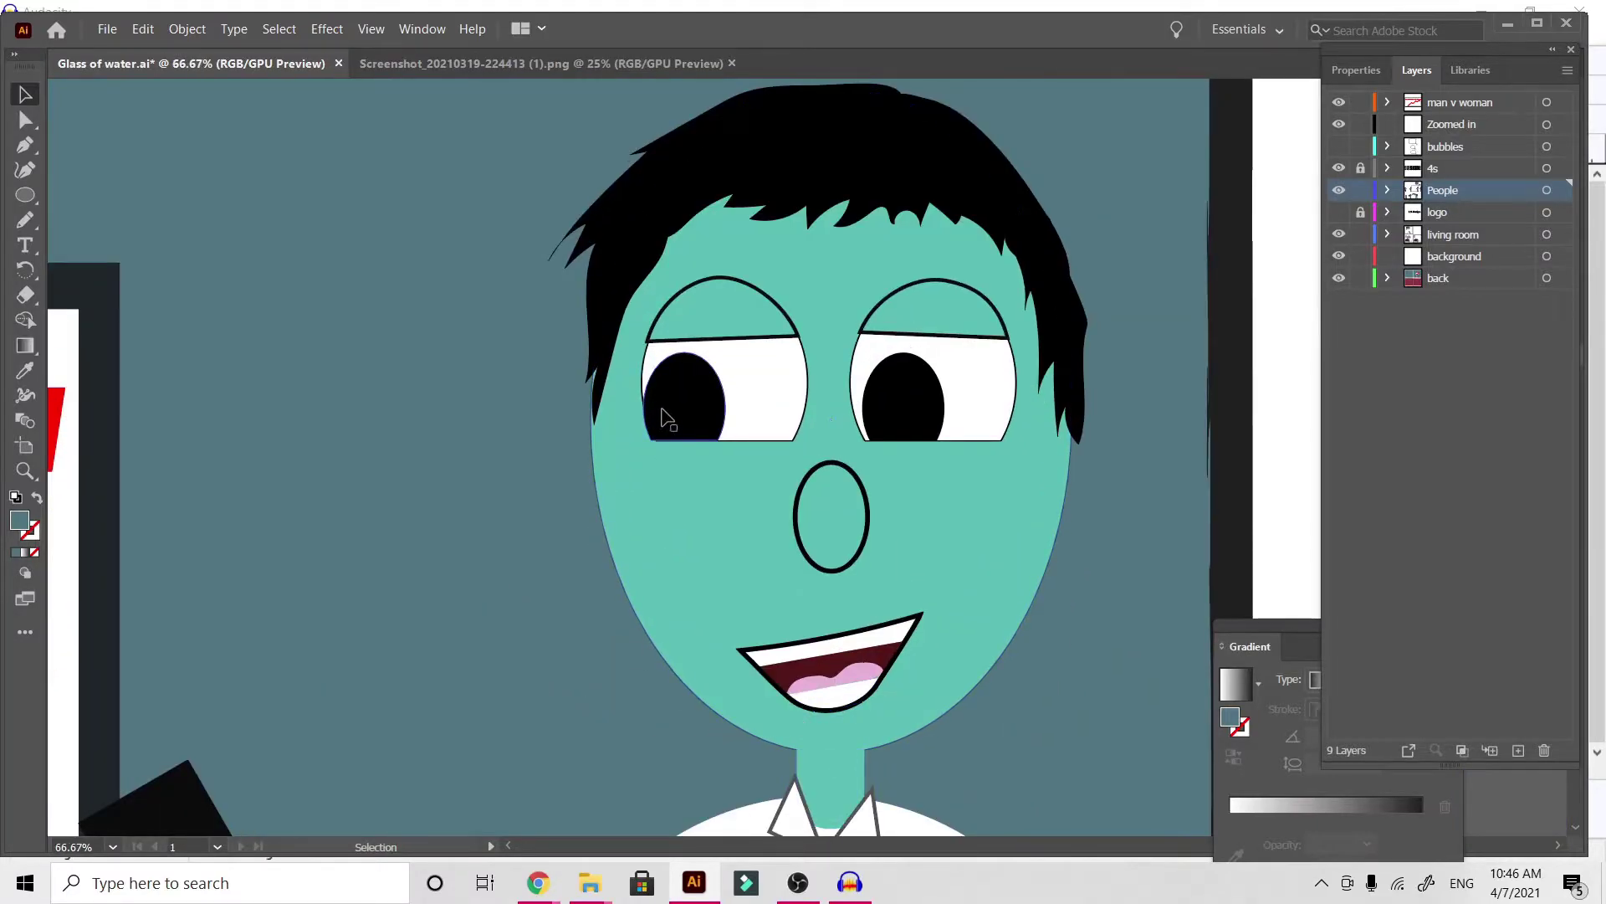
click(665, 411)
double_click(667, 411)
click(684, 402)
key(Escape)
key(ctrl+minus)
key(ctrl+minus)
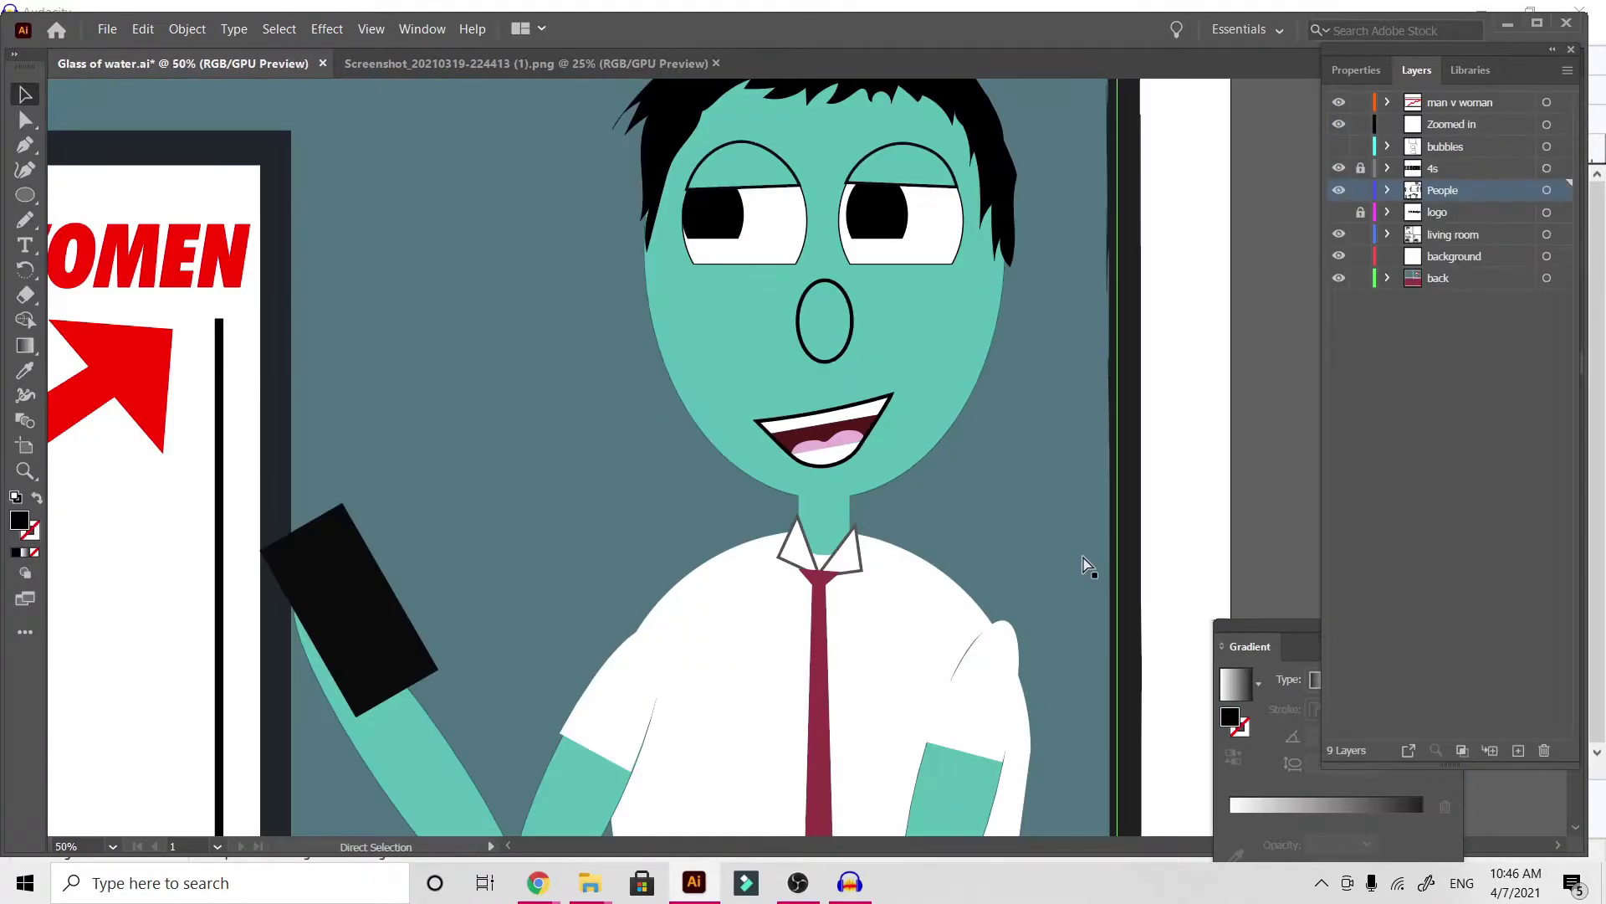
Isolate the second panel man's face group and delete the eyelid over the right-hand eye
key(ctrl+plus)
key(ctrl+plus)
key(ctrl+plus)
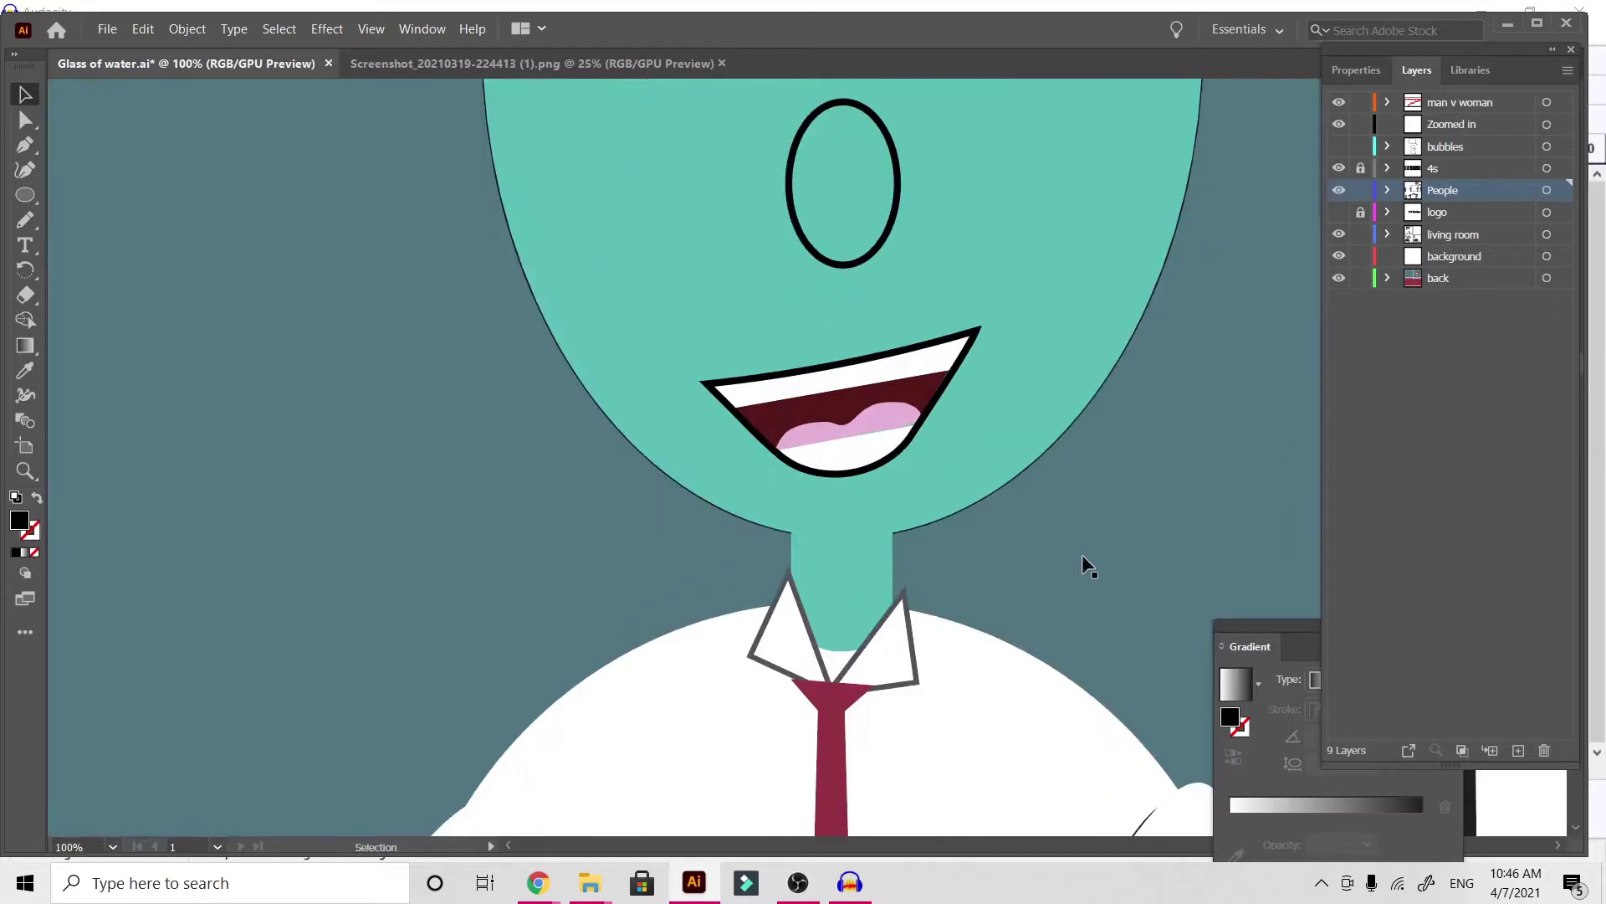
scroll(1082, 556, up, 4)
click(723, 218)
double_click(723, 218)
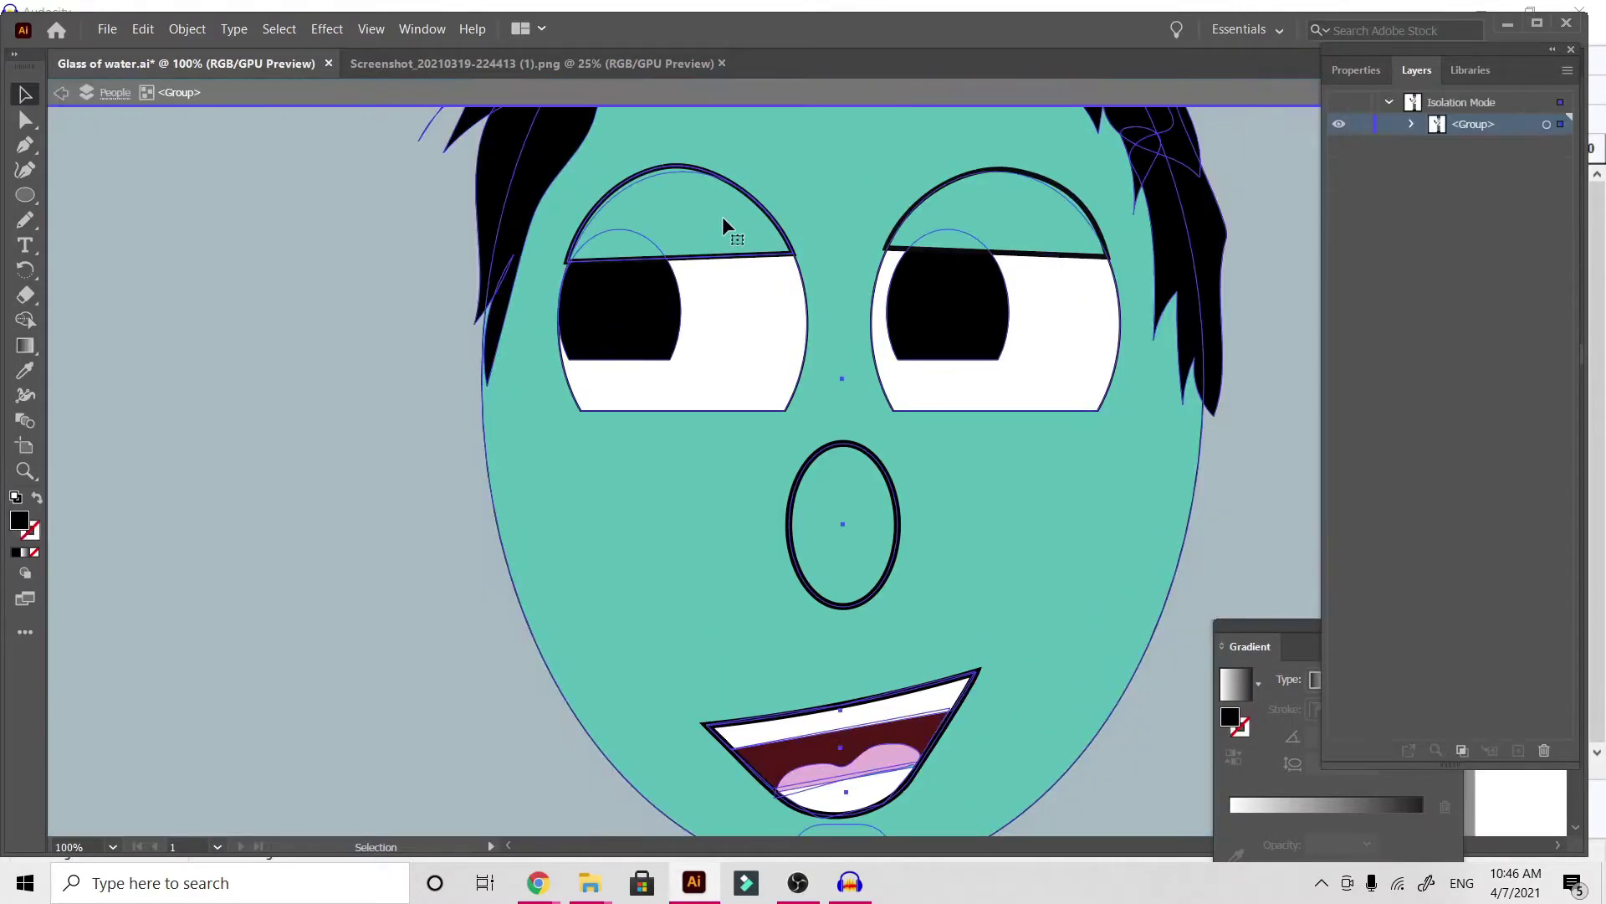
double_click(790, 251)
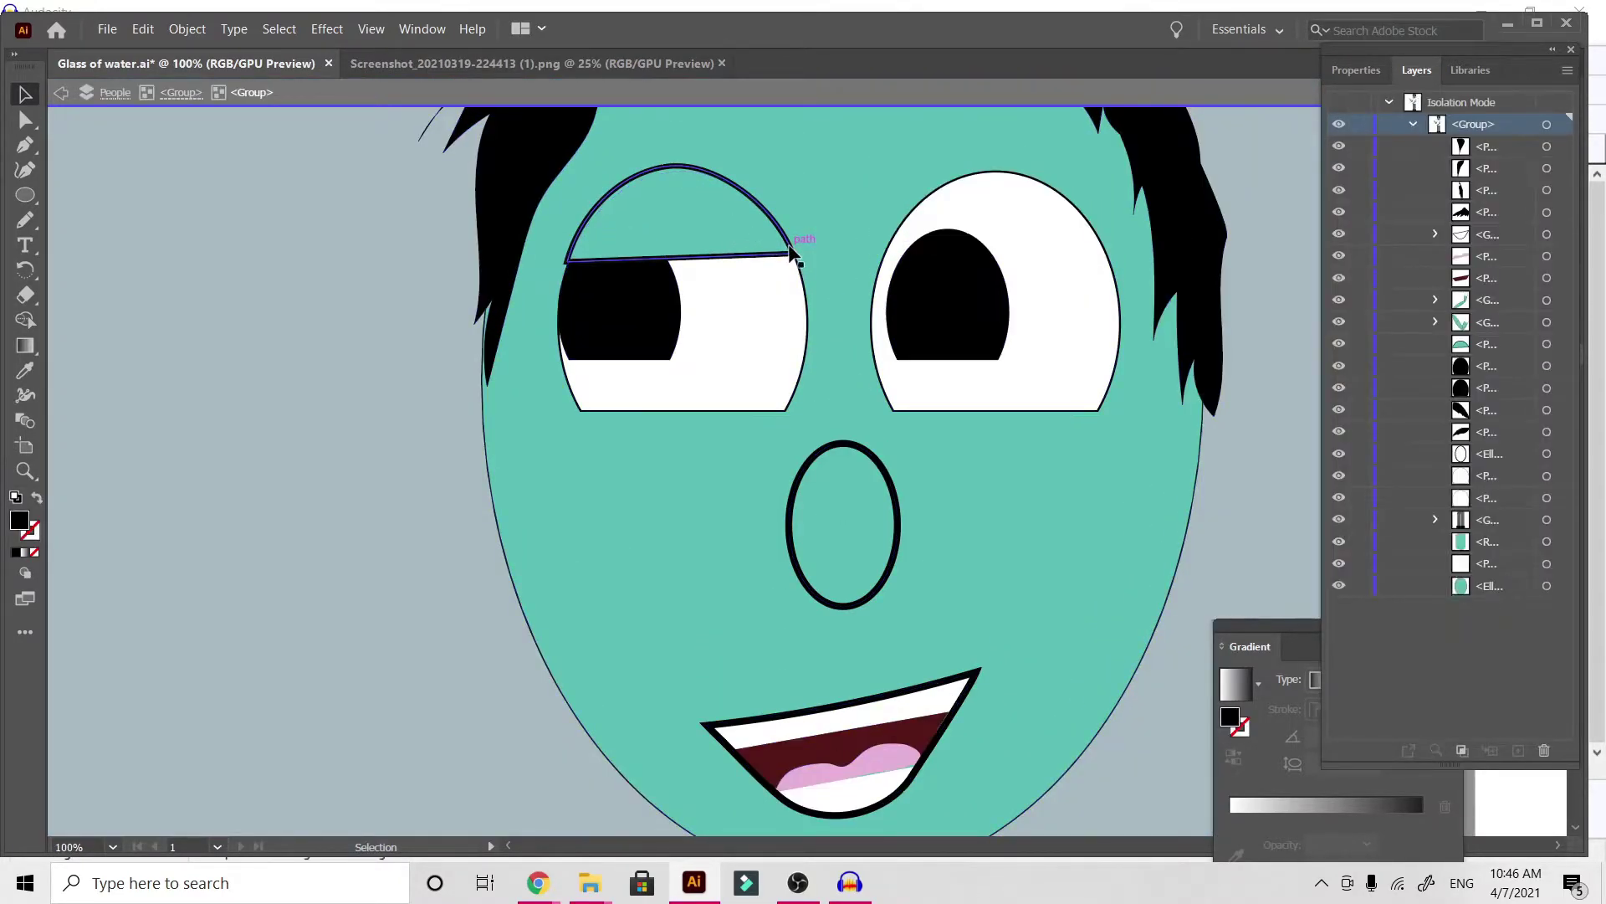
Raise the inner corner of the remaining left-hand eyelid with the Direct Selection tool so its lower edge slants up towards the nose
click(25, 120)
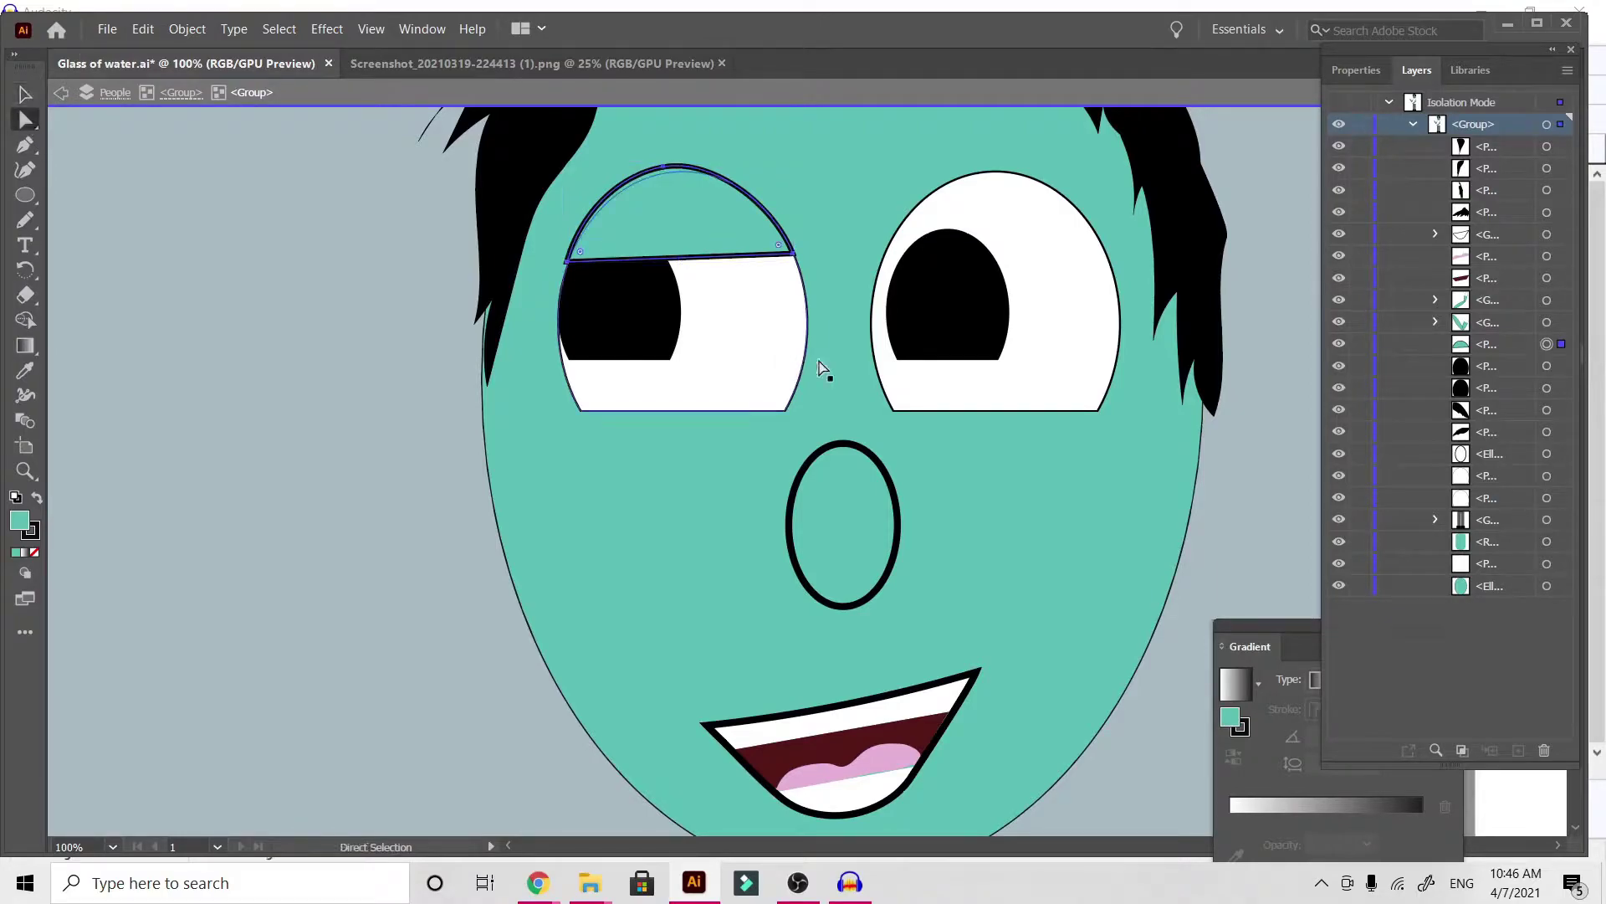
drag(792, 260, 779, 231)
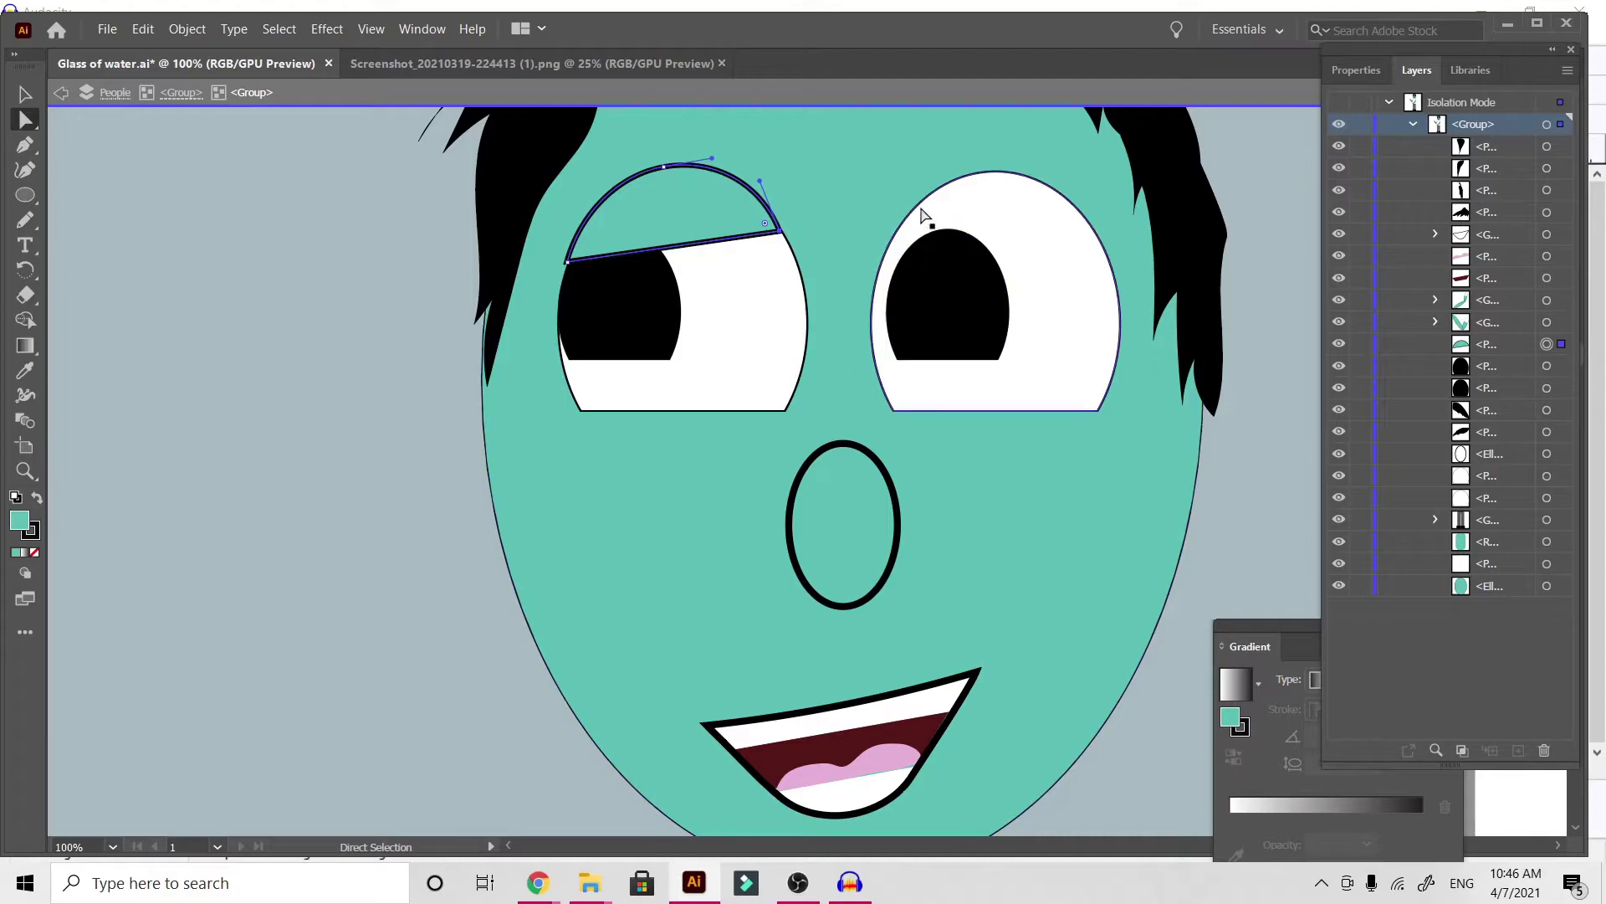
click(920, 570)
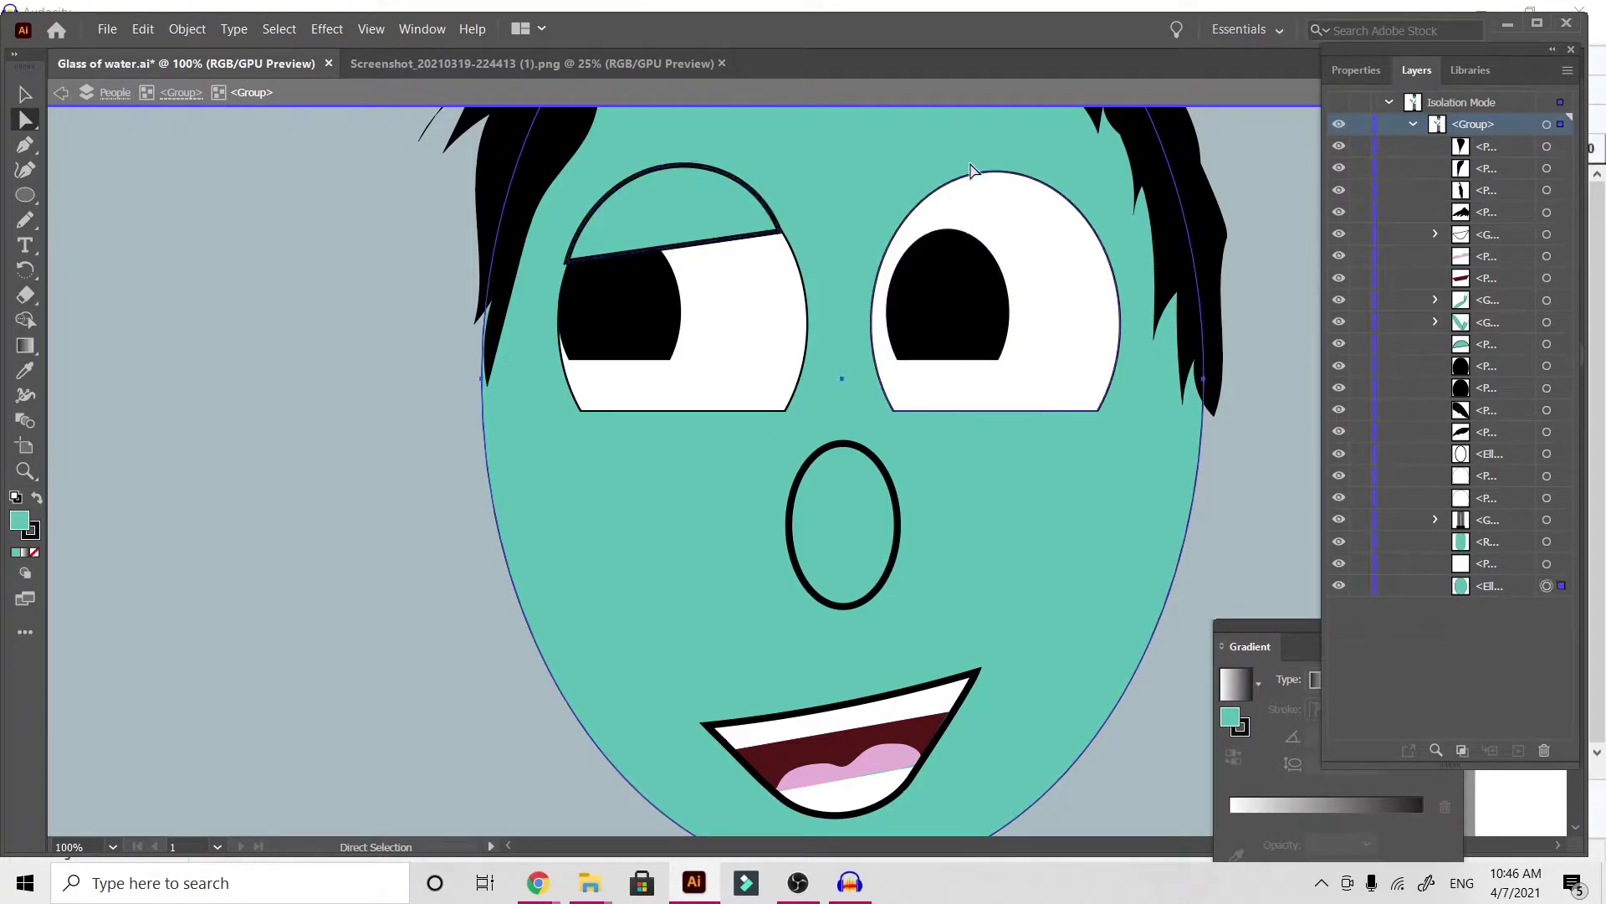
Raise the inner corner of the right-hand eyelid so its lower edge slants up towards the nose, mirroring the other eyelid
double_click(1253, 600)
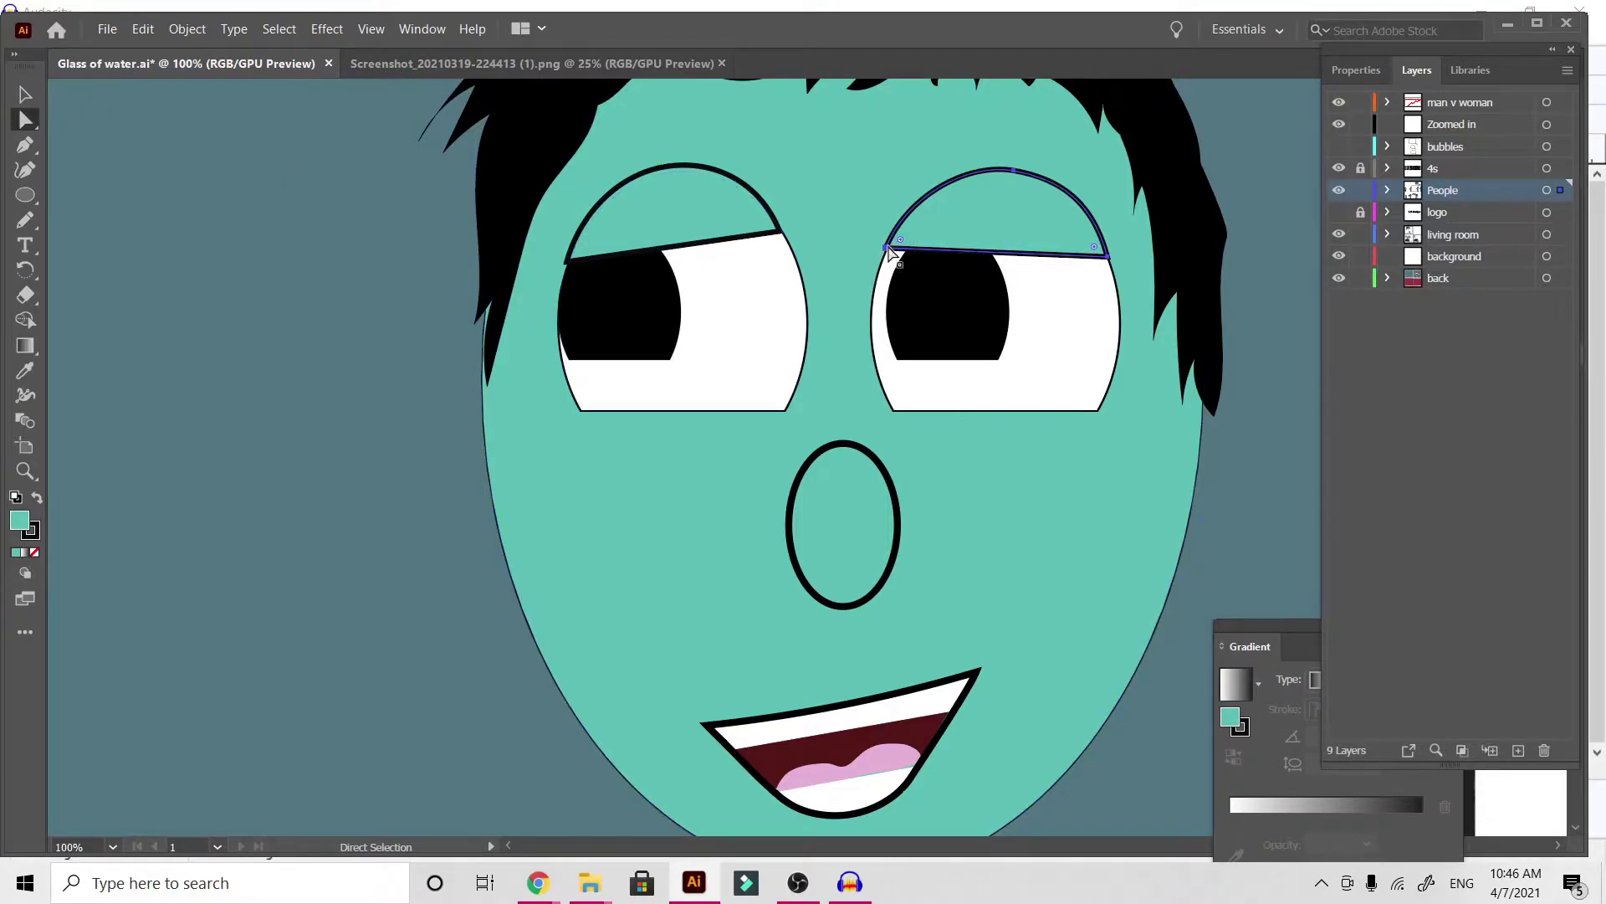
drag(898, 234, 897, 232)
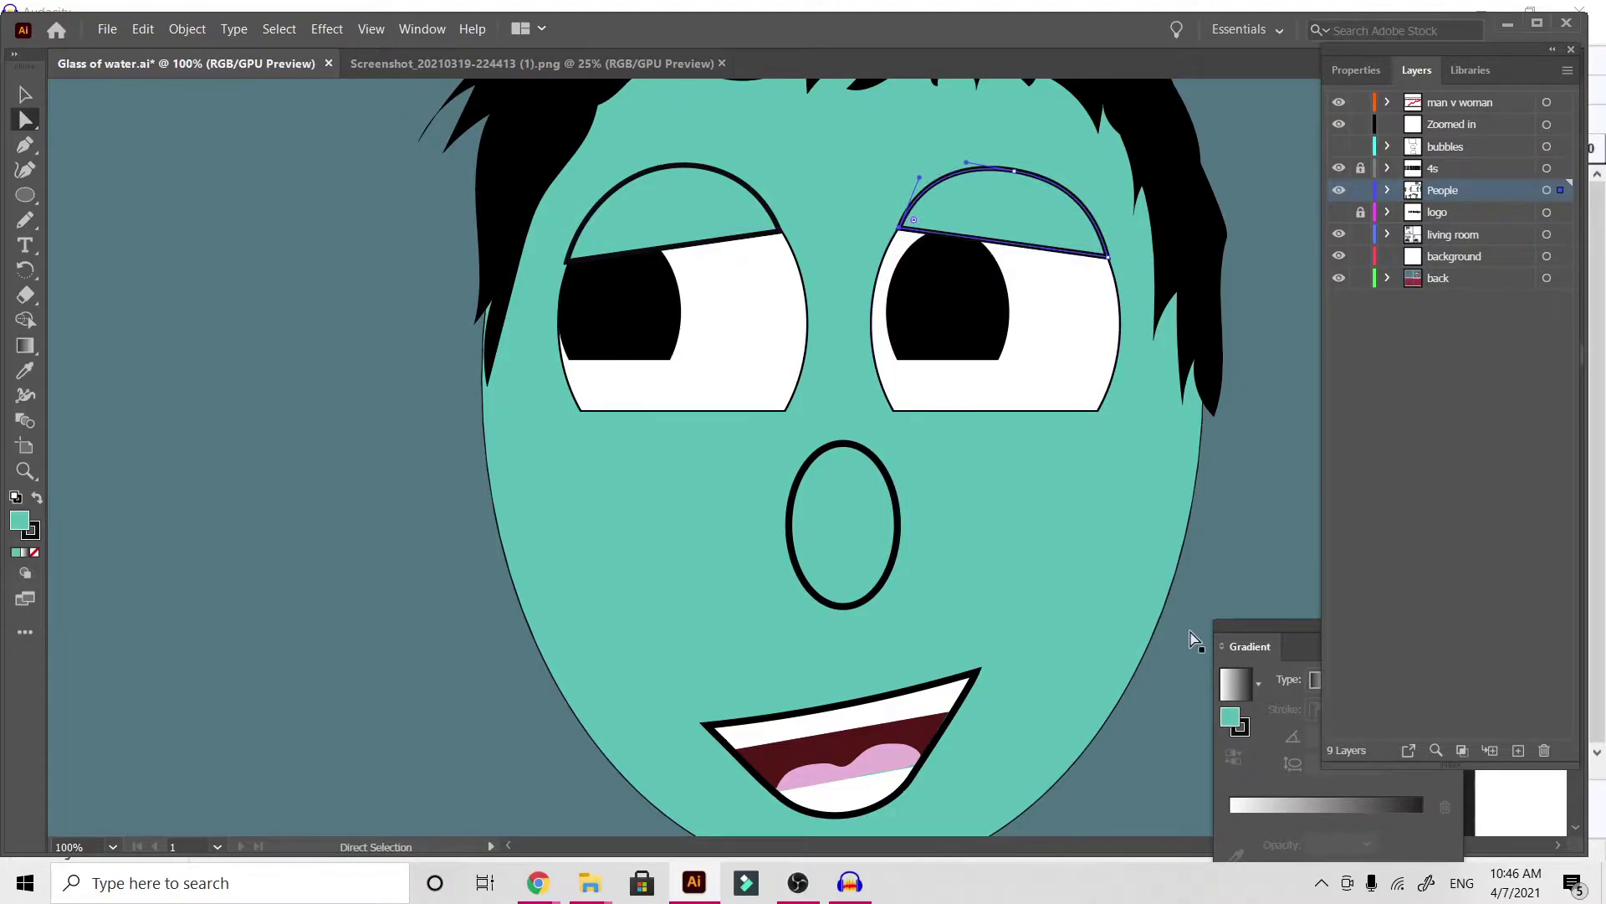
click(1220, 541)
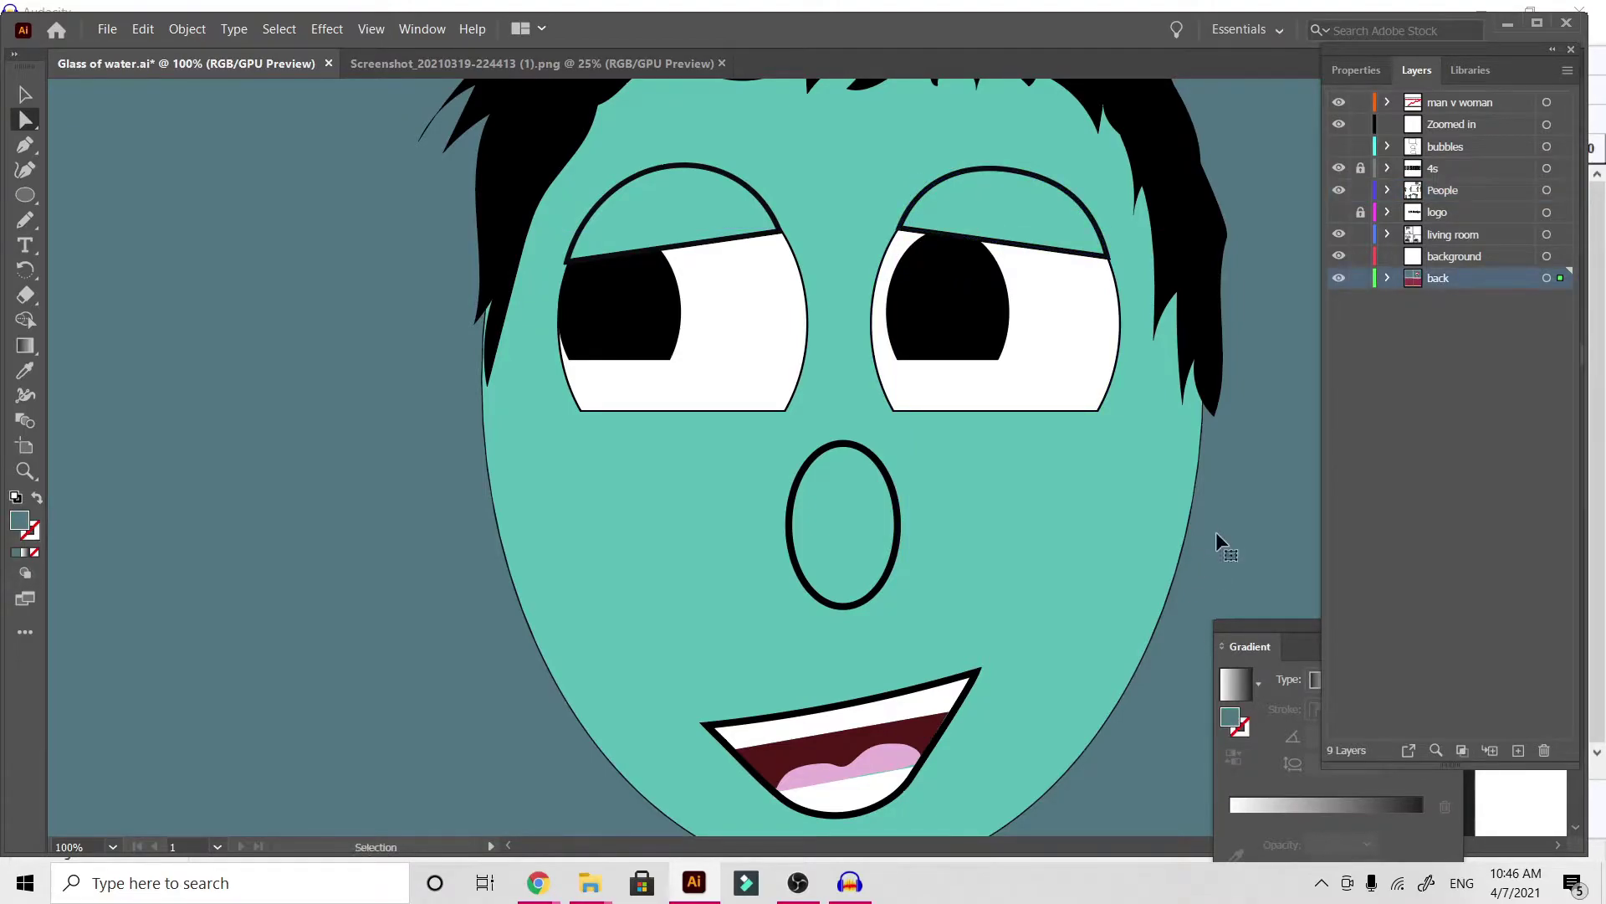
Swing the second panel man's phone-side forearm down from the elbow so its hand reaches over the top of his trousers
key(ctrl+minus)
key(ctrl+minus)
key(ctrl+minus)
key(ctrl+minus)
key(ctrl+minus)
key(ctrl+minus)
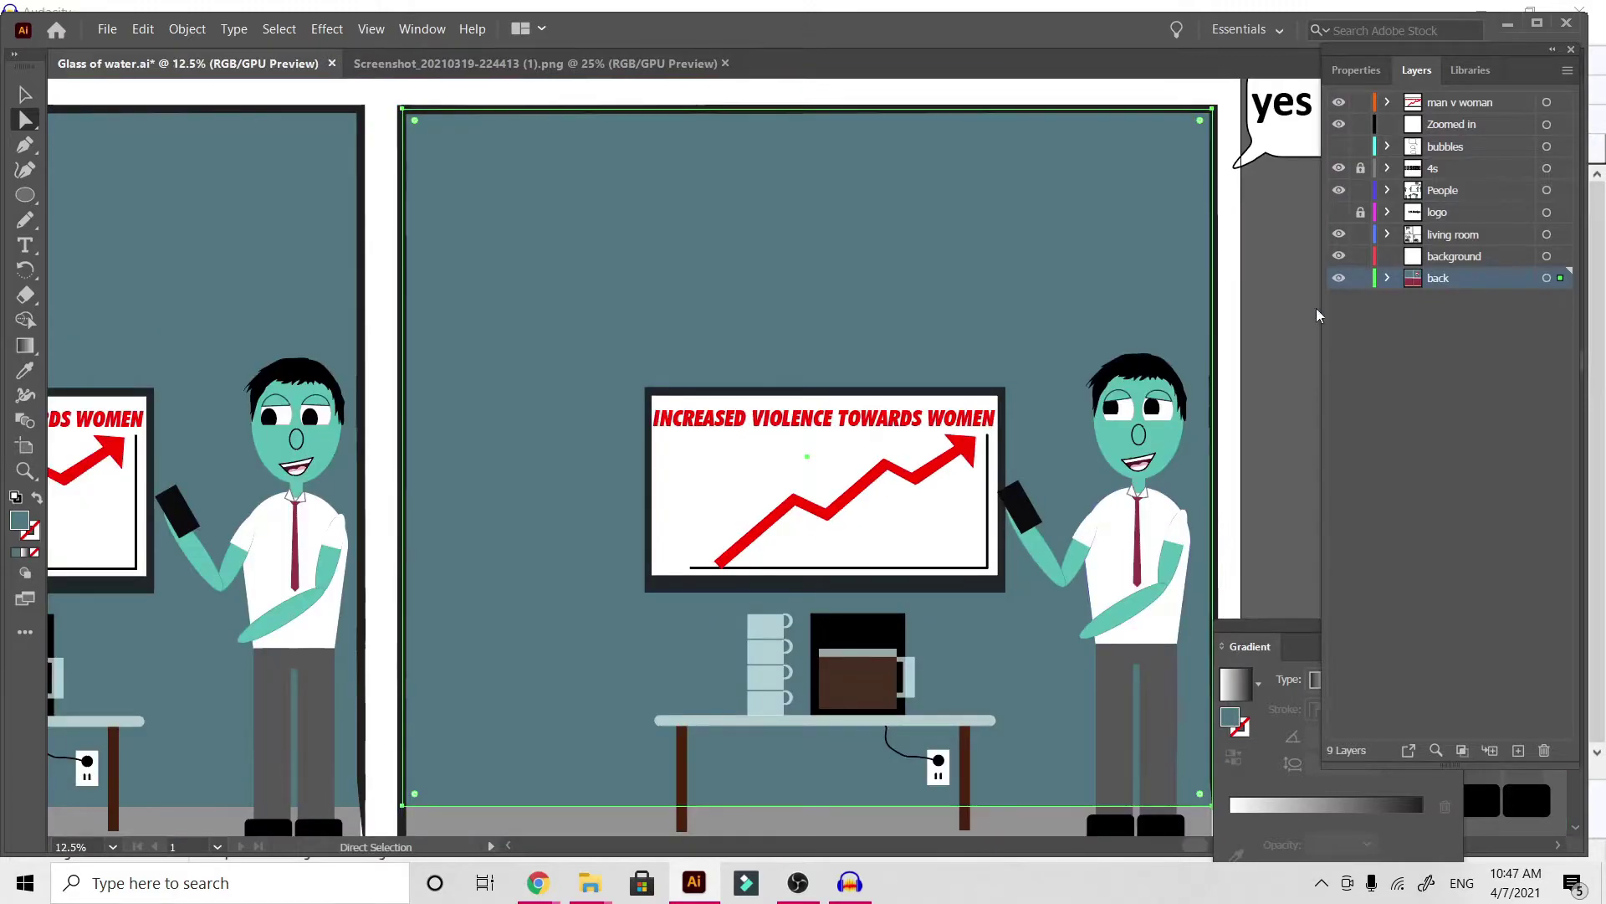
click(1318, 315)
scroll(1305, 326, right, 4)
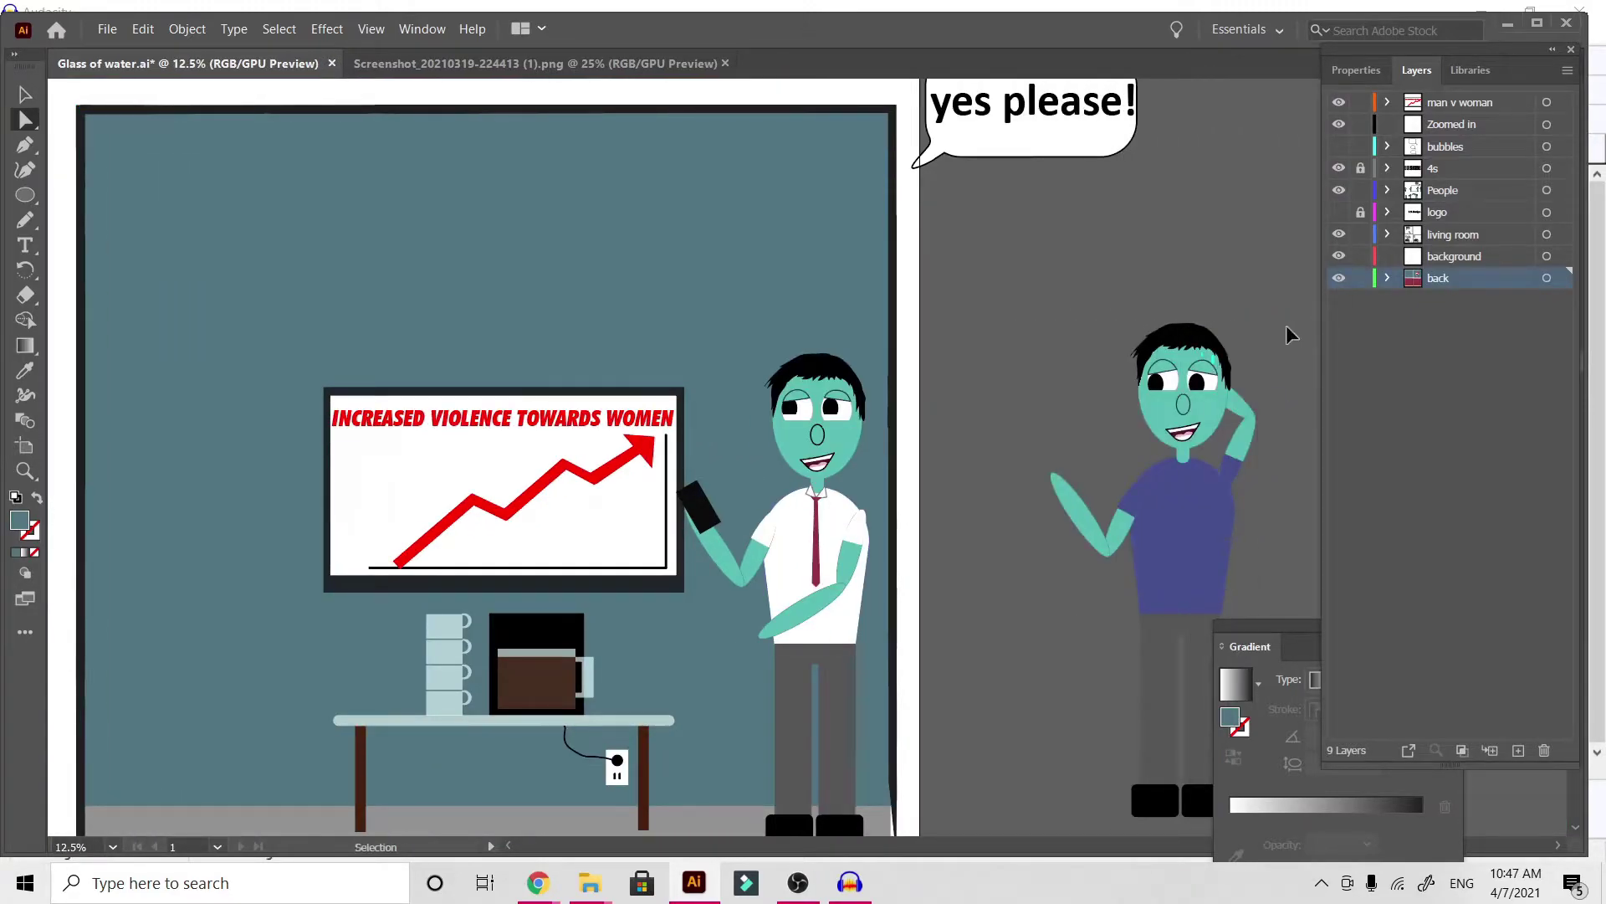
key(ctrl+plus)
key(ctrl+plus)
key(ctrl+plus)
scroll(701, 415, down, 4)
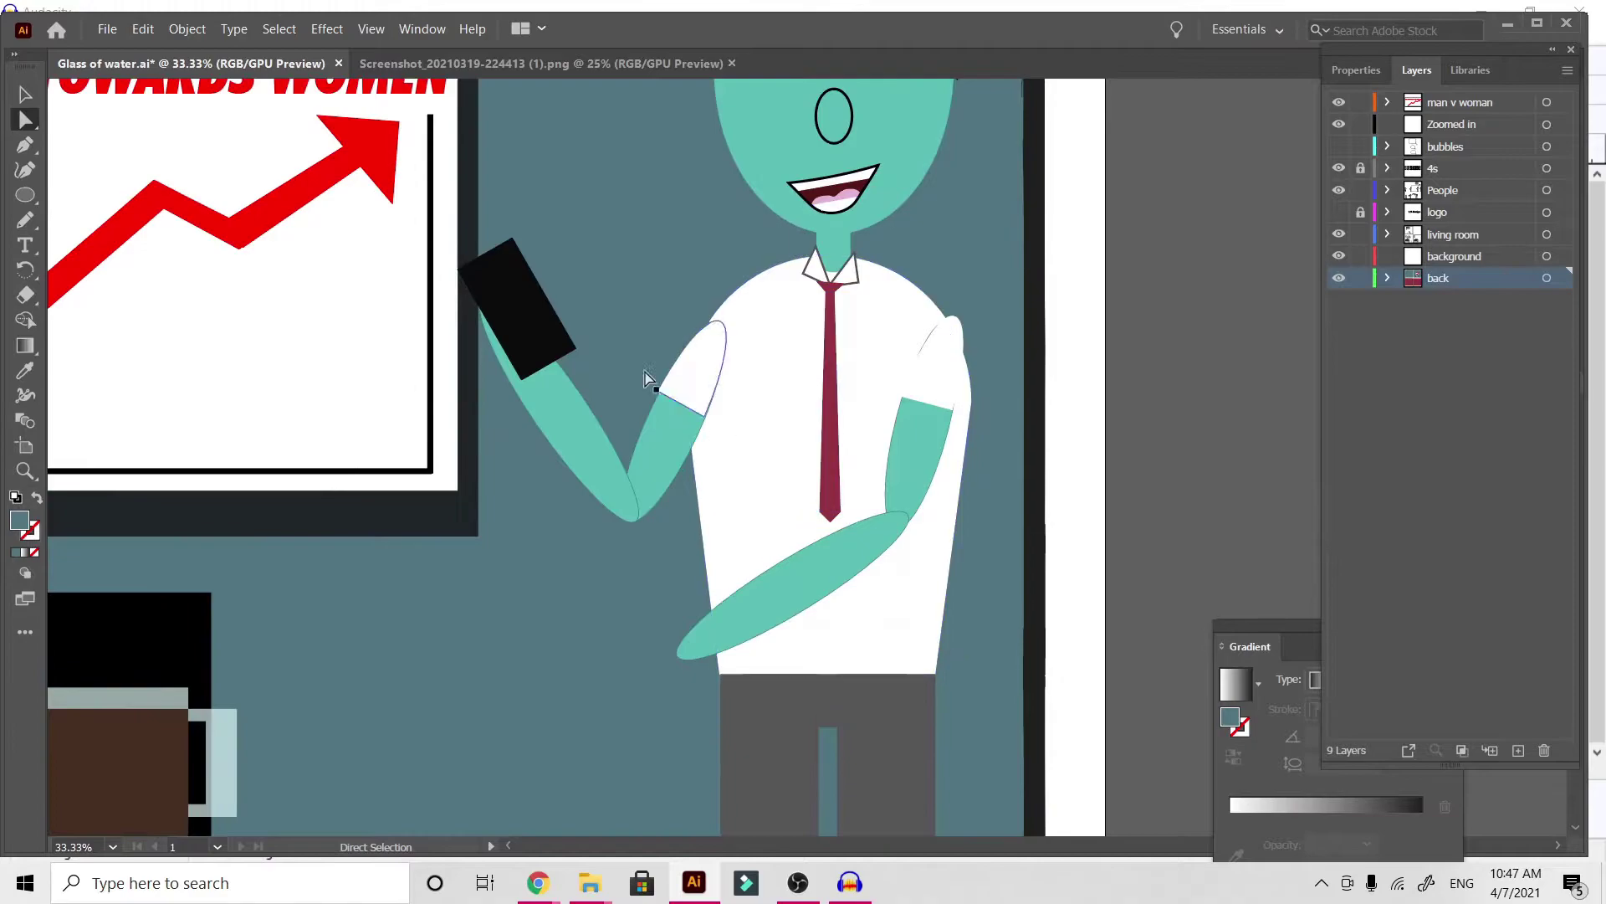
click(568, 466)
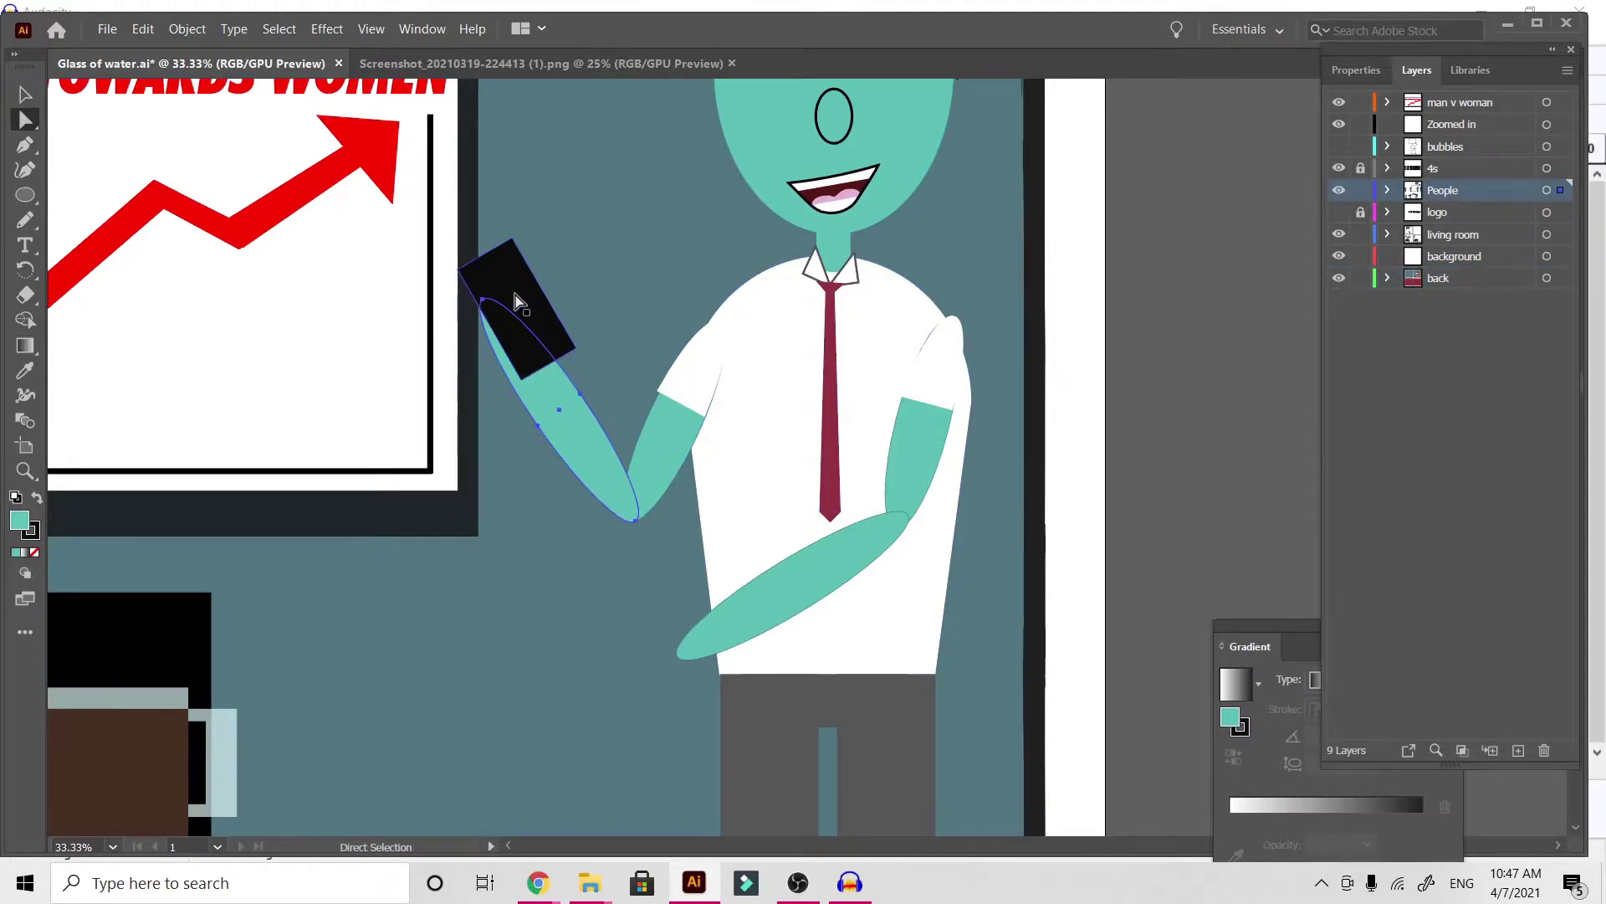
key(v)
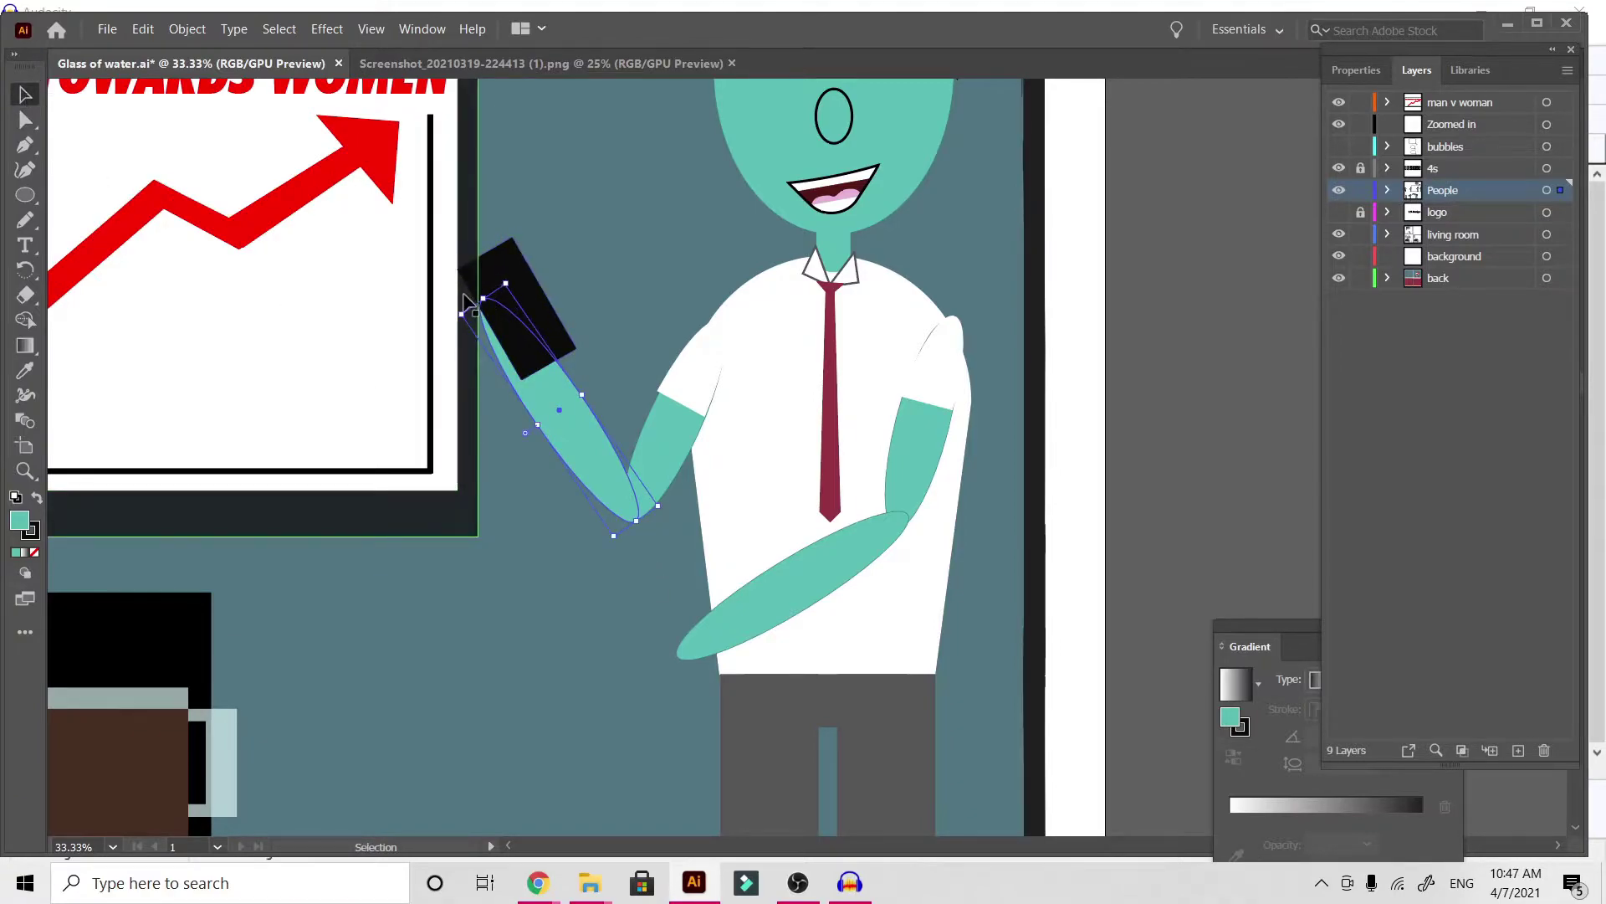
drag(576, 445, 716, 640)
key(ctrl+z)
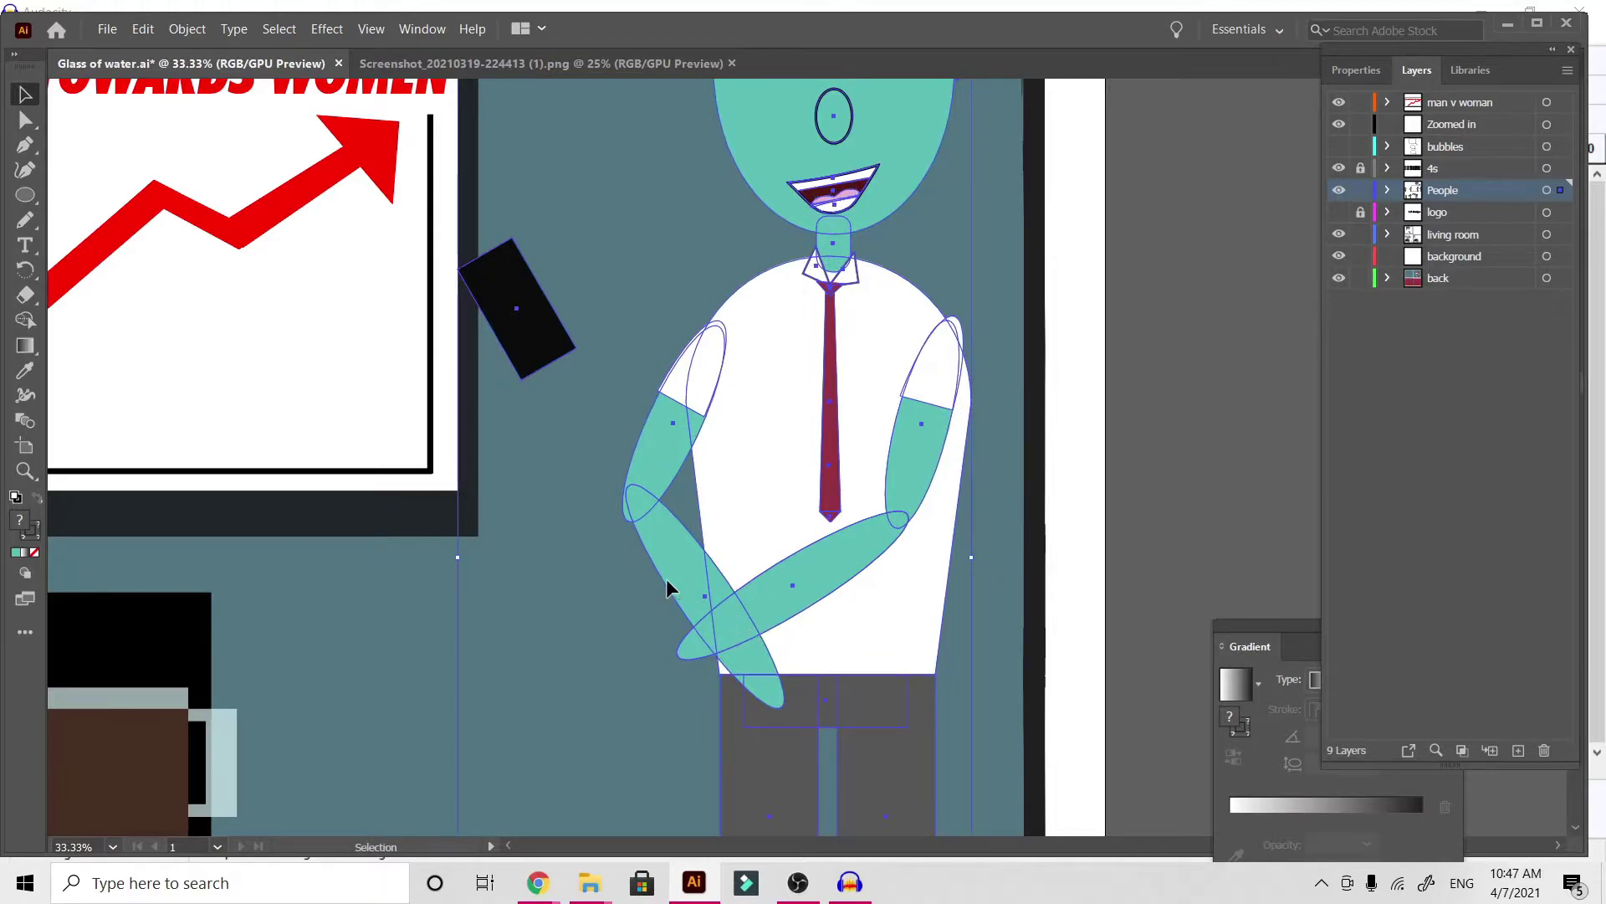
Isolate the lowered arm's group and nudge the forearm slightly down so it lines up with the elbow
double_click(670, 554)
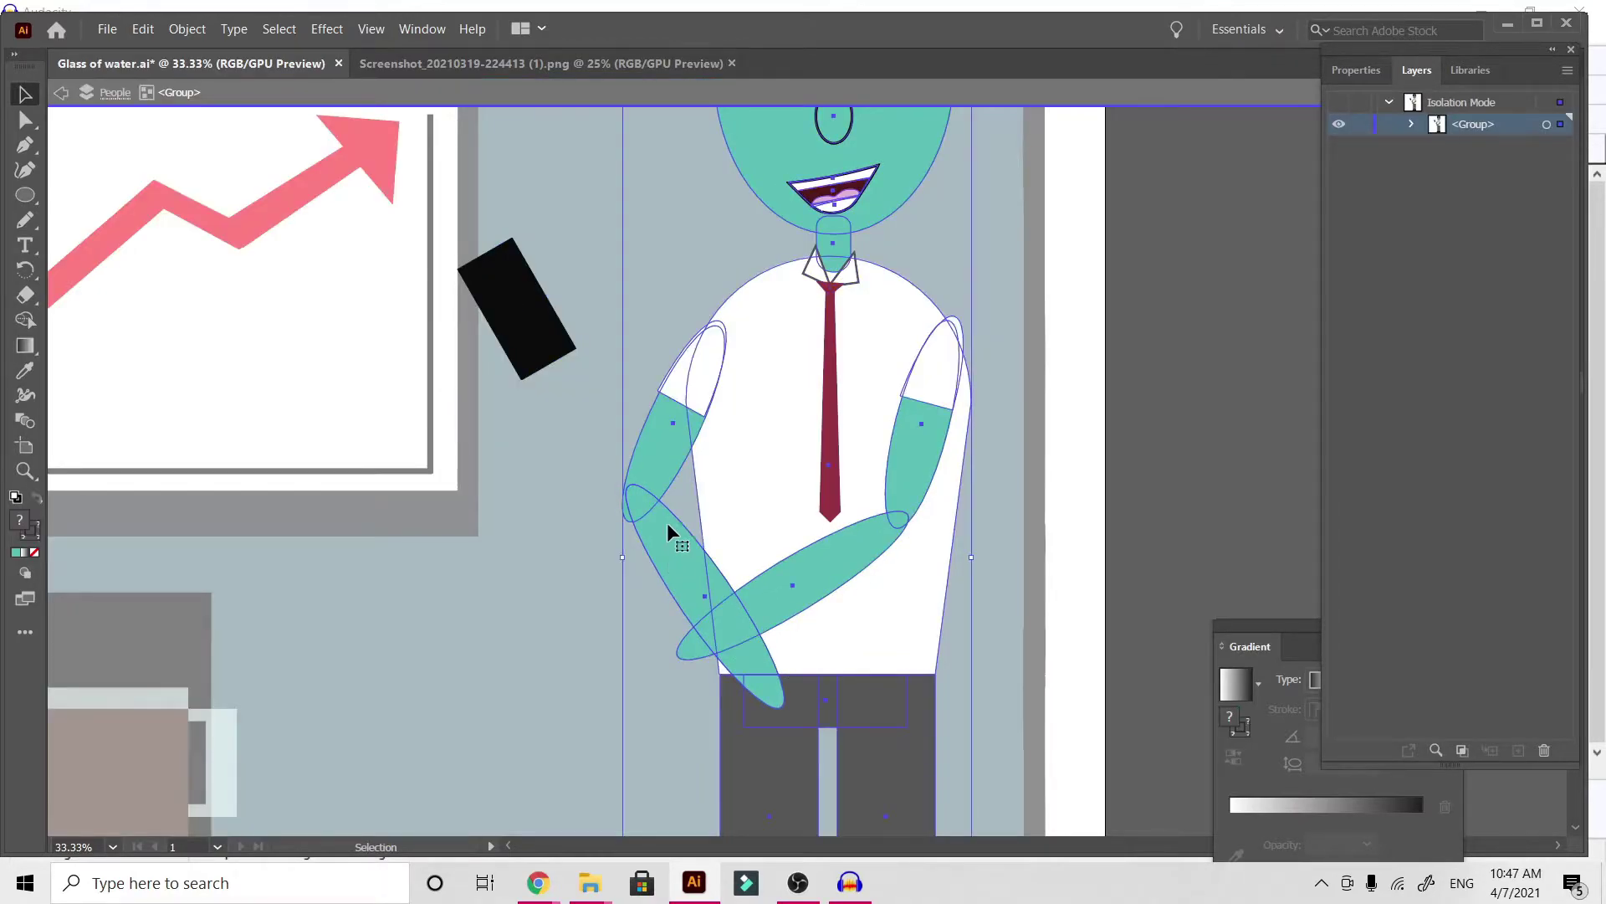
click(666, 524)
double_click(664, 541)
drag(664, 542, 660, 551)
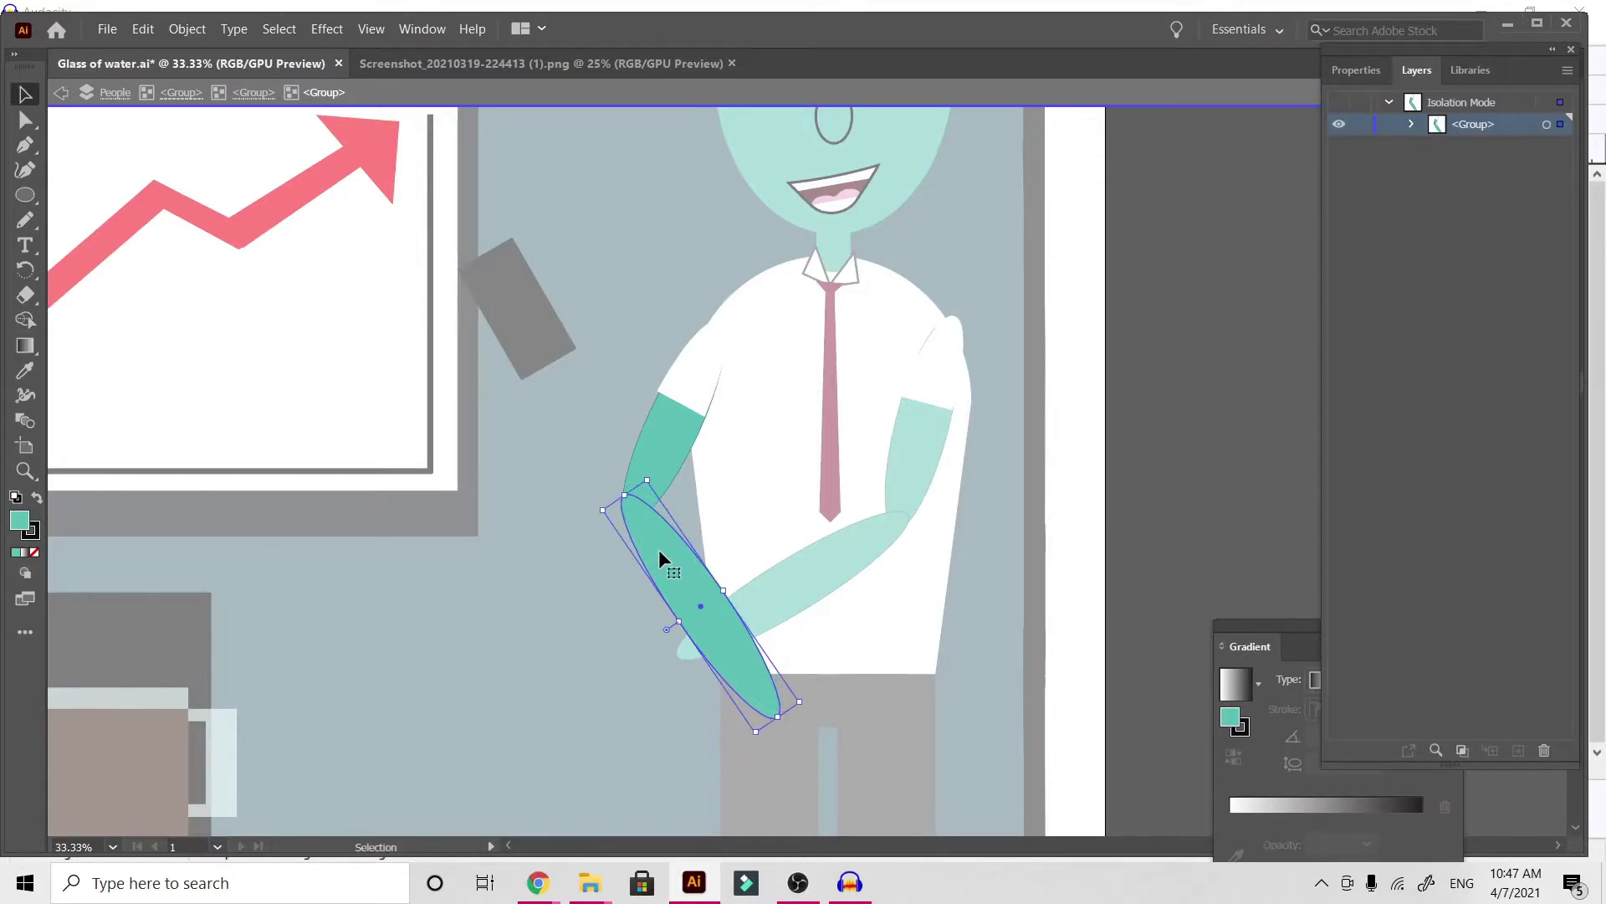
Move the black phone rectangle upright over the lowered hand and shorten it into a small horizontal bar covering the fingers
double_click(512, 287)
double_click(524, 303)
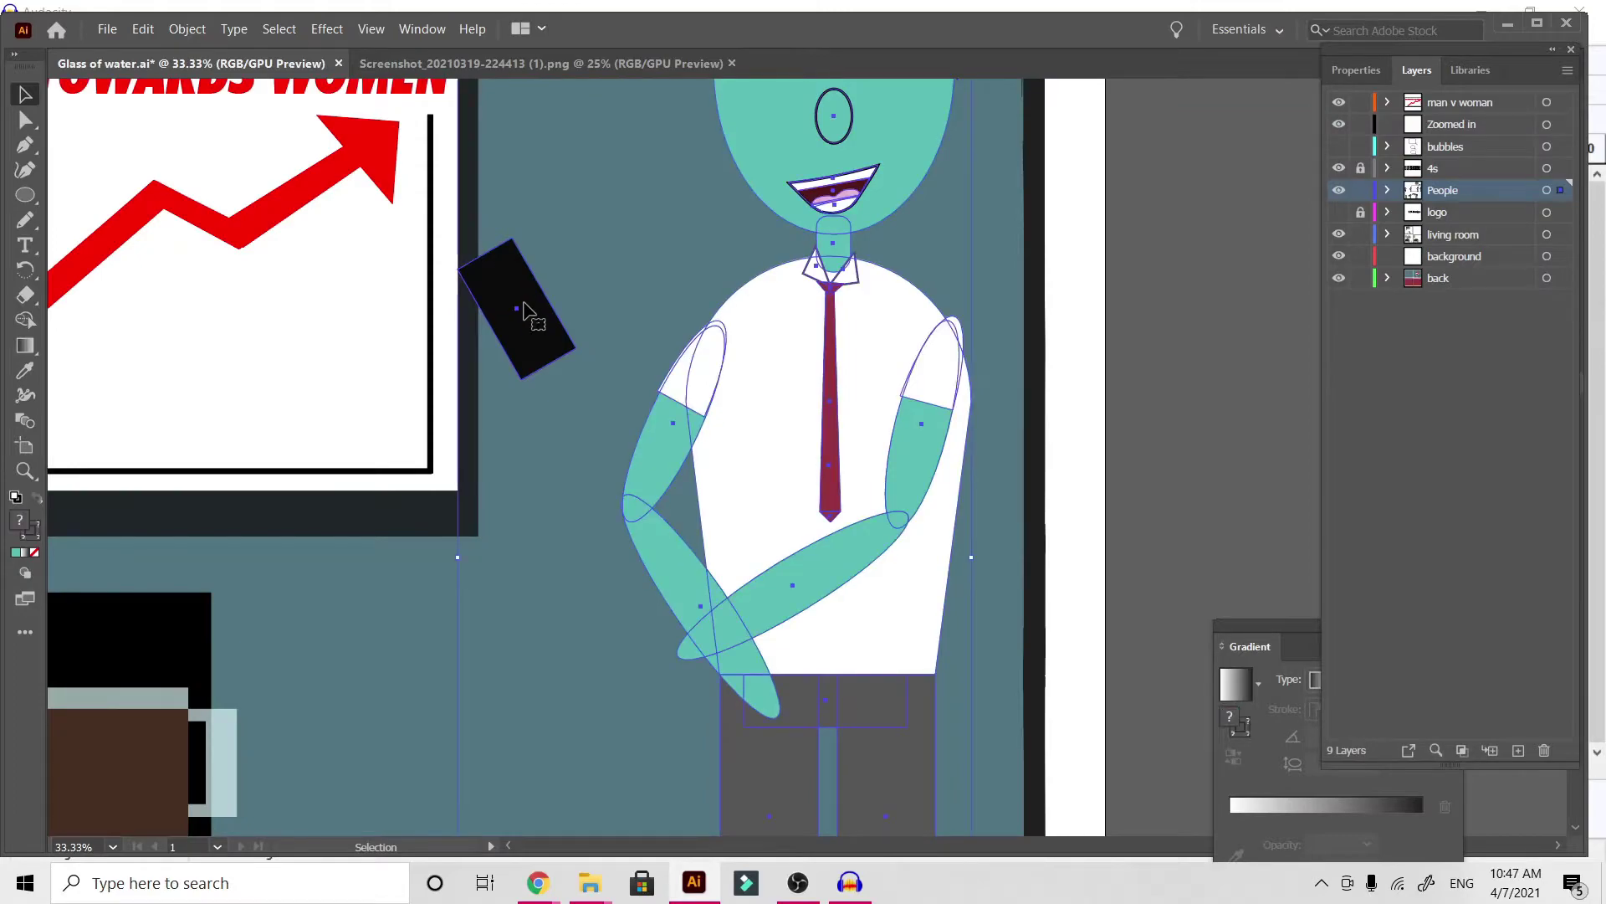
click(523, 305)
drag(524, 305, 814, 766)
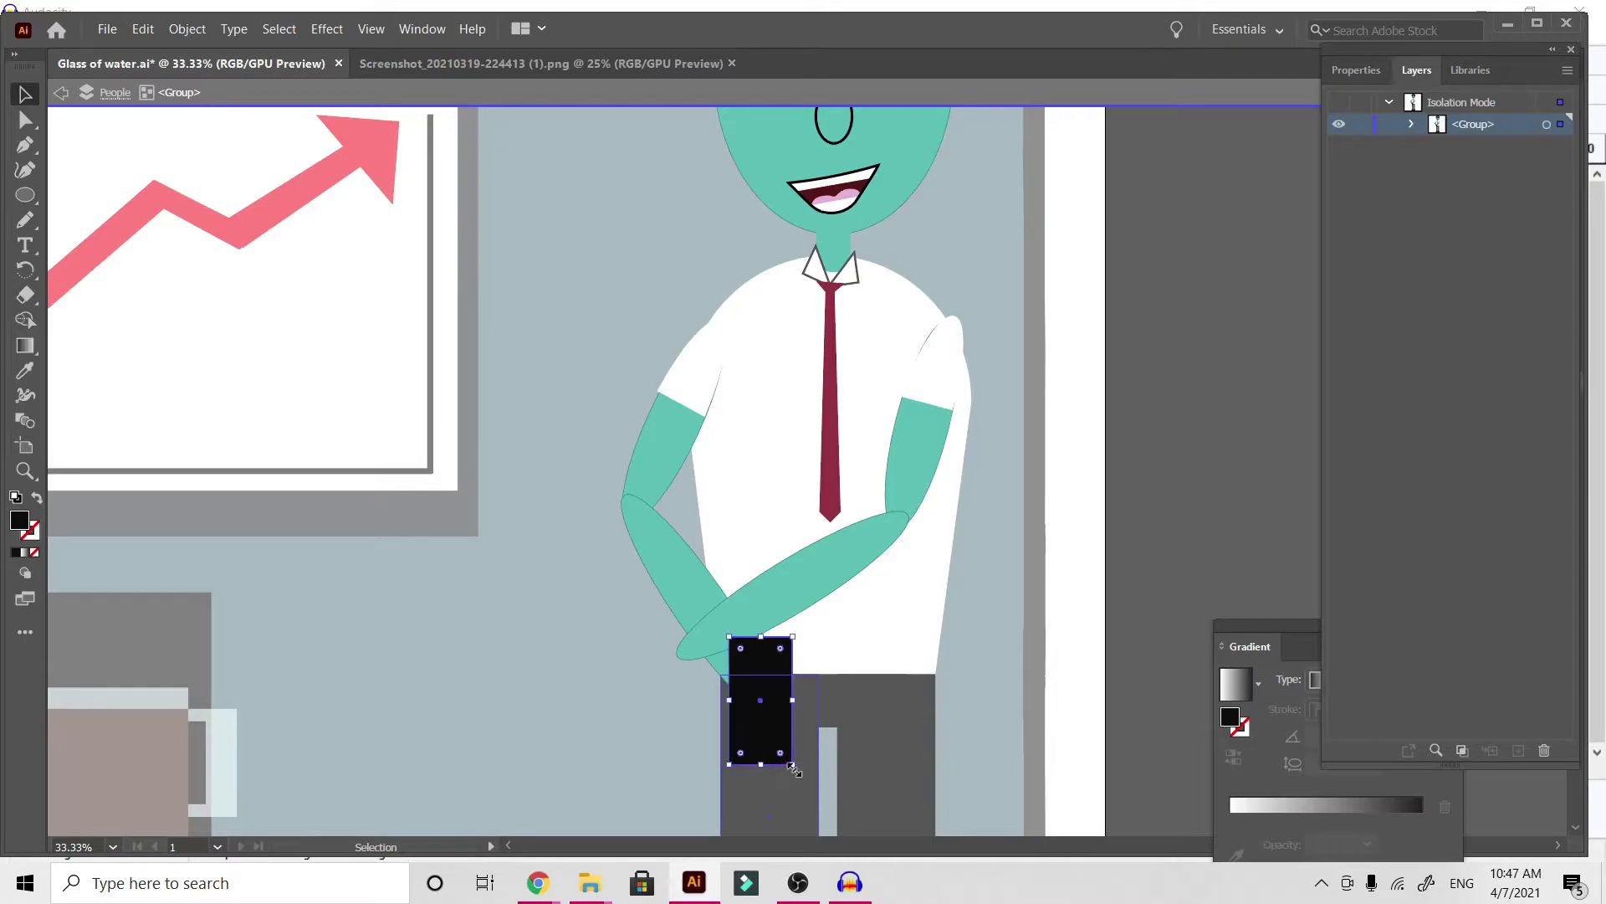
drag(763, 638, 751, 708)
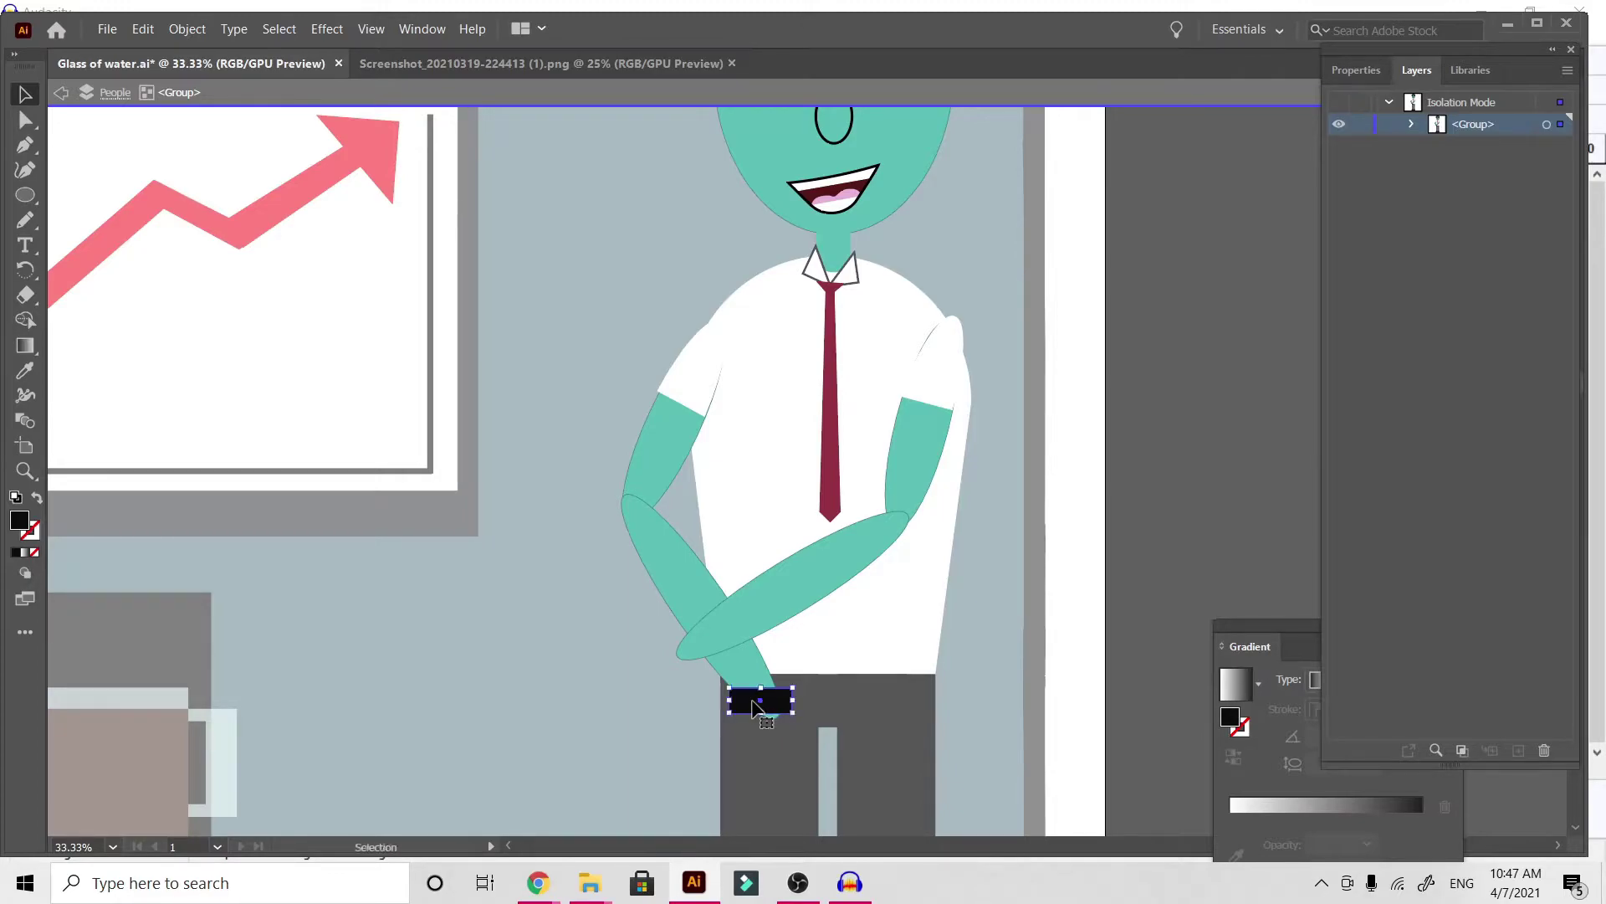
key(Escape)
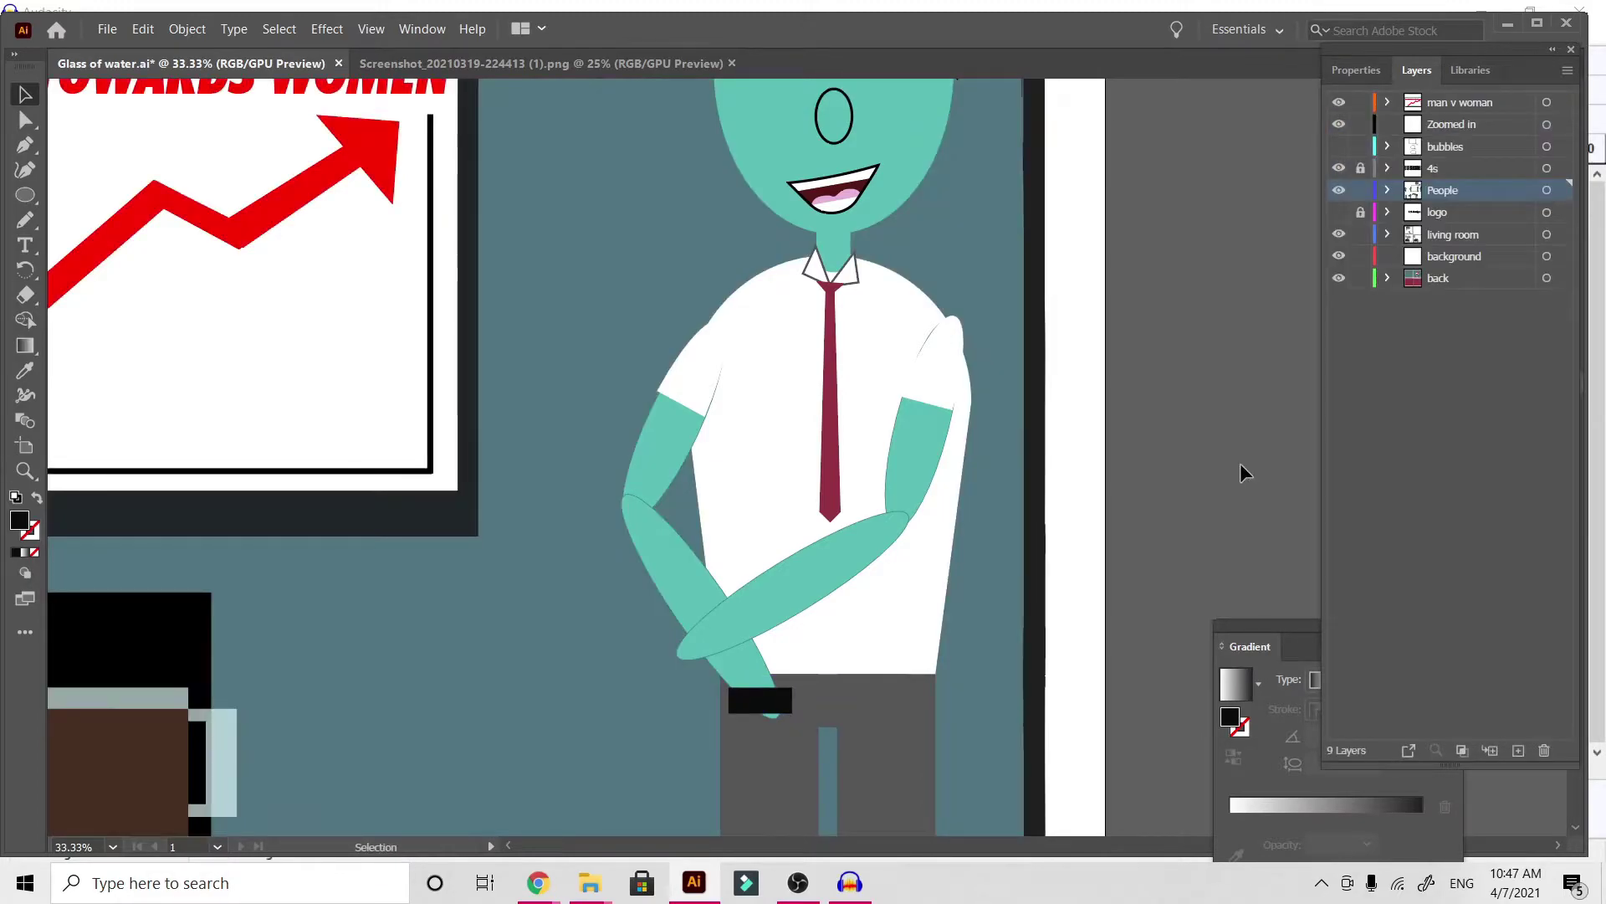
Draw a square over the hand and black bar and fill it with the trousers' dark grey using the Eyedropper
key(ctrl+minus)
key(ctrl+minus)
key(ctrl+plus)
key(ctrl+plus)
key(ctrl+plus)
key(ctrl+plus)
key(ctrl+plus)
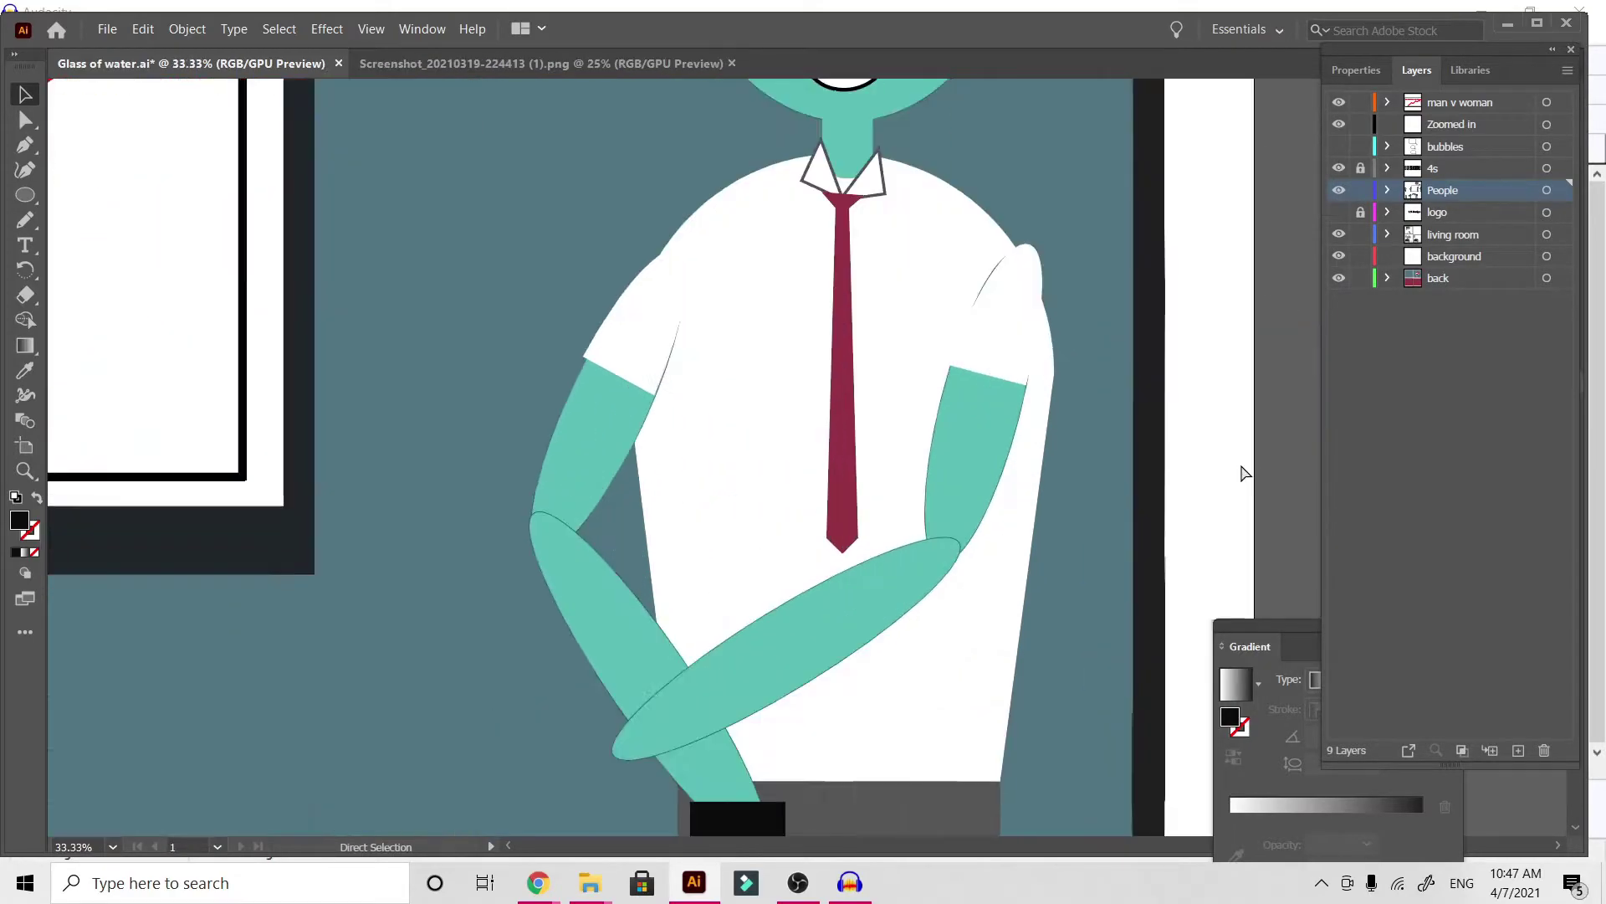
scroll(1246, 474, down, 3)
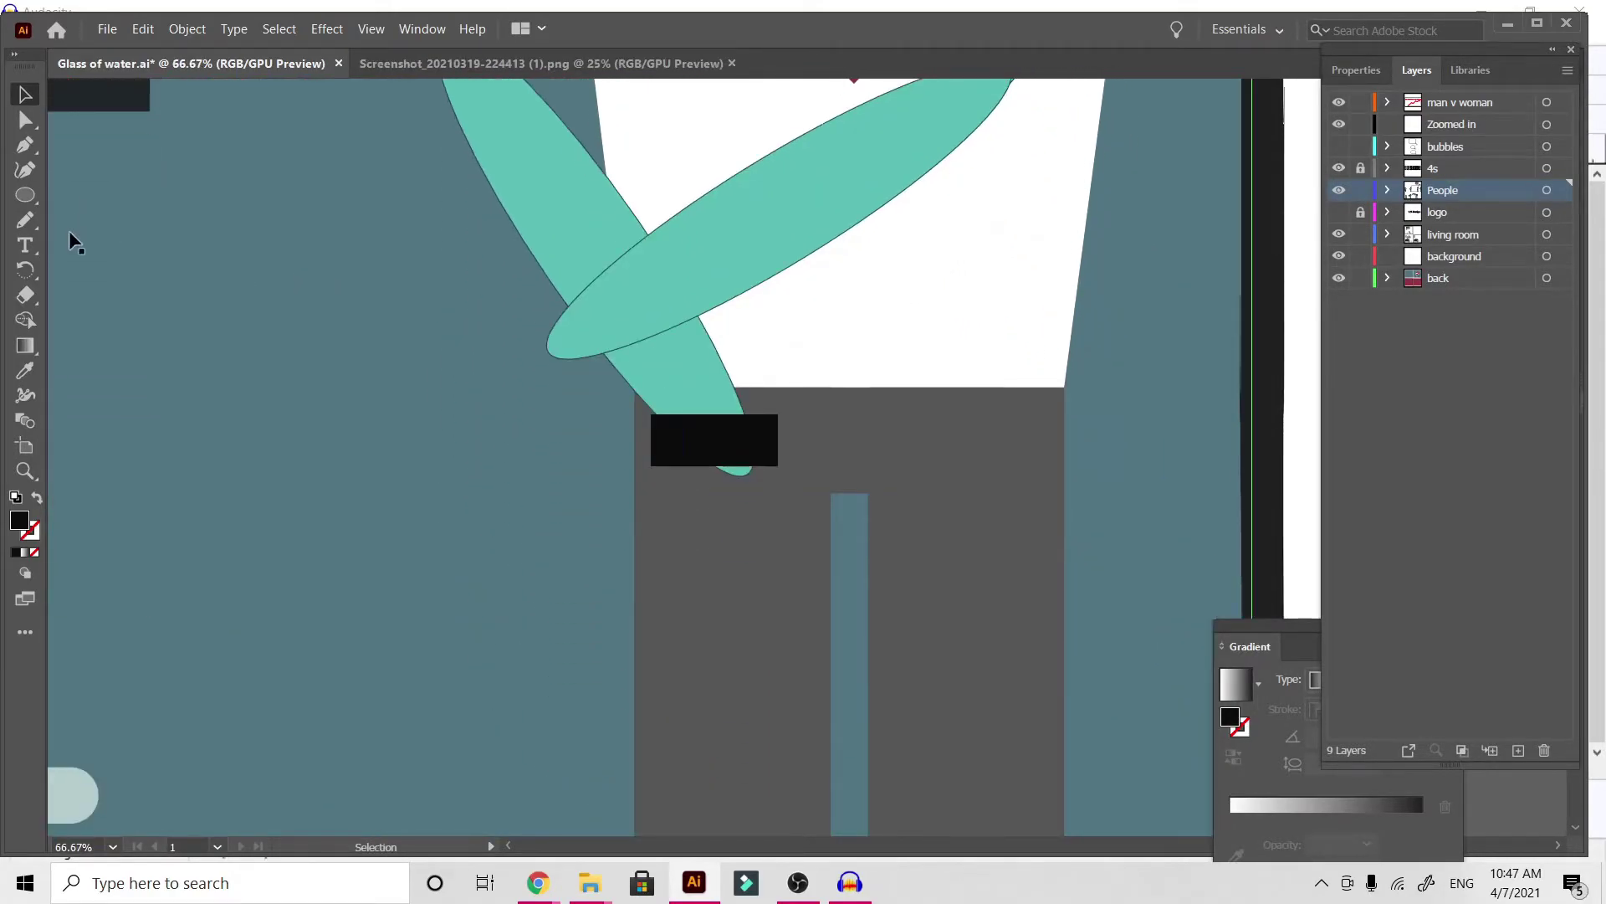
drag(34, 193, 90, 184)
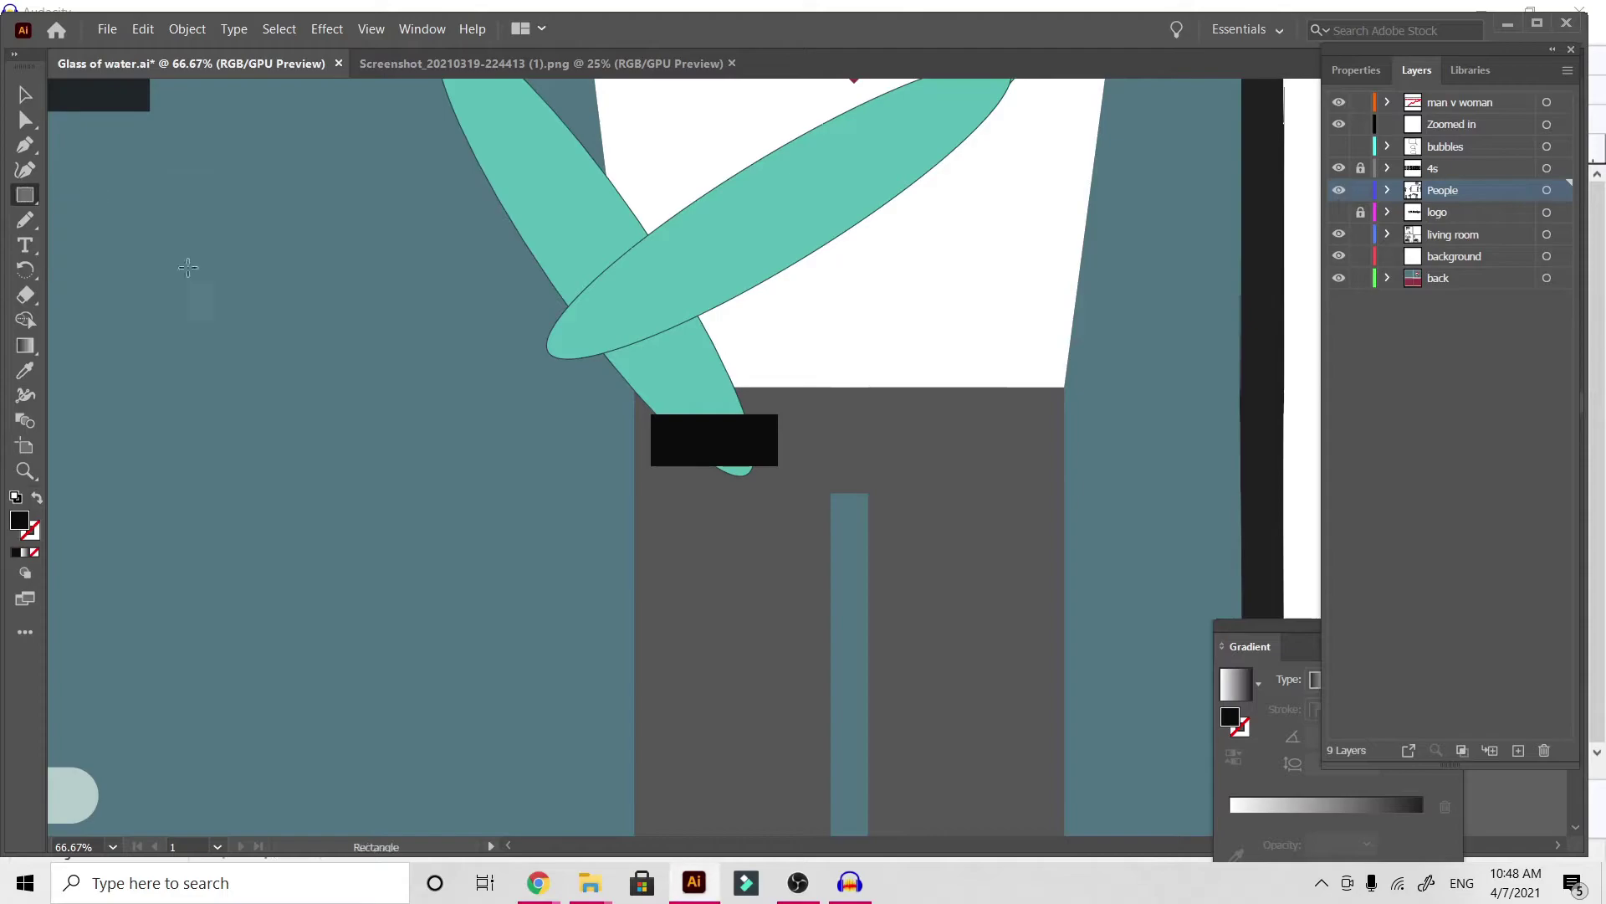
drag(641, 424, 789, 570)
click(25, 370)
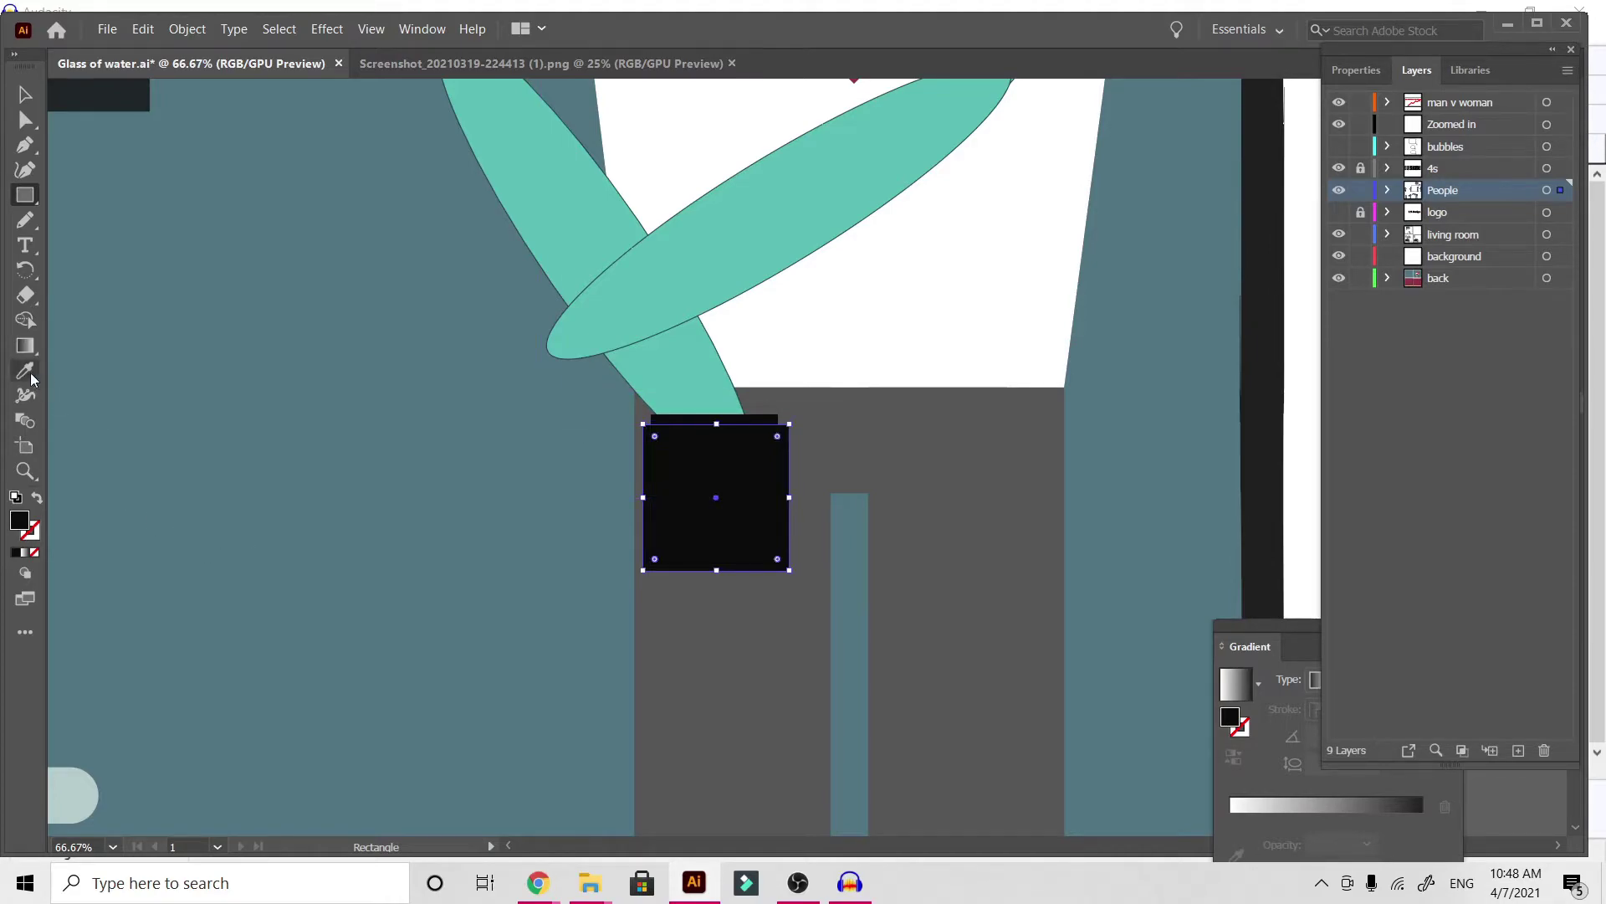
click(1014, 563)
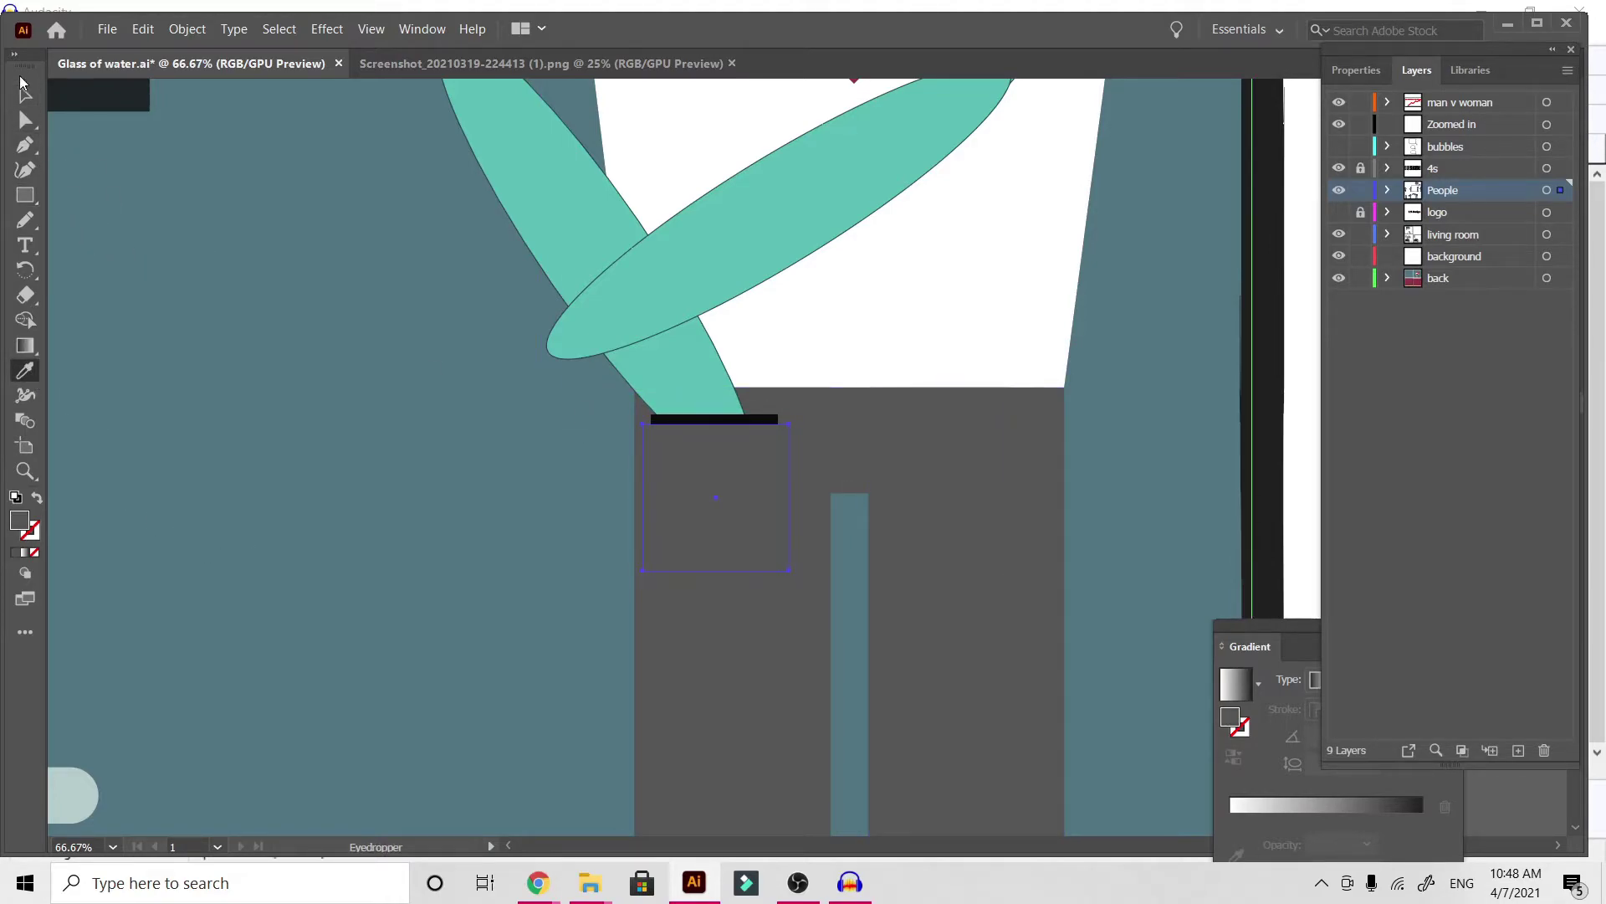
click(25, 94)
click(1108, 480)
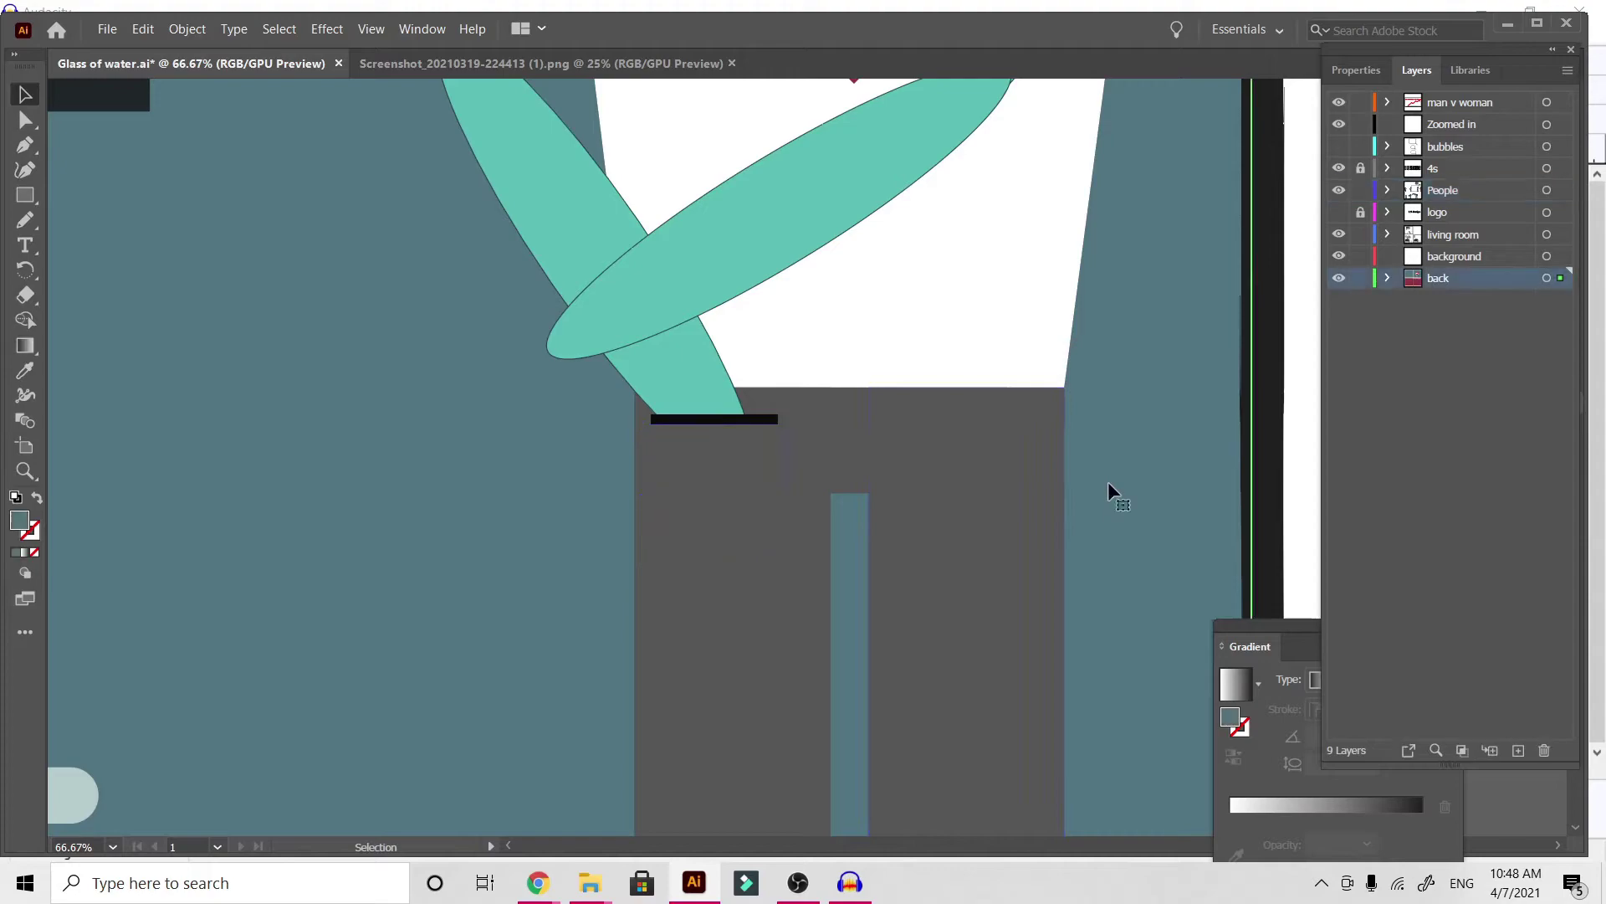
Collapse the grey square's upper outer corner into a triangle and fit it diagonally over the black bar to mask the fingertips
click(751, 483)
drag(755, 507, 757, 506)
click(25, 120)
drag(655, 434, 733, 503)
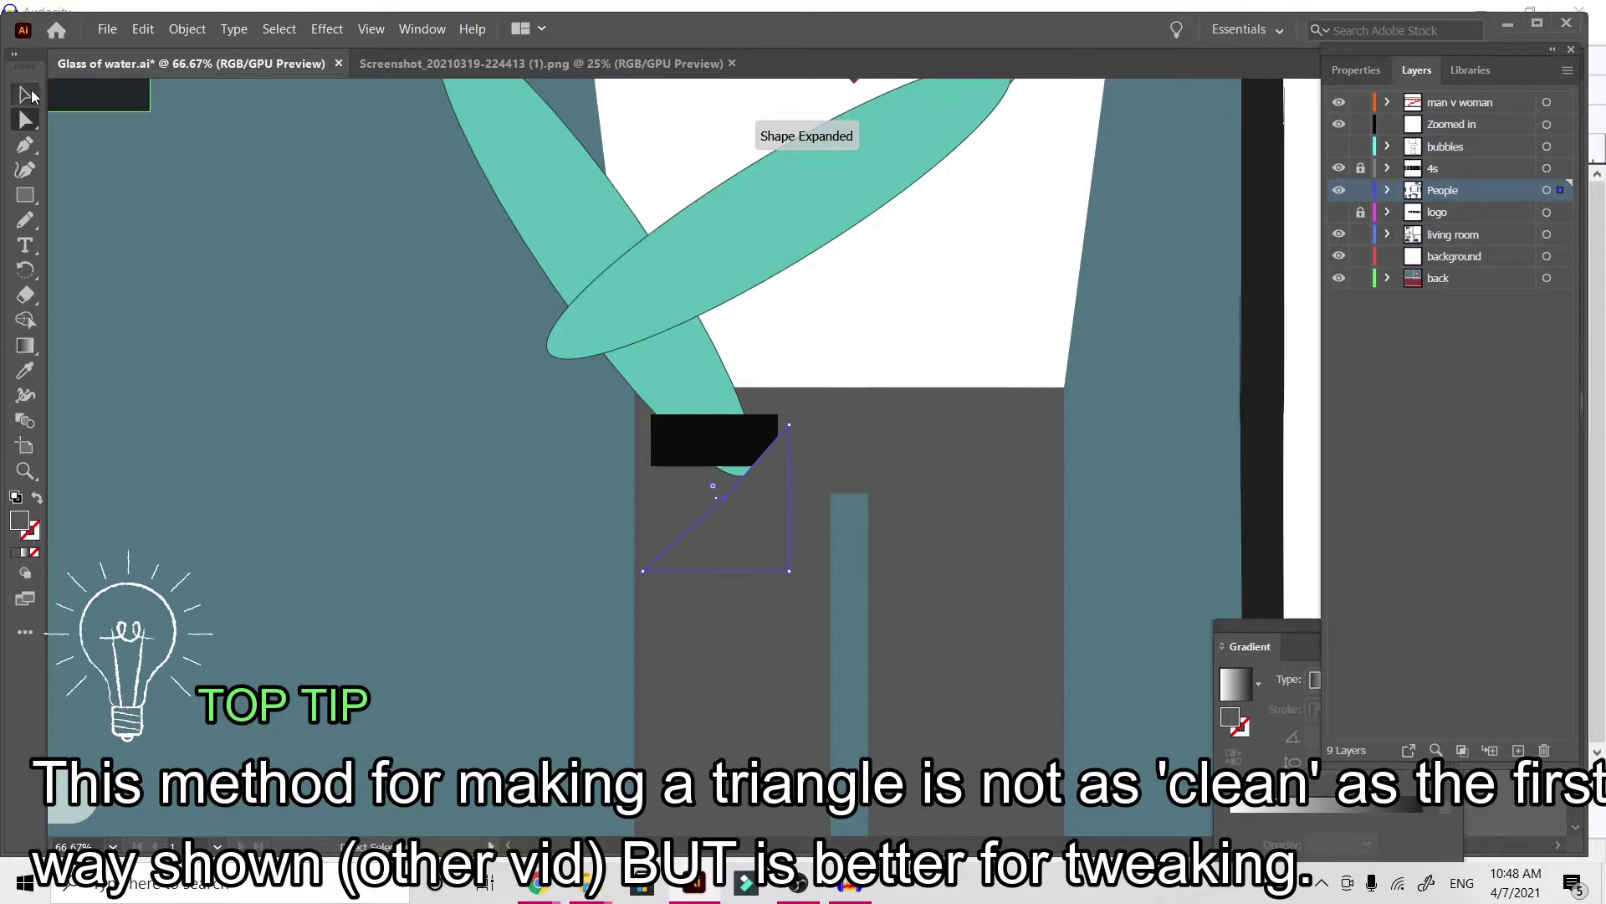
key(v)
drag(792, 565, 780, 453)
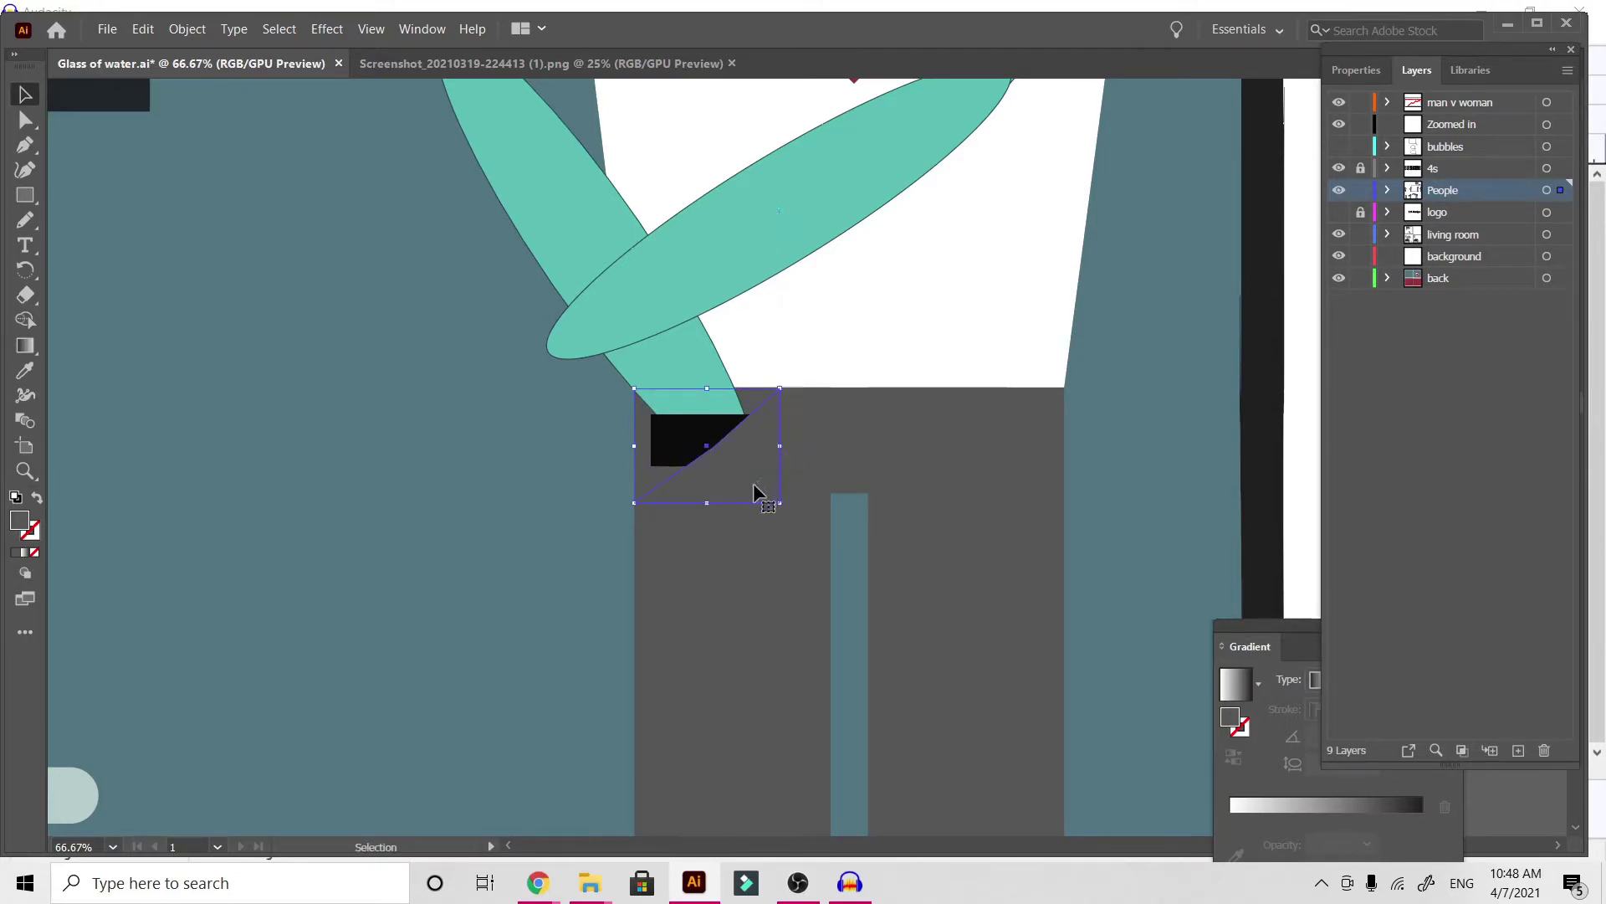
click(565, 550)
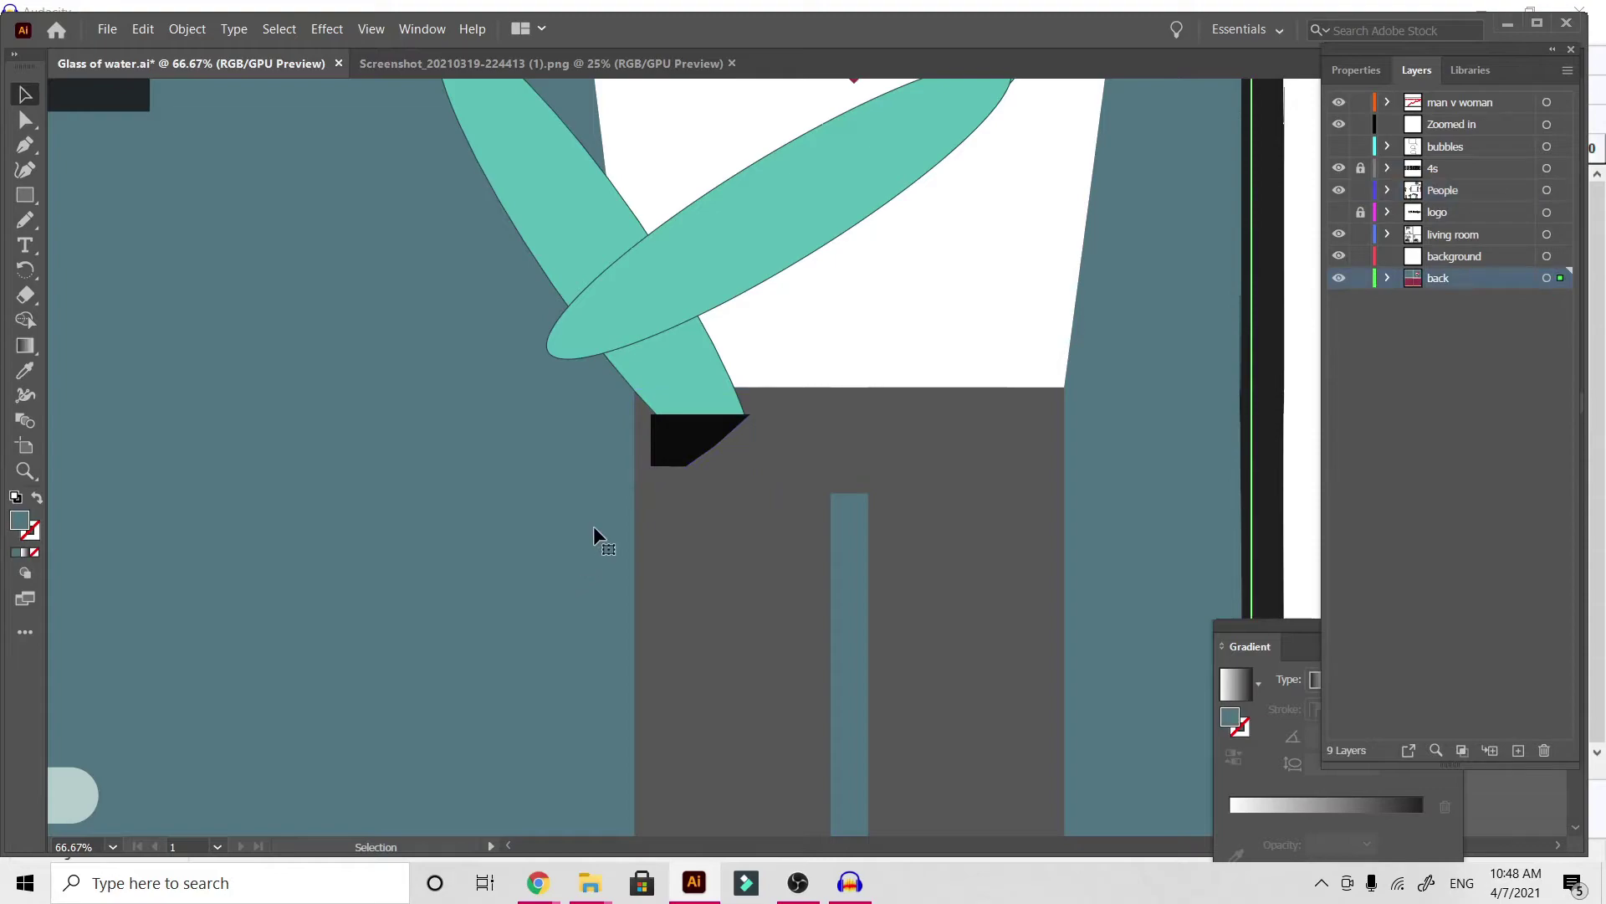
Isolate the man's group and stretch the black bar's lower edge down so the pocket opening forms a full triangle
click(685, 457)
double_click(670, 456)
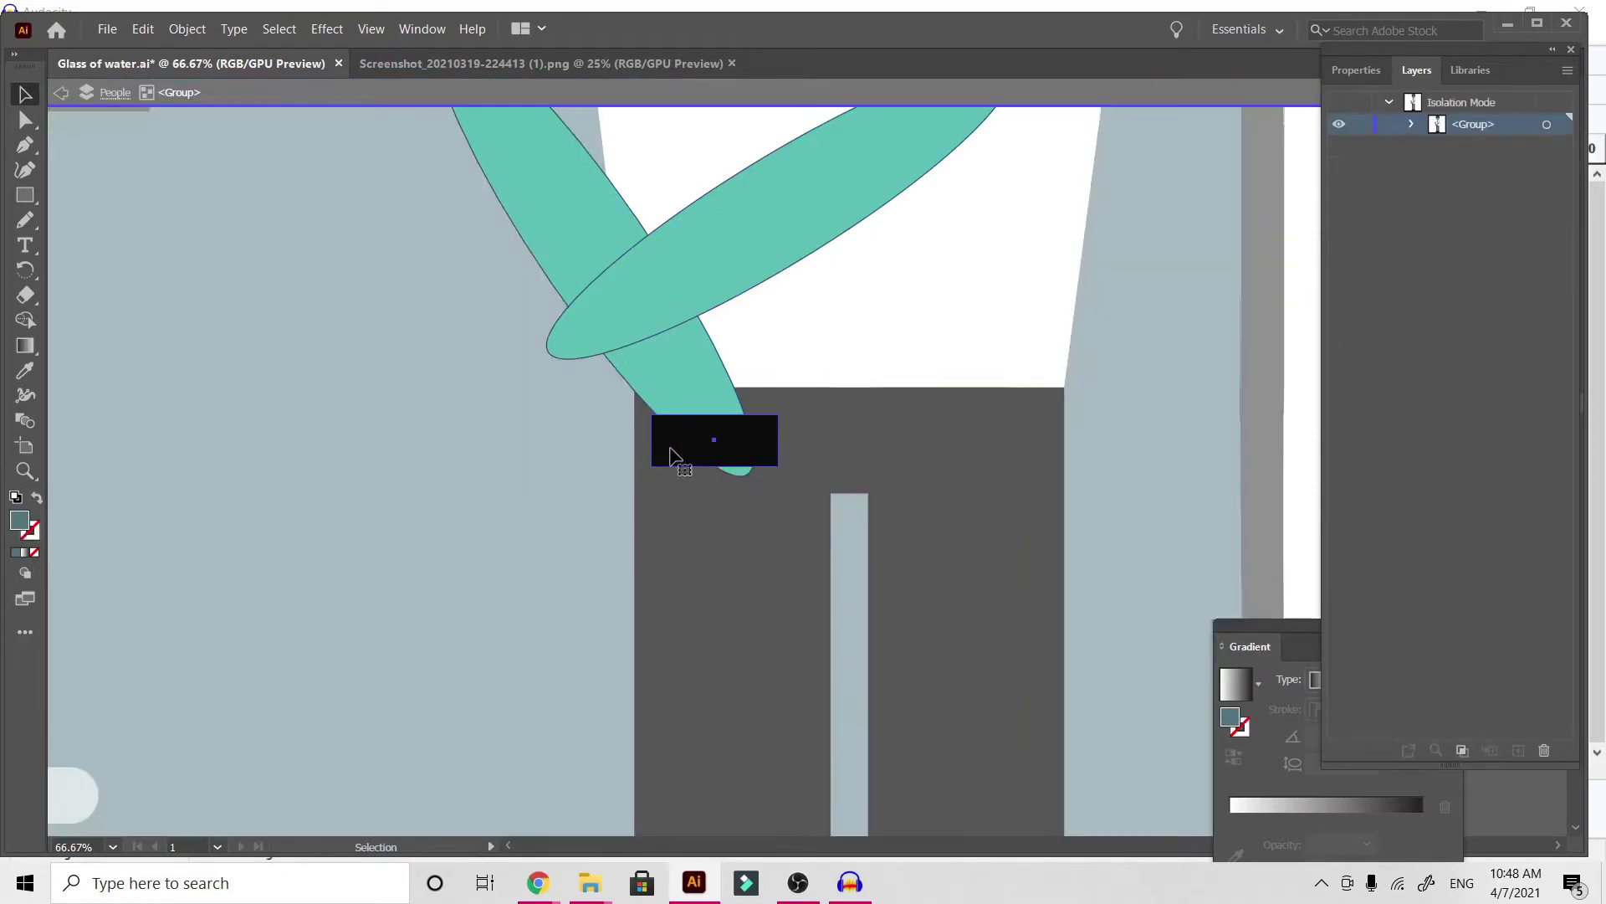
drag(715, 465, 715, 489)
double_click(424, 607)
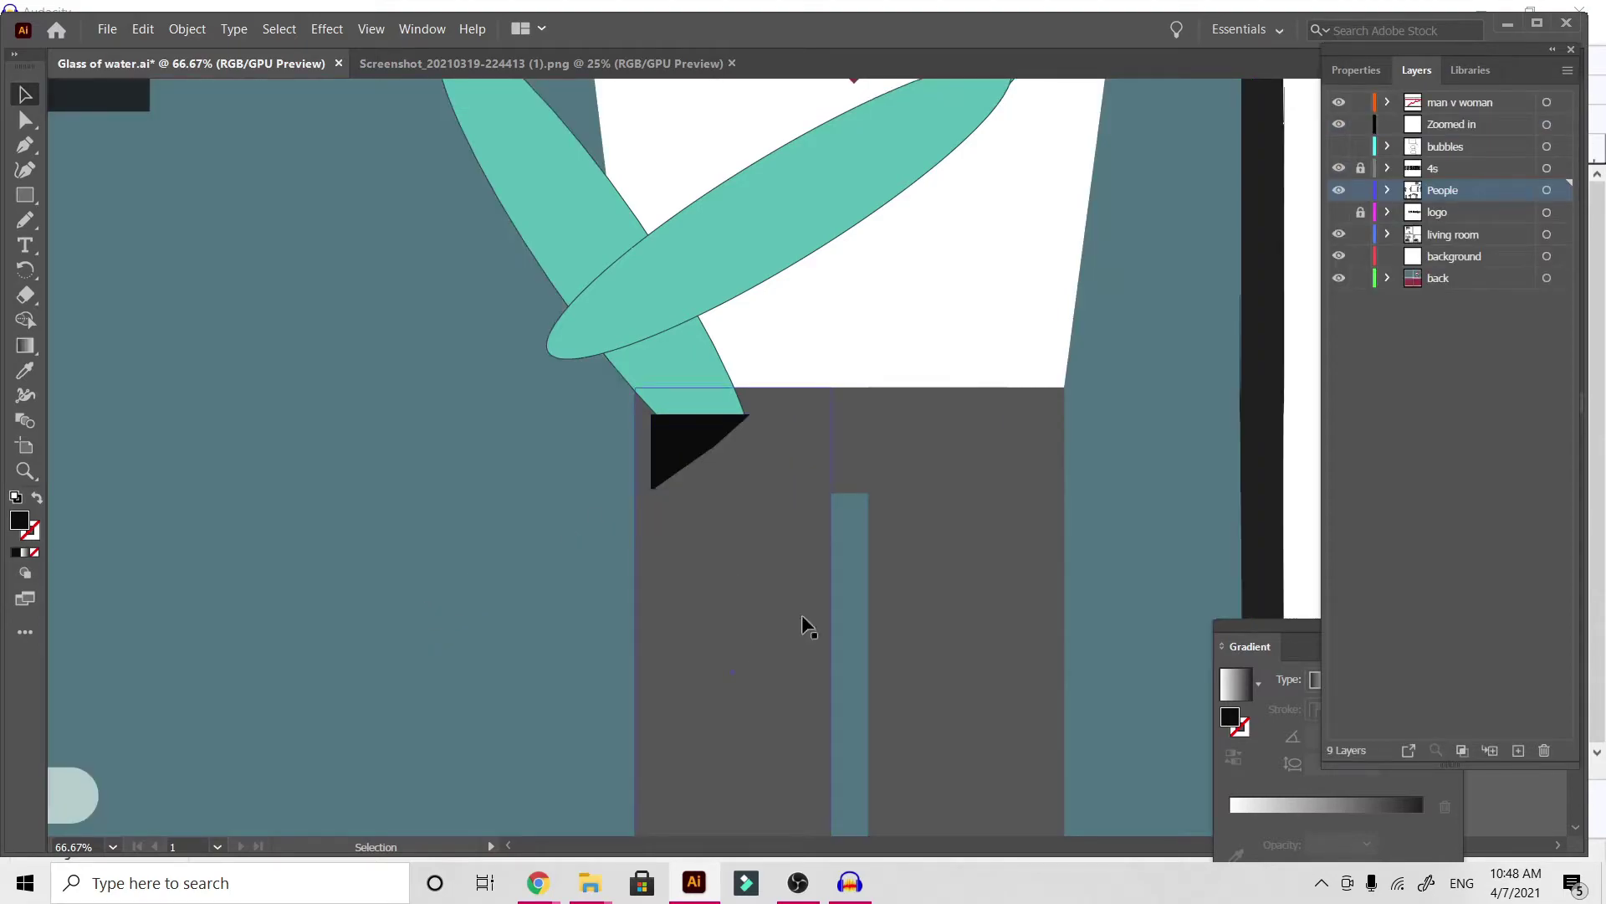
Isolate the man's body group and bring the lowered arm to the front, above his other arm
click(663, 381)
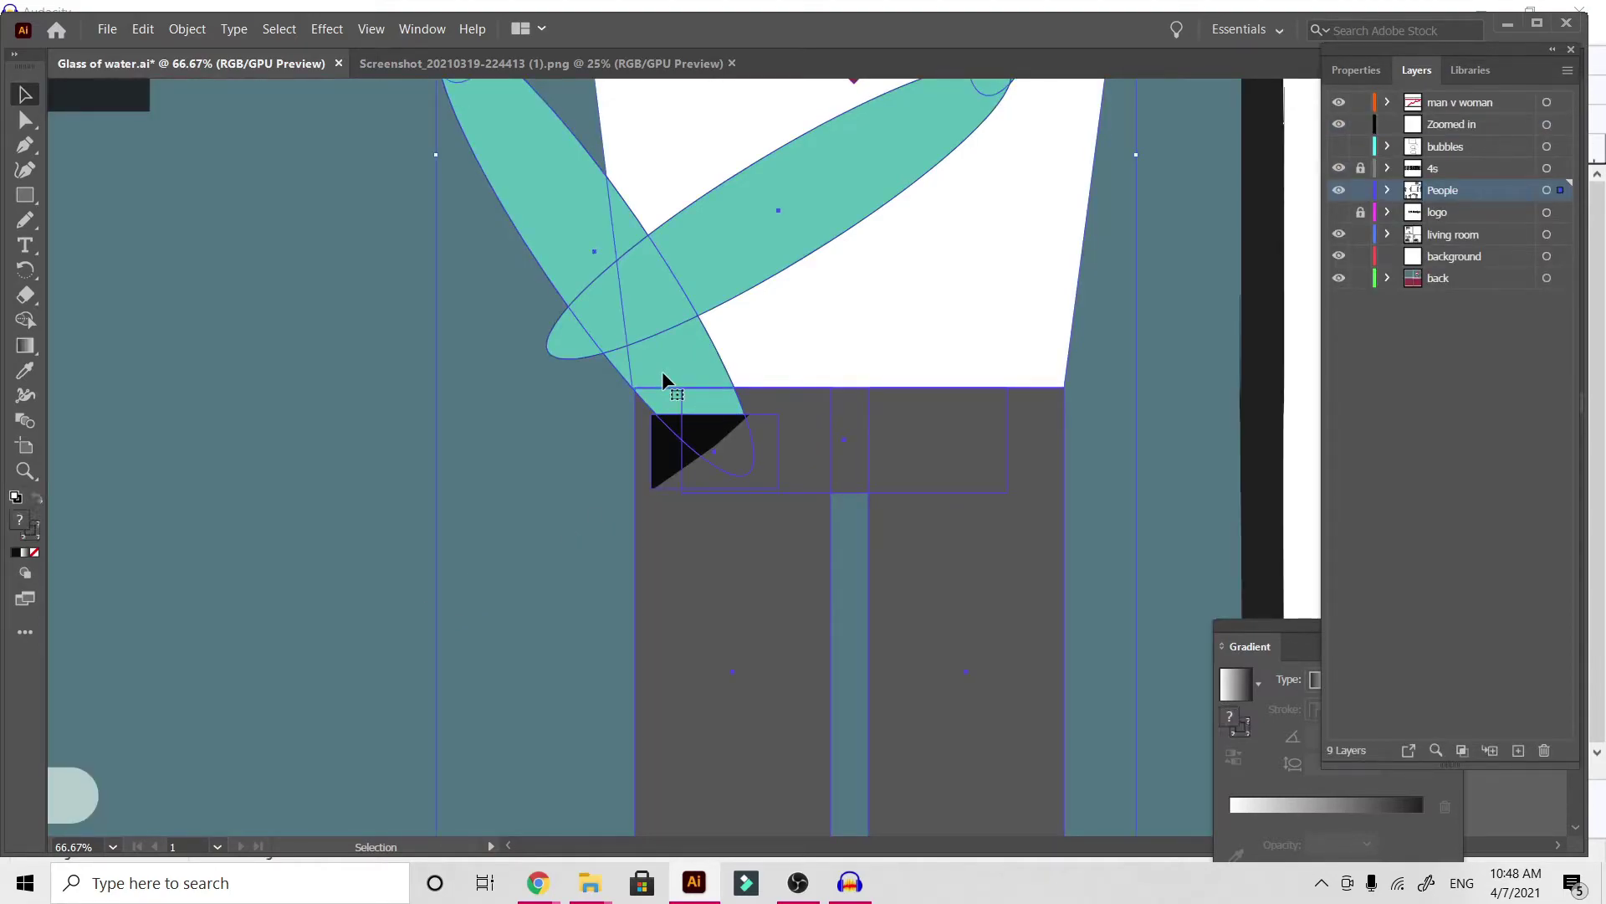
double_click(617, 357)
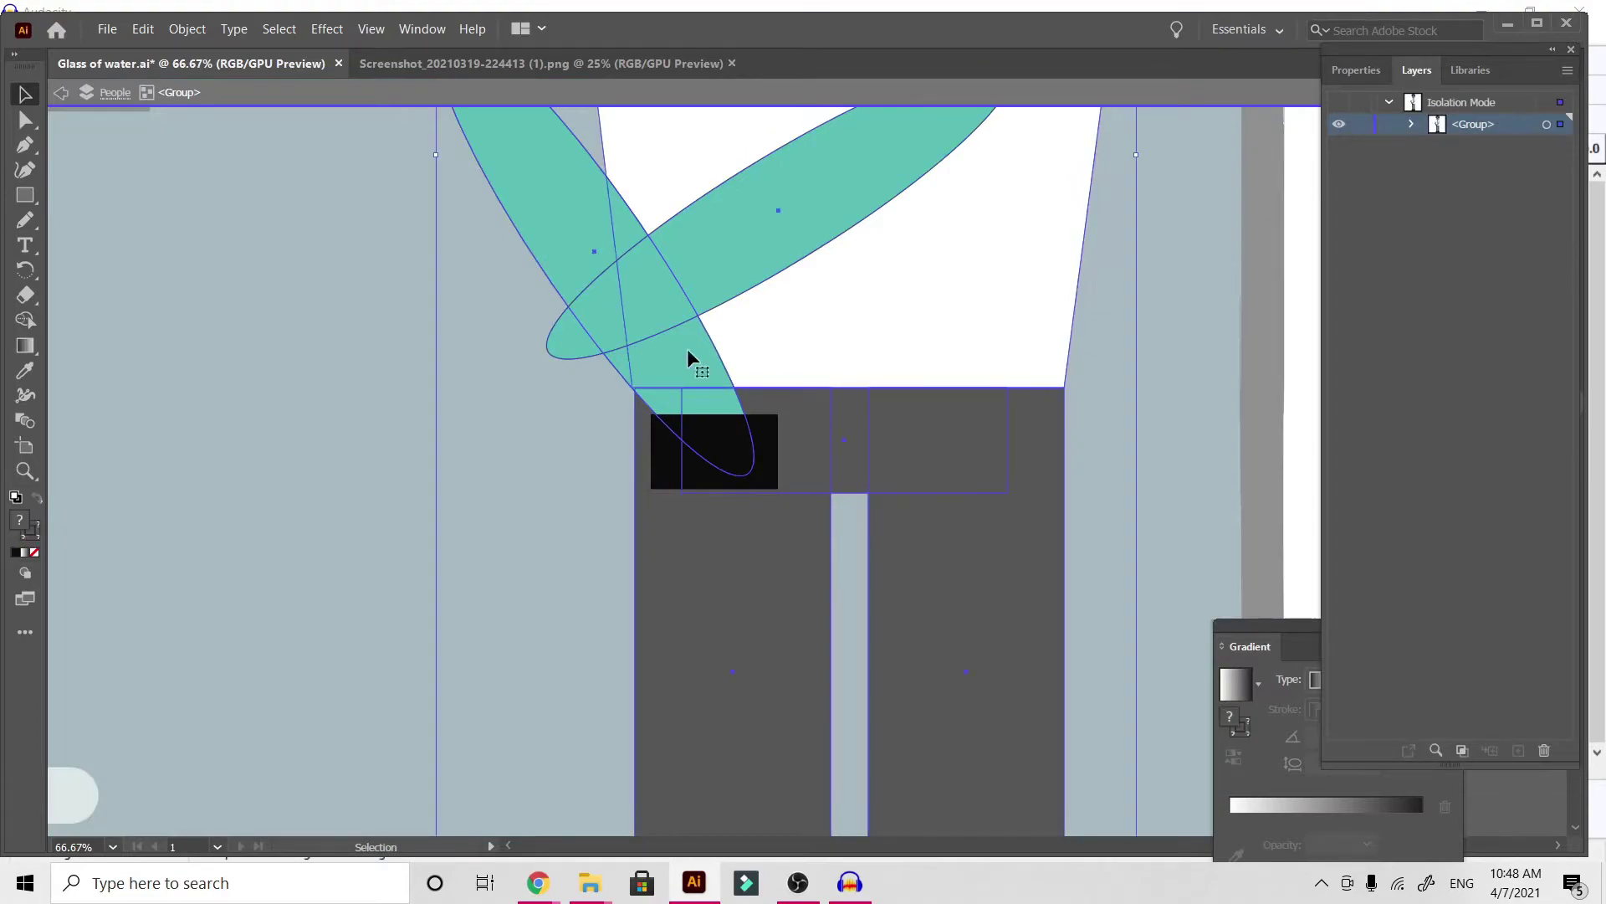
double_click(568, 166)
right_click(569, 168)
mouse_move(619, 411)
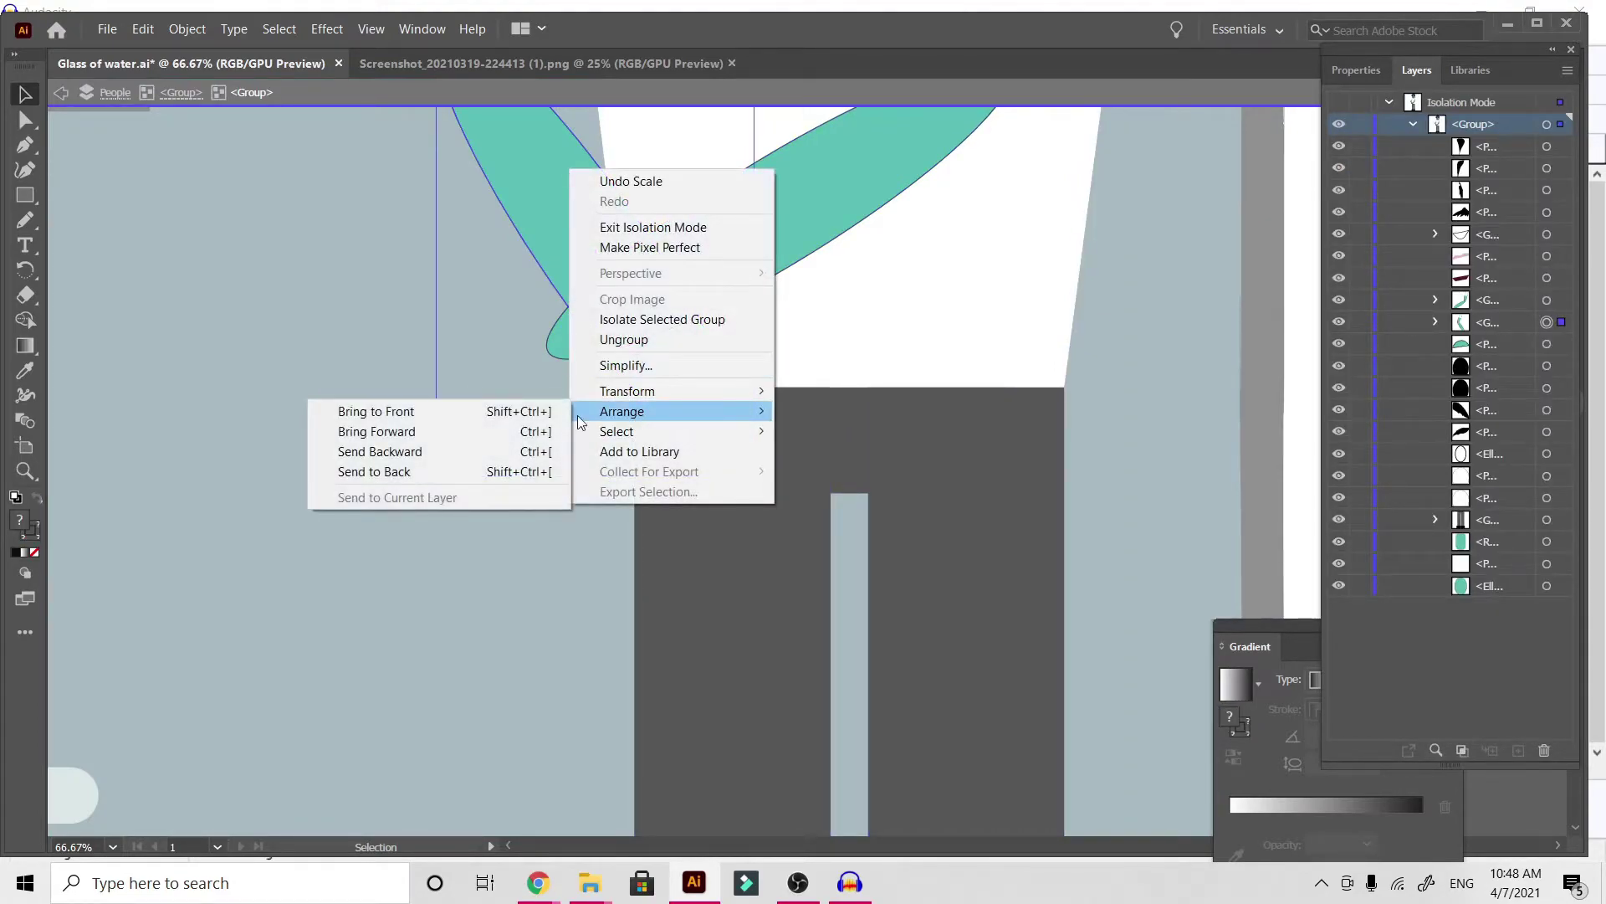
click(470, 411)
key(Escape)
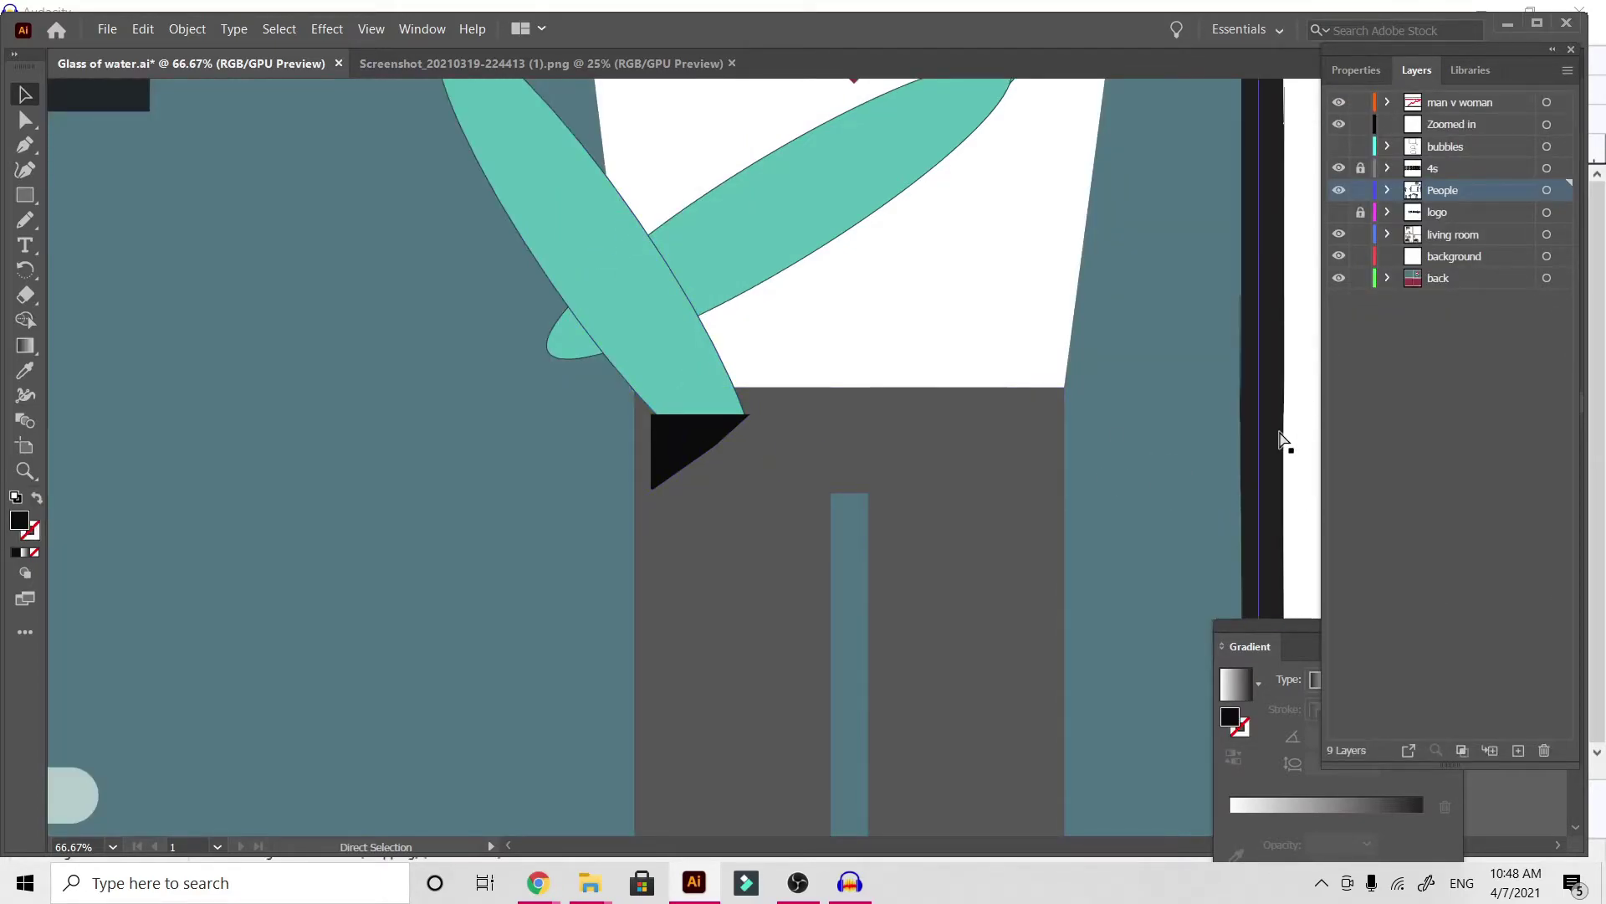
Isolate the second-panel man's body group so its individual arm groups can be edited
key(ctrl+minus)
key(ctrl+minus)
key(ctrl+minus)
key(ctrl+minus)
key(ctrl+minus)
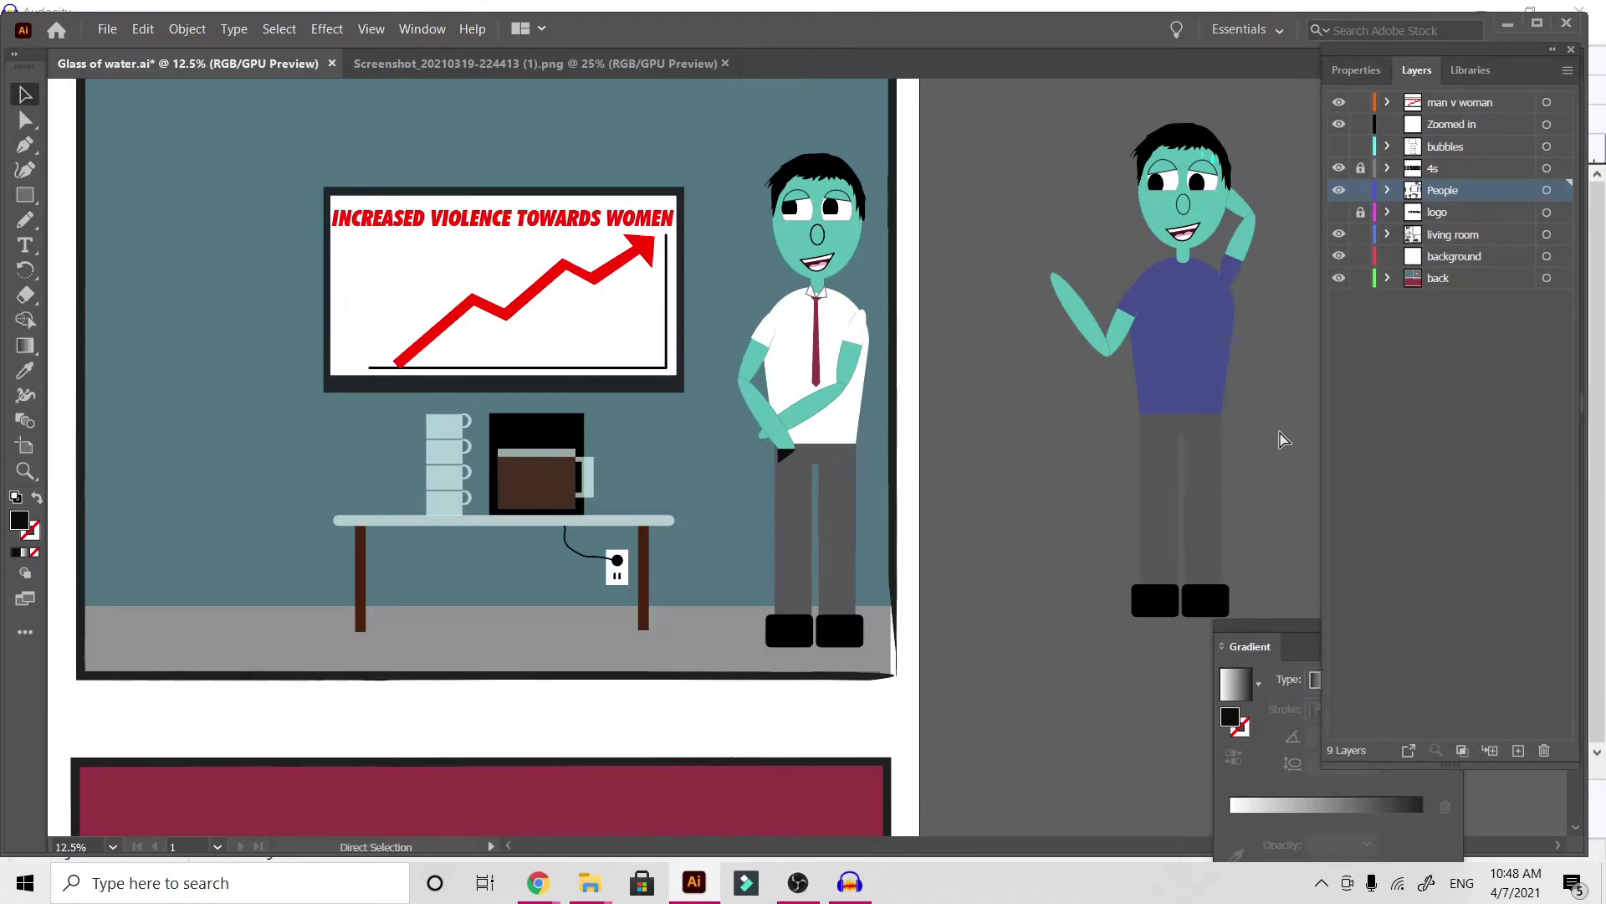
key(ctrl+plus)
key(ctrl+plus)
double_click(833, 343)
key(ctrl+a)
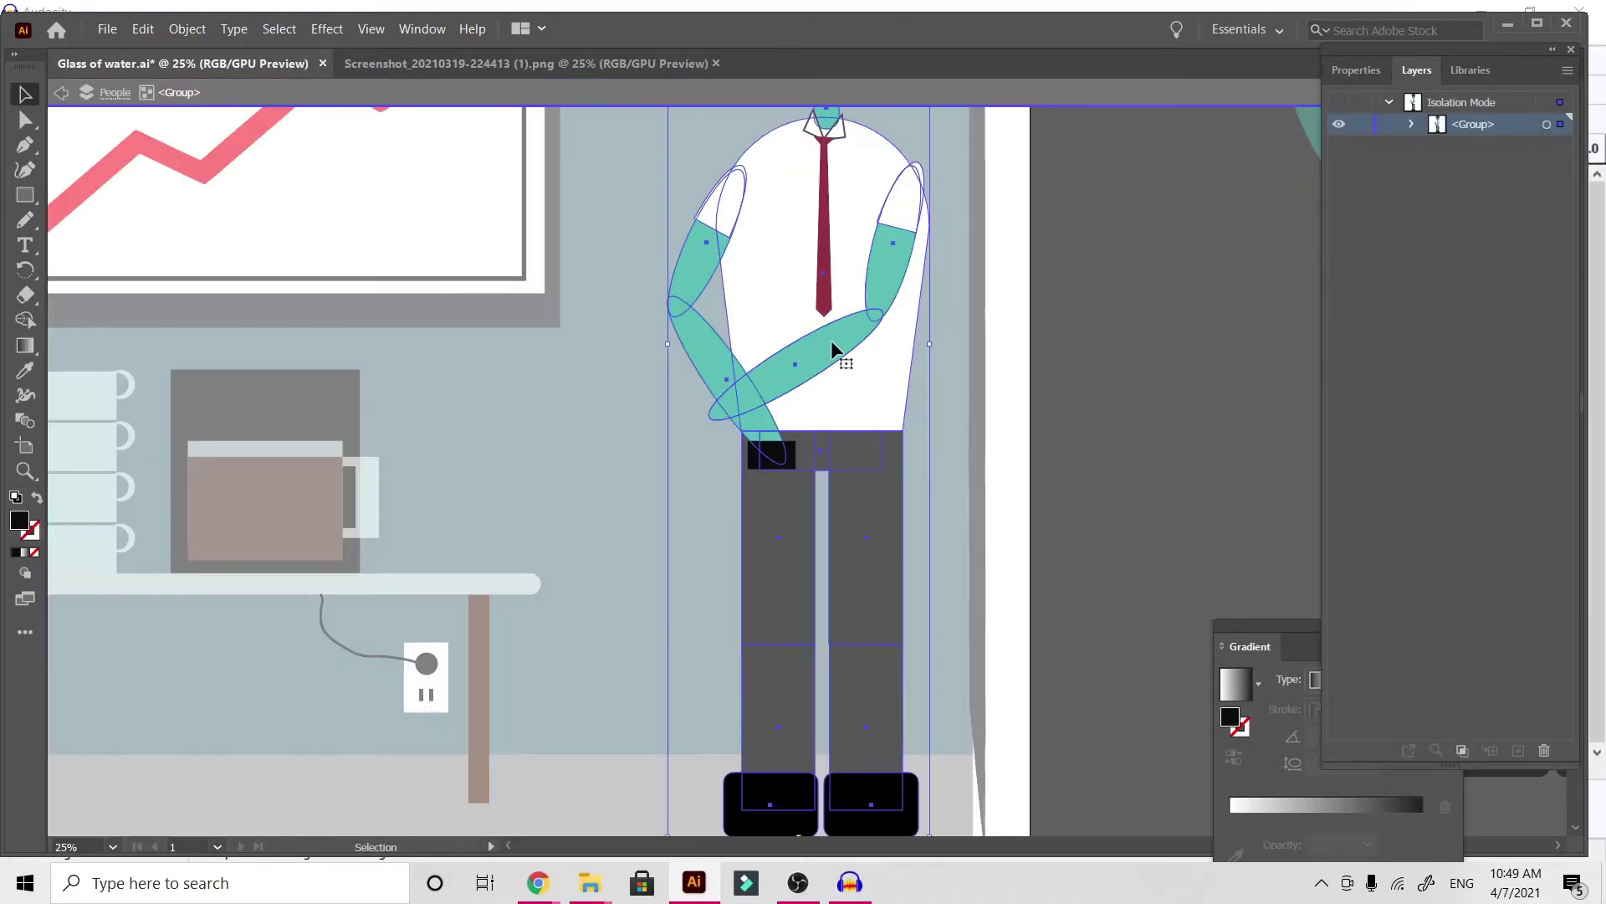
double_click(831, 339)
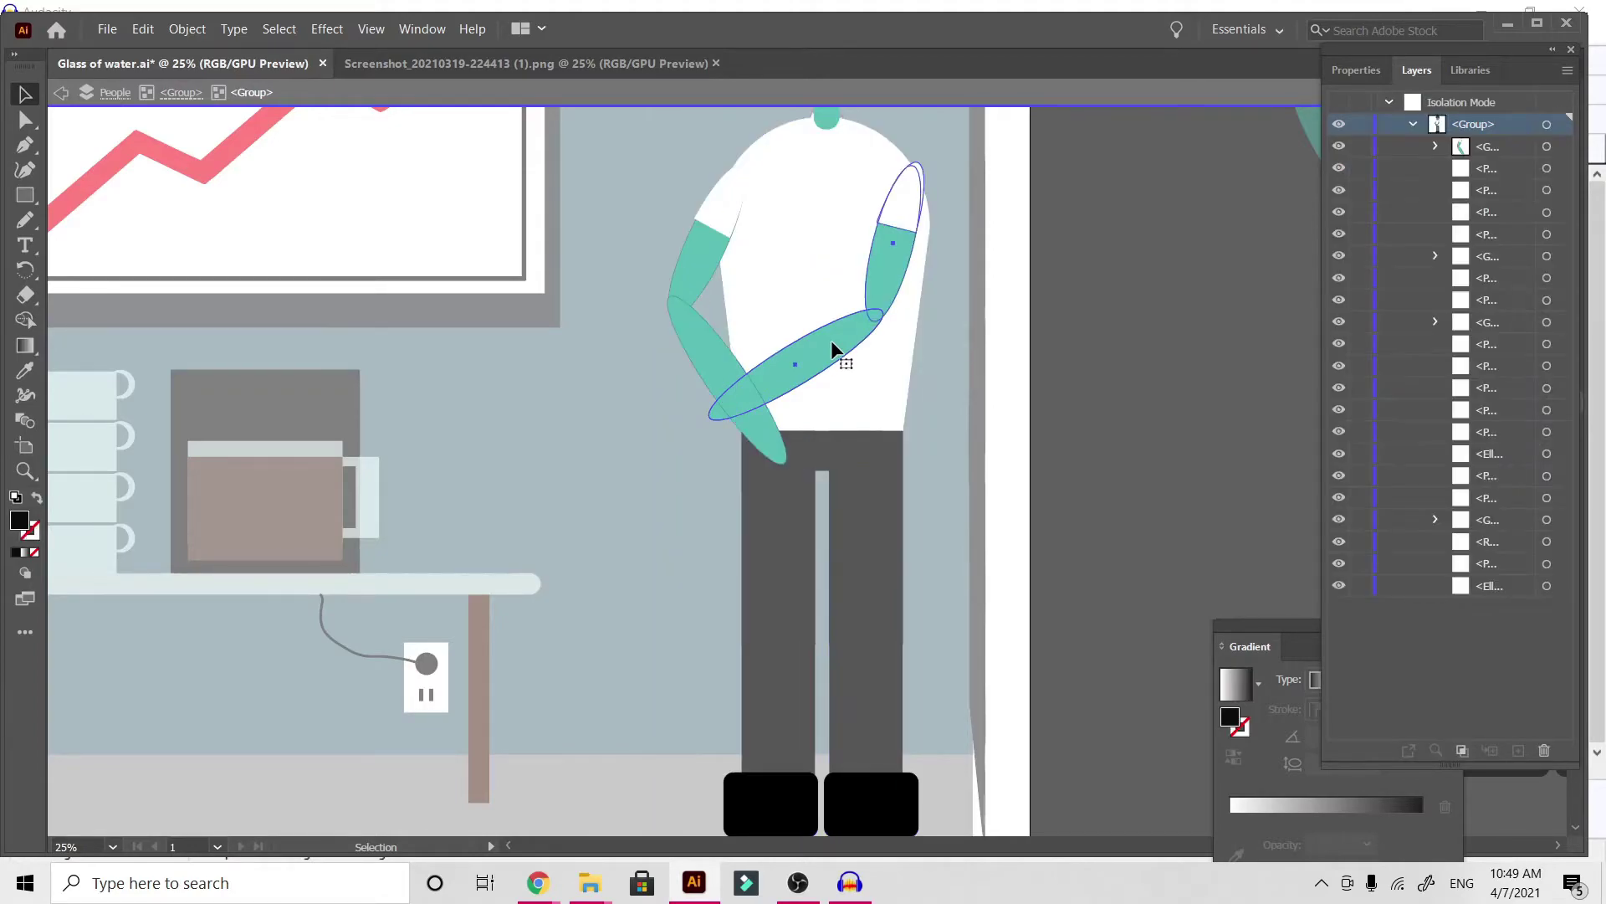
click(930, 423)
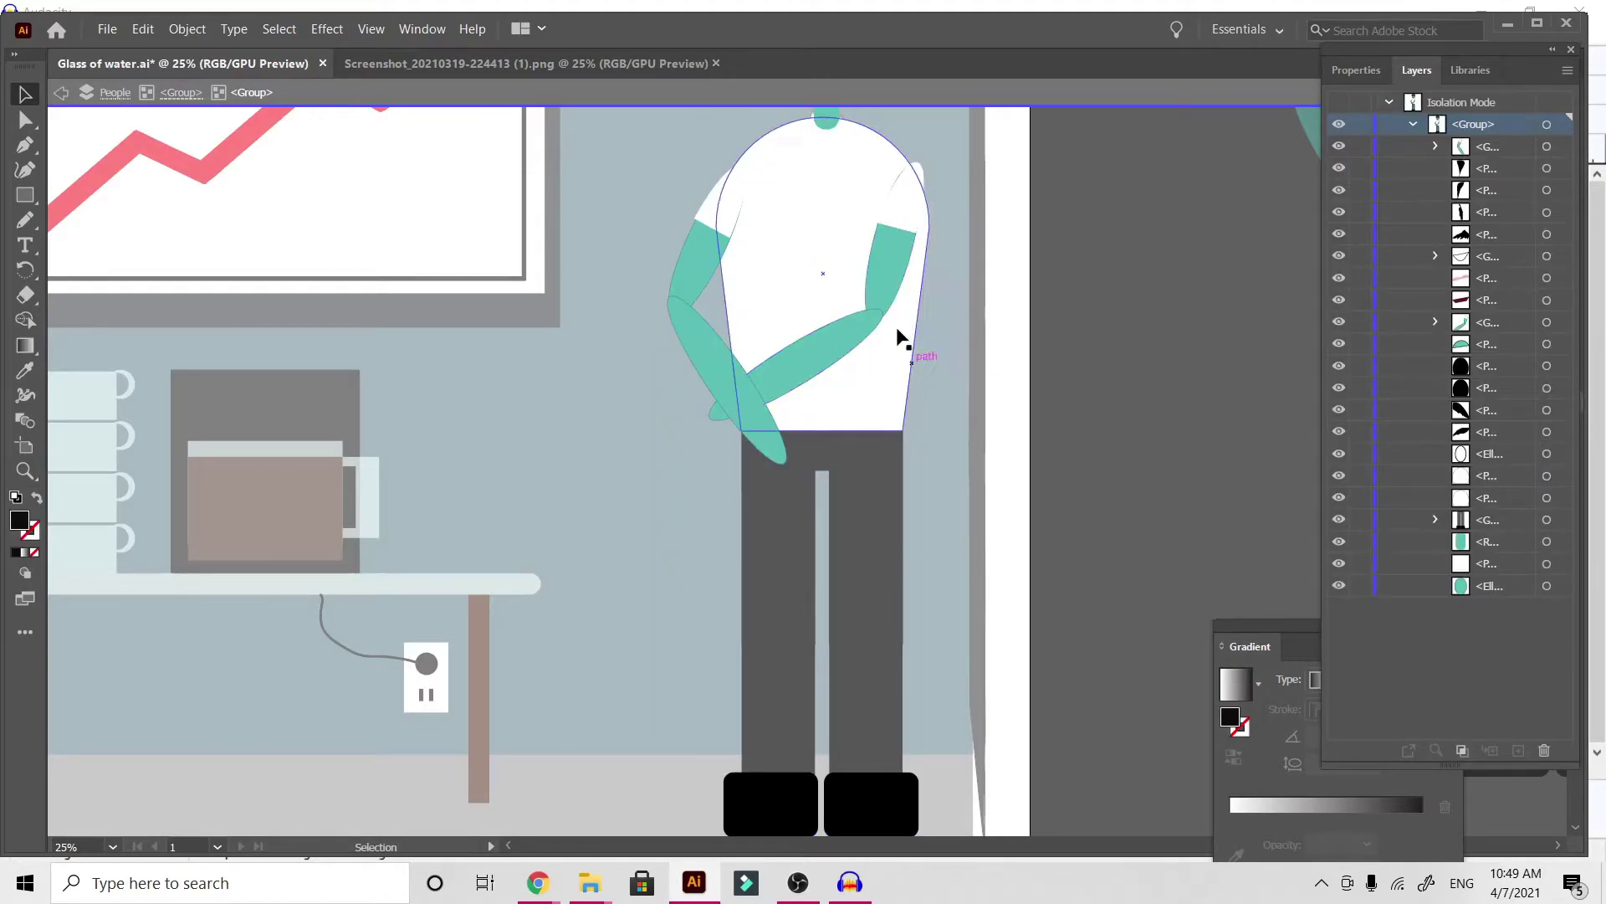
Rotate the arm crossing the man's shirt until its forearm points down over the trousers, align its sleeve with the shoulder, and exit isolation
click(887, 298)
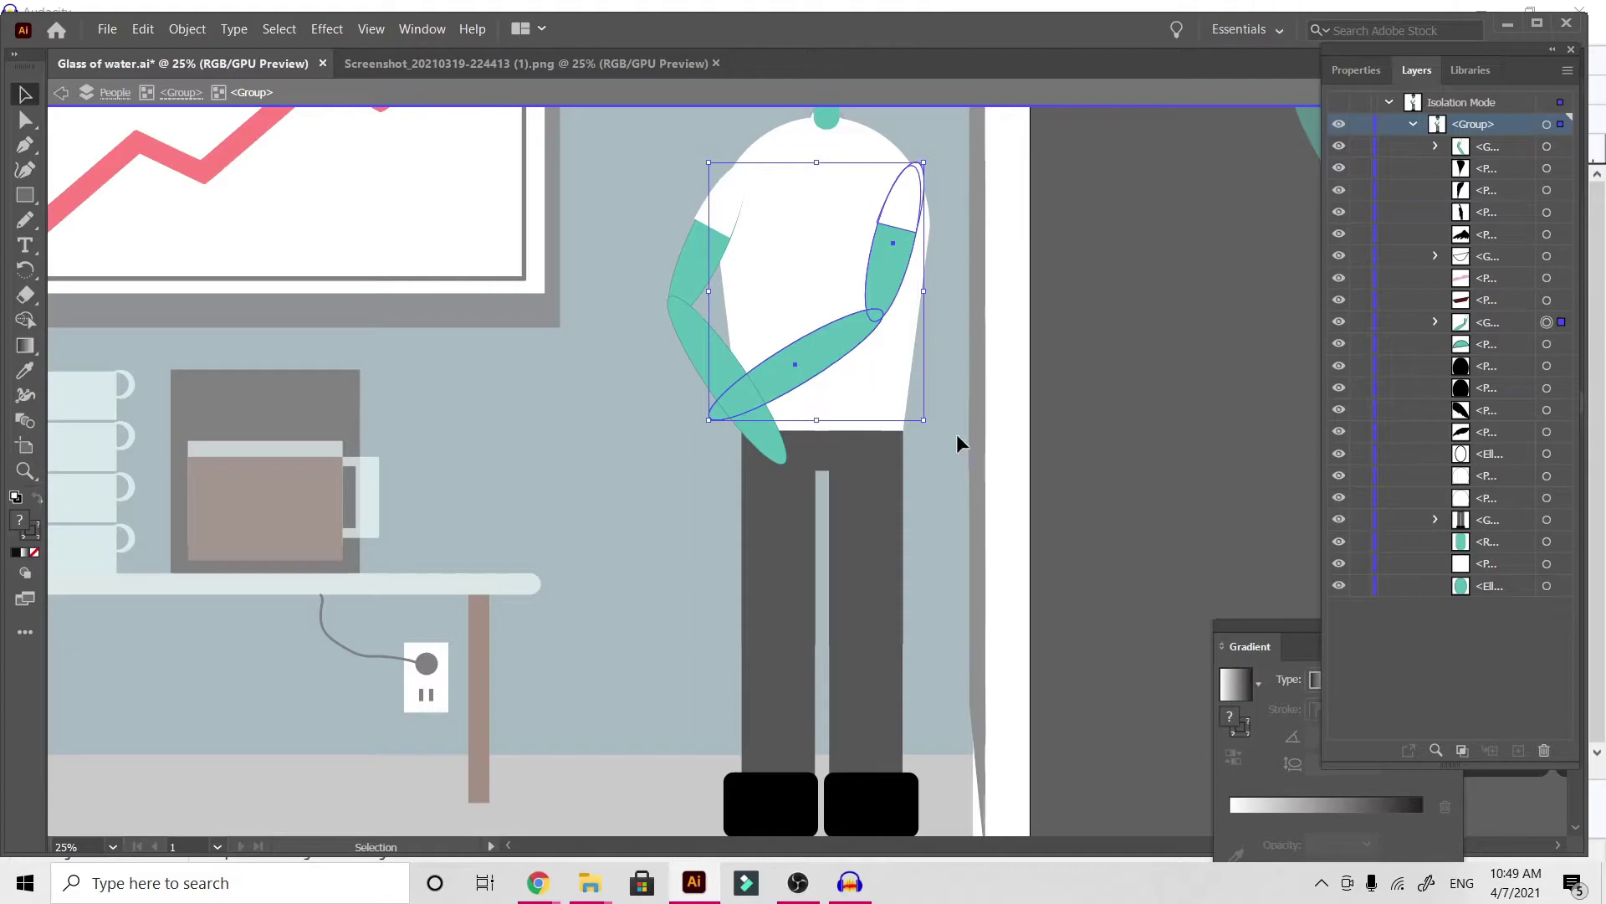
drag(932, 430, 1009, 412)
click(876, 266)
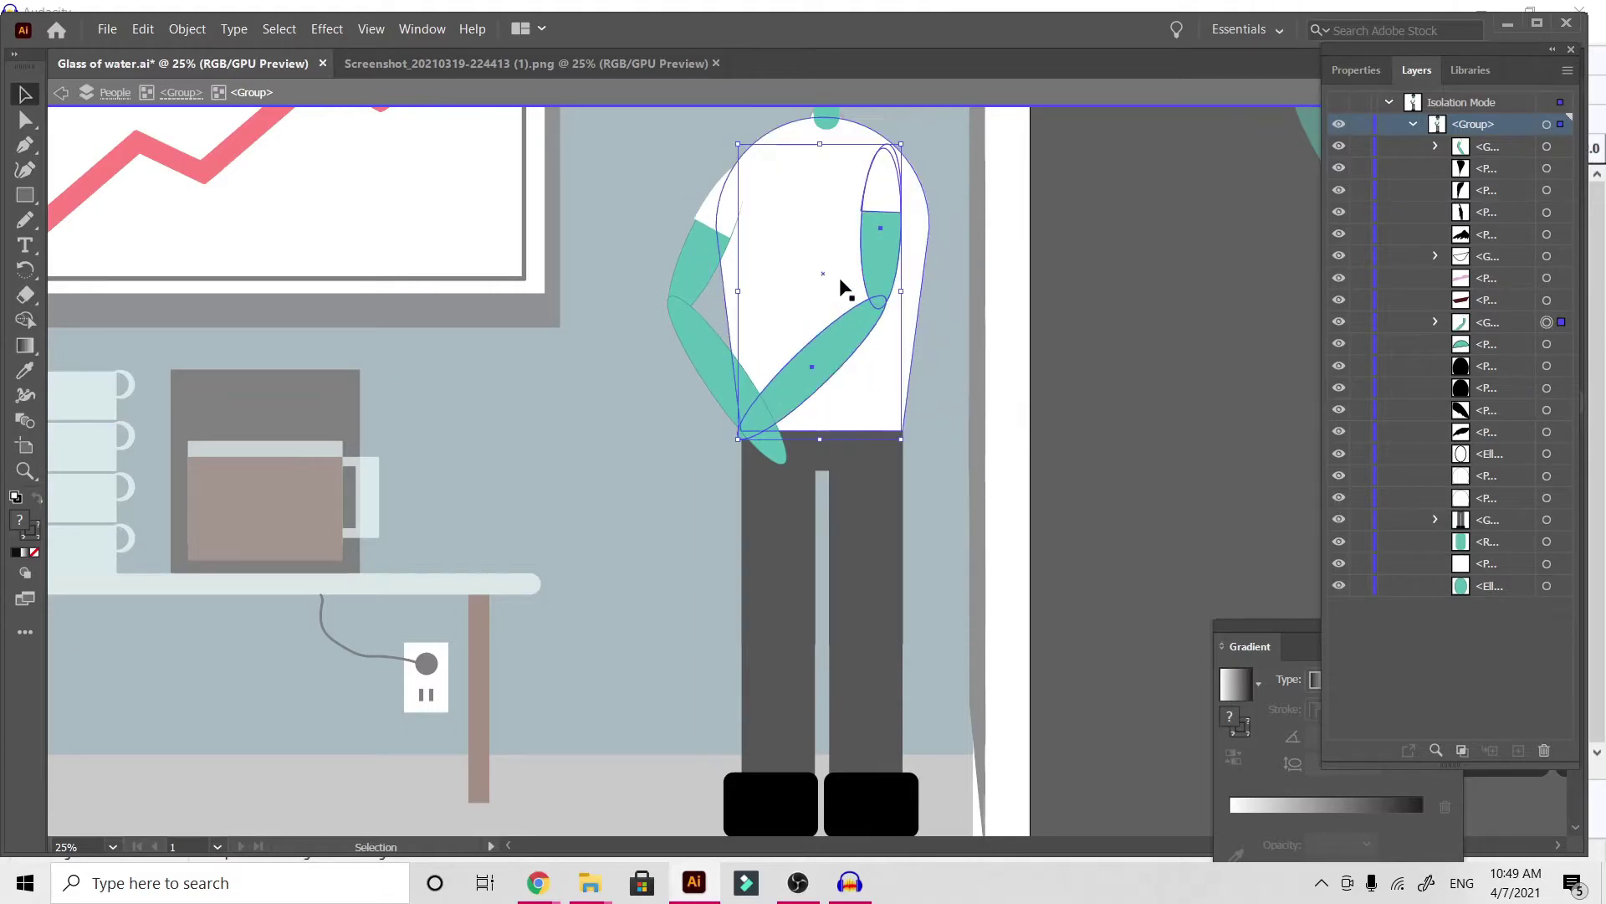
drag(876, 266, 912, 291)
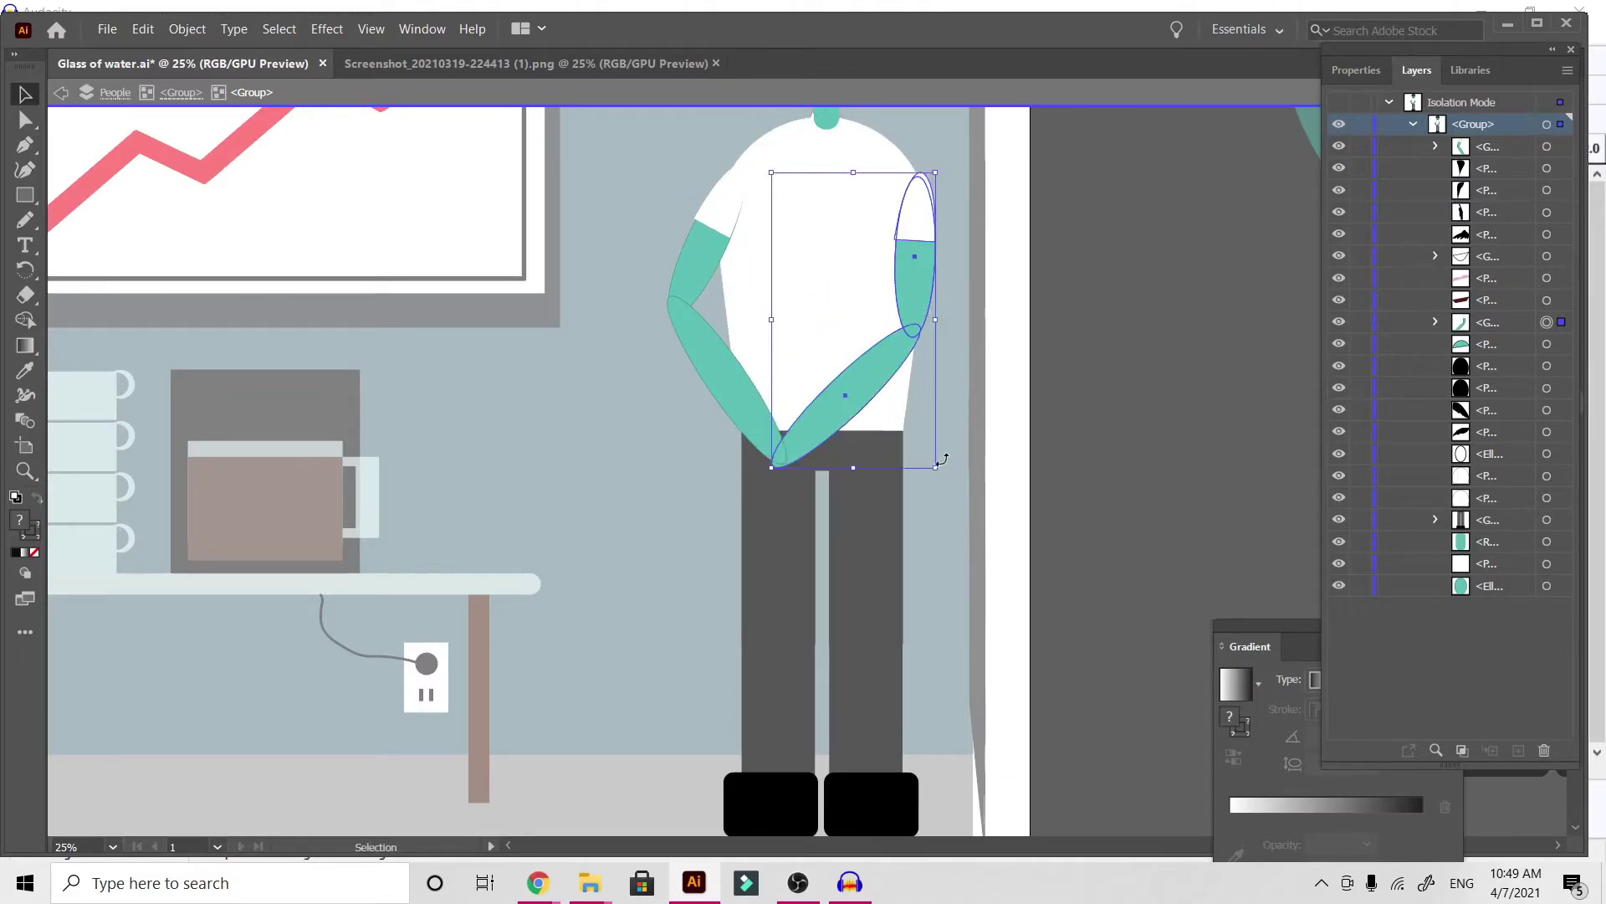
drag(950, 474, 987, 458)
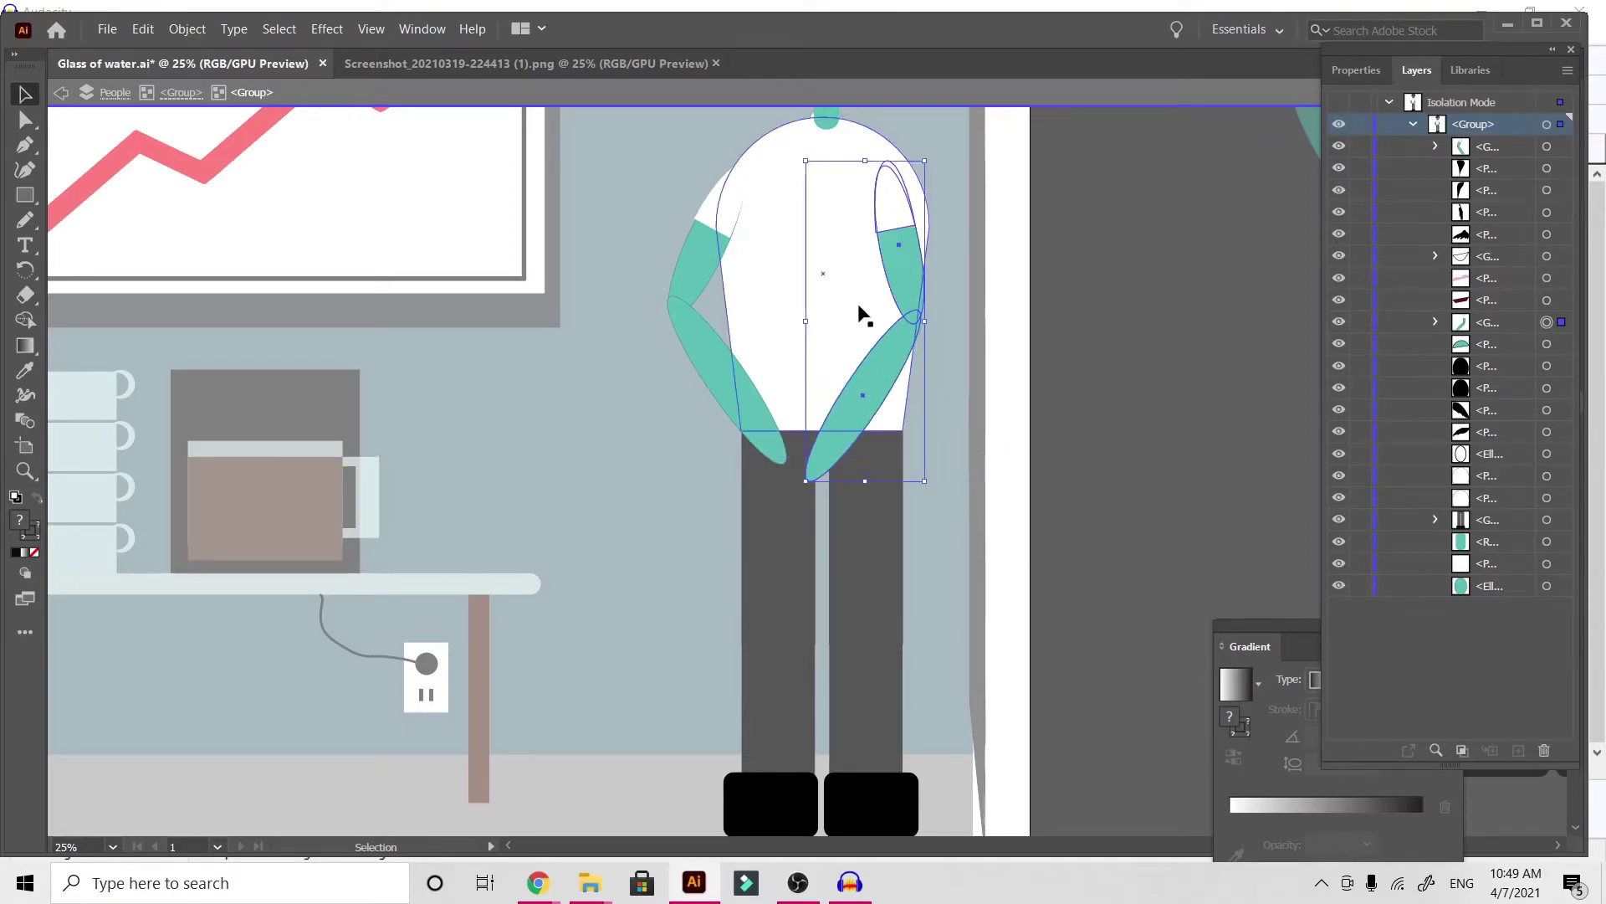
drag(905, 264, 932, 267)
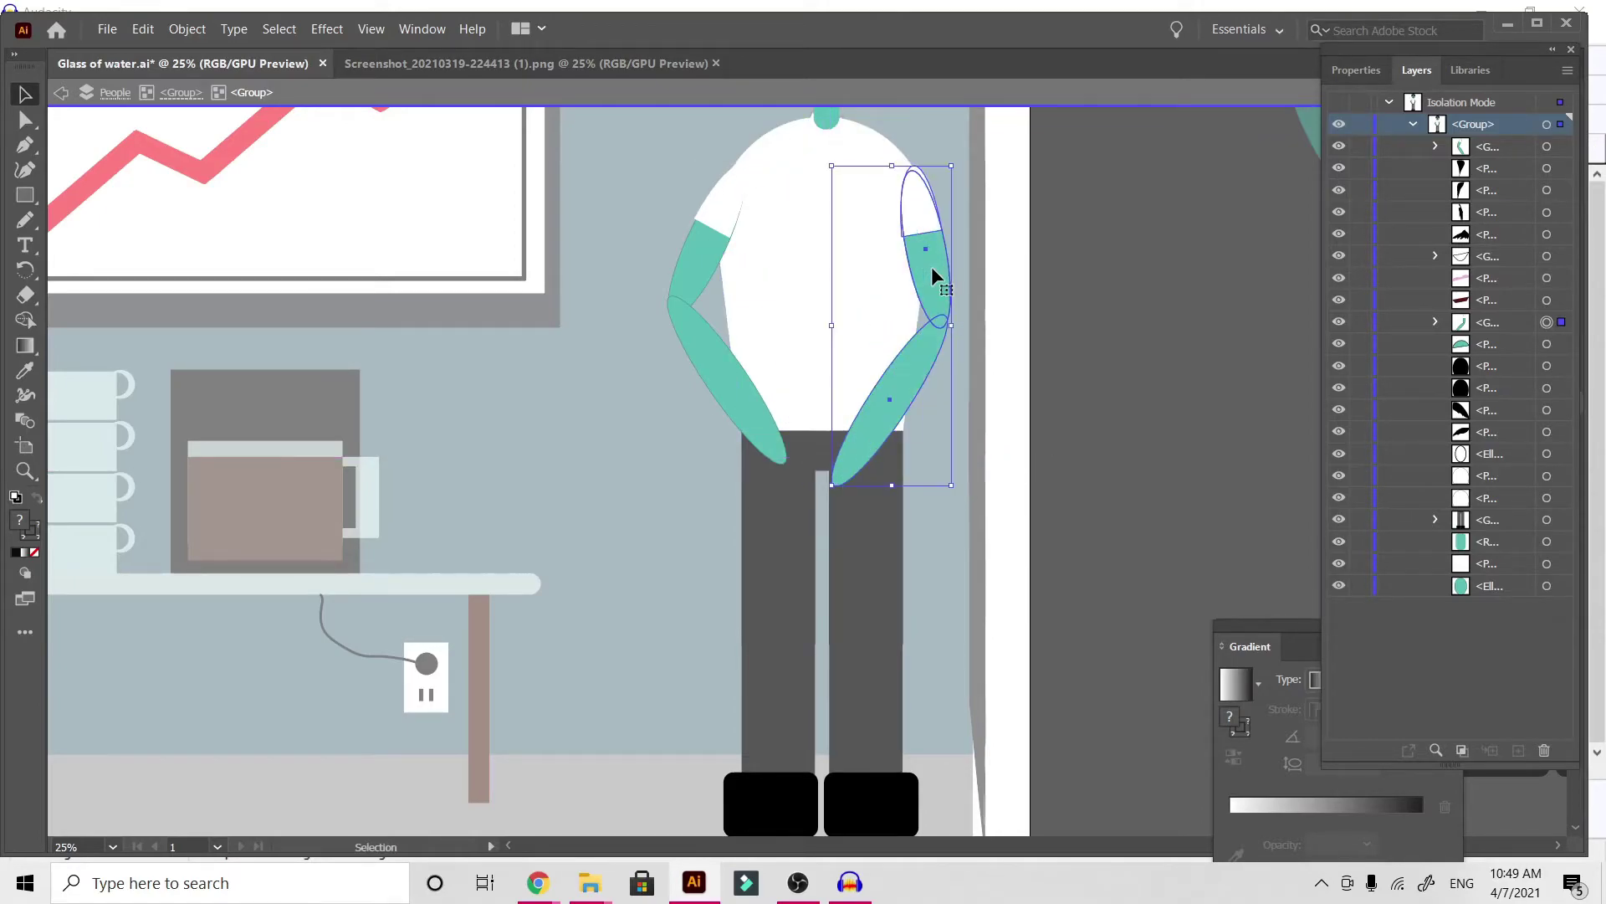
double_click(1117, 304)
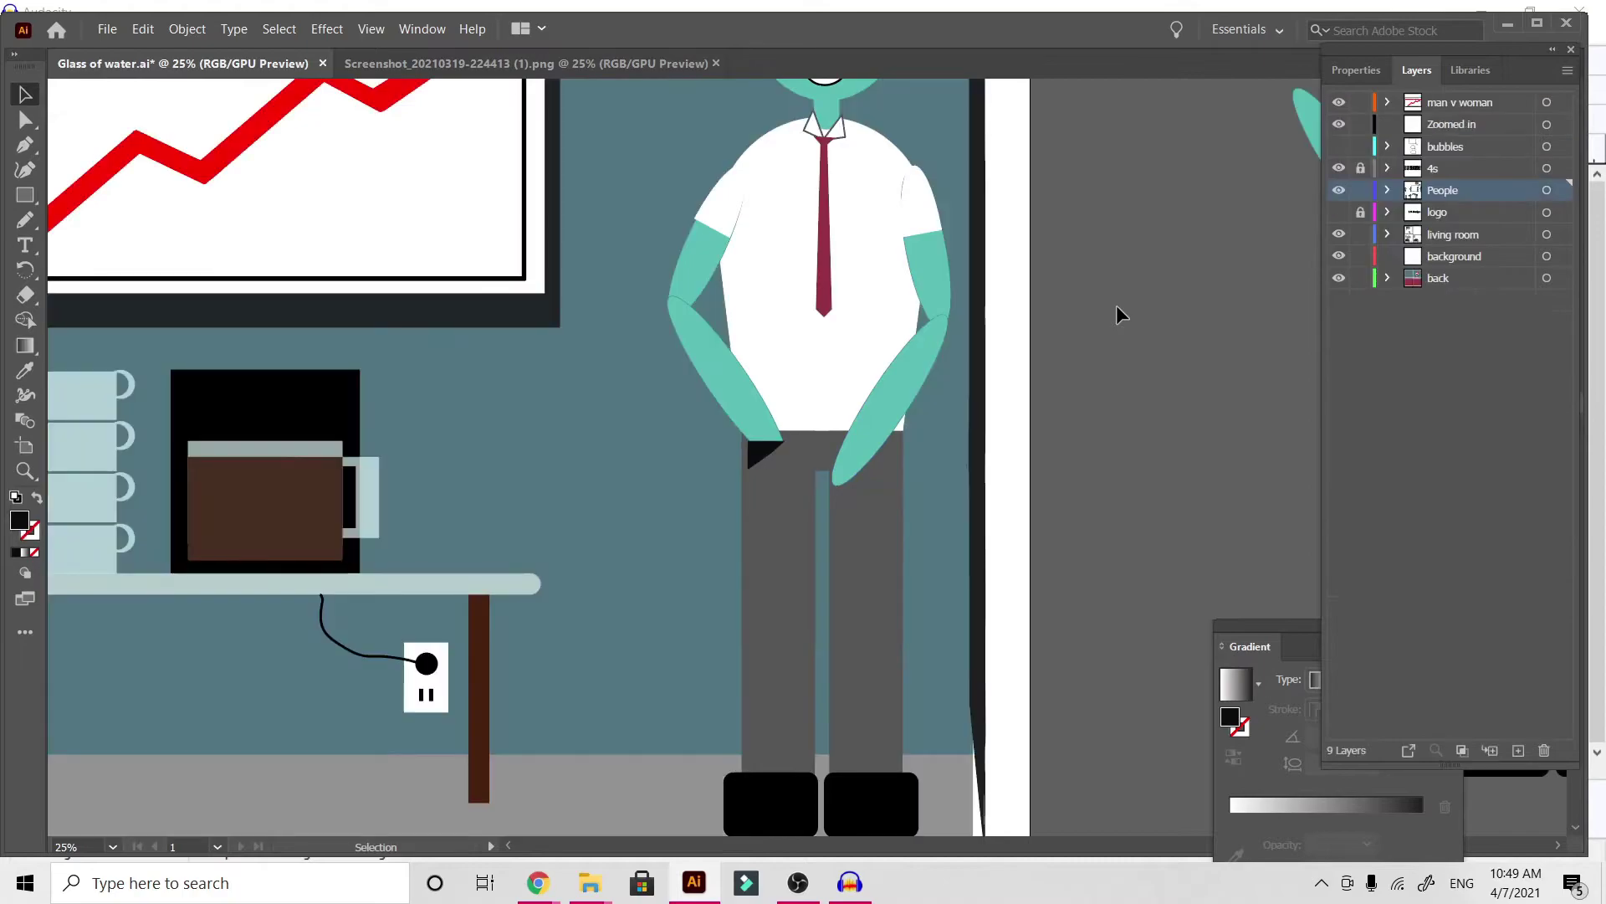
Isolate the pocket arm's group, rotate its forearm to a flatter angle, and shift it outward from the body
scroll(1116, 304, down, 3)
scroll(607, 586, left, 3)
scroll(607, 585, right, 5)
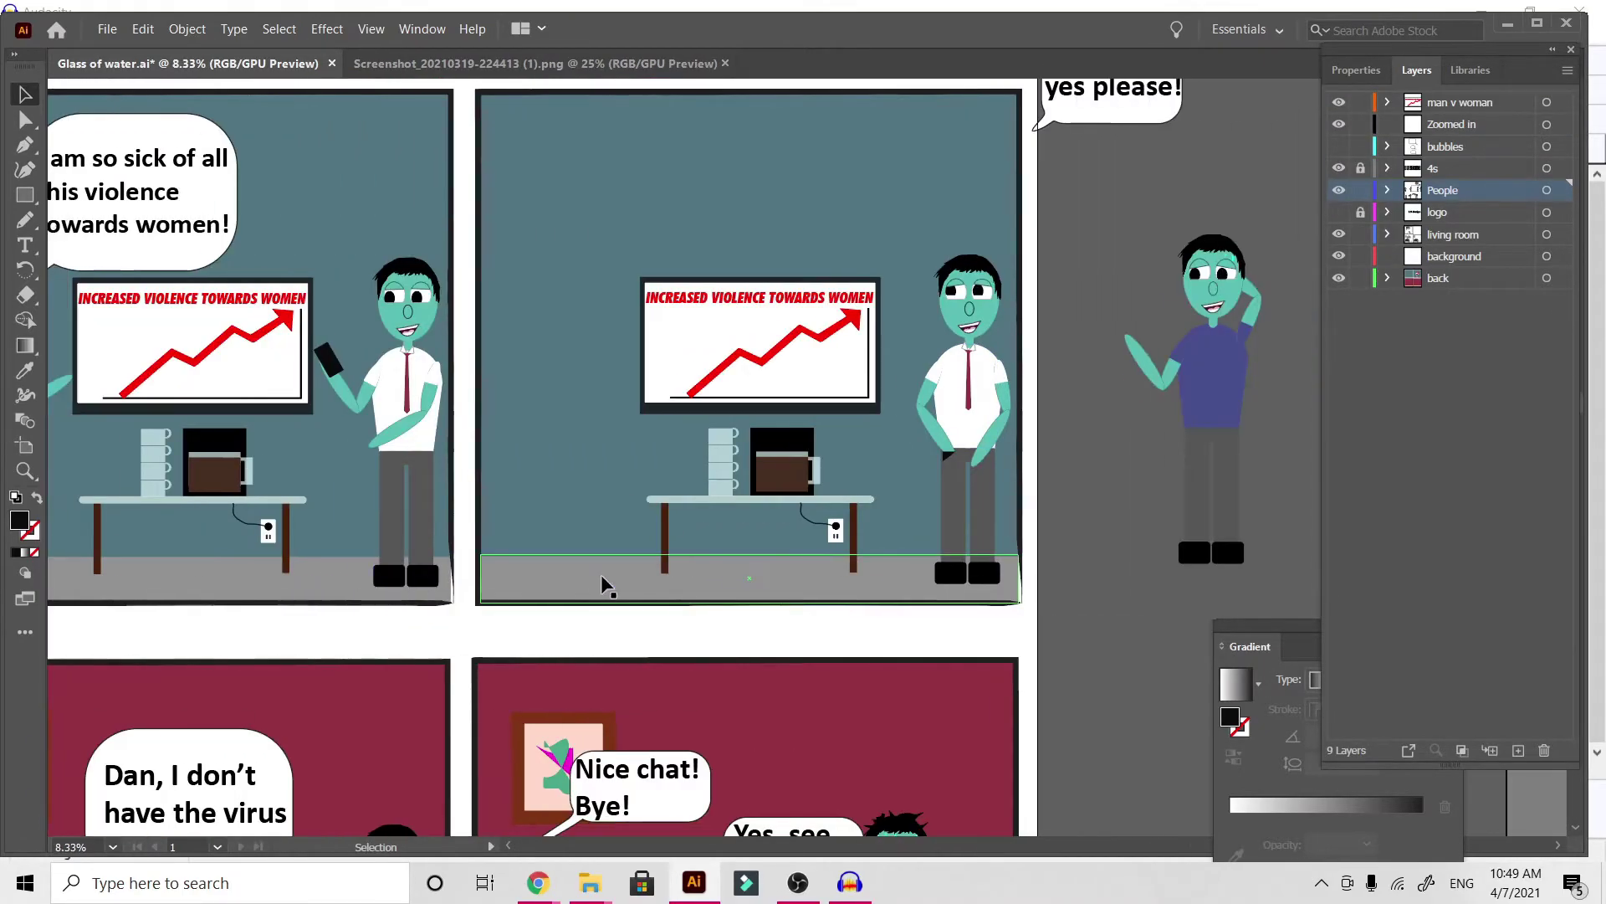
scroll(604, 583, right, 2)
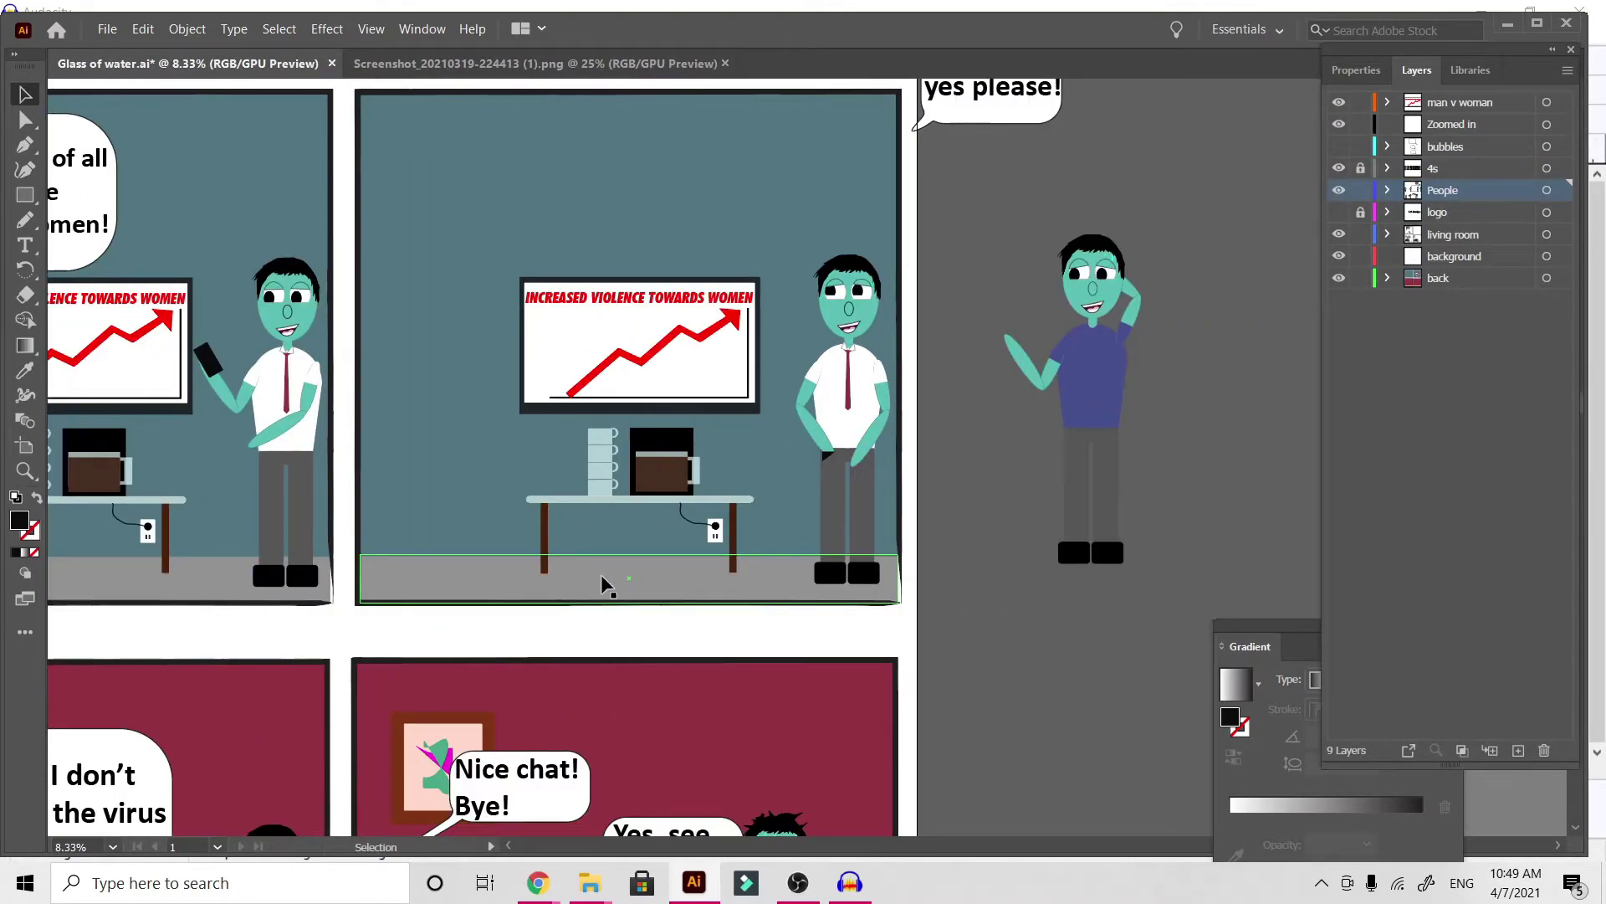
scroll(607, 585, up, 6)
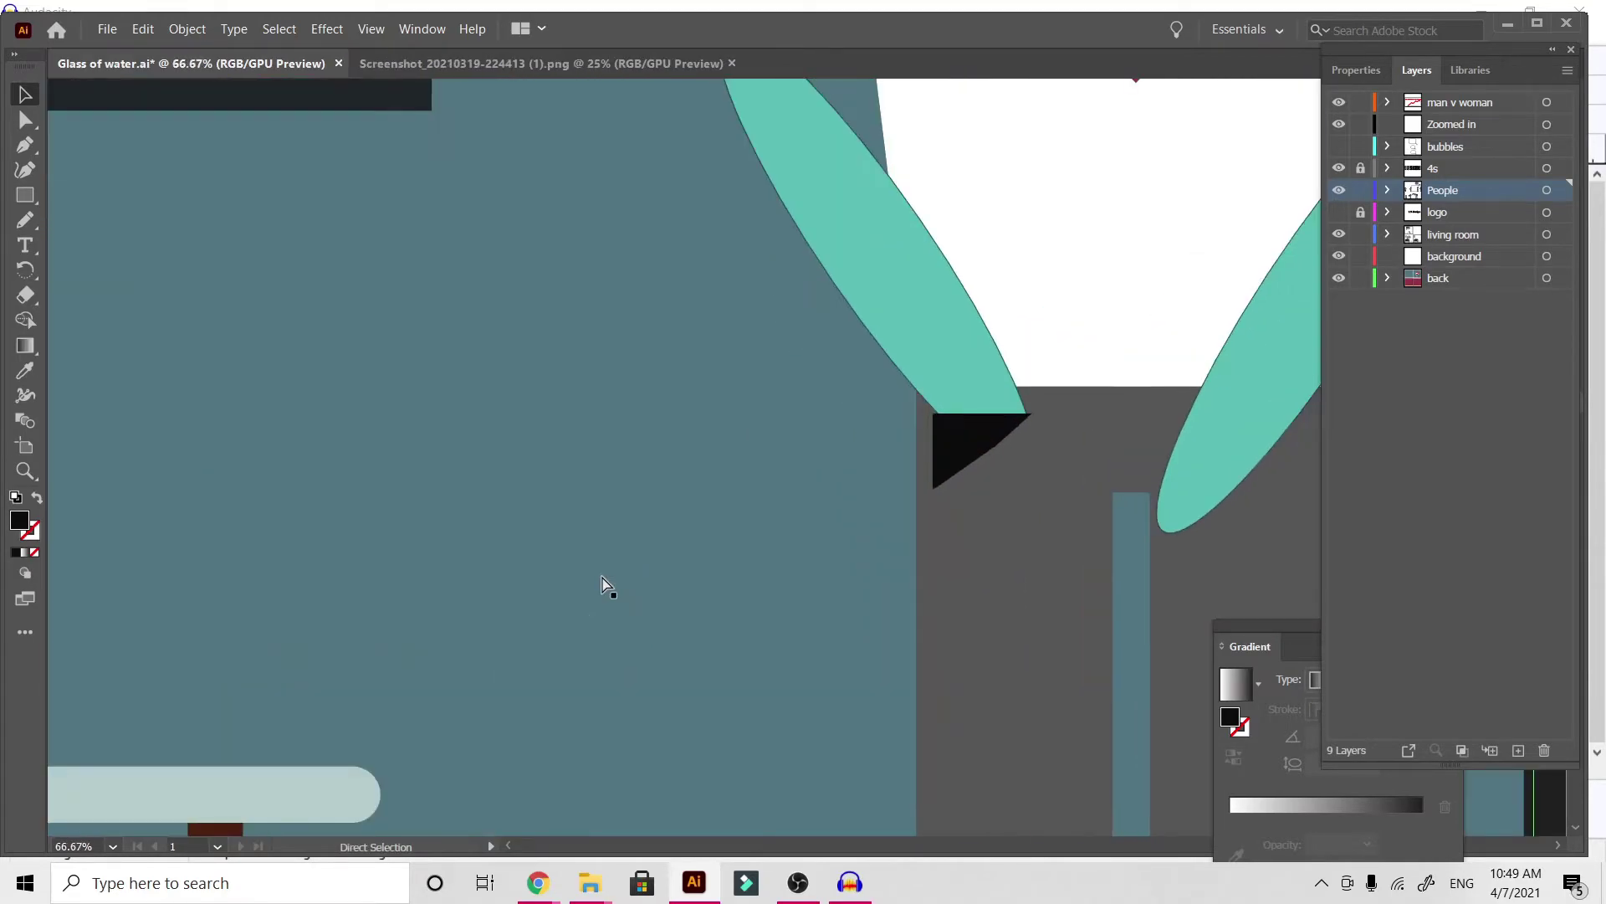
double_click(929, 329)
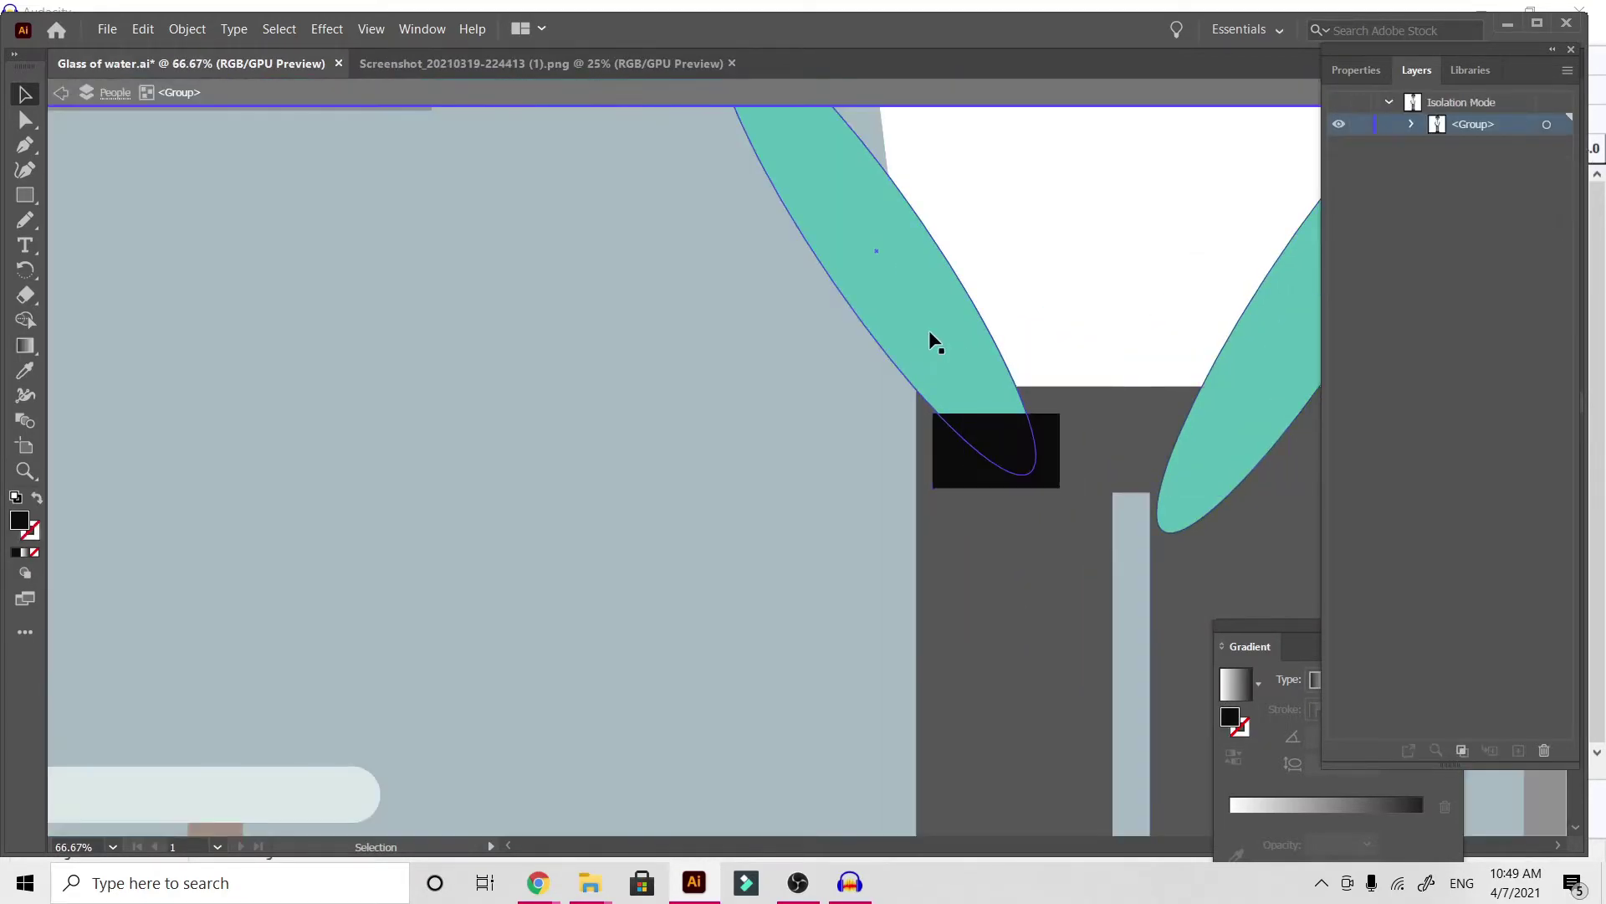
double_click(877, 302)
click(878, 302)
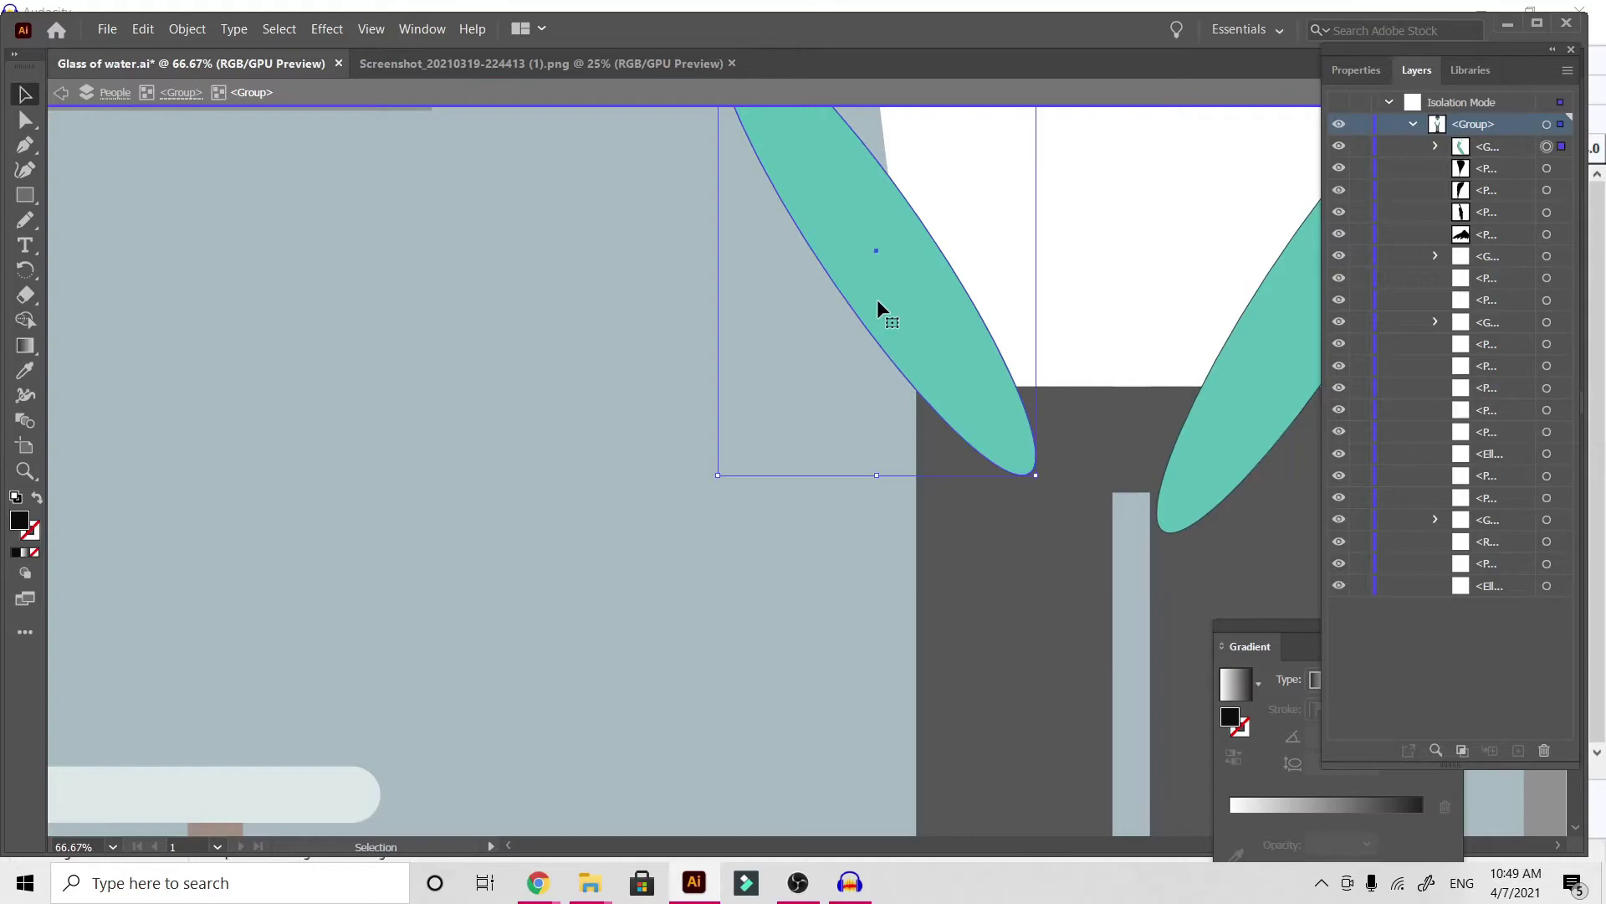
scroll(1037, 495, up, 5)
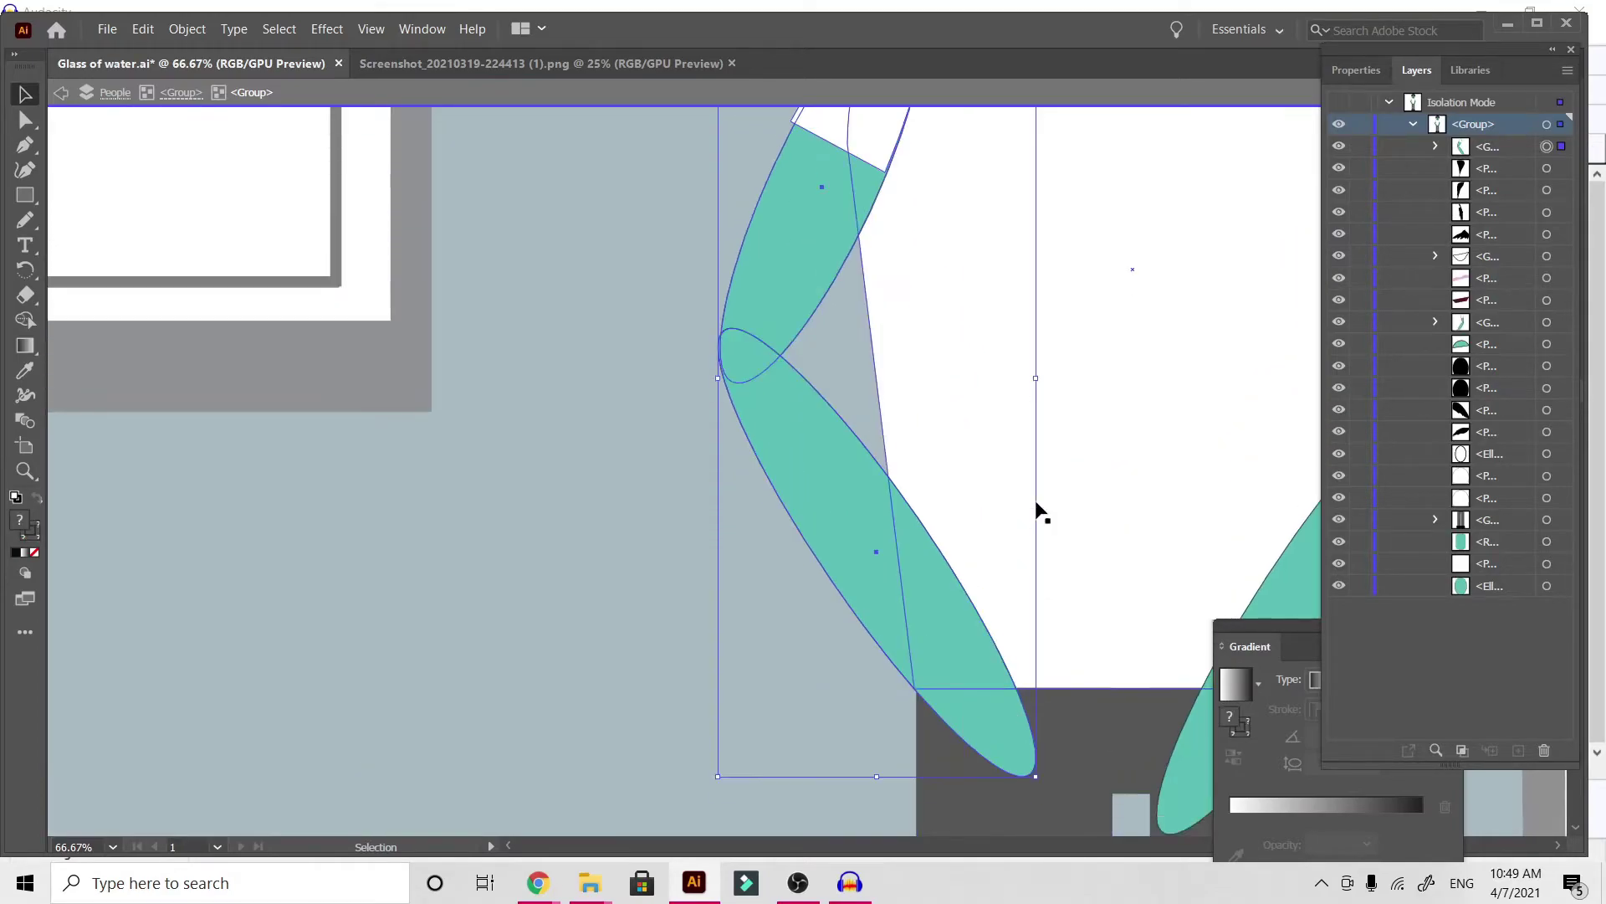
double_click(870, 609)
click(870, 609)
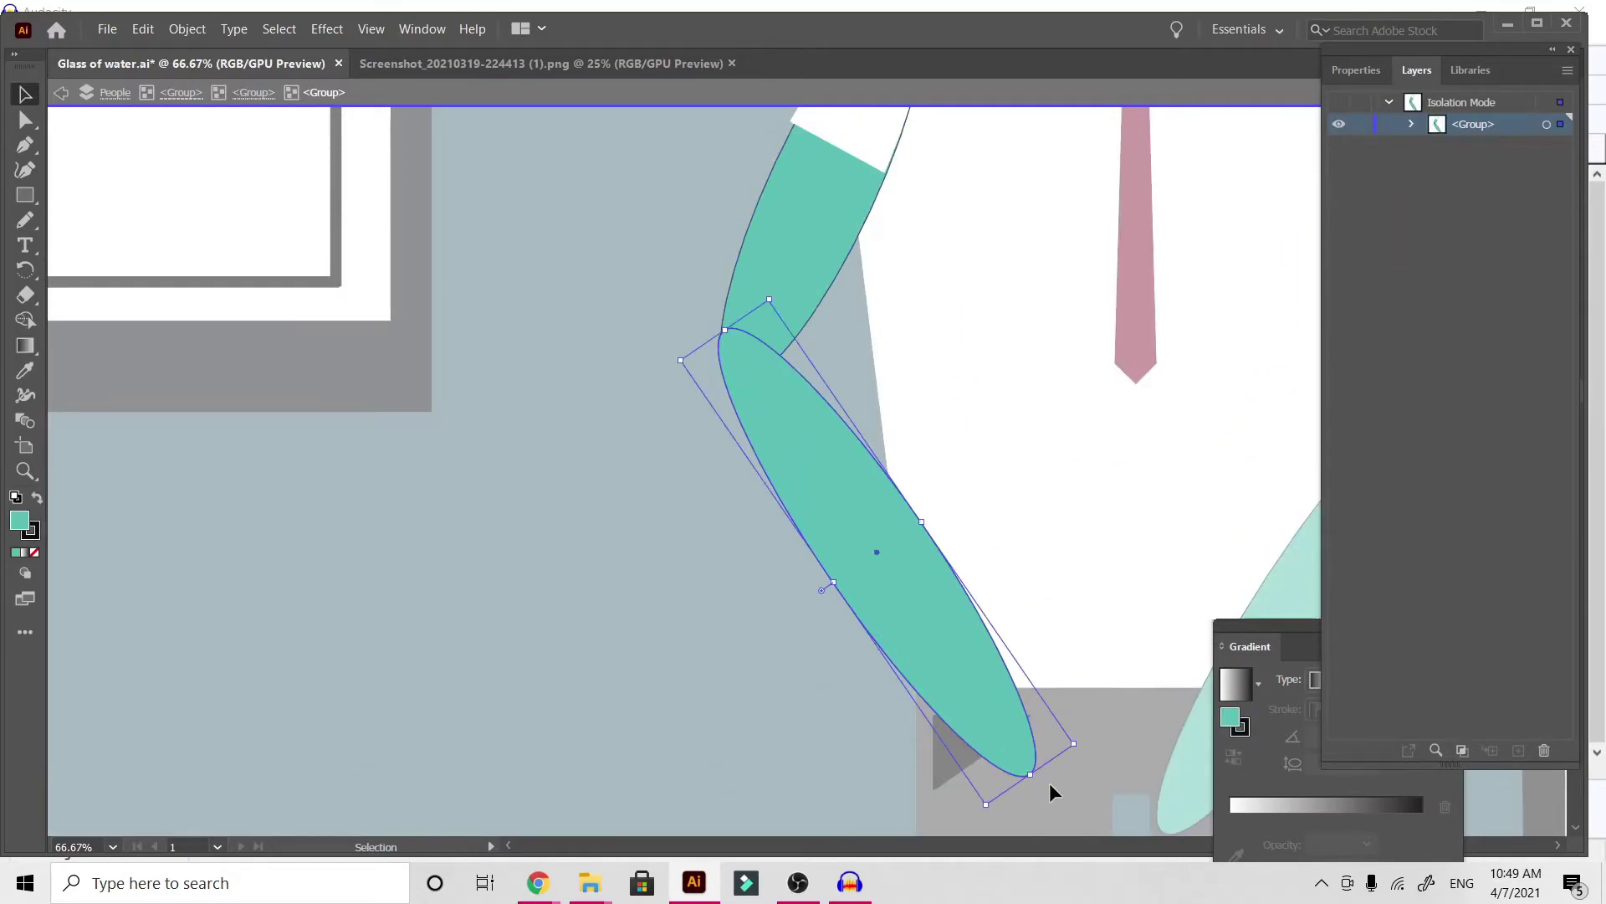
drag(1043, 783, 1061, 753)
drag(947, 680, 905, 661)
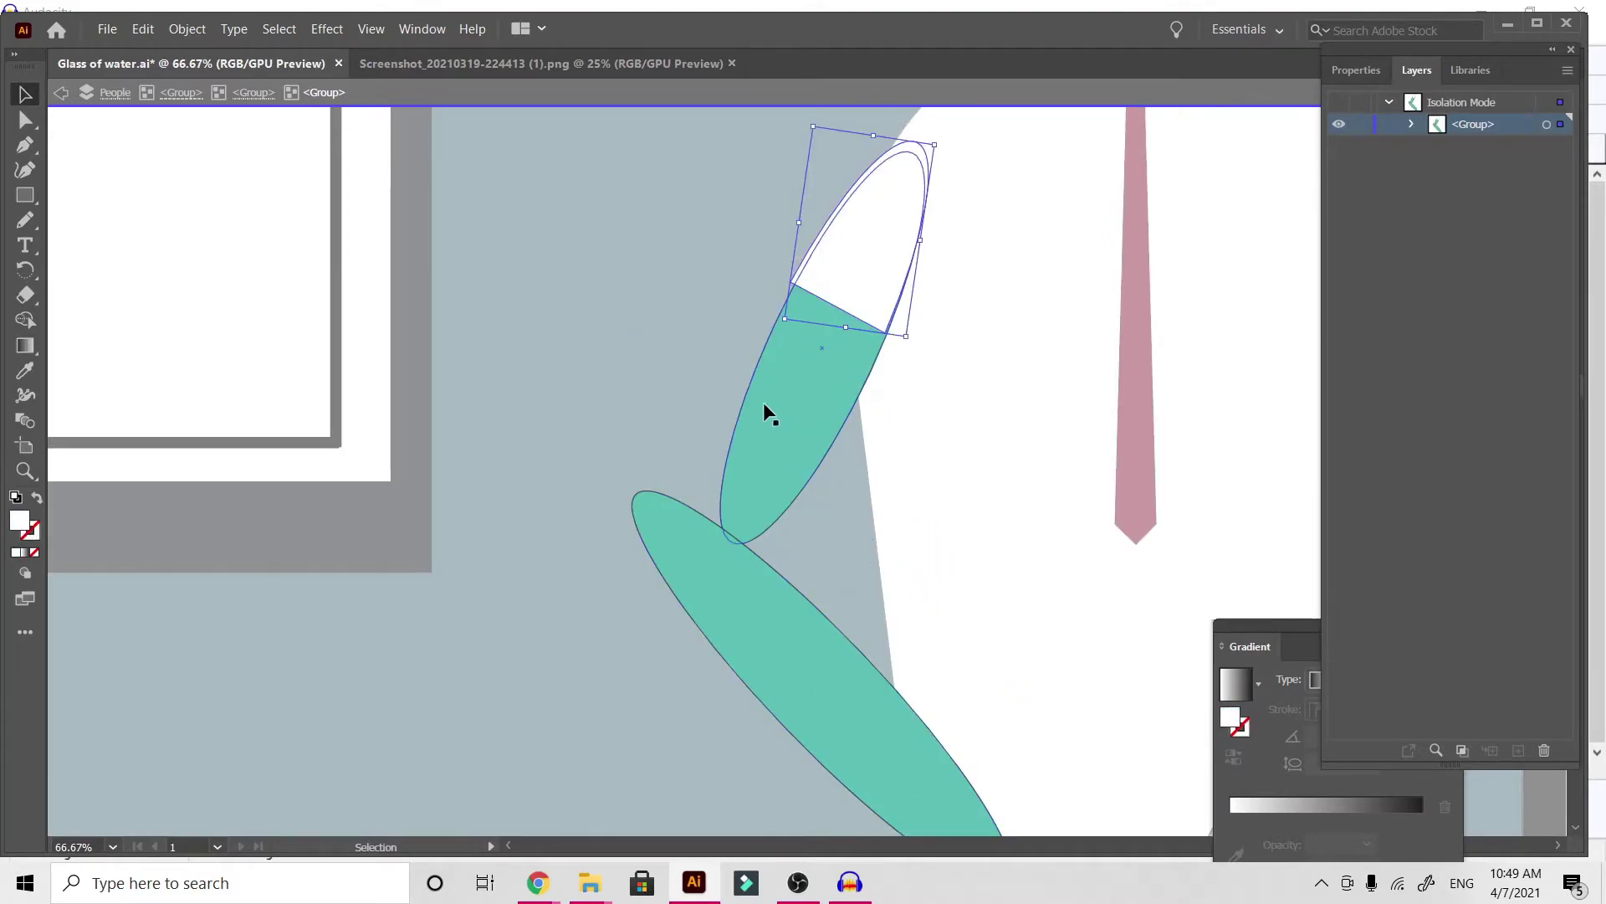
Rotate the pocket arm's upper arm and sleeve outward, move them to meet the forearm at the elbow, and exit isolation
scroll(764, 407, up, 3)
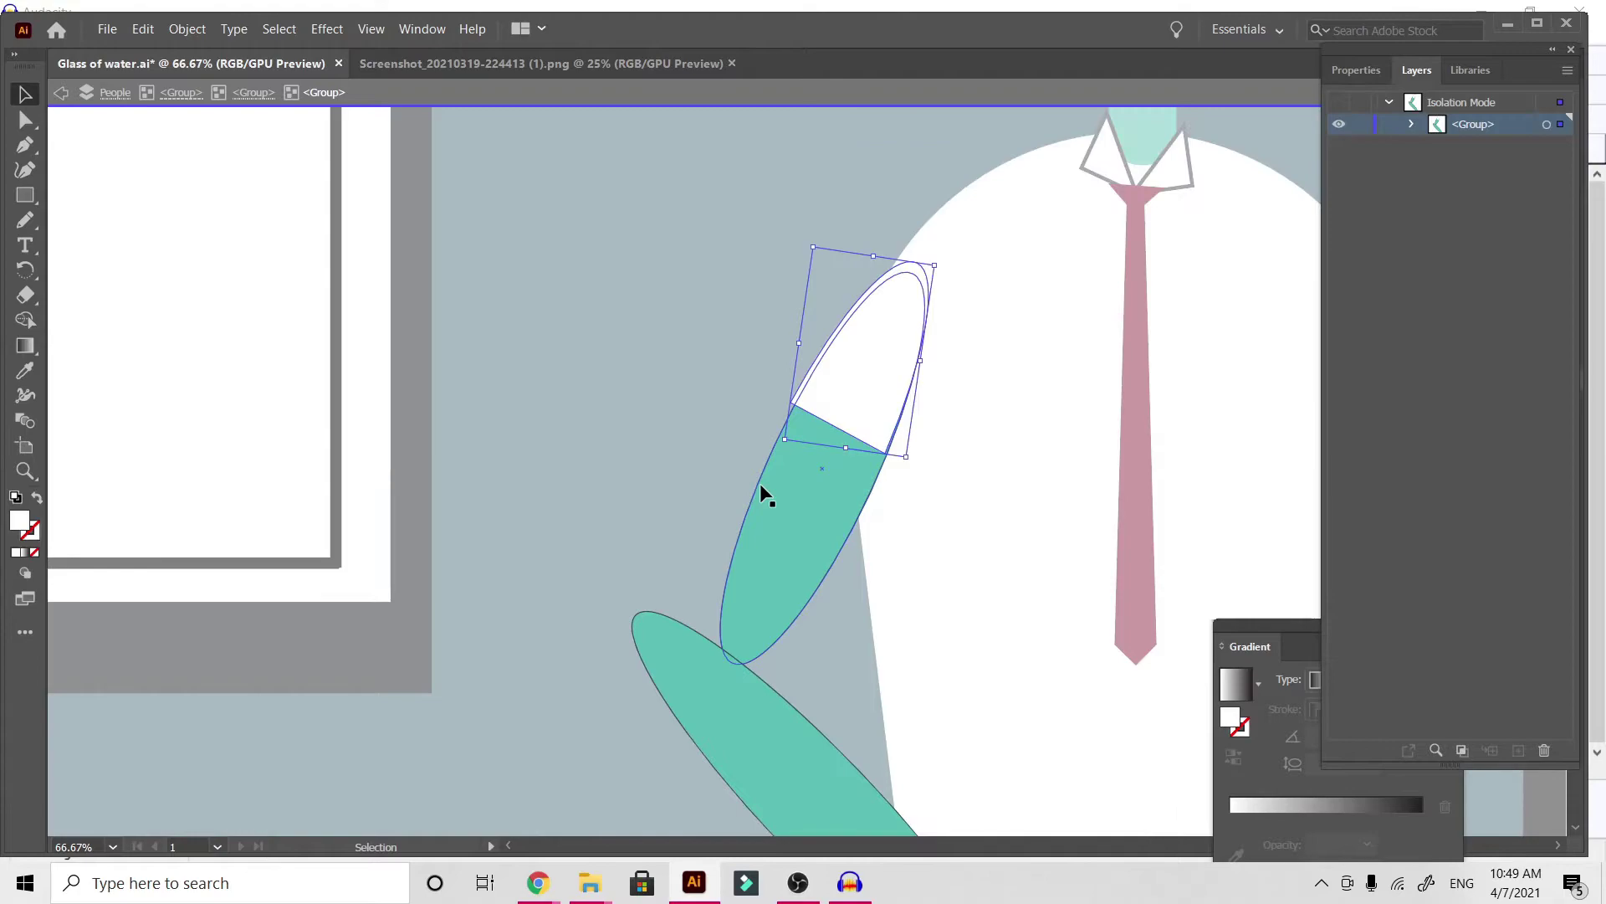
click(774, 541)
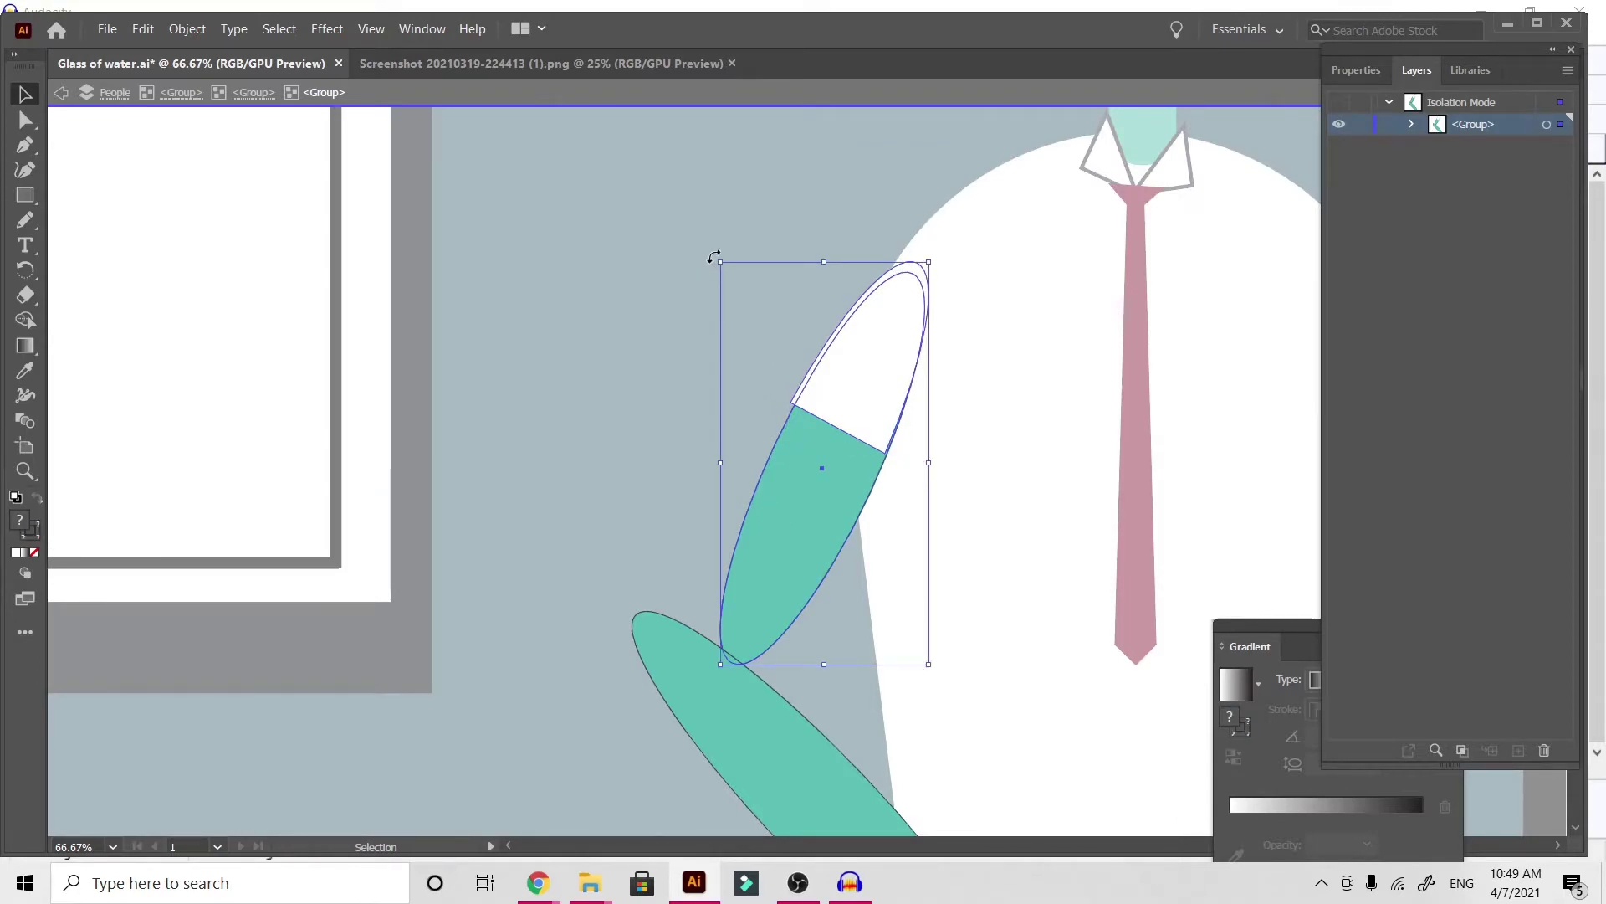
drag(714, 257, 771, 268)
drag(774, 559, 735, 542)
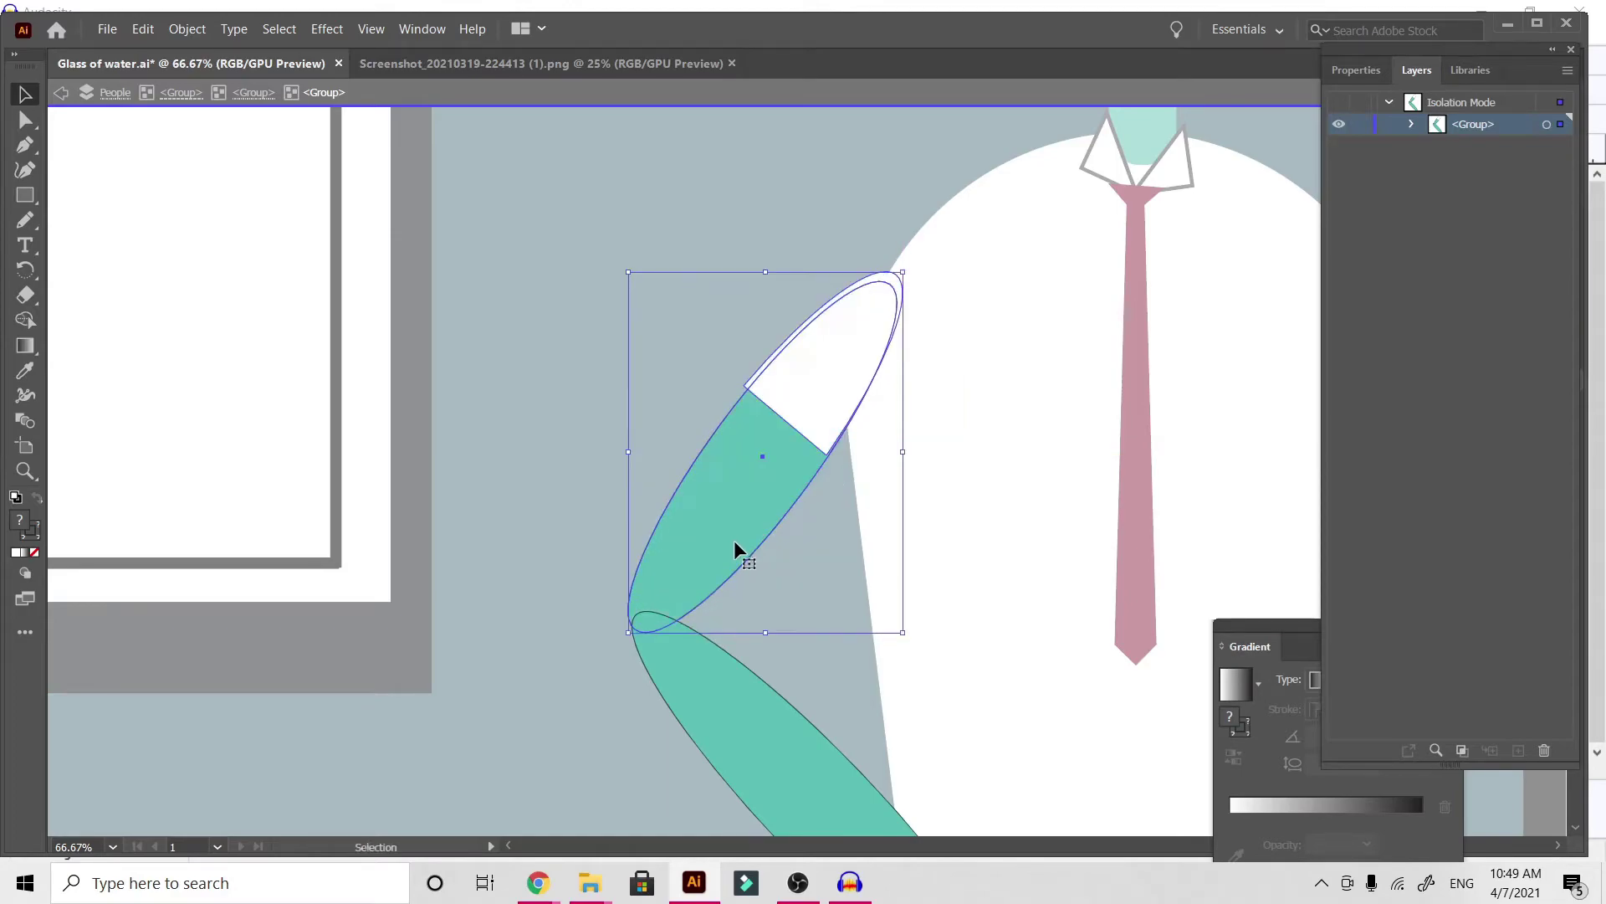
double_click(583, 660)
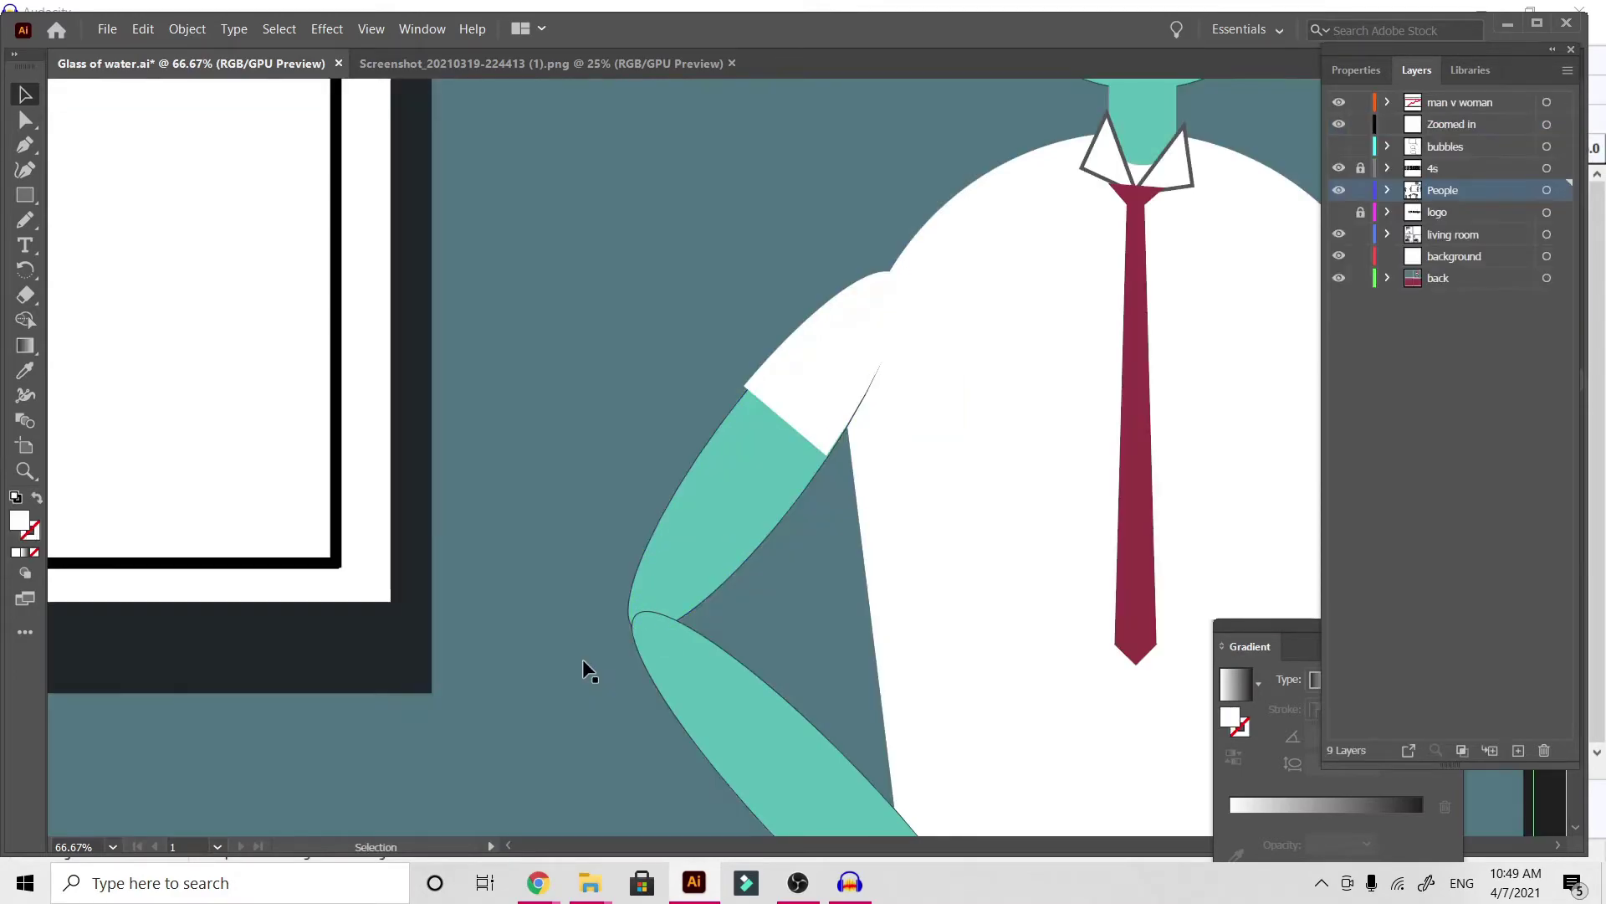
Isolate the pocket arm's group again, rotate its forearm slightly to fit the hand at the pocket opening, and exit isolation
key(ctrl+minus)
key(ctrl+minus)
key(ctrl+minus)
key(ctrl+minus)
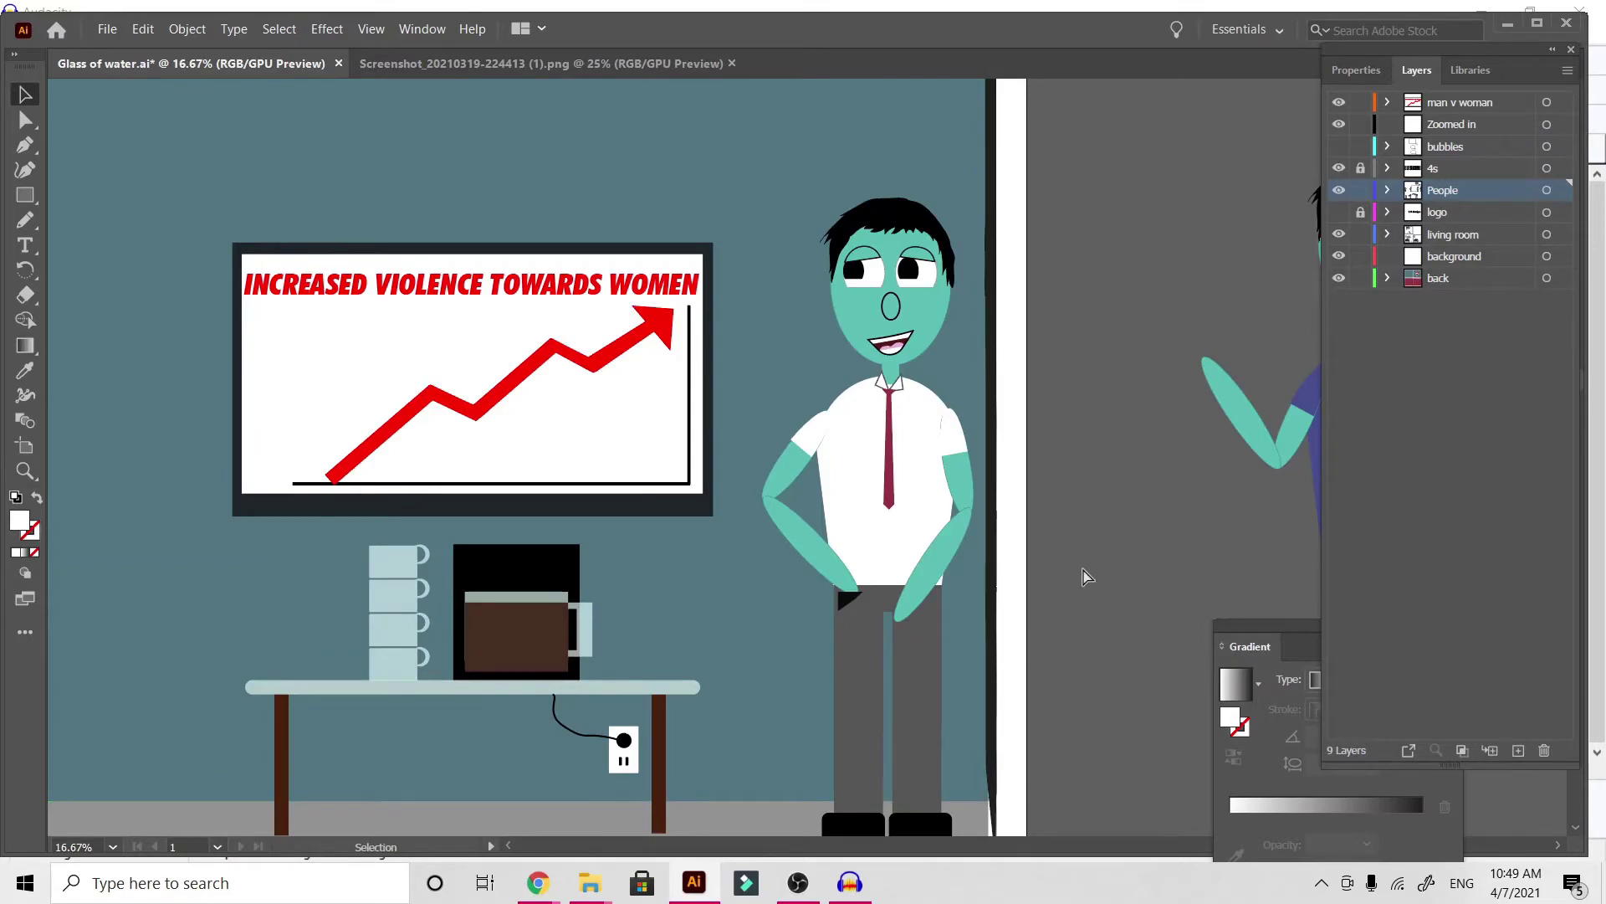
key(ctrl+minus)
key(ctrl+plus)
key(ctrl+plus)
key(ctrl+plus)
key(ctrl+plus)
key(ctrl+plus)
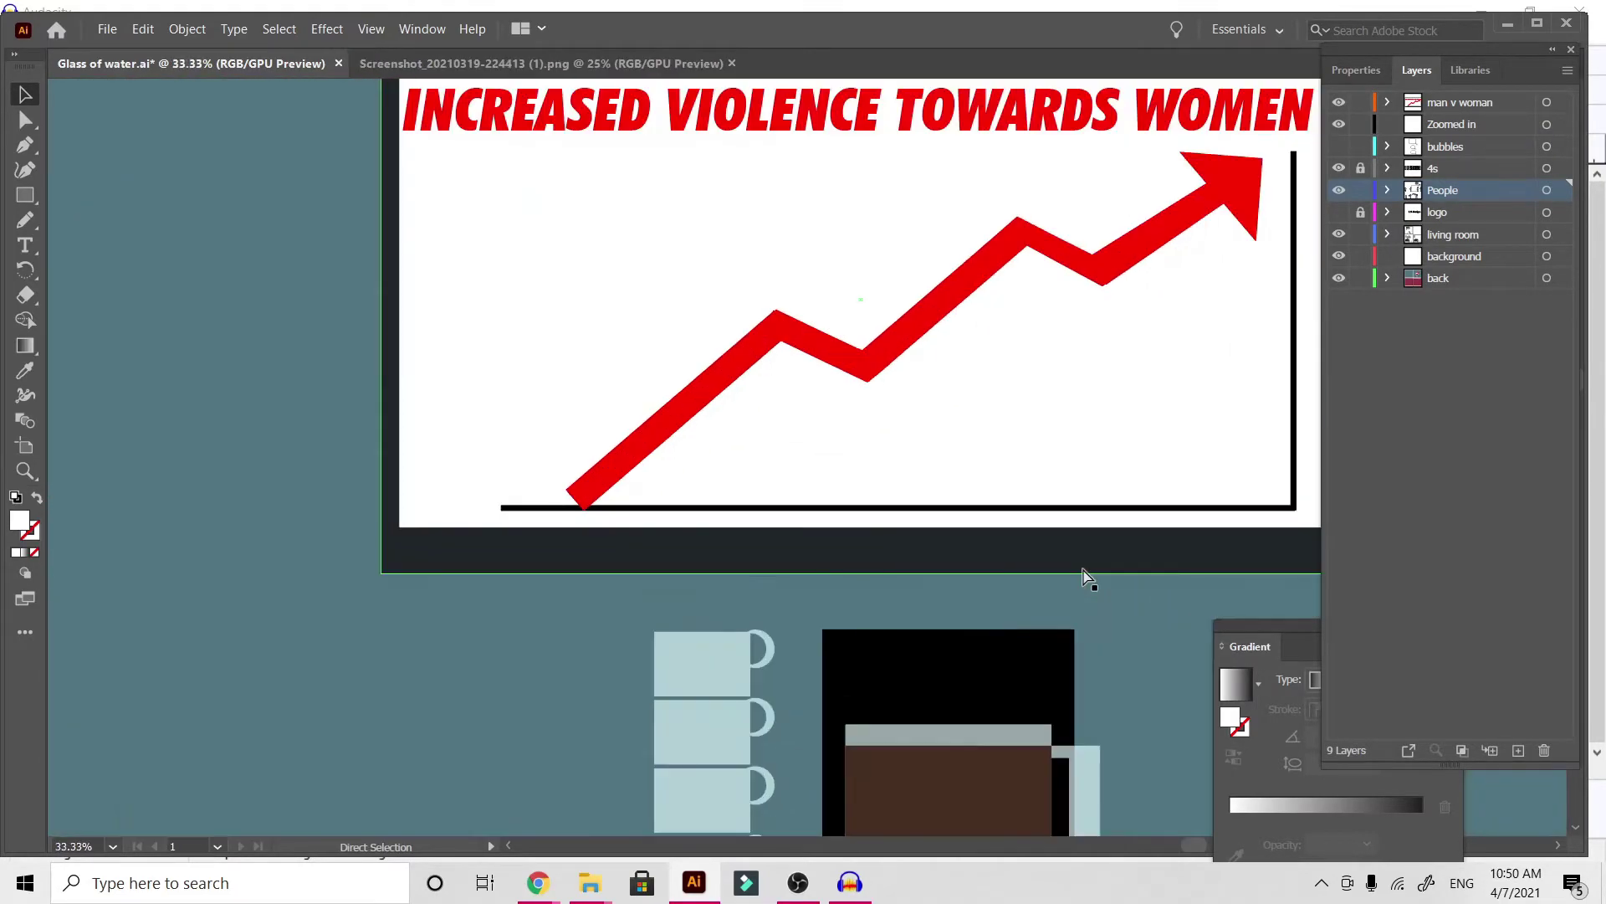
scroll(1082, 565, right, 5)
scroll(746, 512, down, 4)
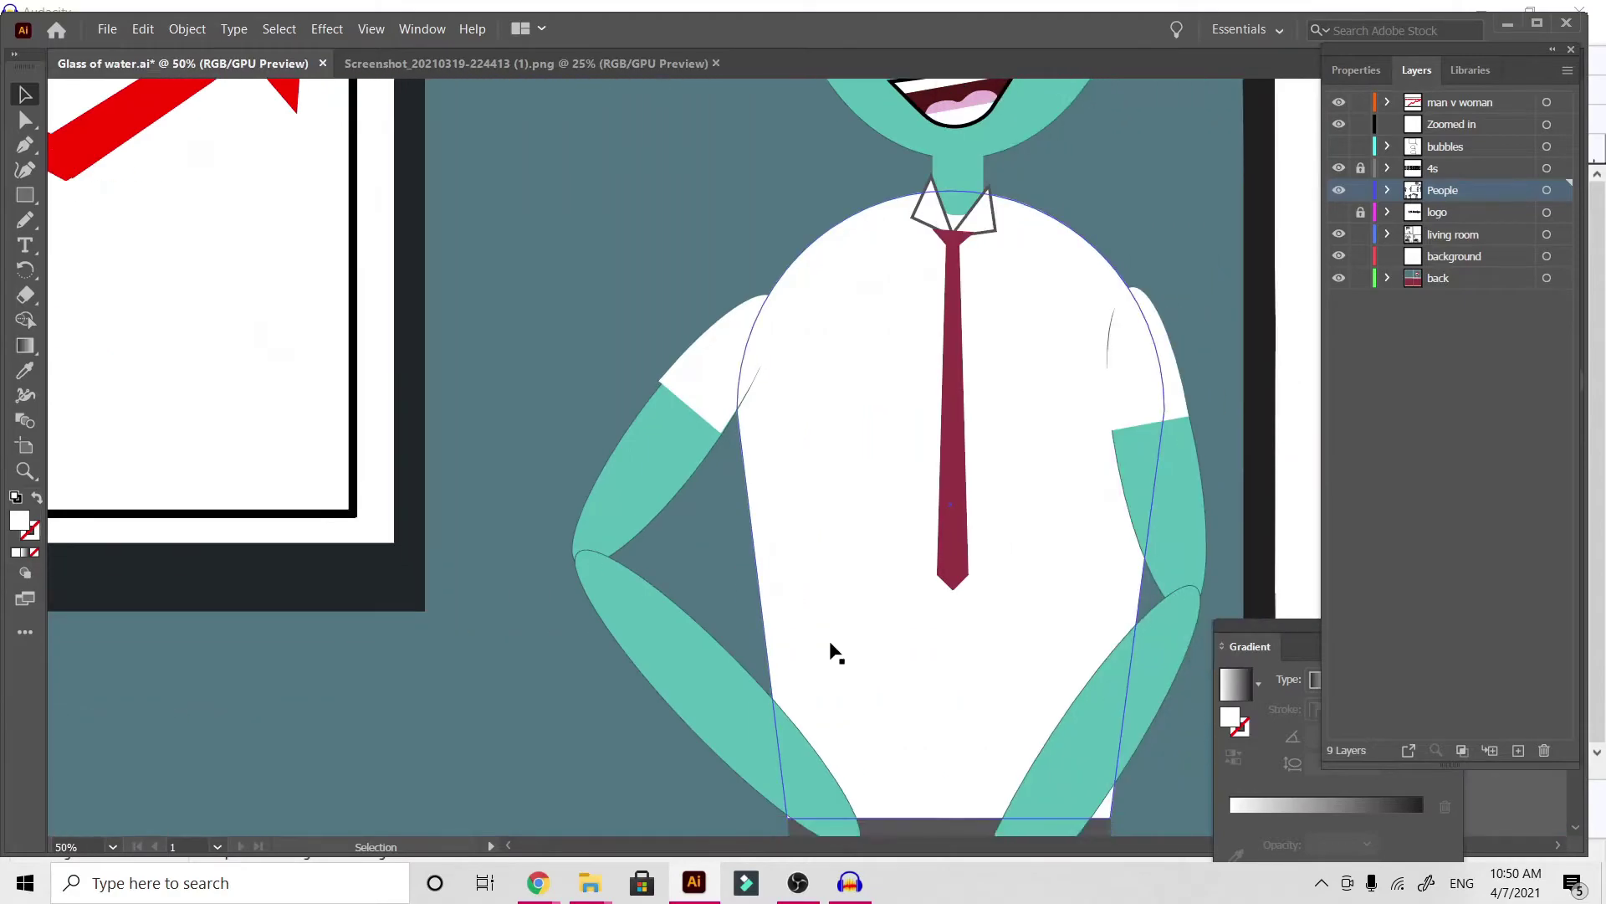
double_click(760, 504)
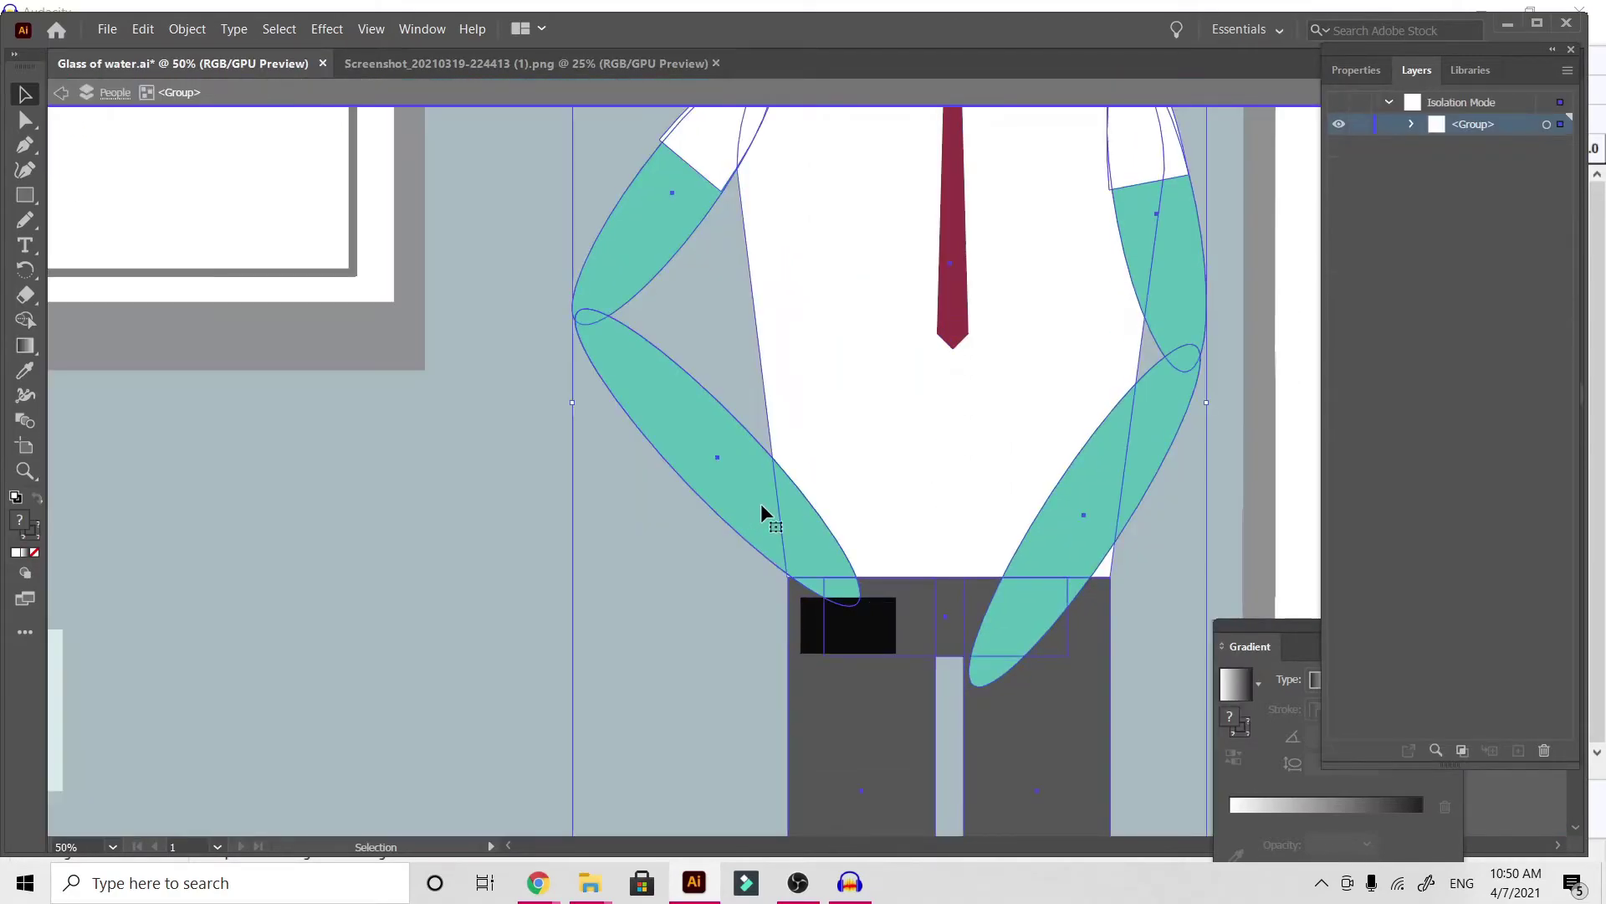
click(731, 487)
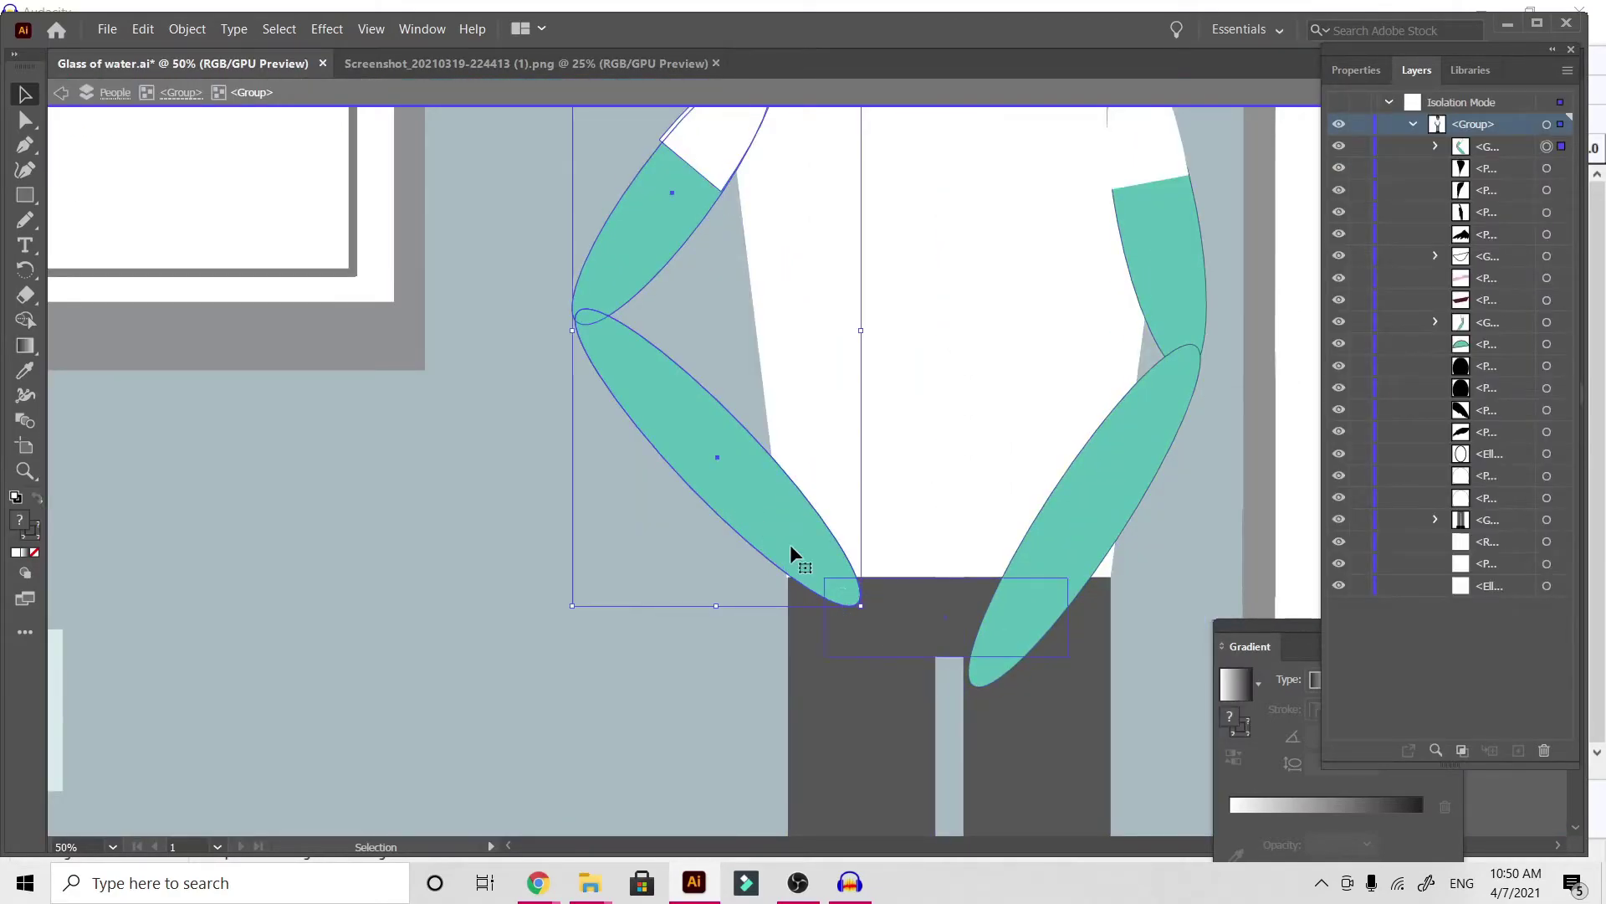
double_click(755, 505)
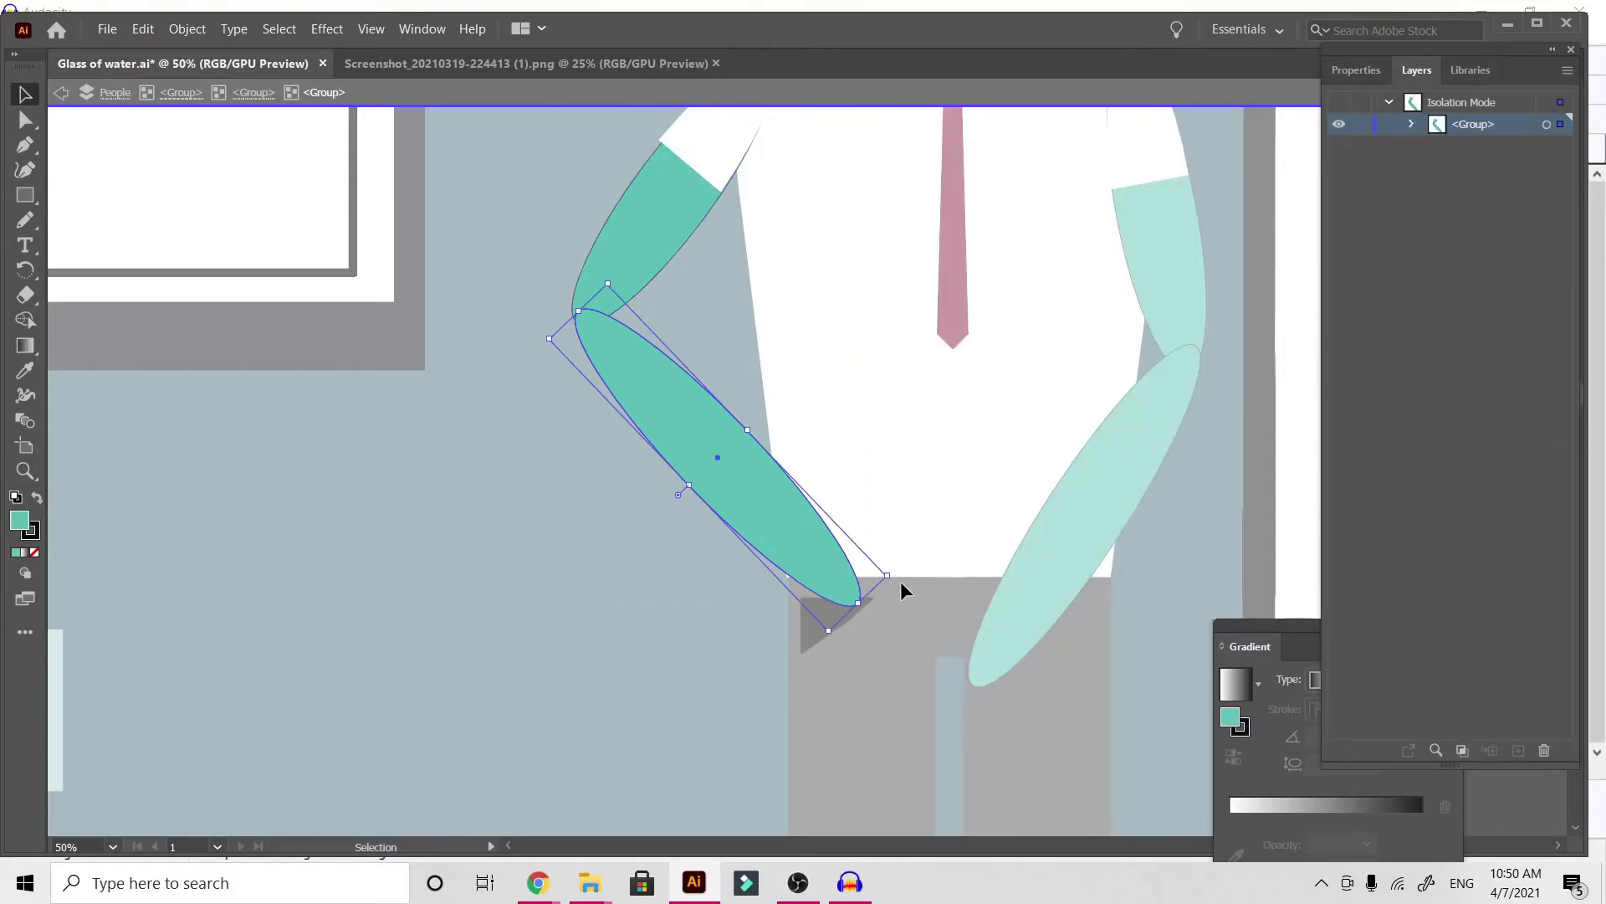
drag(894, 579, 889, 574)
double_click(549, 614)
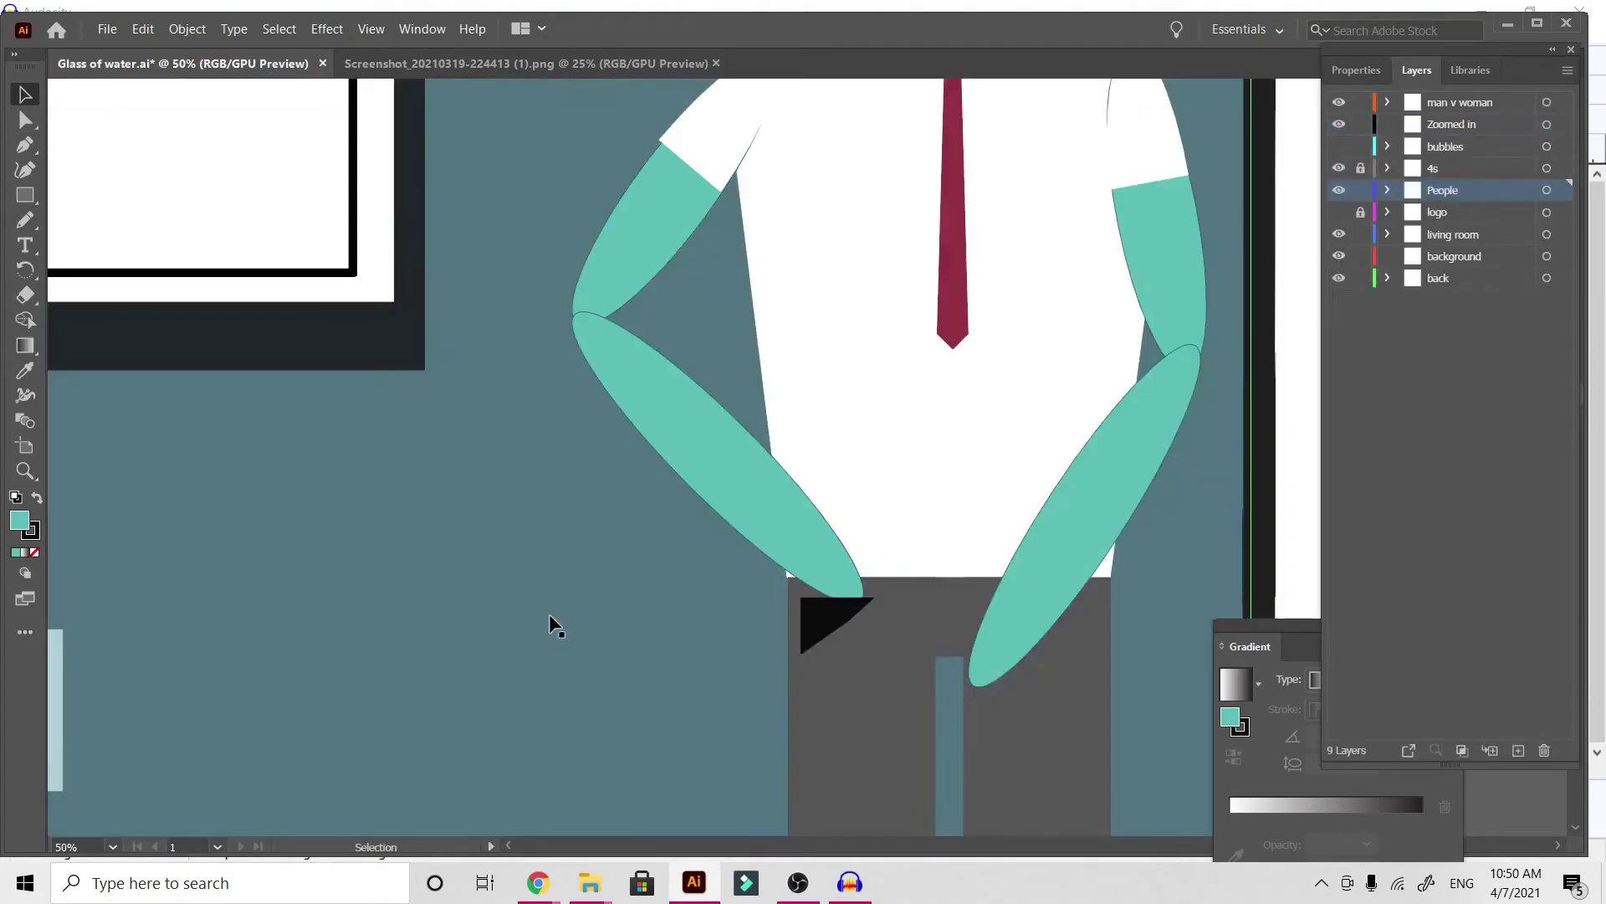
Copy the first panel's "I am so sick of all this violence towards women!" speech bubble into the second panel, above the chart
scroll(1202, 509, right, 3)
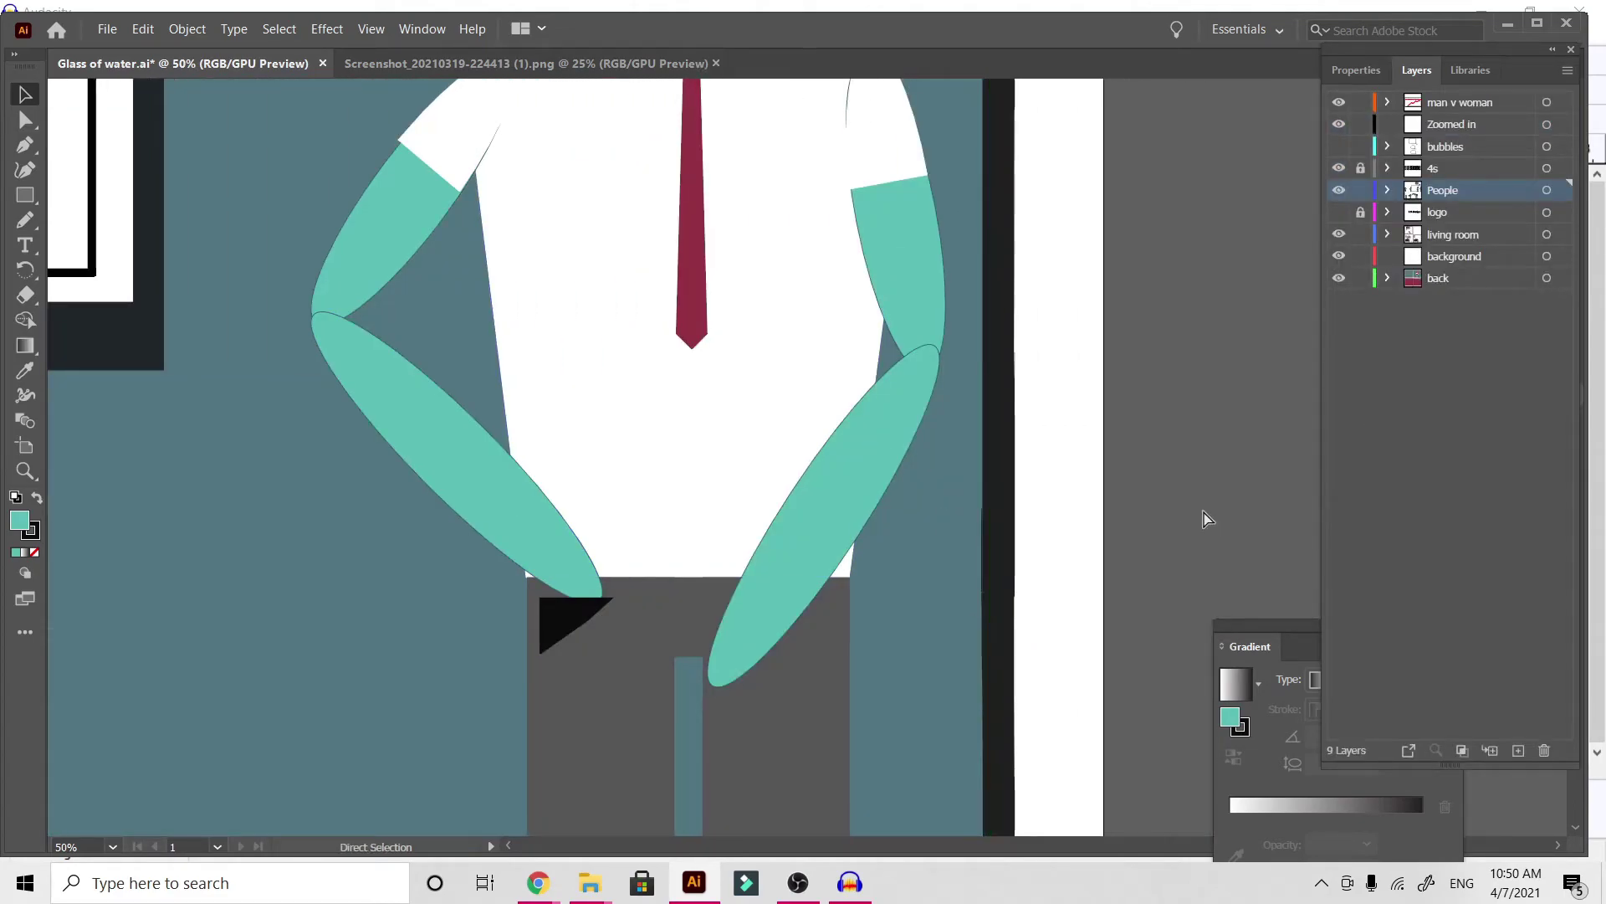
key(ctrl+minus)
key(ctrl+minus)
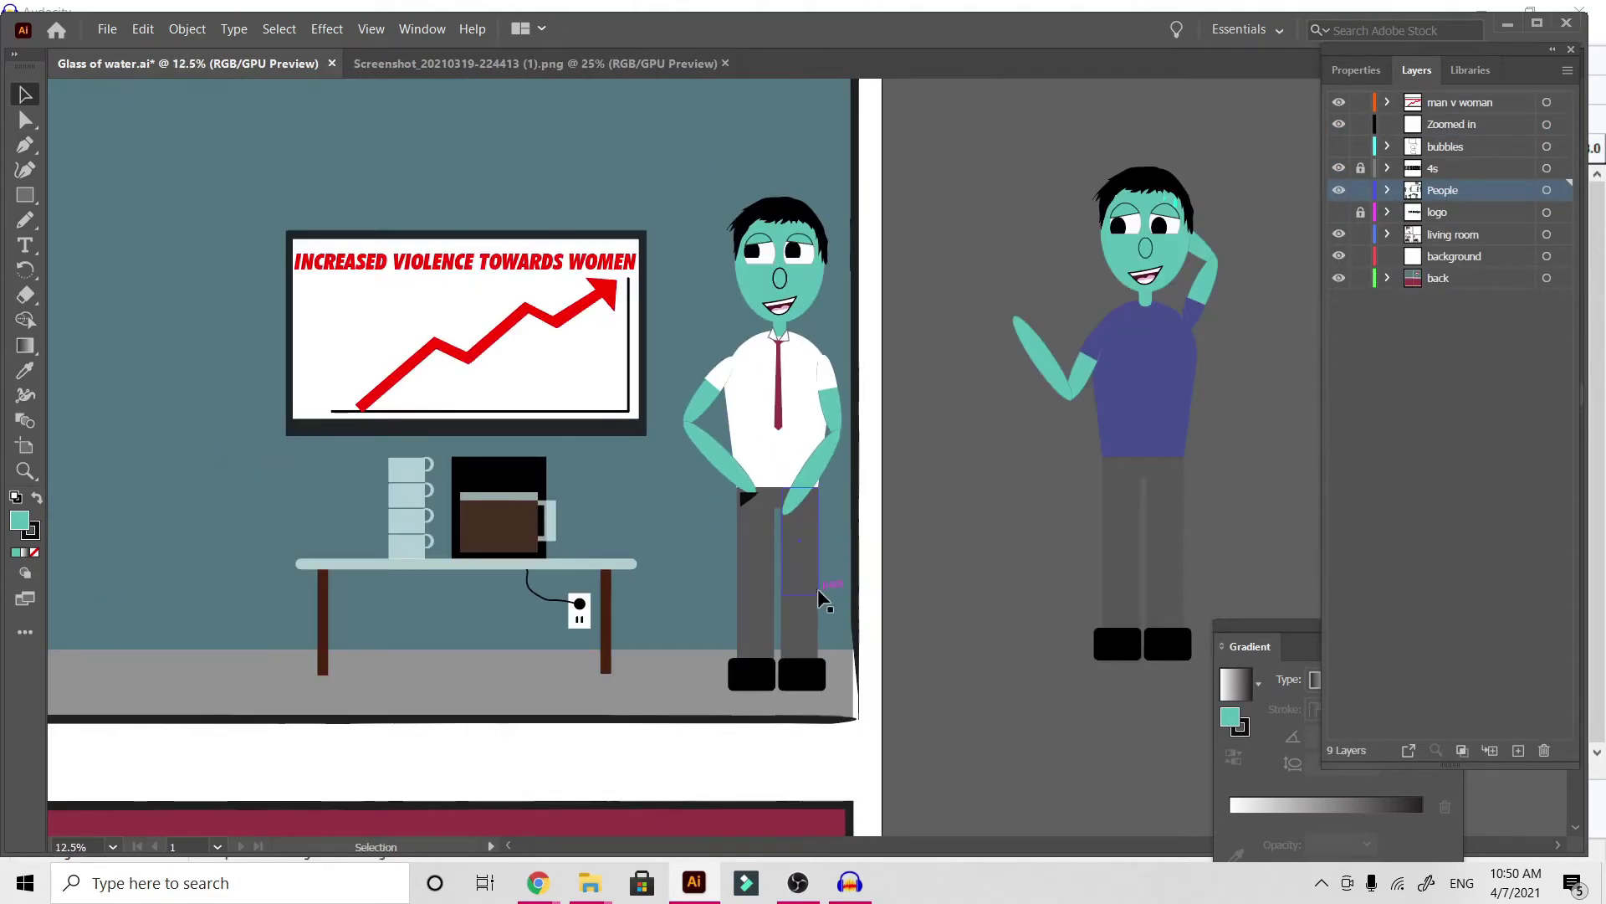
key(ctrl+minus)
scroll(816, 589, right, 3)
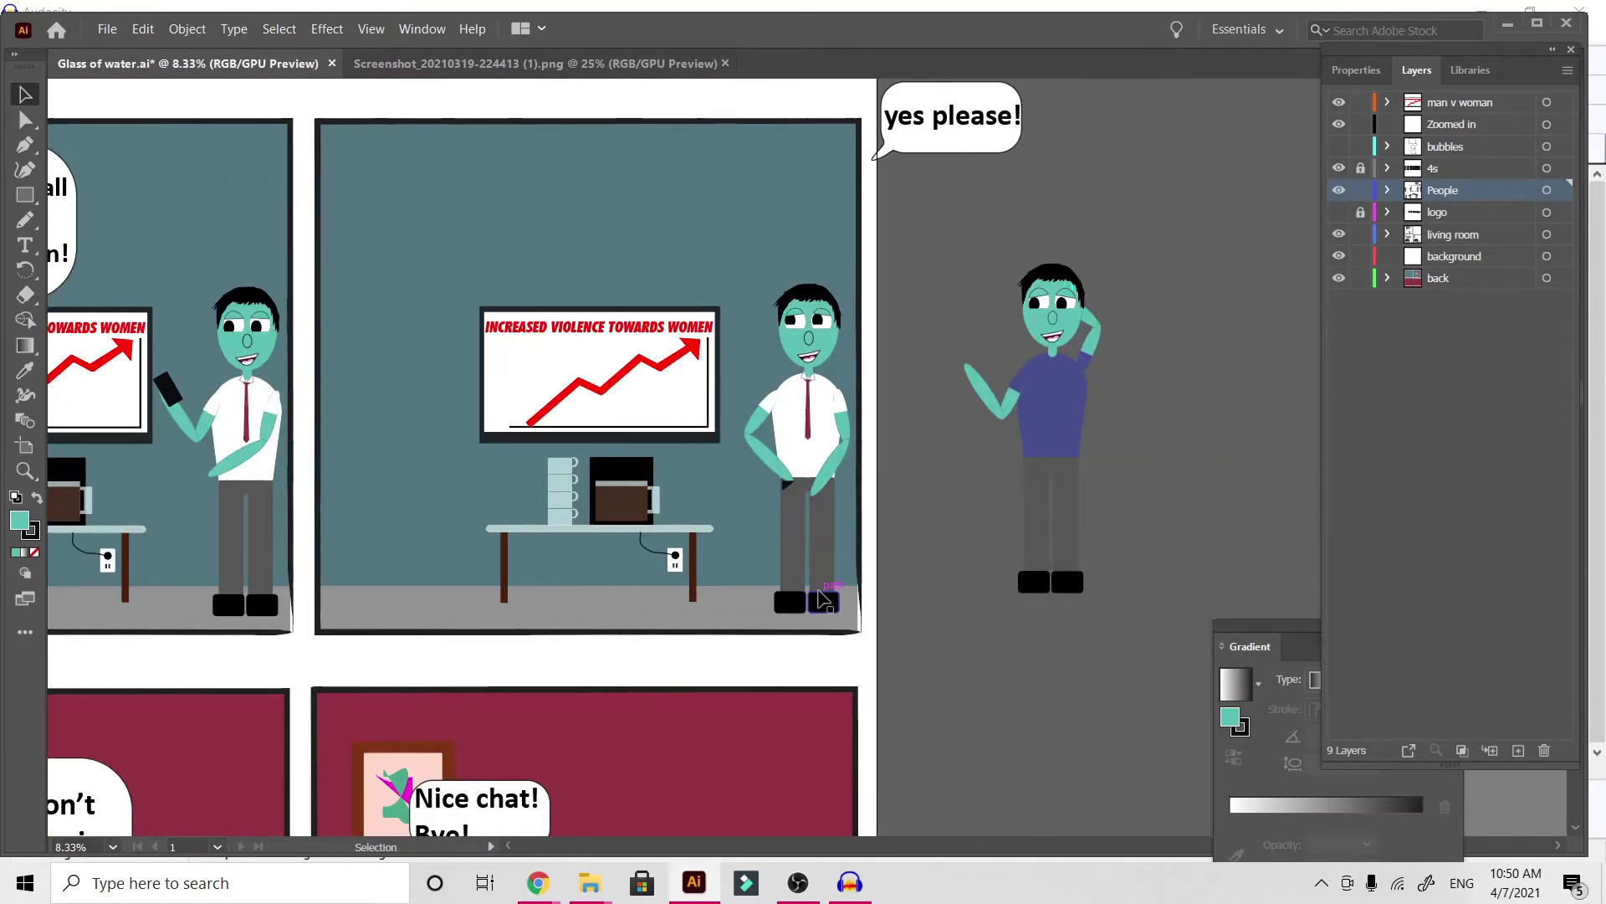
scroll(820, 598, up, 5)
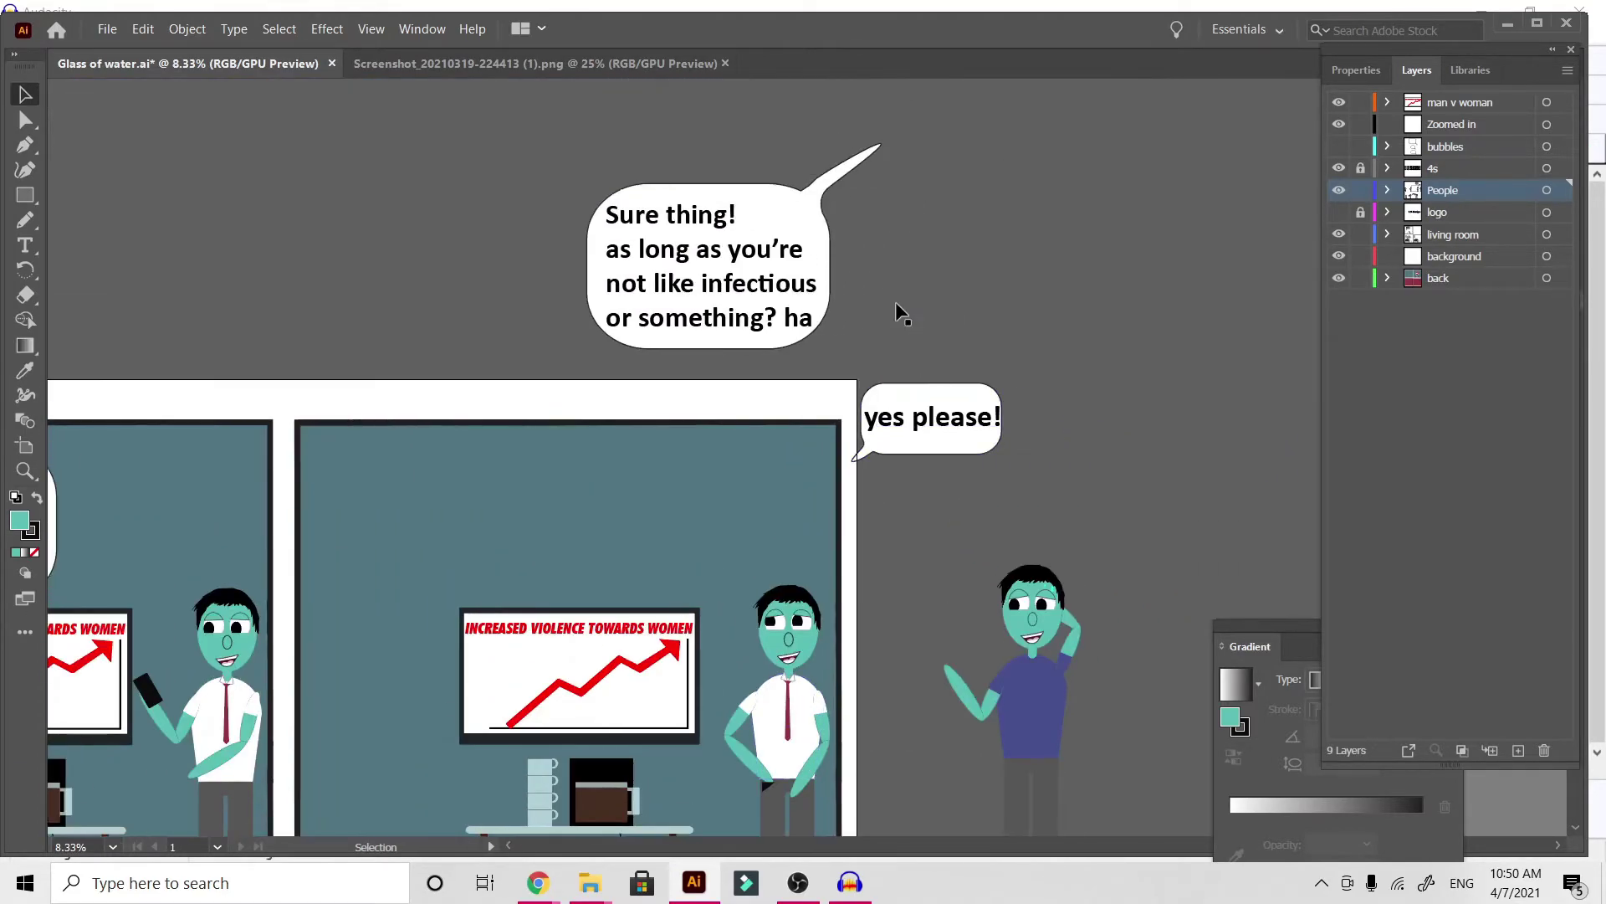
scroll(897, 305, left, 3)
scroll(897, 311, down, 3)
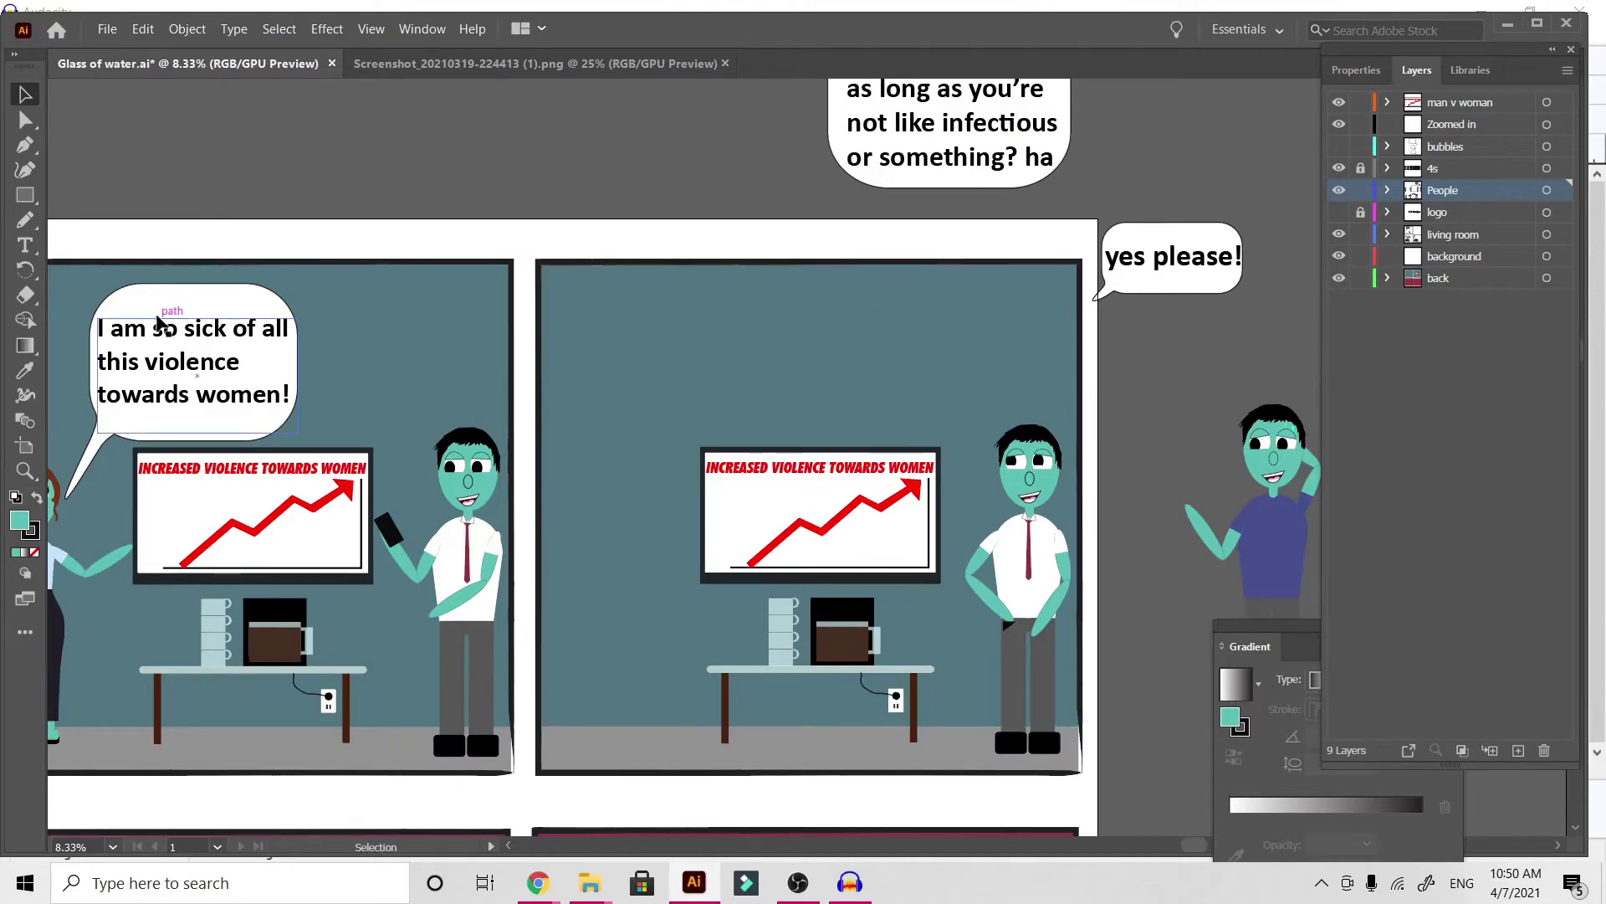
click(155, 319)
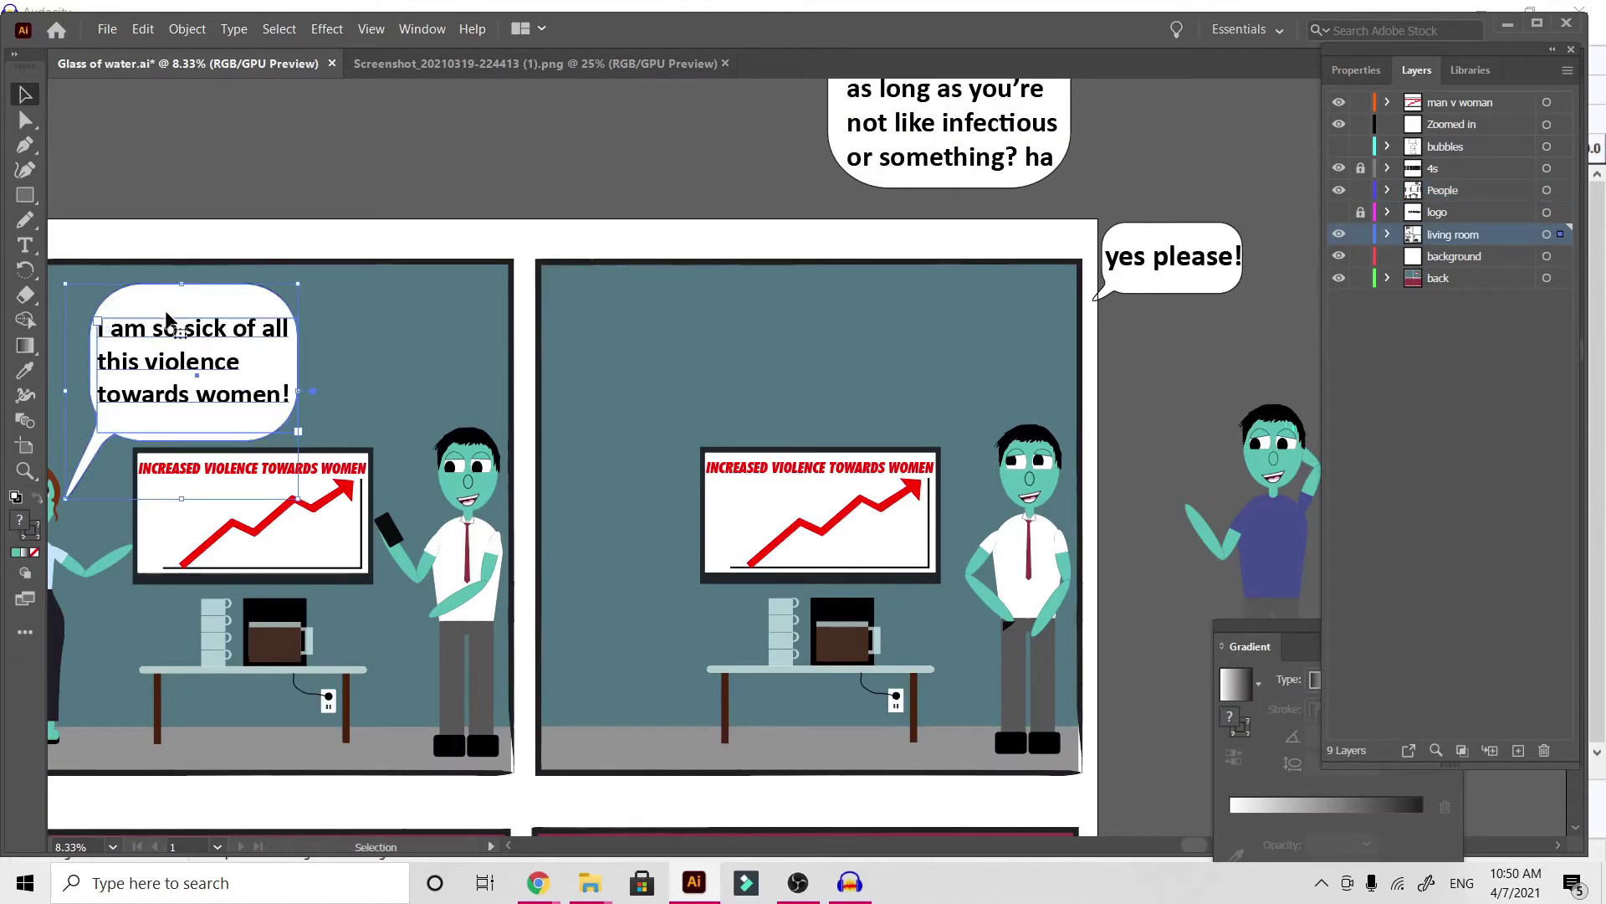
scroll(866, 595, right, 3)
key(a)
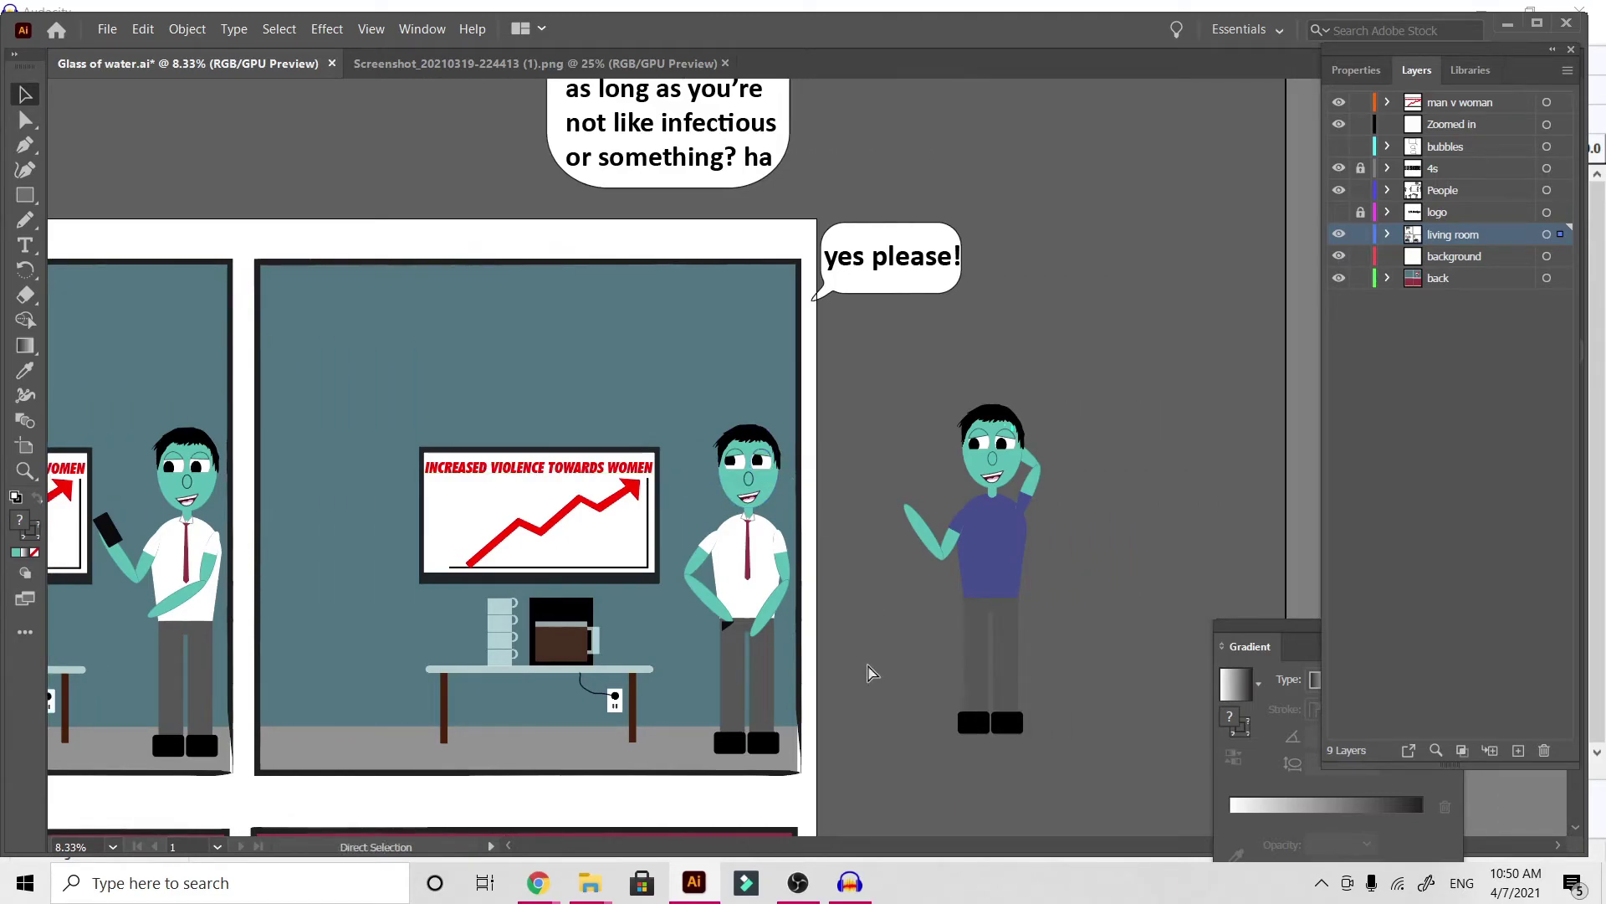
key(ctrl+v)
drag(795, 392, 623, 302)
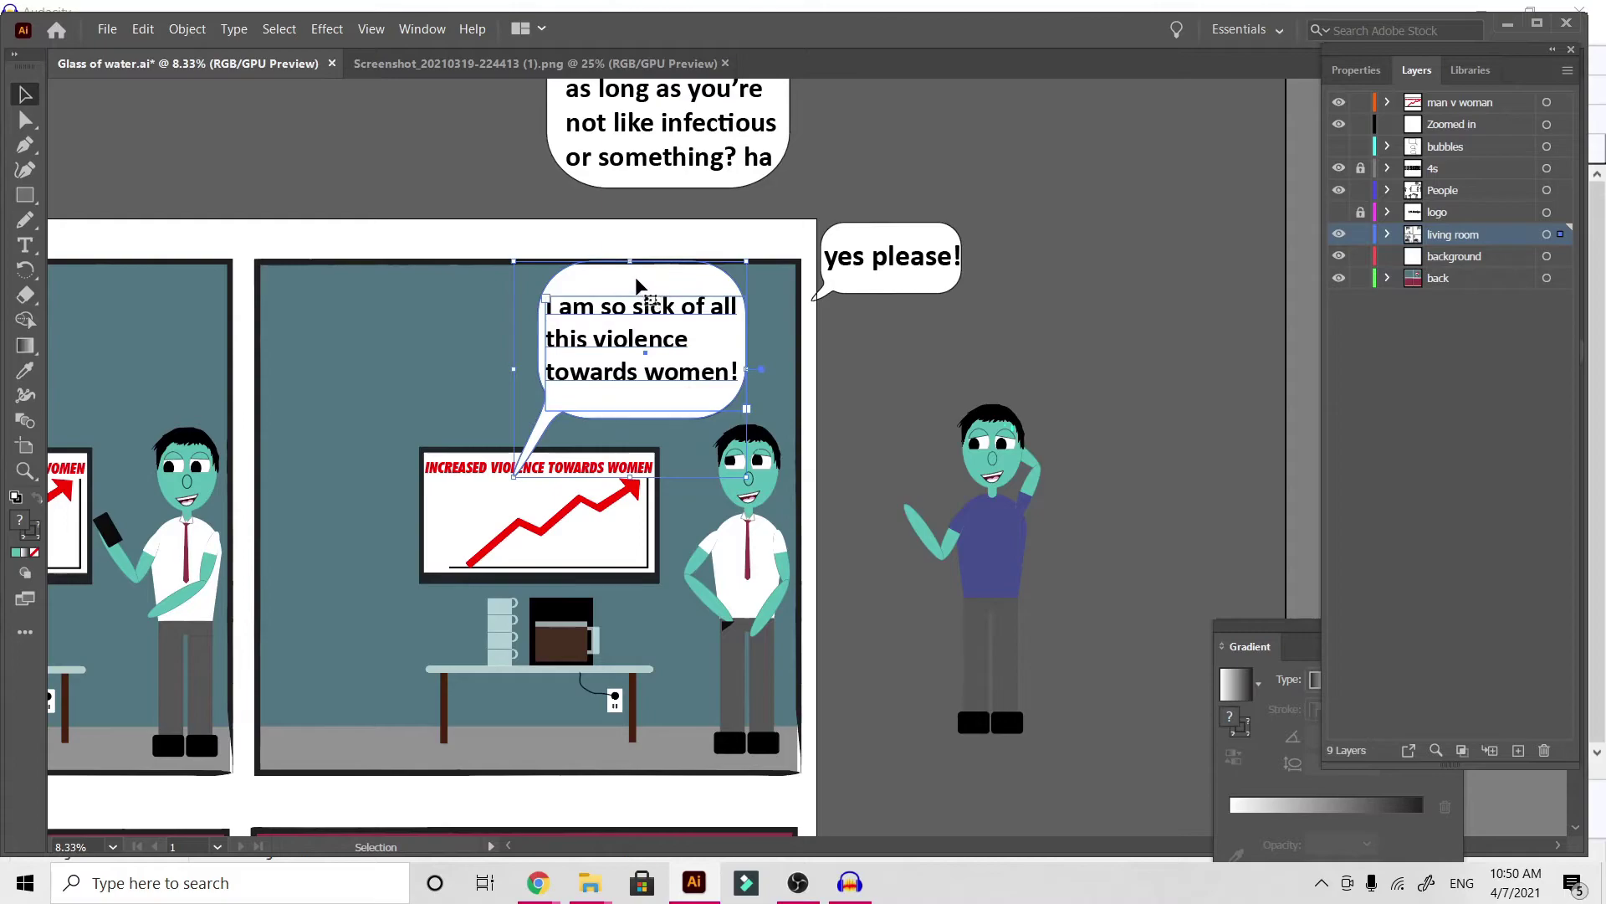
Isolate the copied bubble's group, reflect only its outline horizontally so the tail points to the man, and exit isolation
double_click(638, 286)
right_click(637, 285)
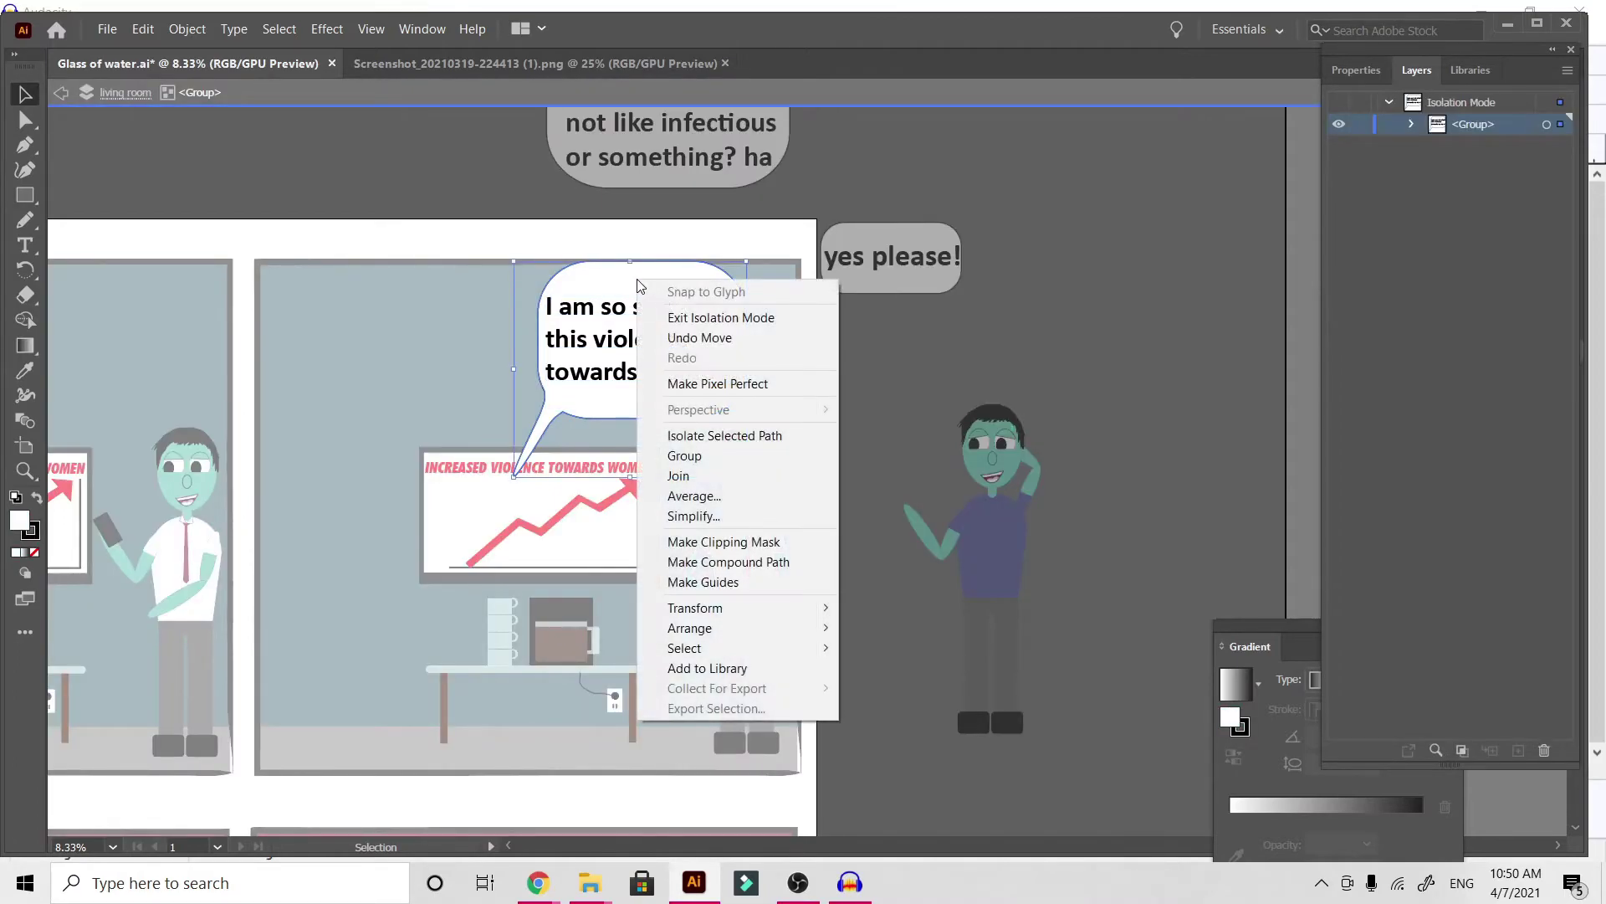
mouse_move(740, 636)
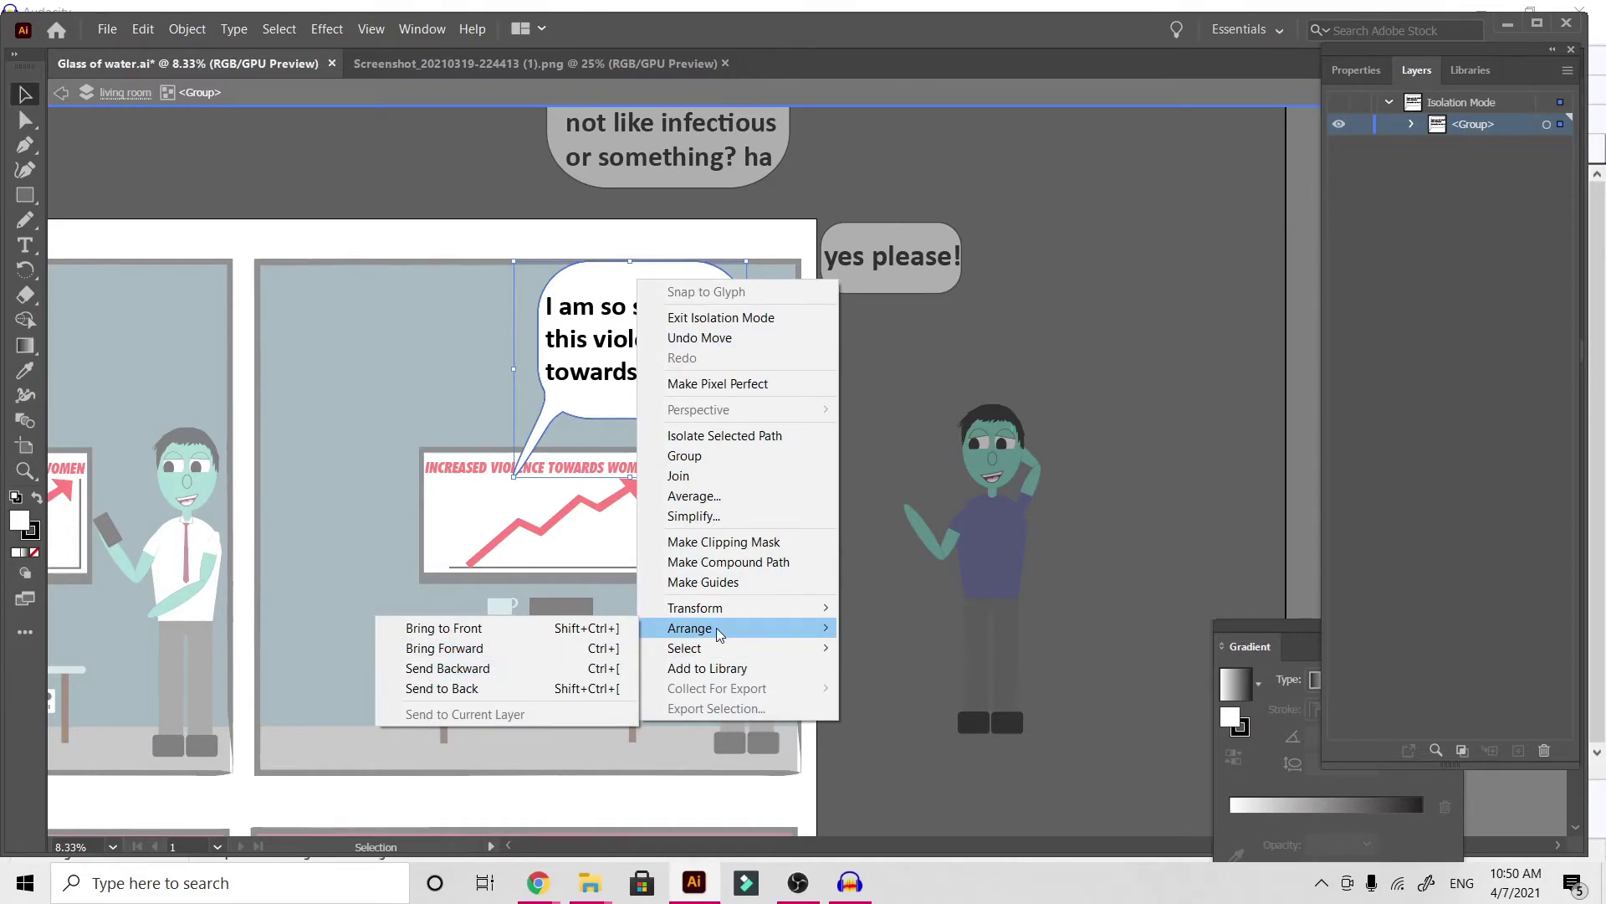
mouse_move(713, 610)
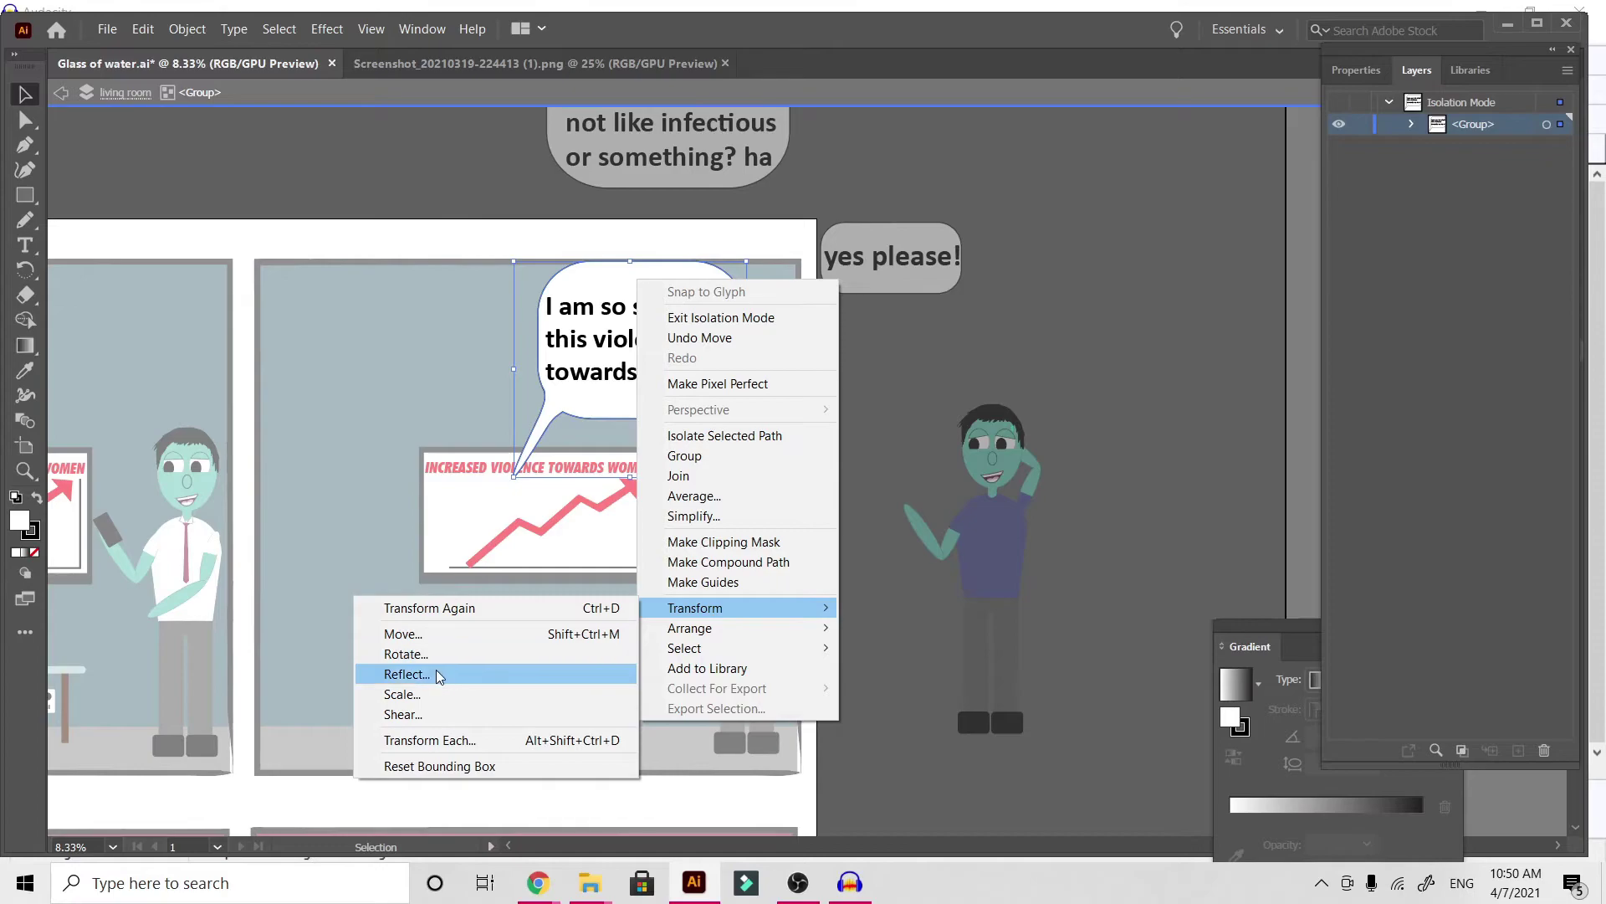
click(407, 674)
click(1339, 481)
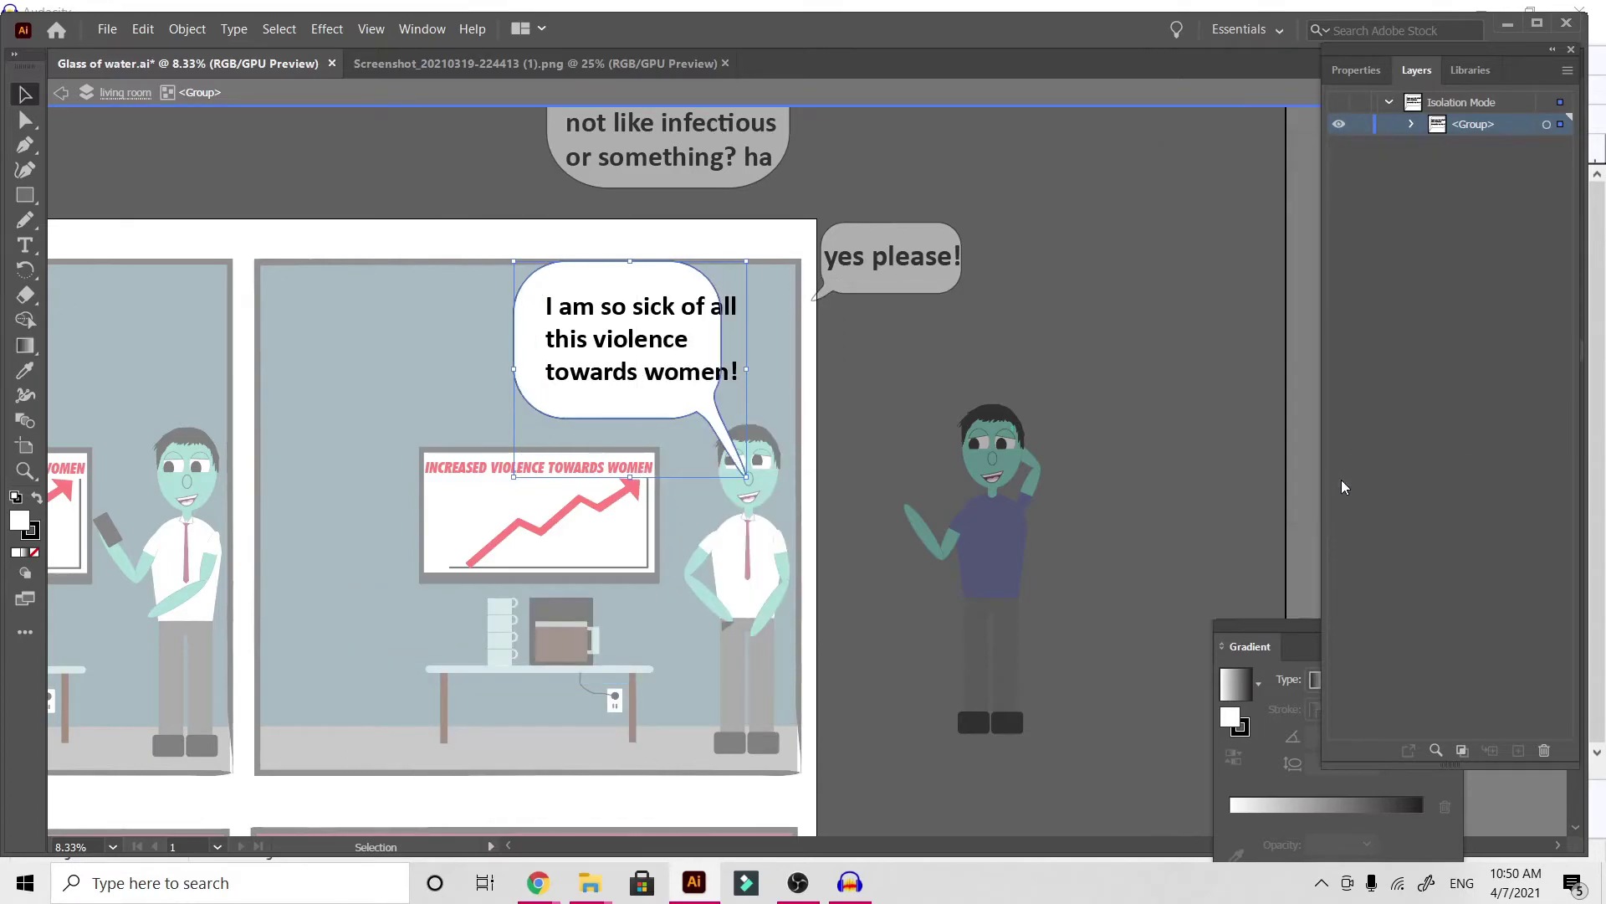
double_click(1166, 449)
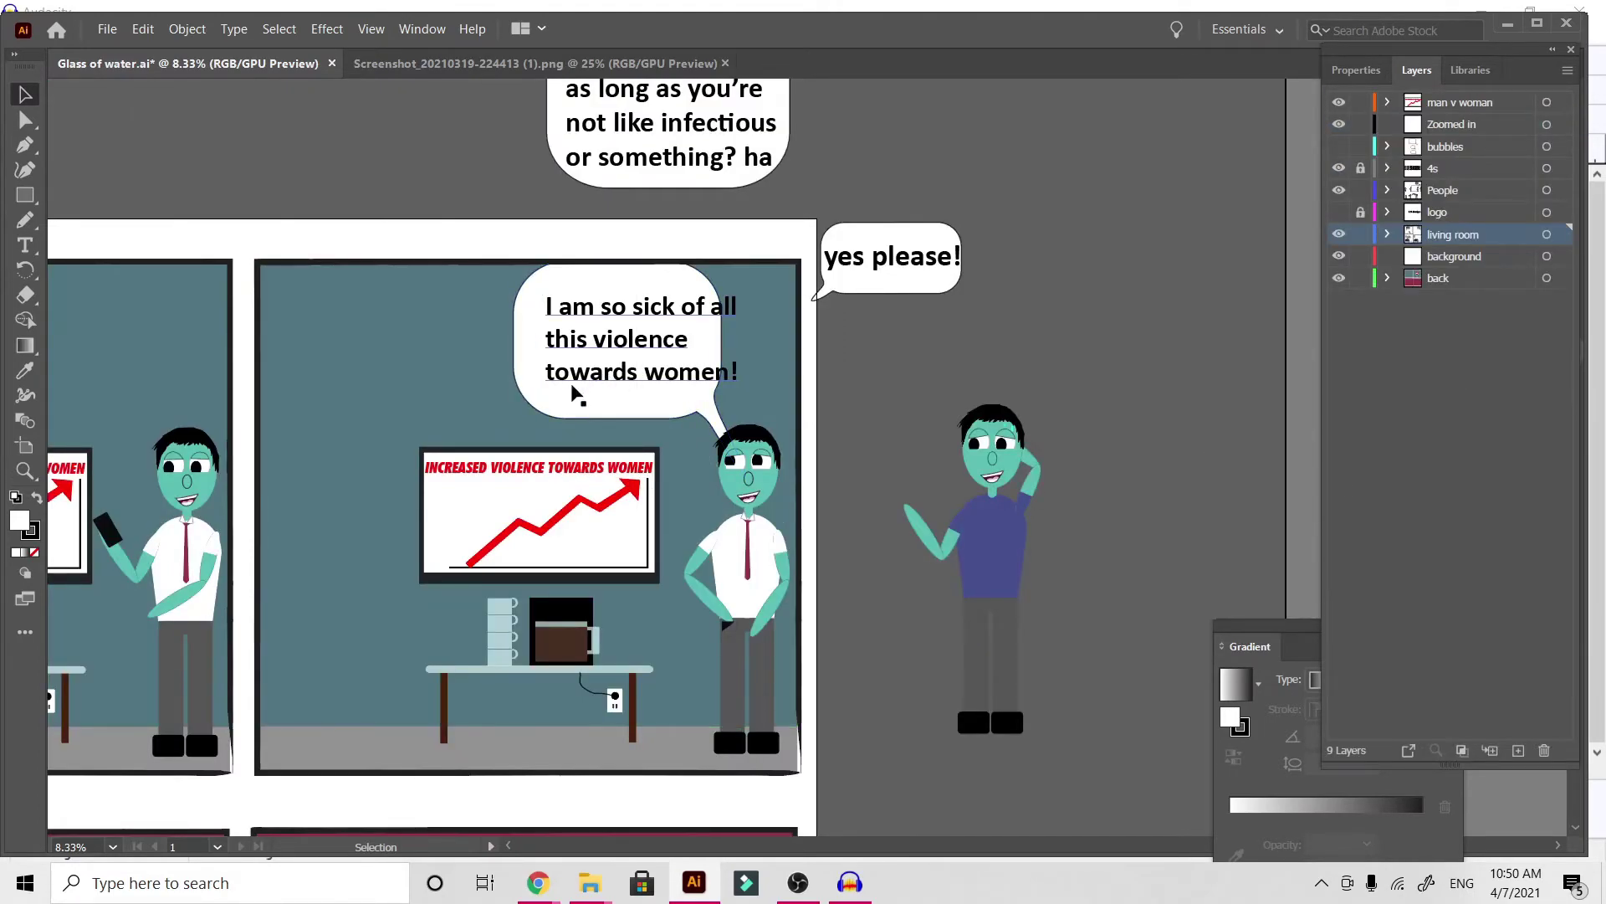
Move the second-panel bubble slightly away from the man's face, centre its text within the outline, and exit isolation
drag(526, 383, 492, 401)
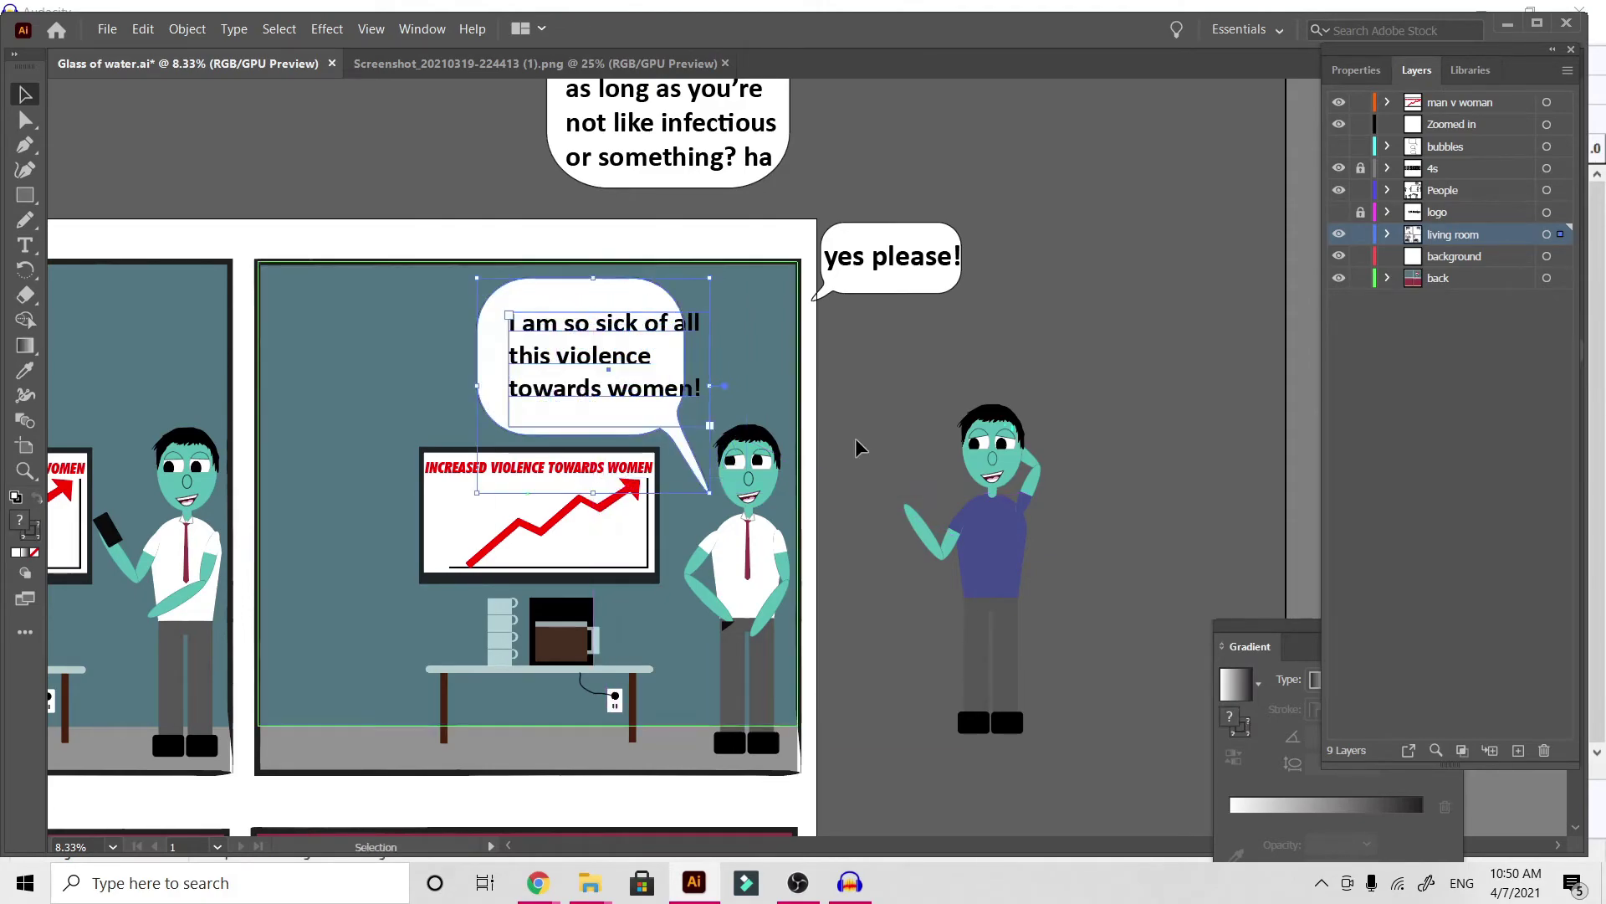
click(894, 417)
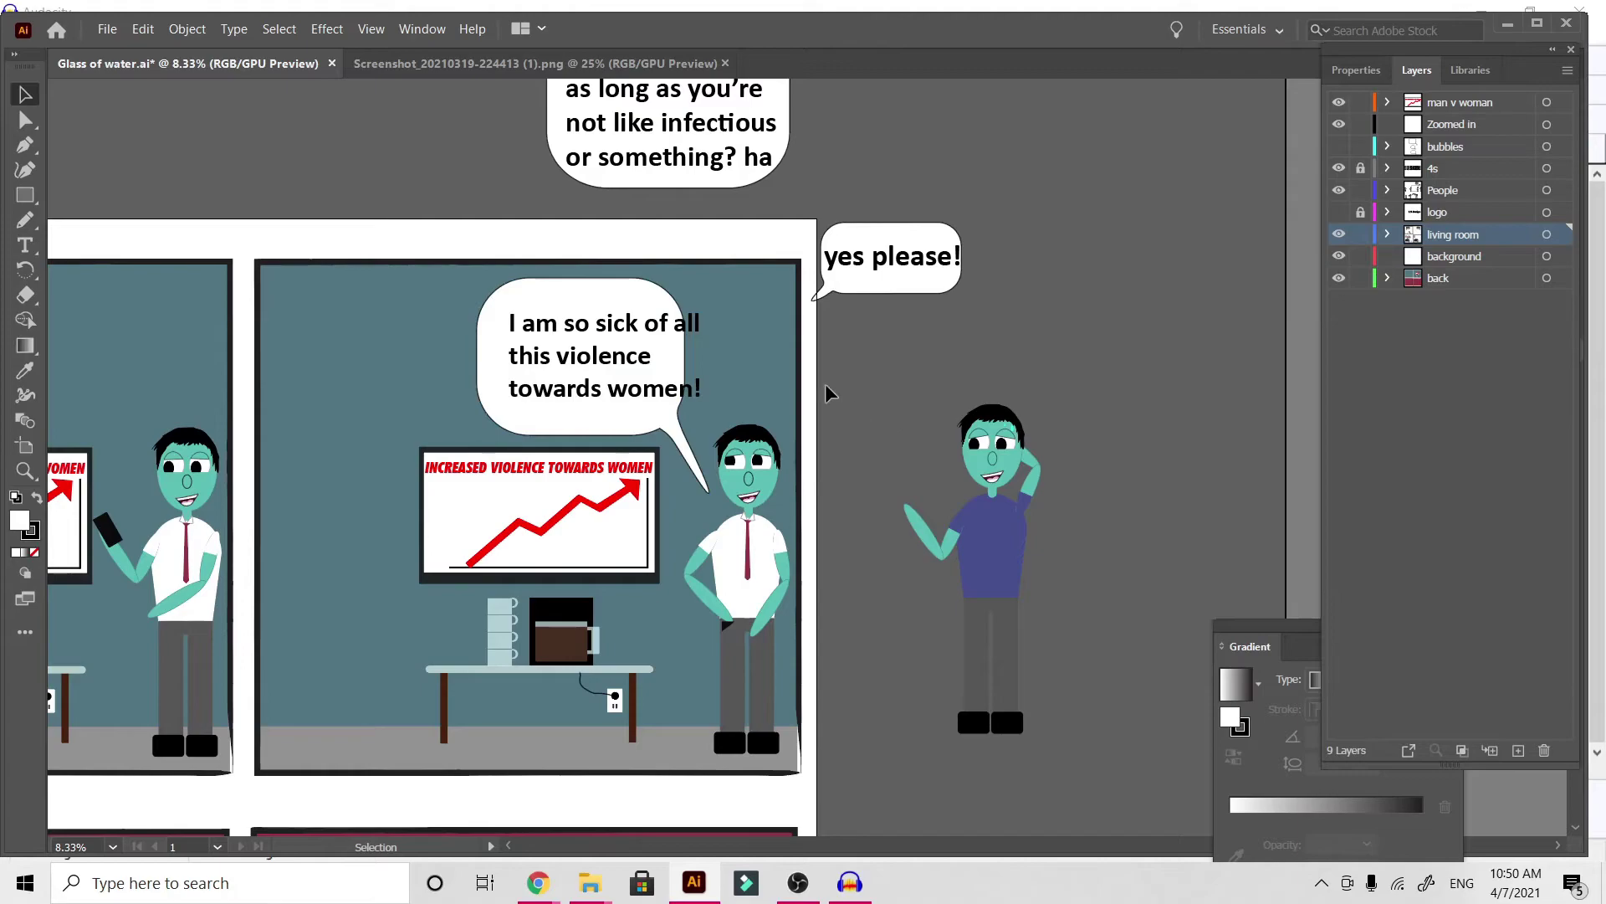
double_click(596, 329)
drag(594, 356, 563, 358)
double_click(996, 366)
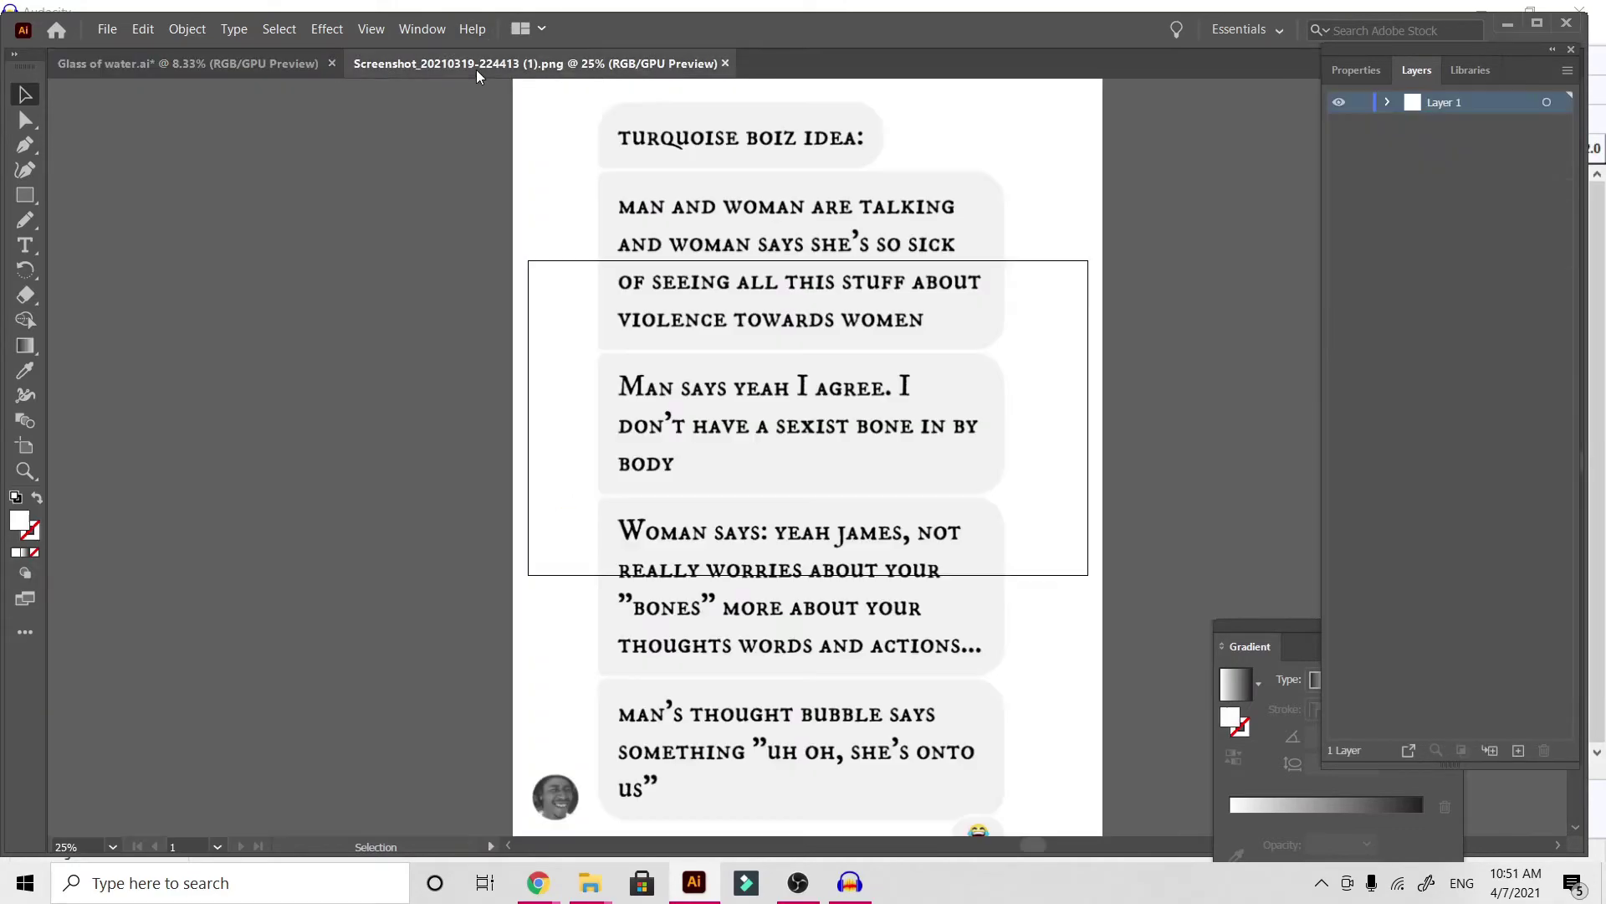
Check the man's line in the screenshot document and replace the second-panel bubble's text with "I totally agree! I don’t have a sexist bone in my body!"
click(475, 69)
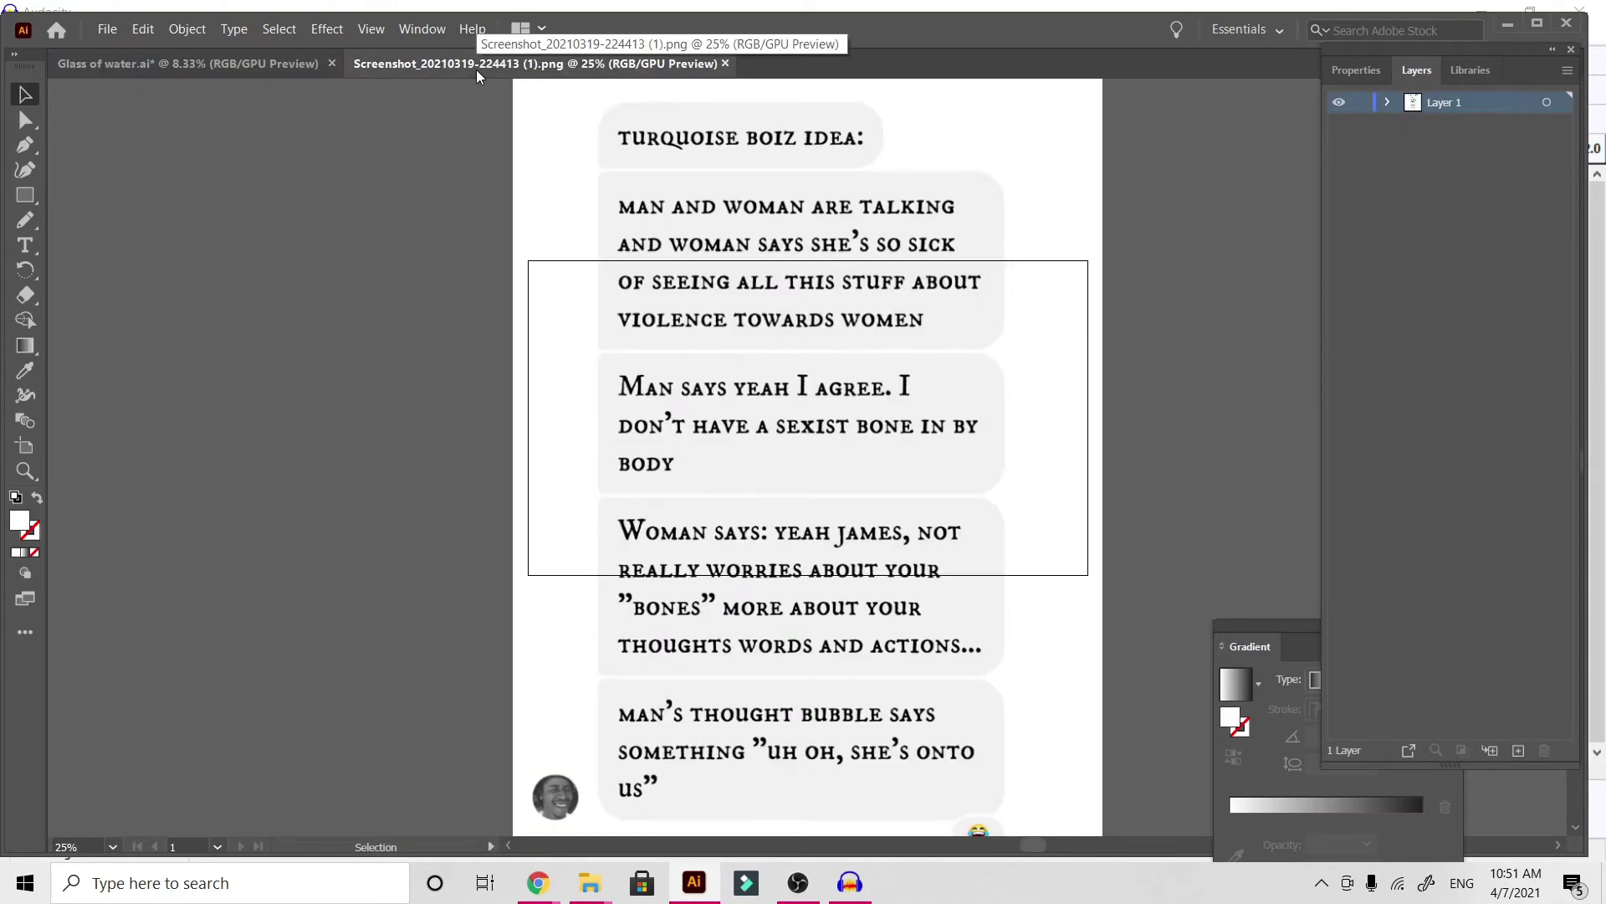
click(226, 71)
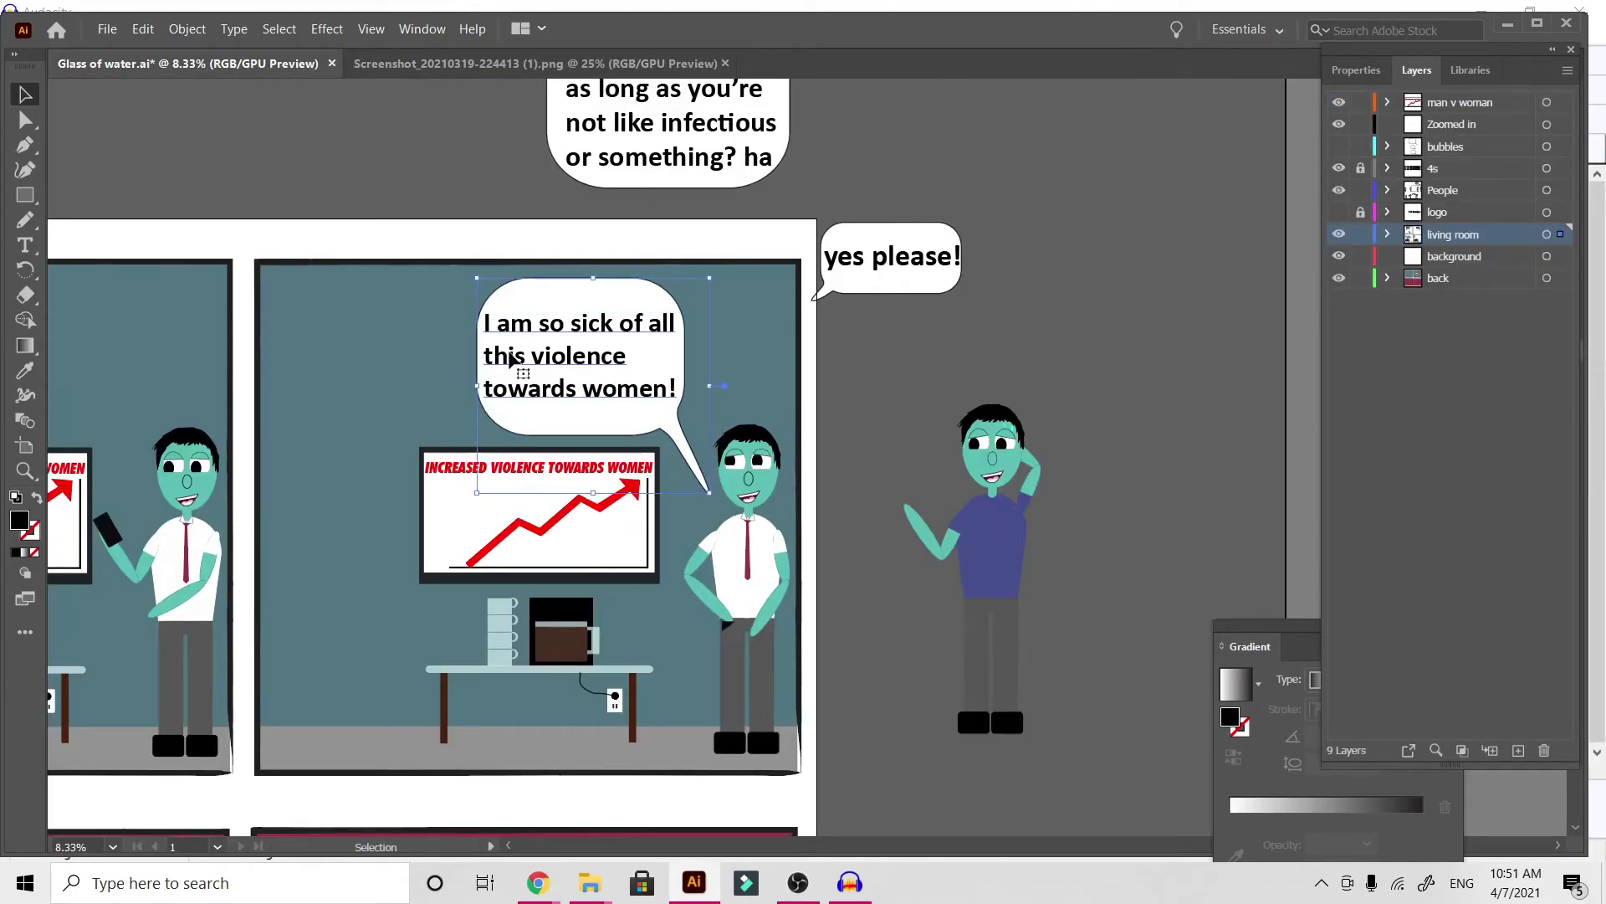
double_click(512, 358)
key(t)
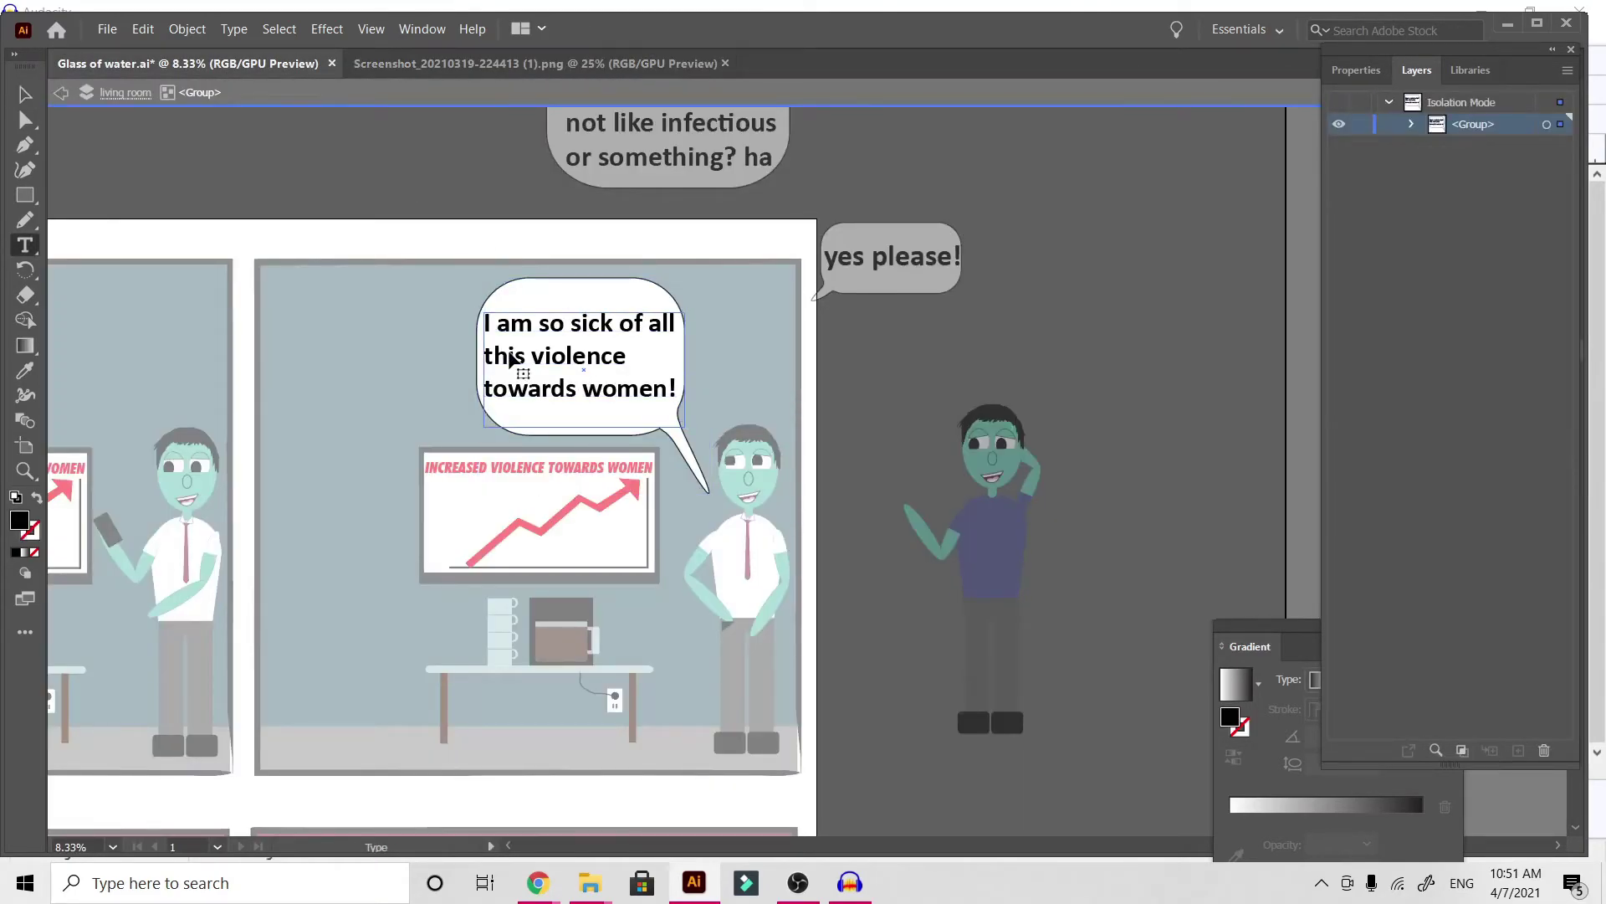
key(ctrl+a)
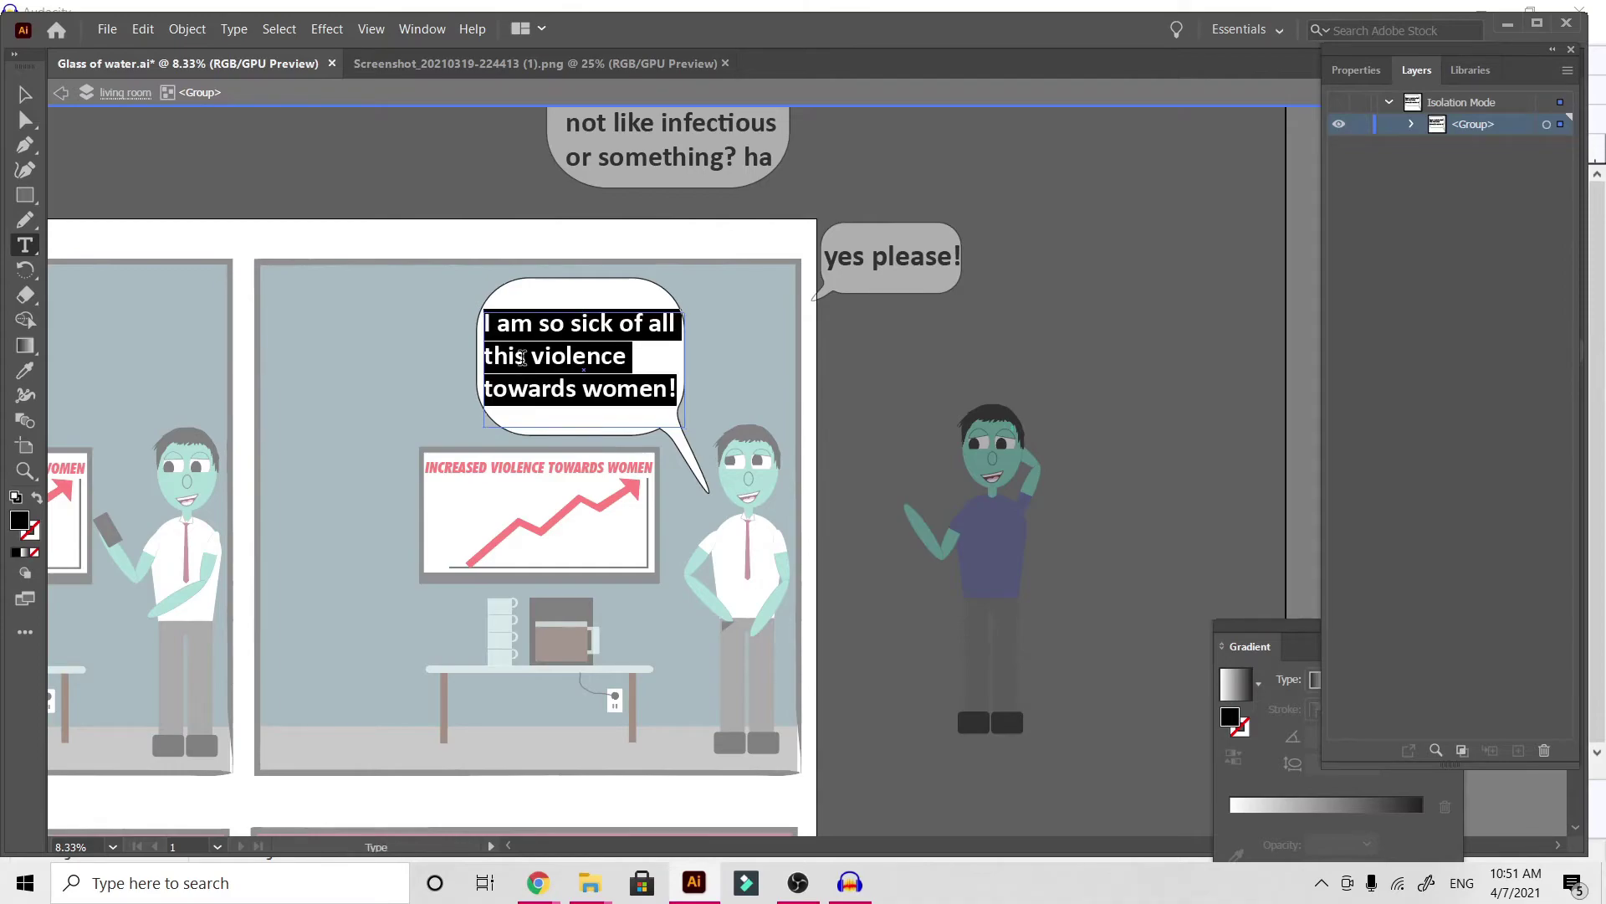
text(I tot)
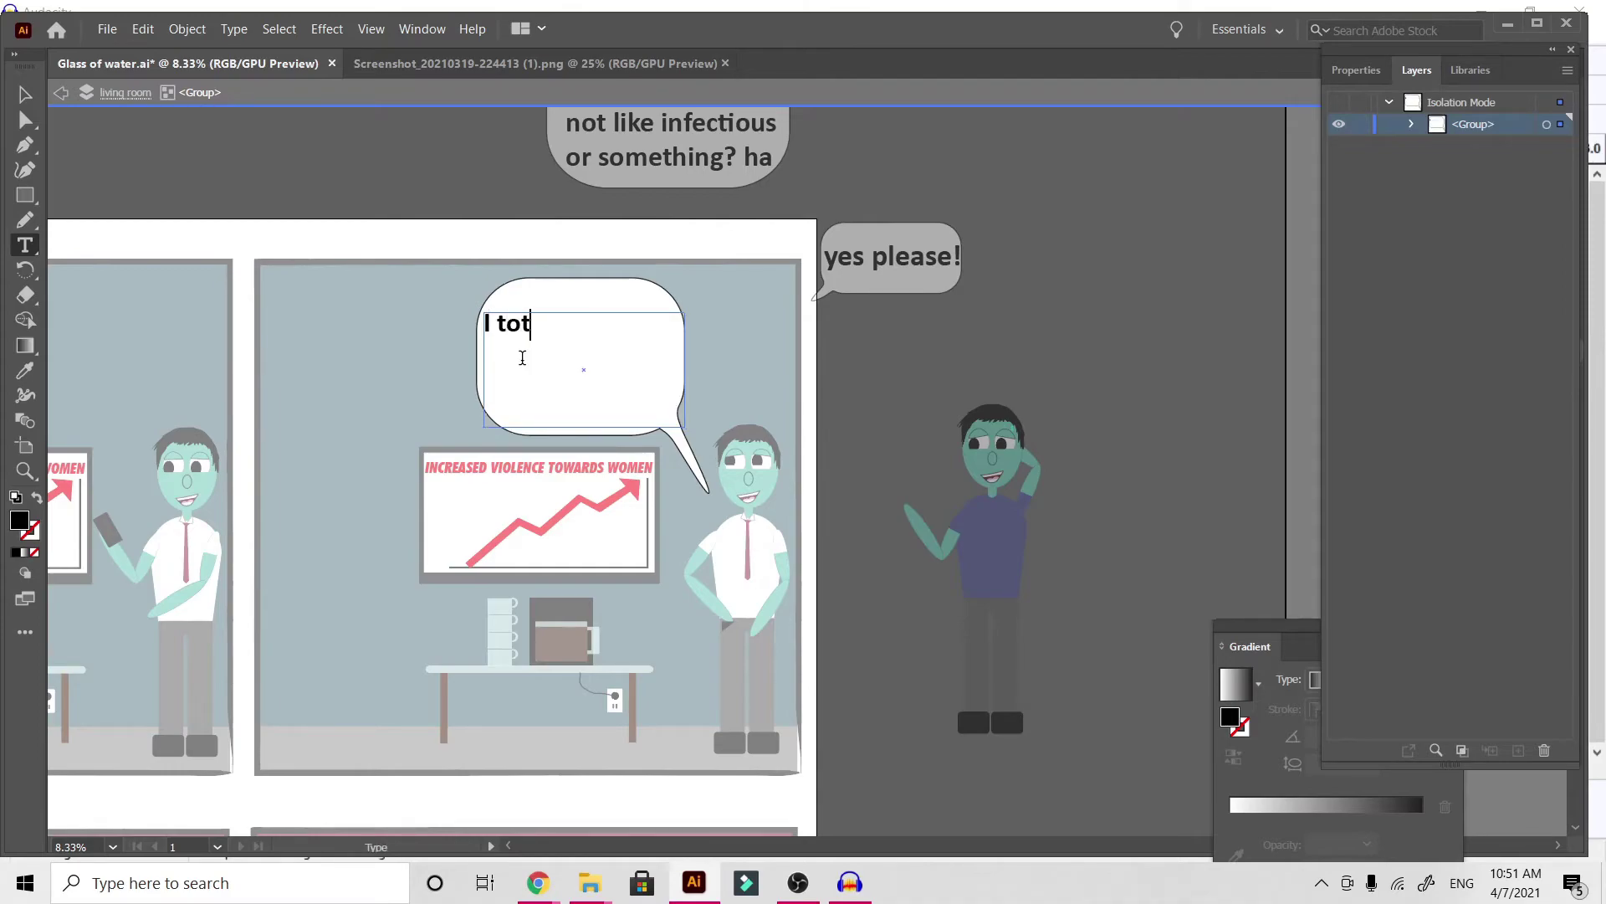
text(ally agree! I don’t have a sexist bone in my body!)
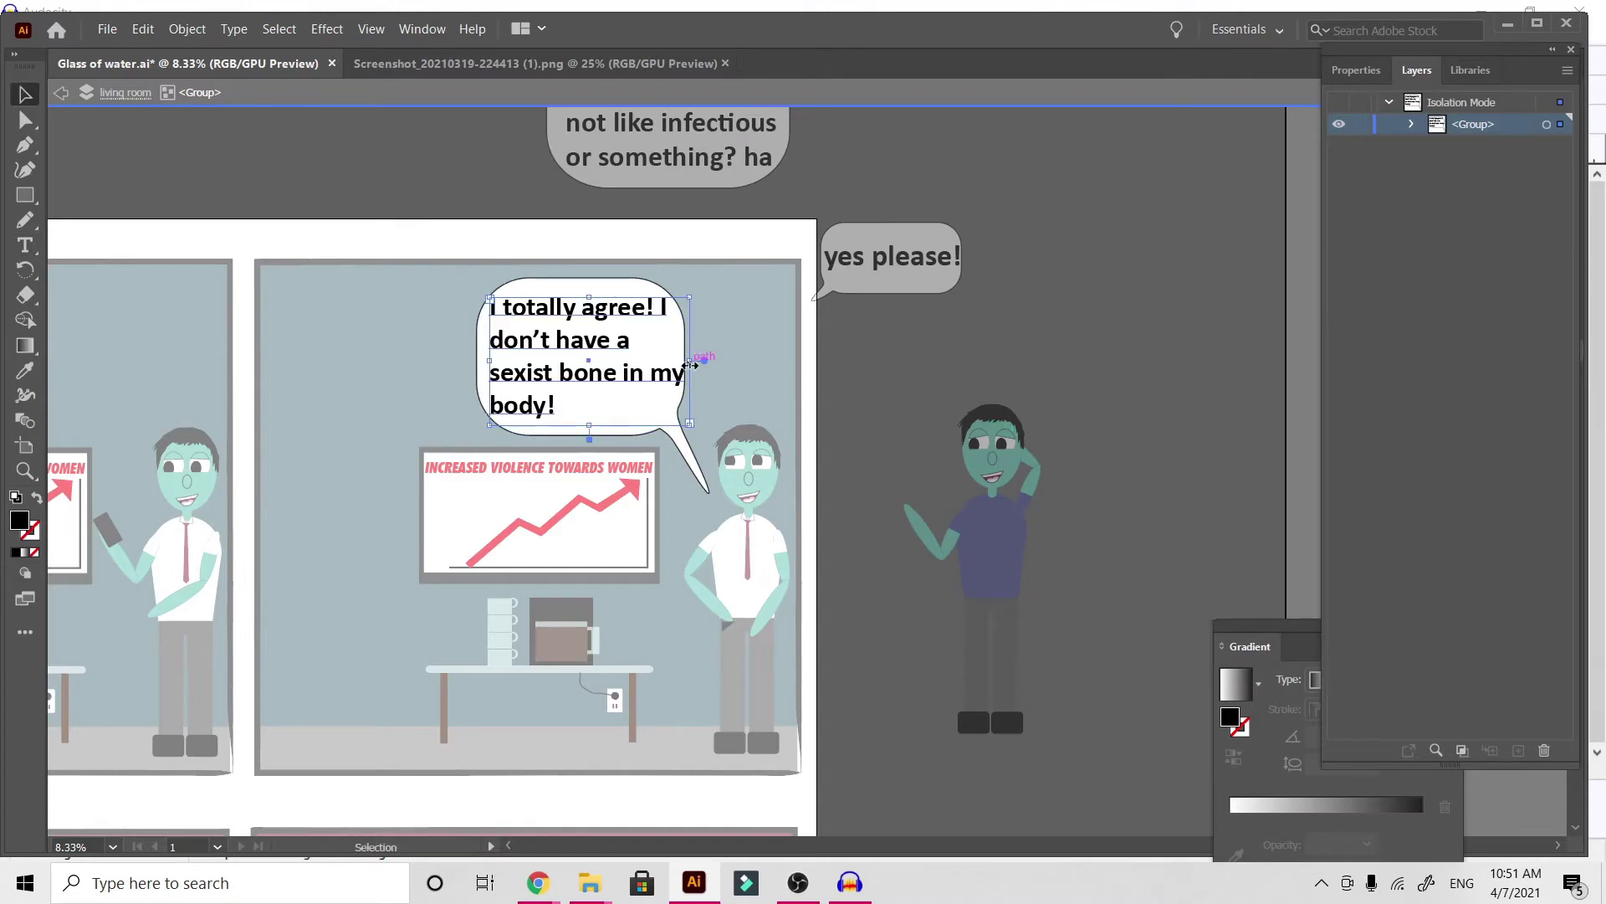
Reword the bubble's opening to "I so agree!", narrow and centre its text frame inside the outline, and exit isolation
mouse_move(690, 361)
mouse_down()
mouse_move(673, 364)
mouse_move(695, 364)
mouse_up()
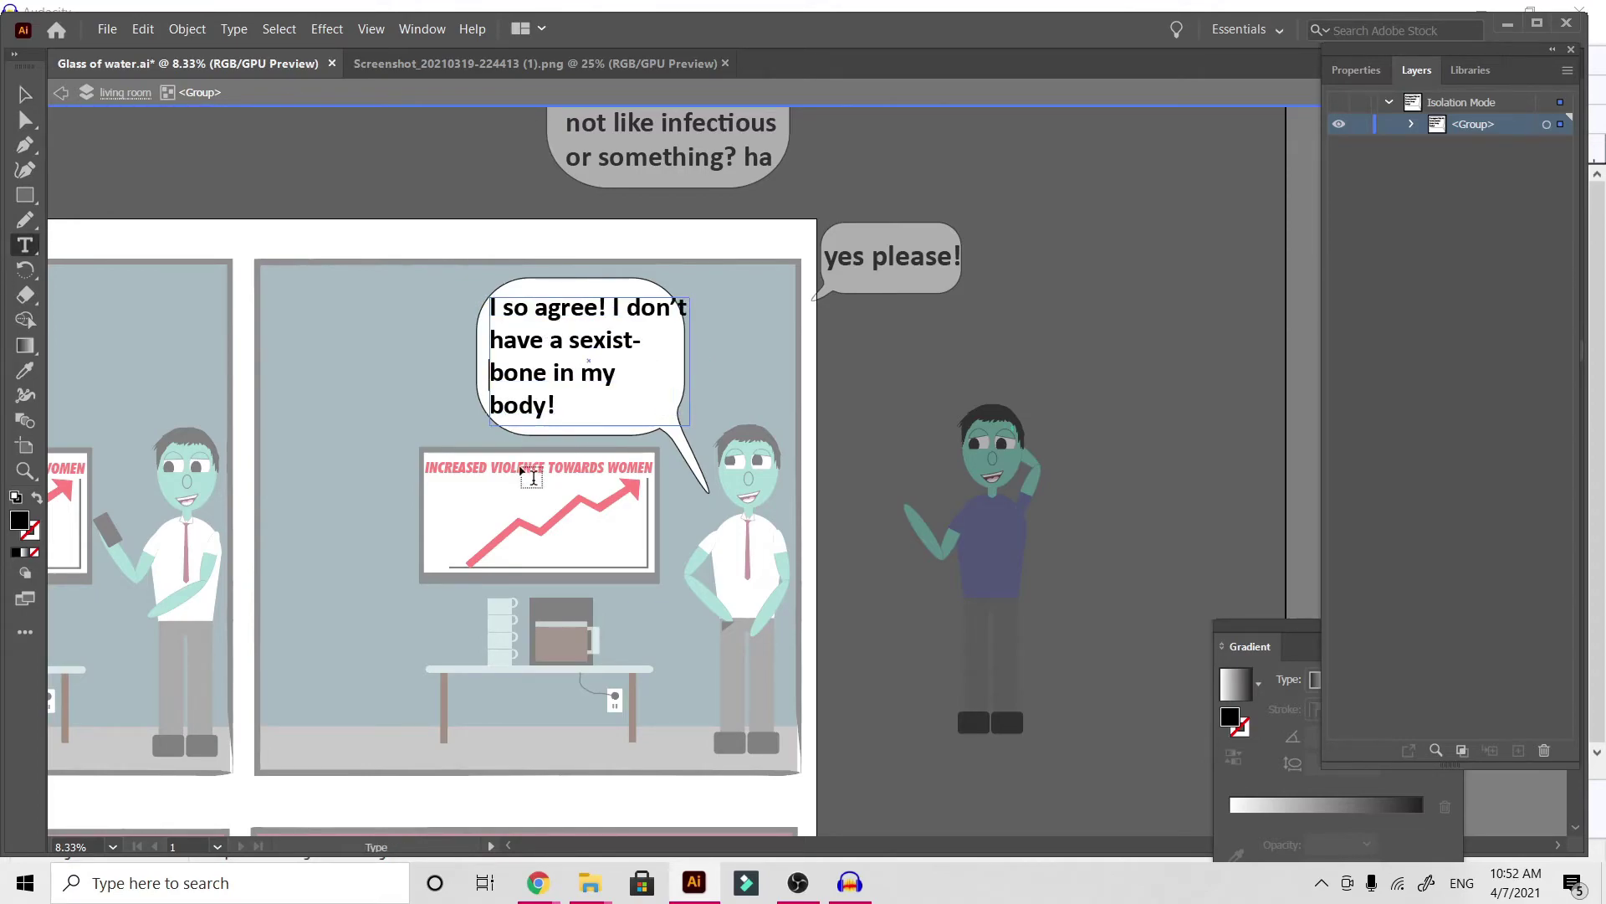
click(21, 102)
drag(692, 361, 674, 363)
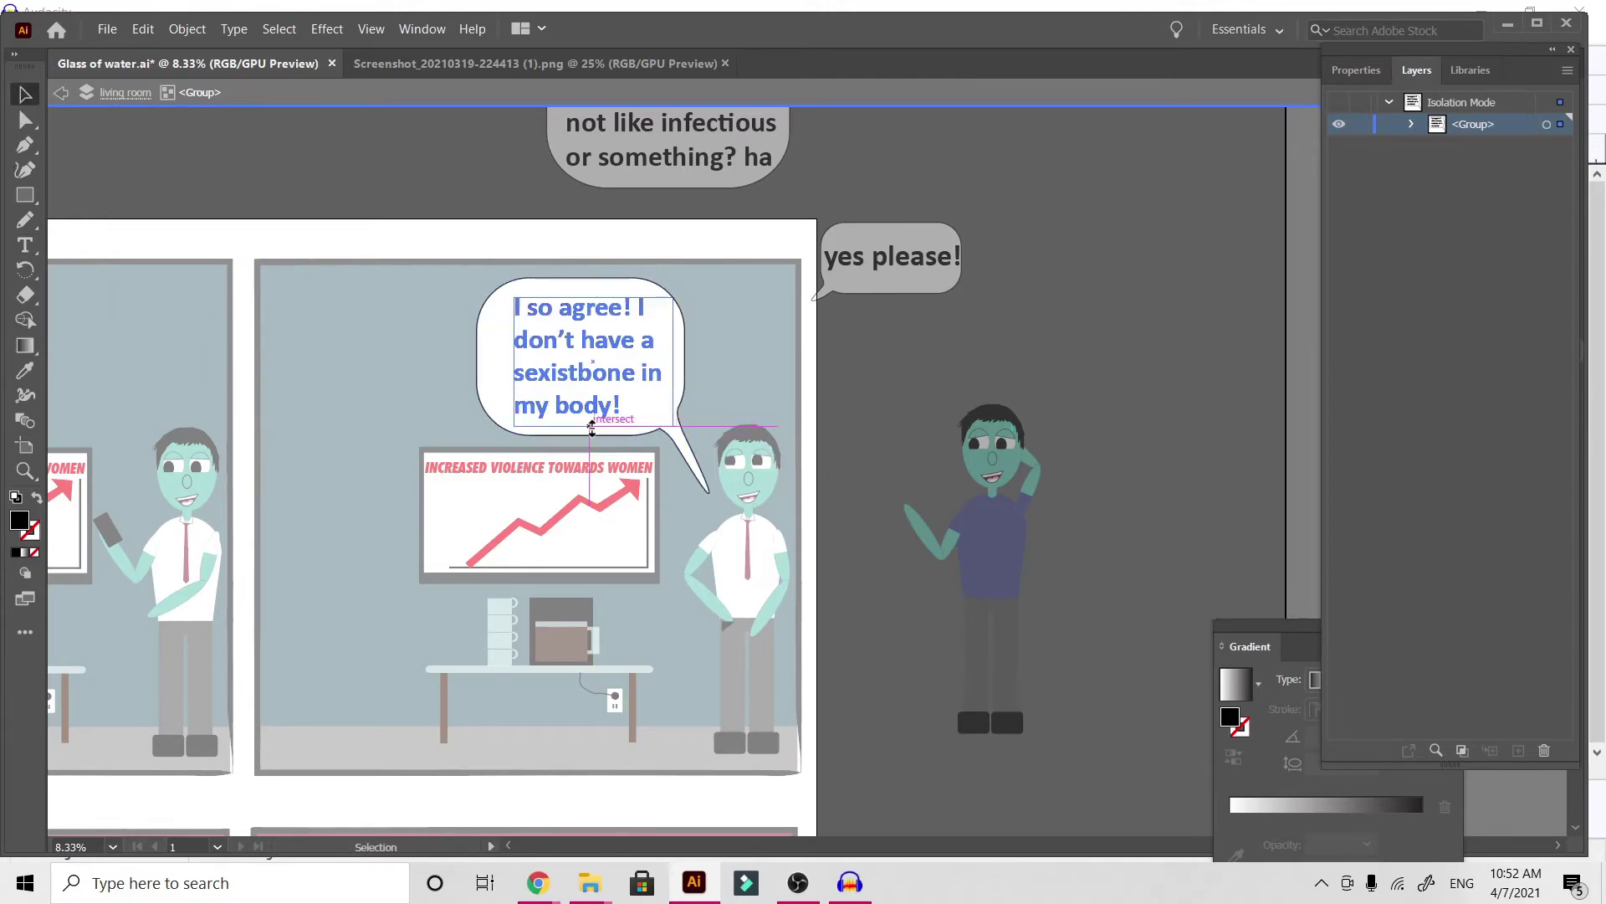
drag(592, 428, 591, 426)
double_click(1030, 343)
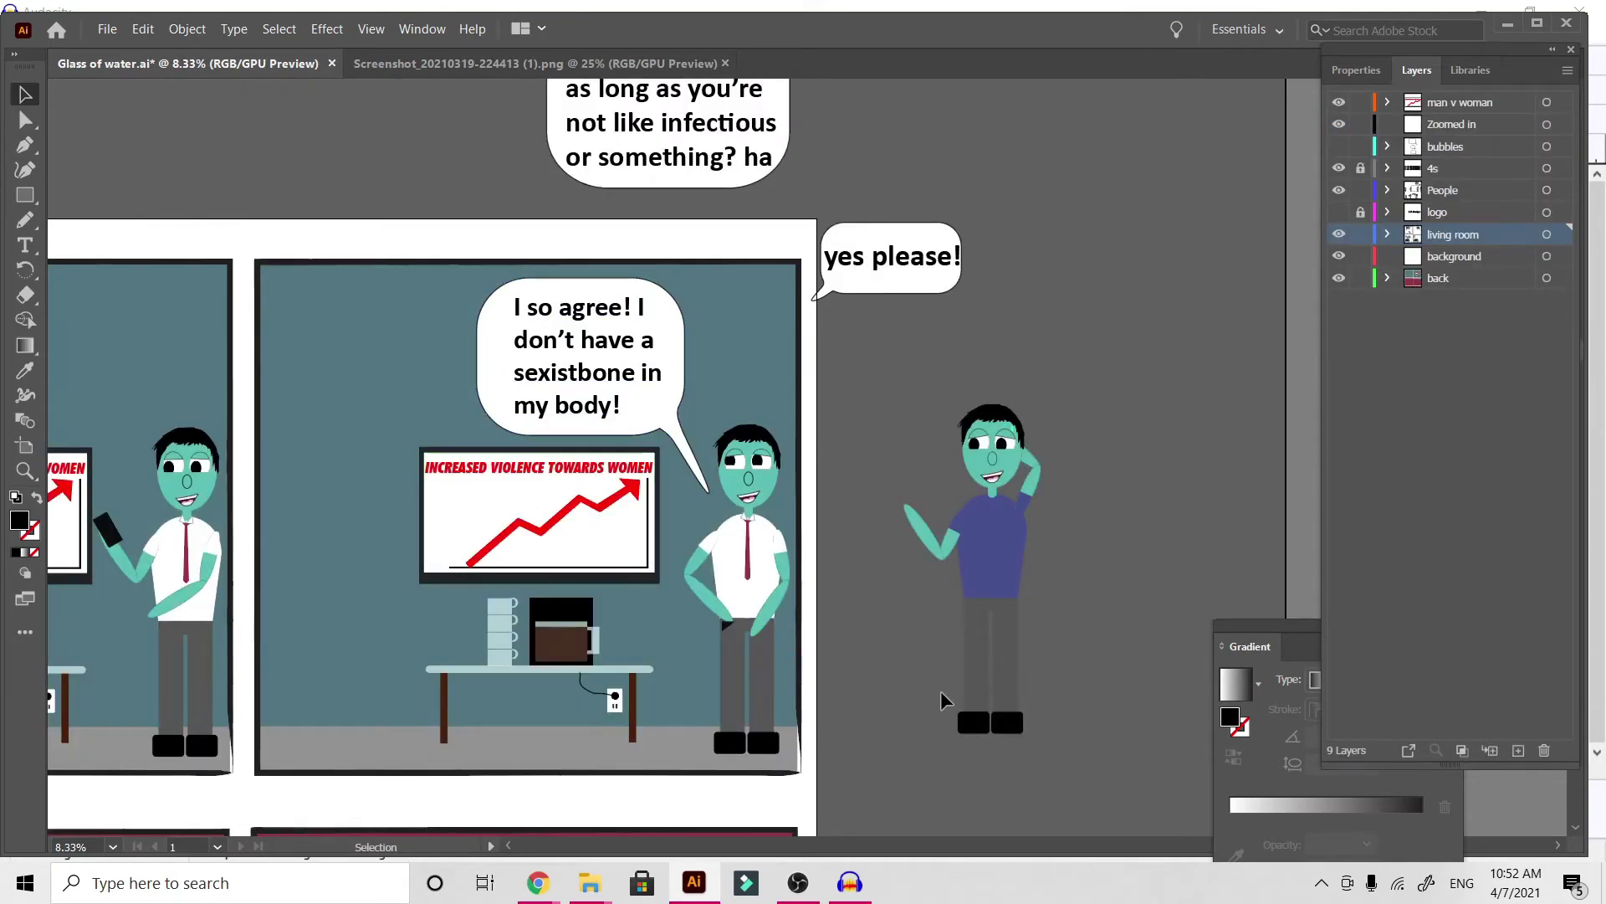
Isolate the second-panel bubble, narrow its outline slightly on the side away from the man, and exit isolation
scroll(883, 663, down, 5)
scroll(884, 662, left, 5)
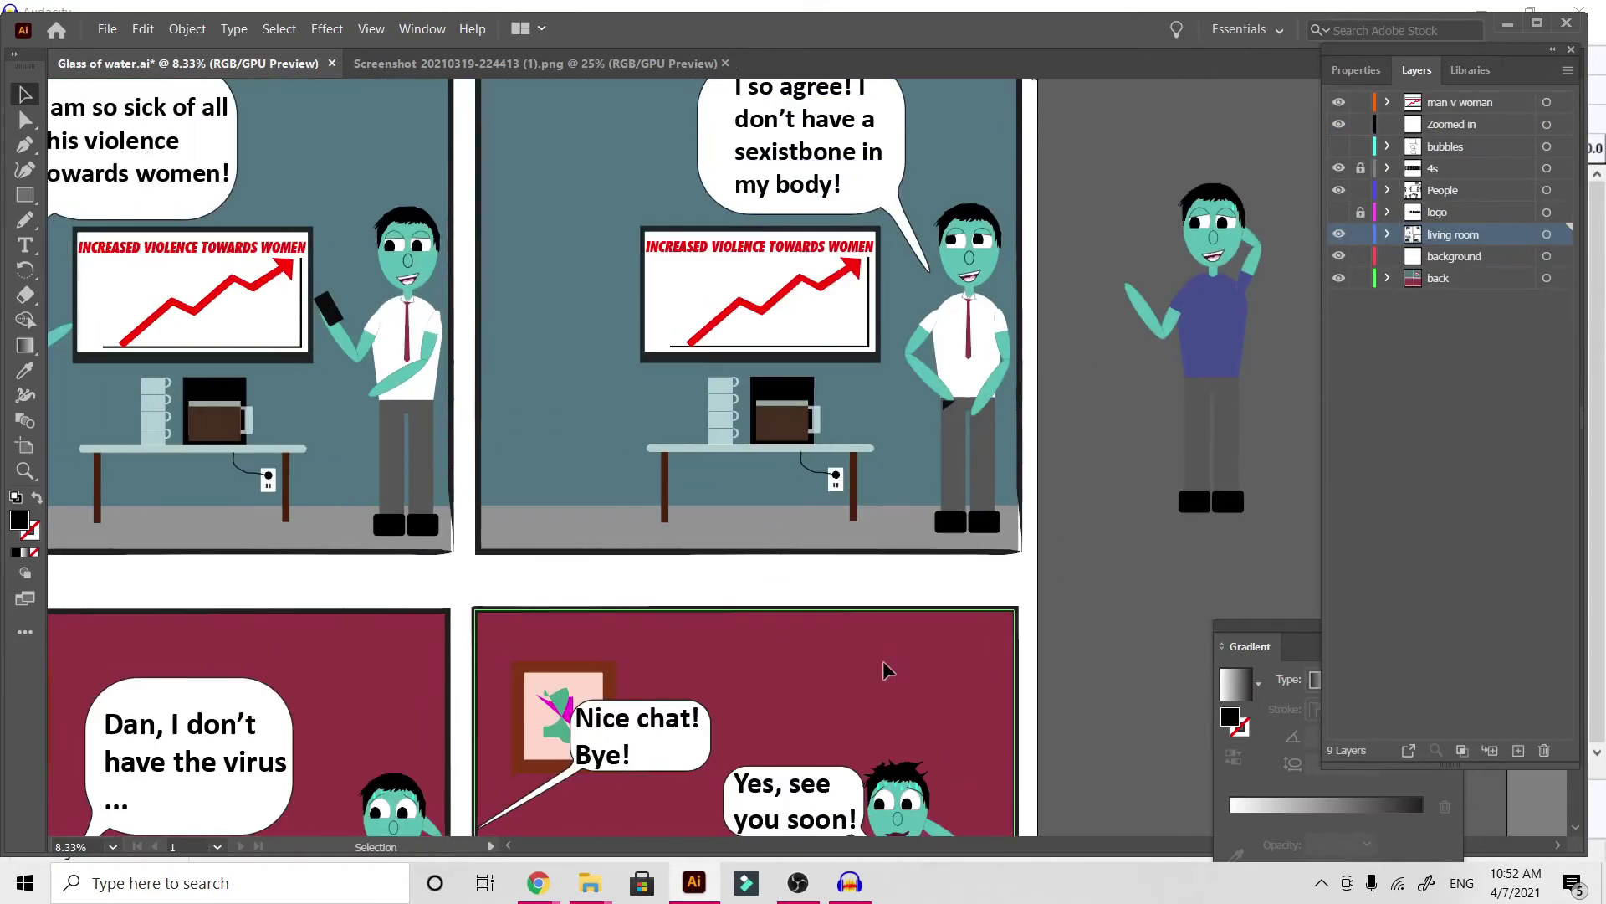
scroll(887, 669, up, 3)
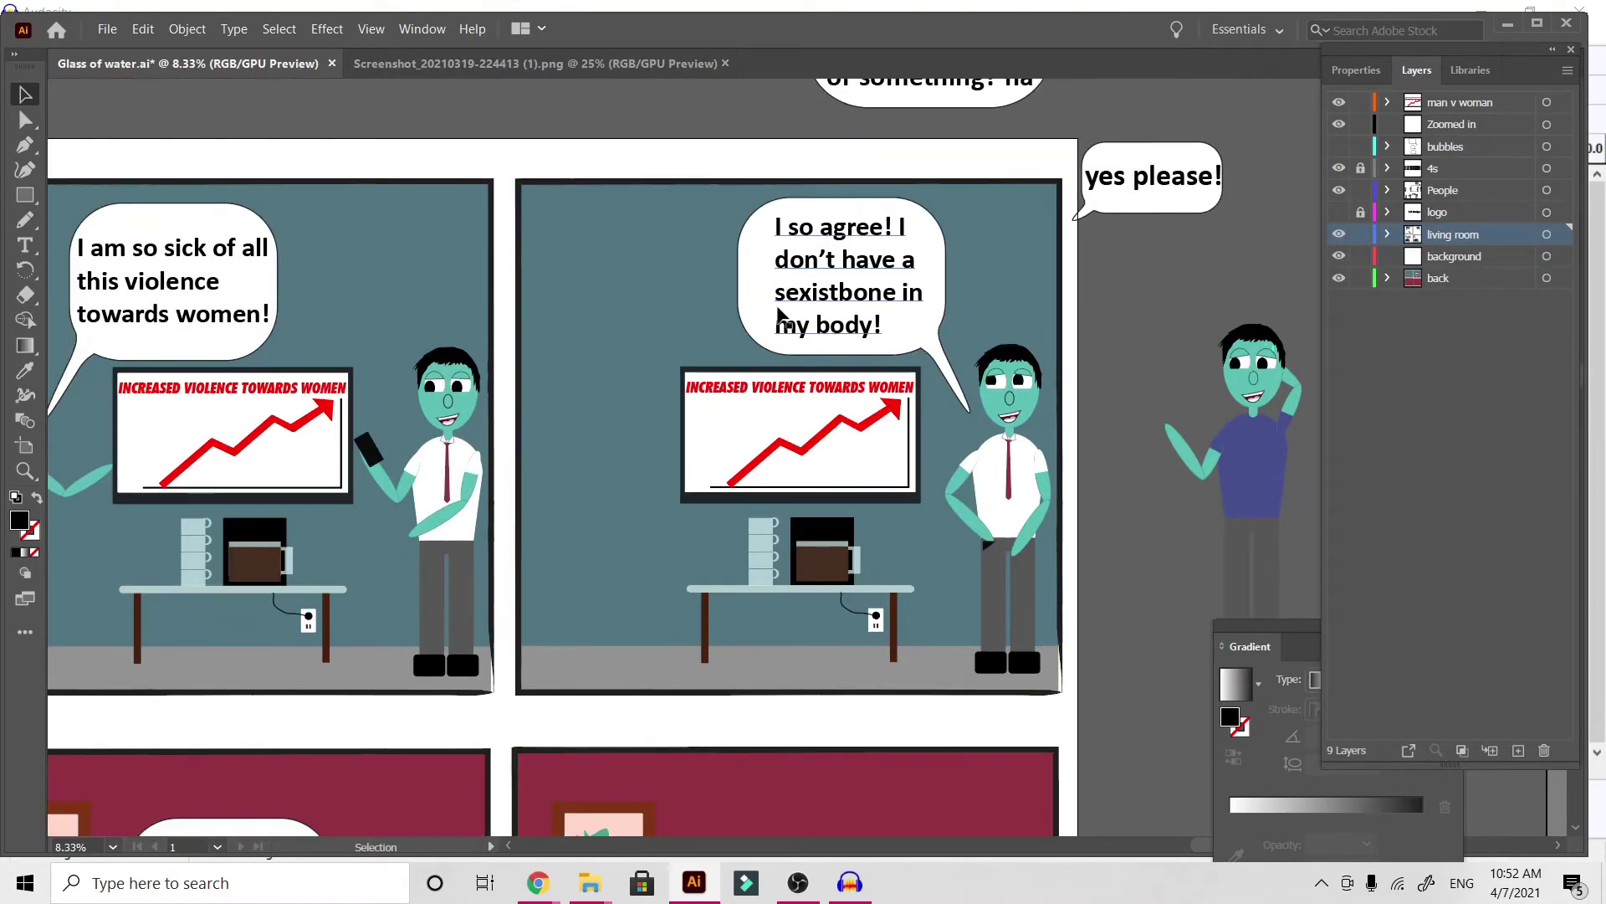
double_click(751, 291)
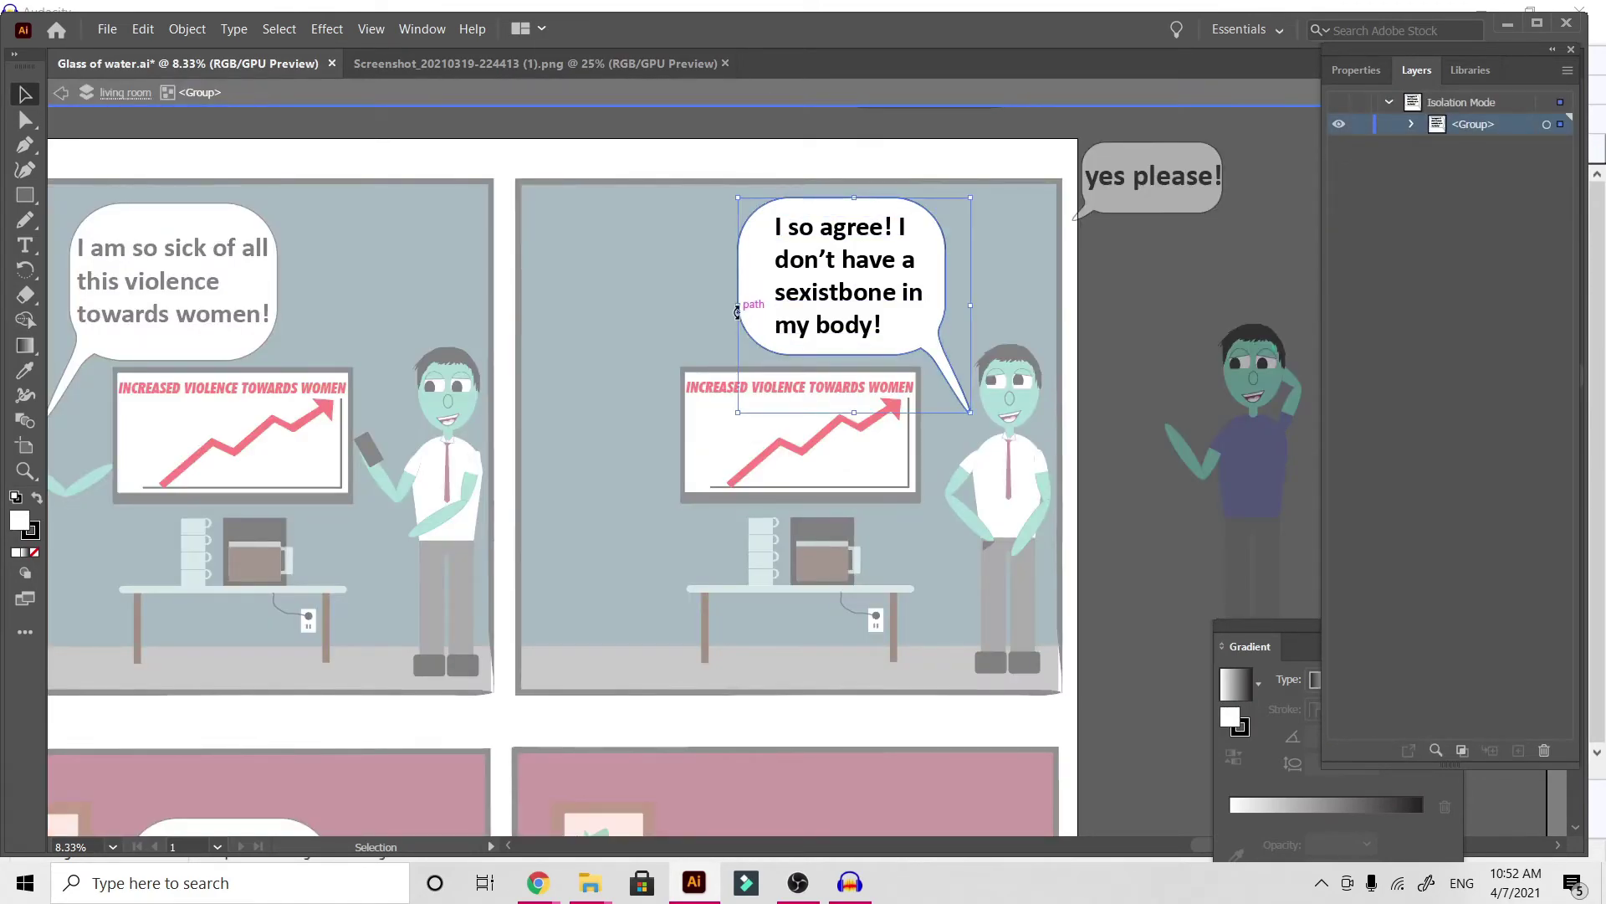
mouse_move(737, 312)
mouse_down()
mouse_move(774, 314)
mouse_move(748, 310)
mouse_up()
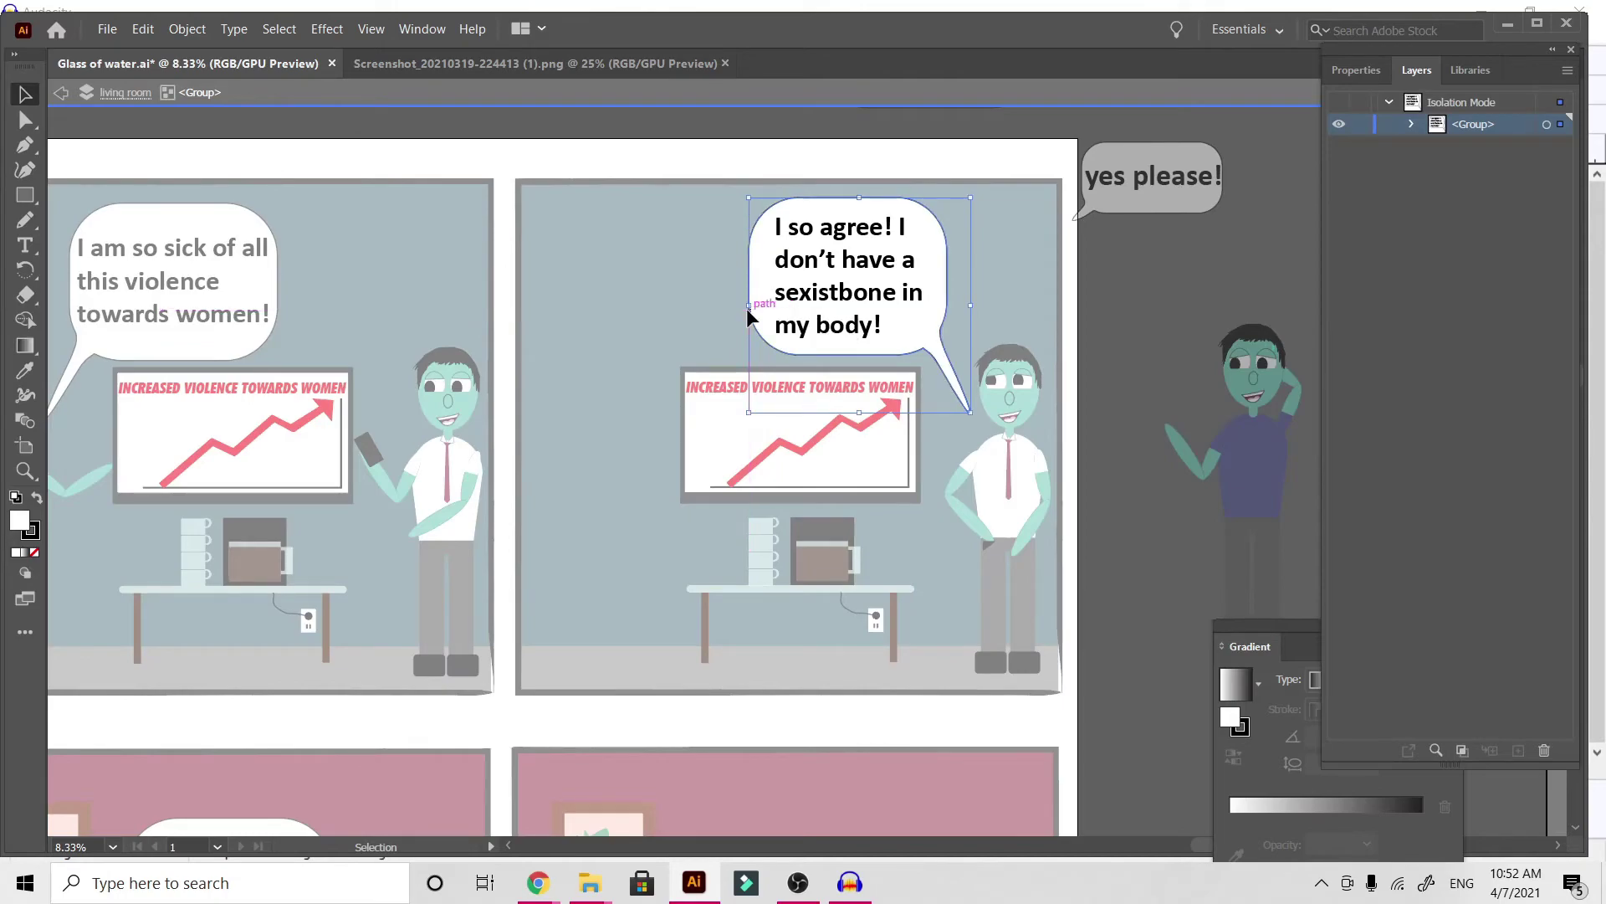
double_click(1092, 326)
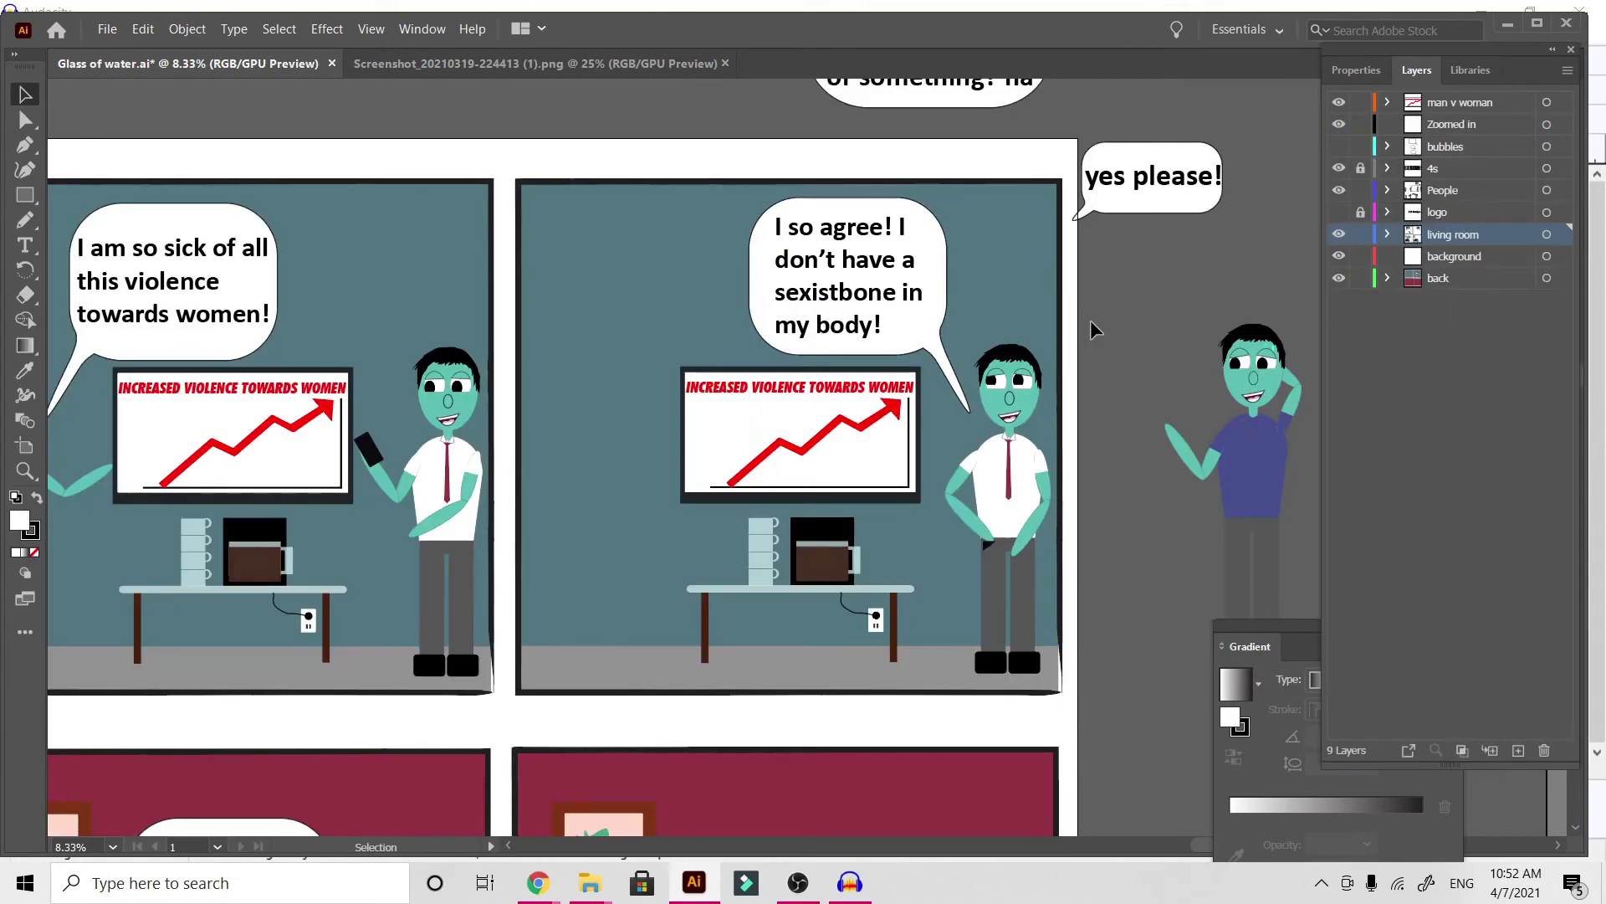
Isolate the second-panel man and tilt the eyelid farther from the bubble by raising its inner corner and lowering its outer corner
key(ctrl+plus)
key(ctrl+plus)
key(ctrl+plus)
key(ctrl+plus)
key(ctrl+plus)
key(ctrl+plus)
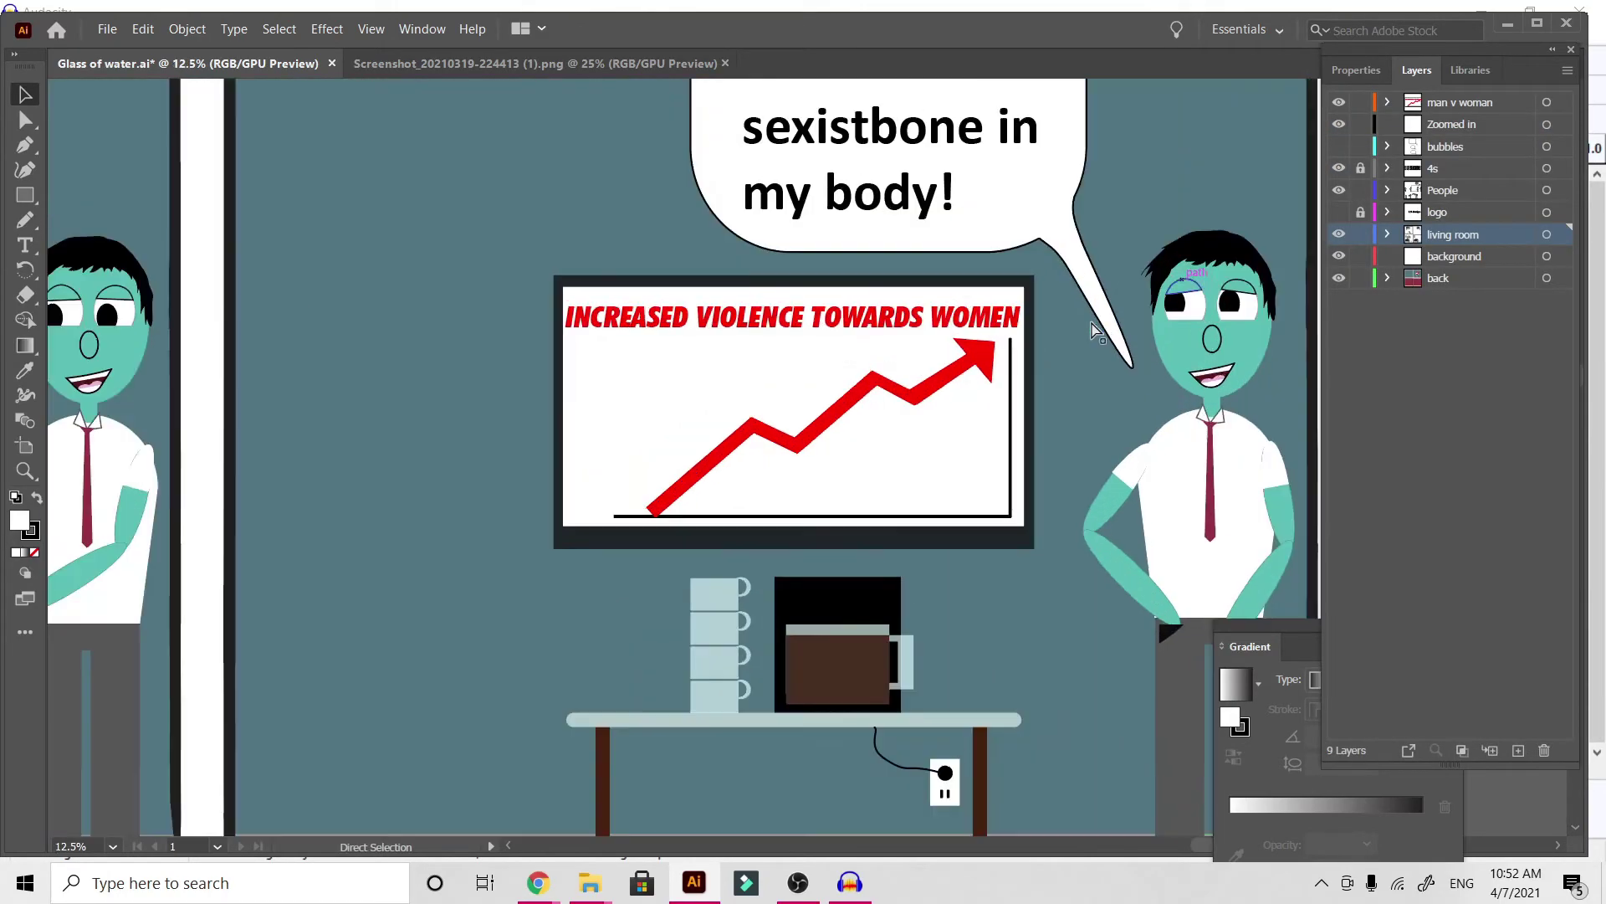
scroll(1091, 320, right, 15)
scroll(1091, 319, up, 3)
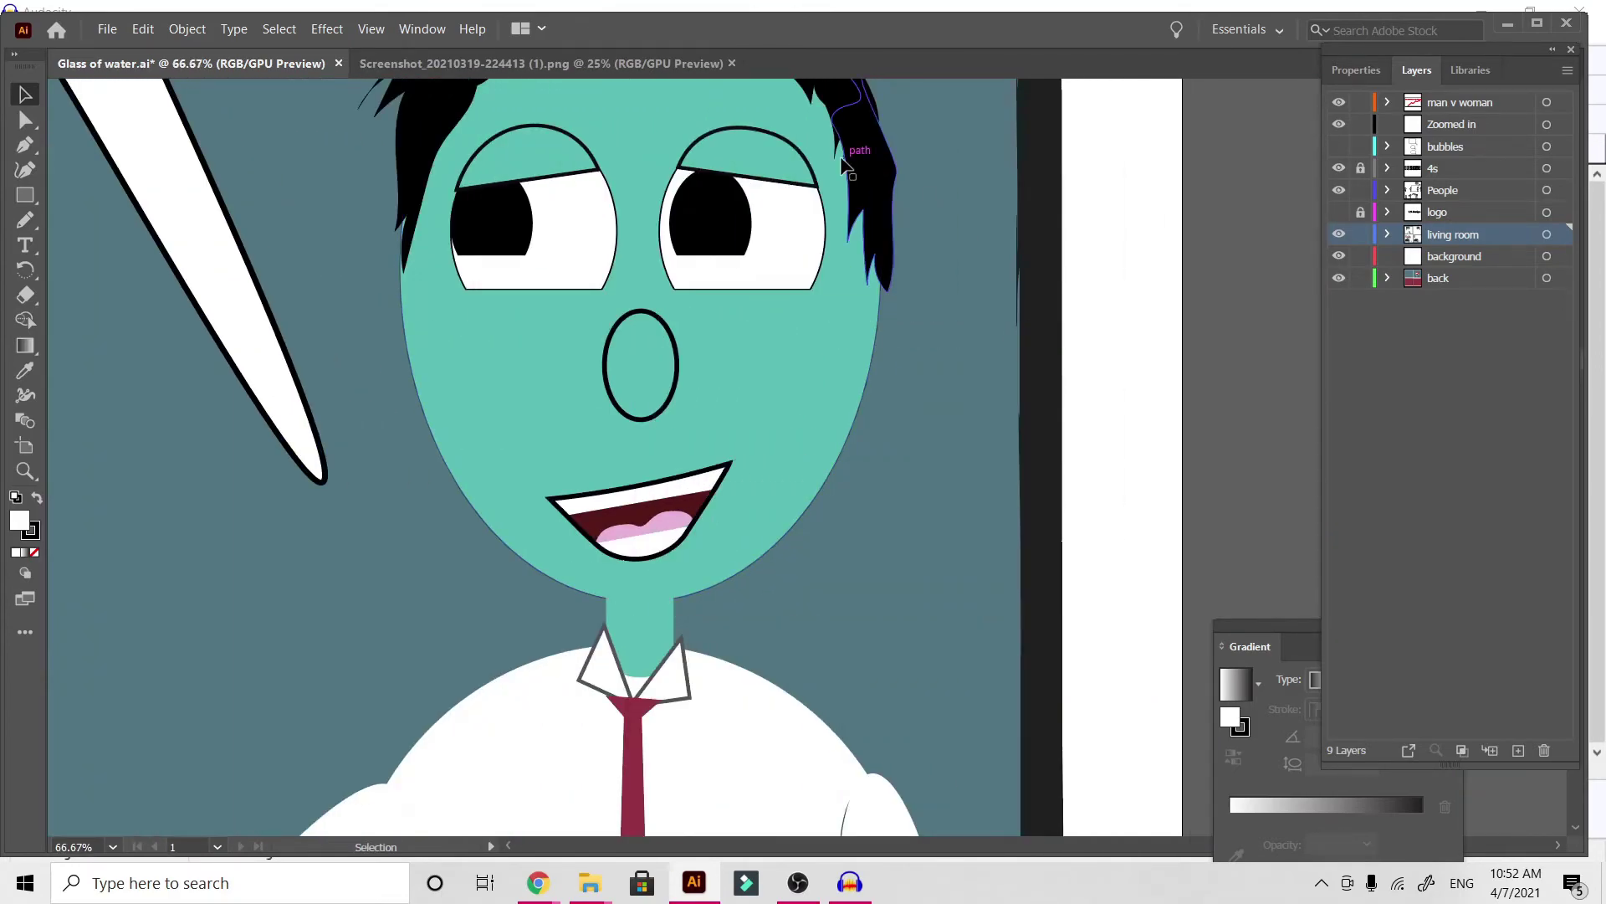
double_click(750, 147)
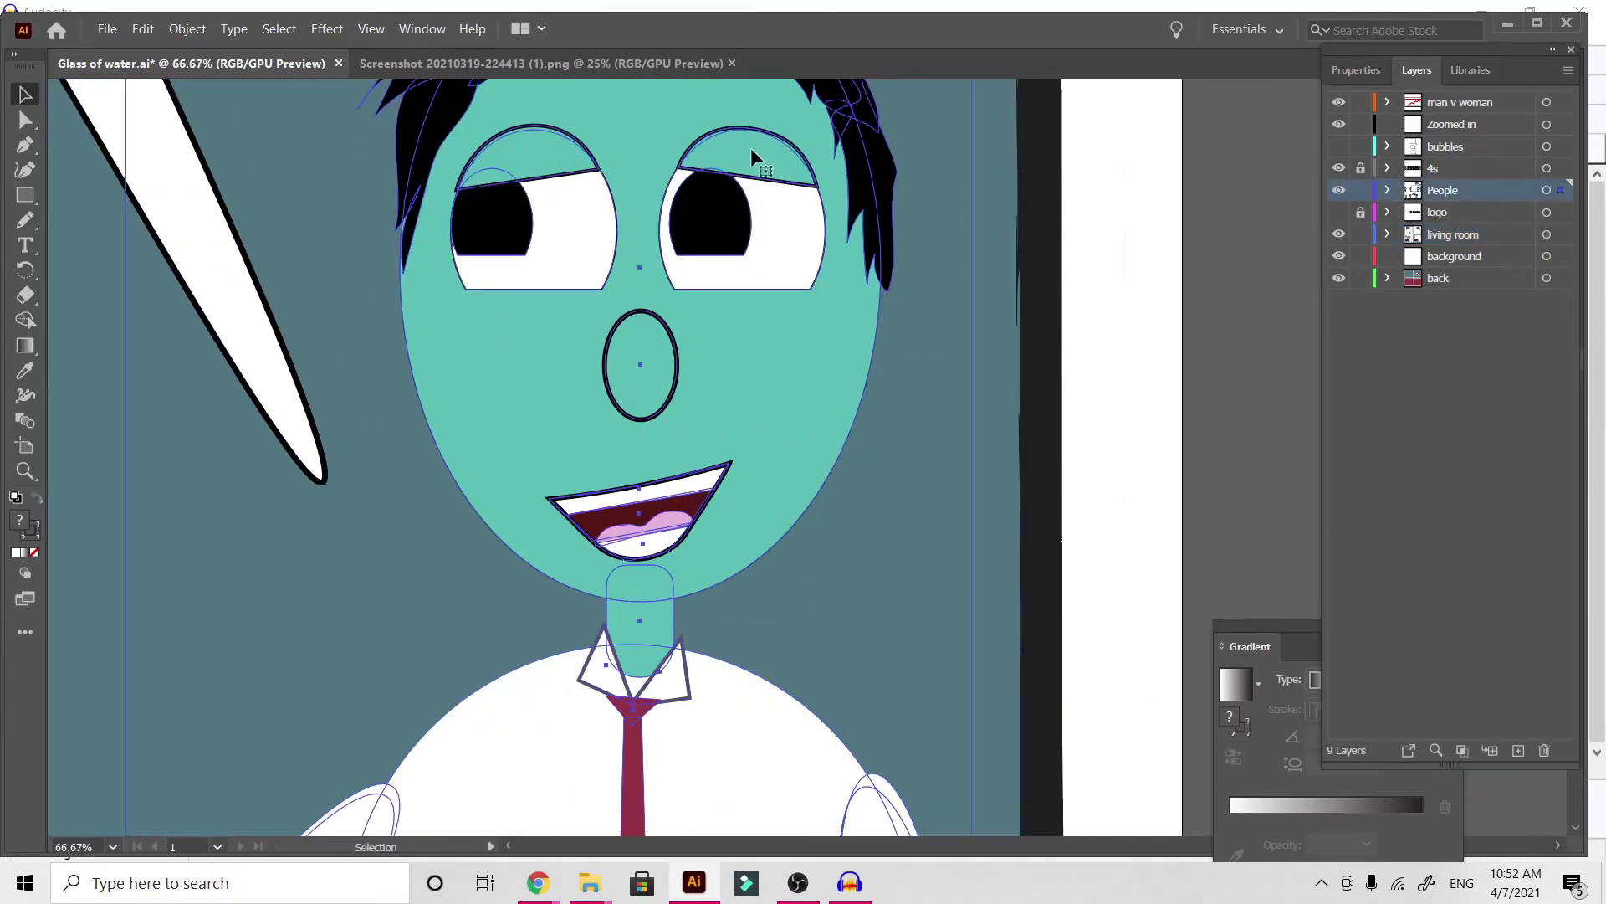
click(707, 163)
click(25, 121)
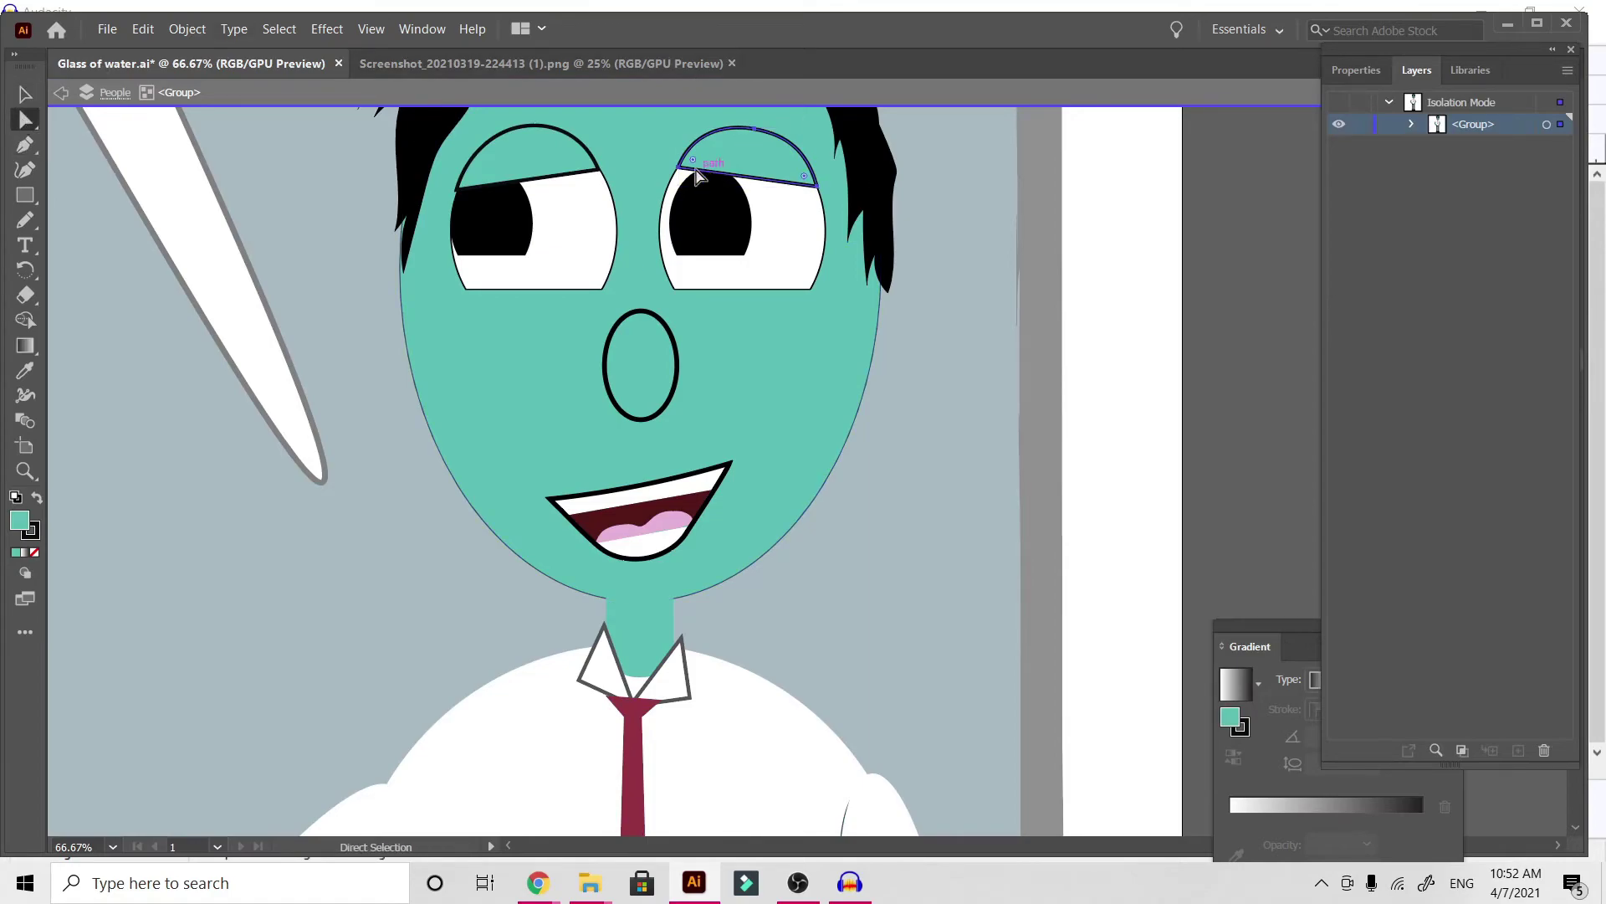
drag(680, 168, 707, 128)
mouse_move(823, 192)
mouse_down()
mouse_move(840, 212)
mouse_move(820, 196)
mouse_up()
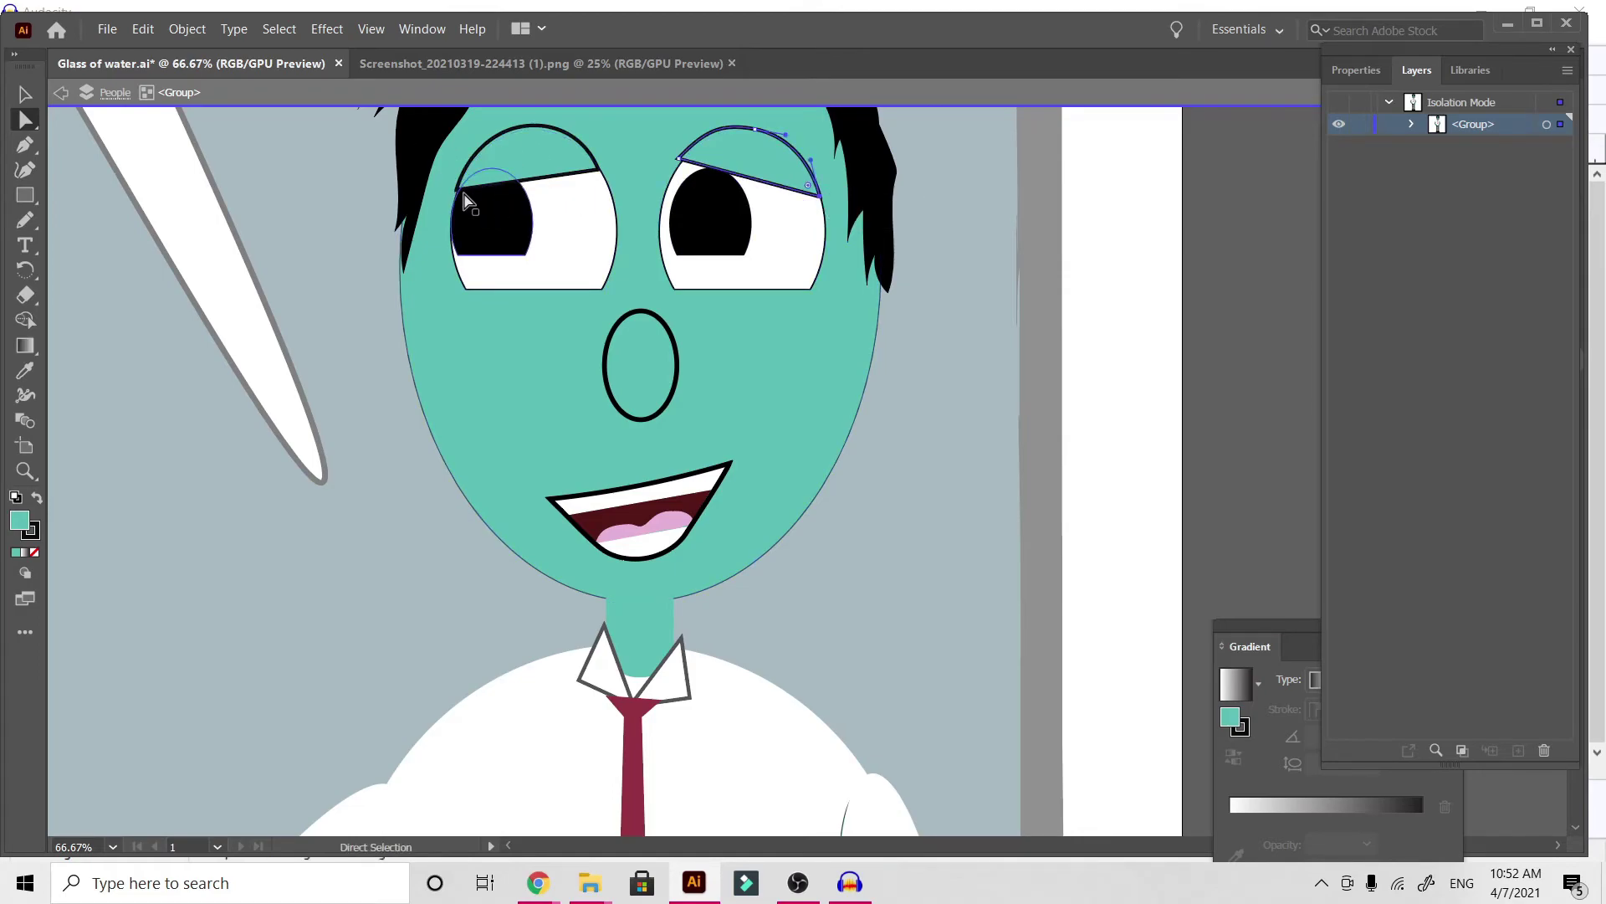
Tilt the man's eyelid nearer the bubble by lowering its outer corner and raising its inner corner, and exit isolation
click(461, 188)
drag(459, 192, 456, 195)
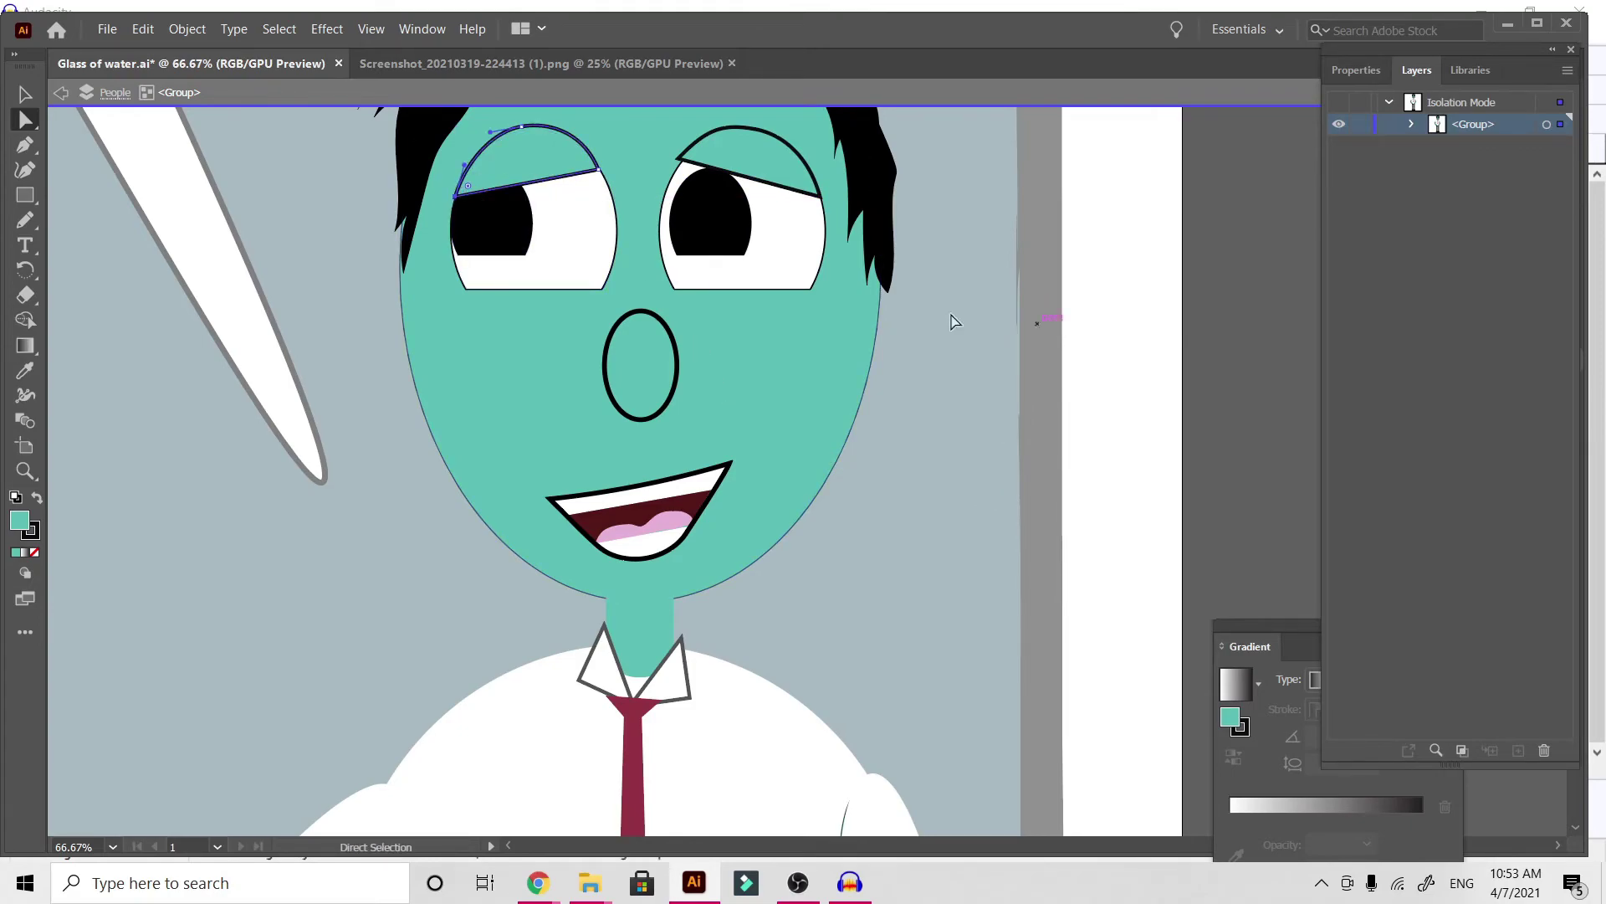
click(606, 176)
key(ctrl+z)
click(594, 172)
drag(601, 171, 602, 167)
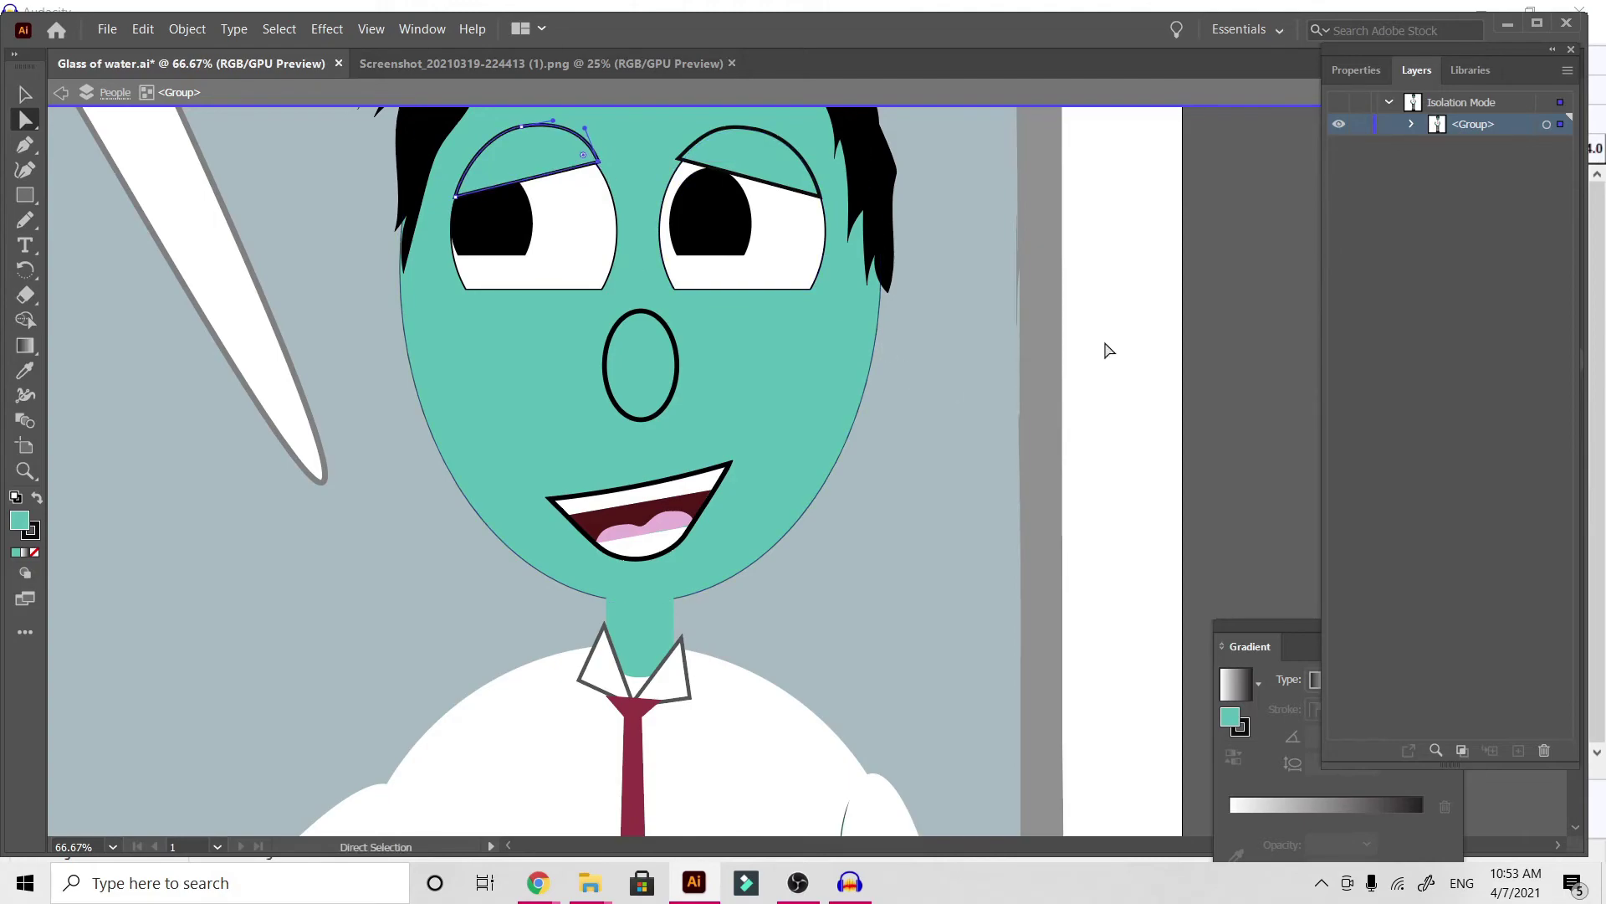
double_click(1109, 349)
Duplicate the woman from the first panel into the second panel, standing beside the chart screen opposite the man, and deselect her
key(ctrl+minus)
key(ctrl+minus)
key(ctrl+minus)
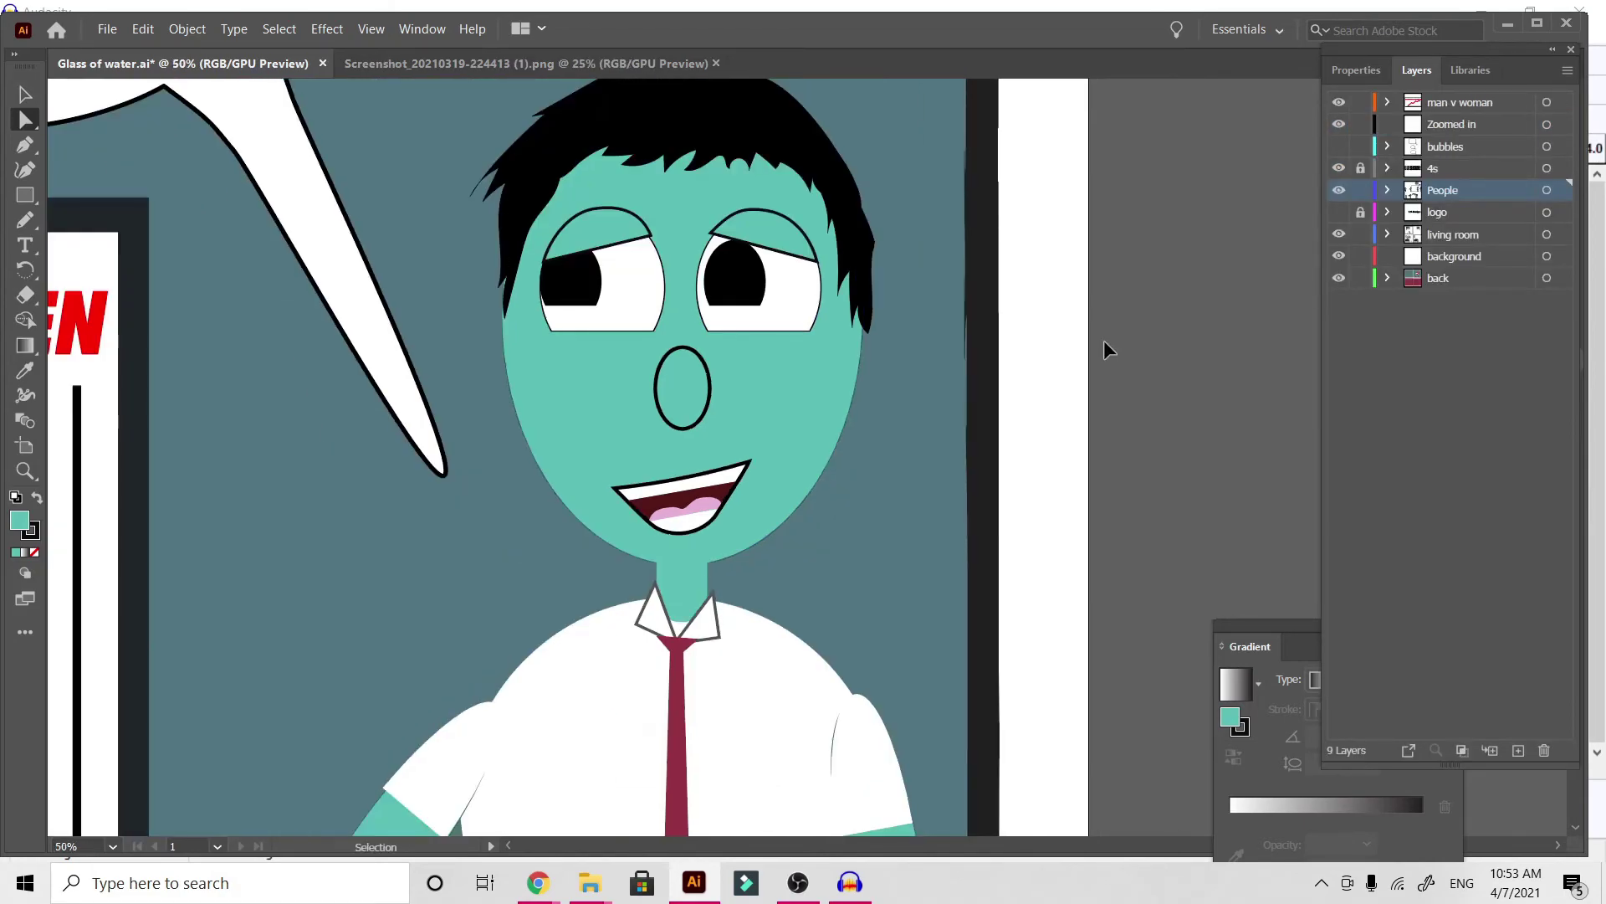
key(ctrl+minus)
key(ctrl+minus)
key(ctrl+minus)
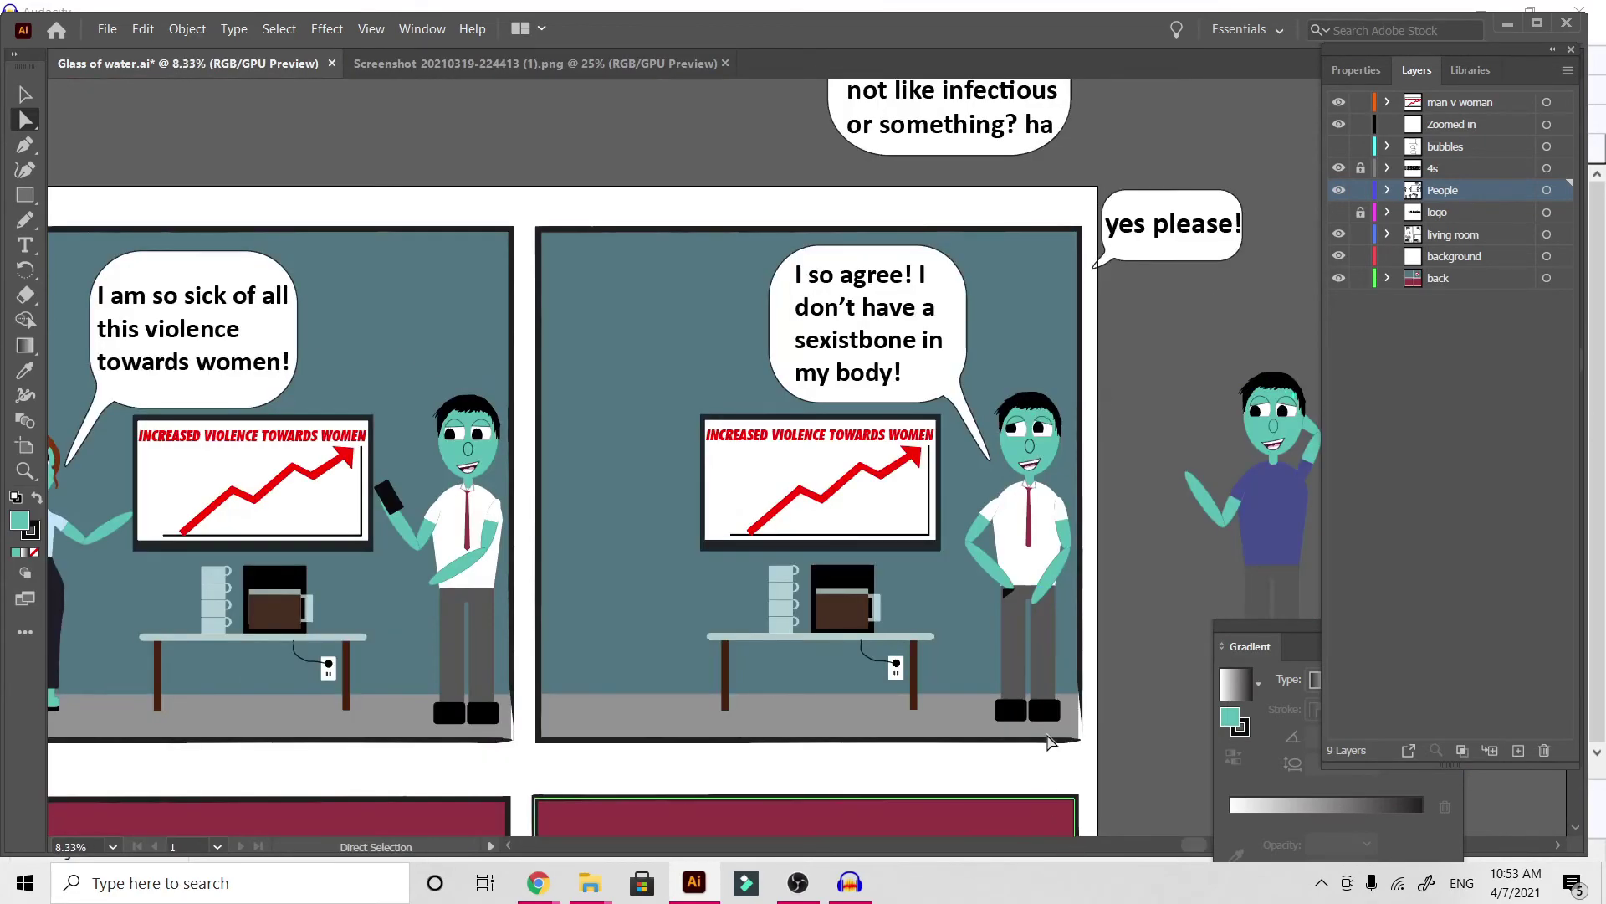
scroll(1086, 449, down, 3)
scroll(1087, 449, left, 3)
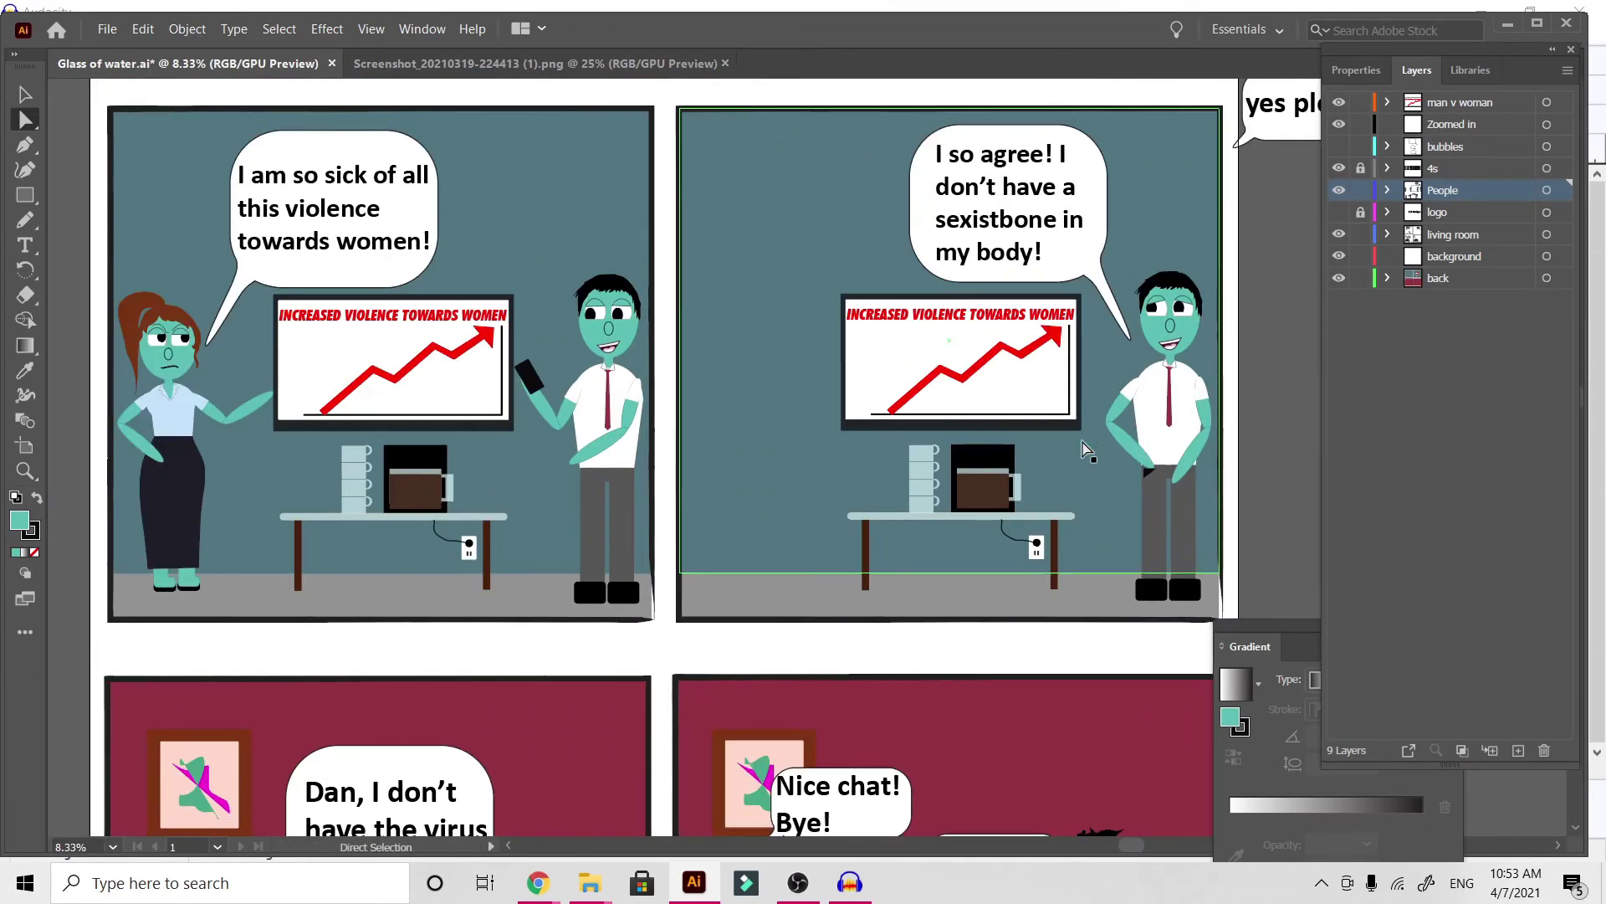
key(v)
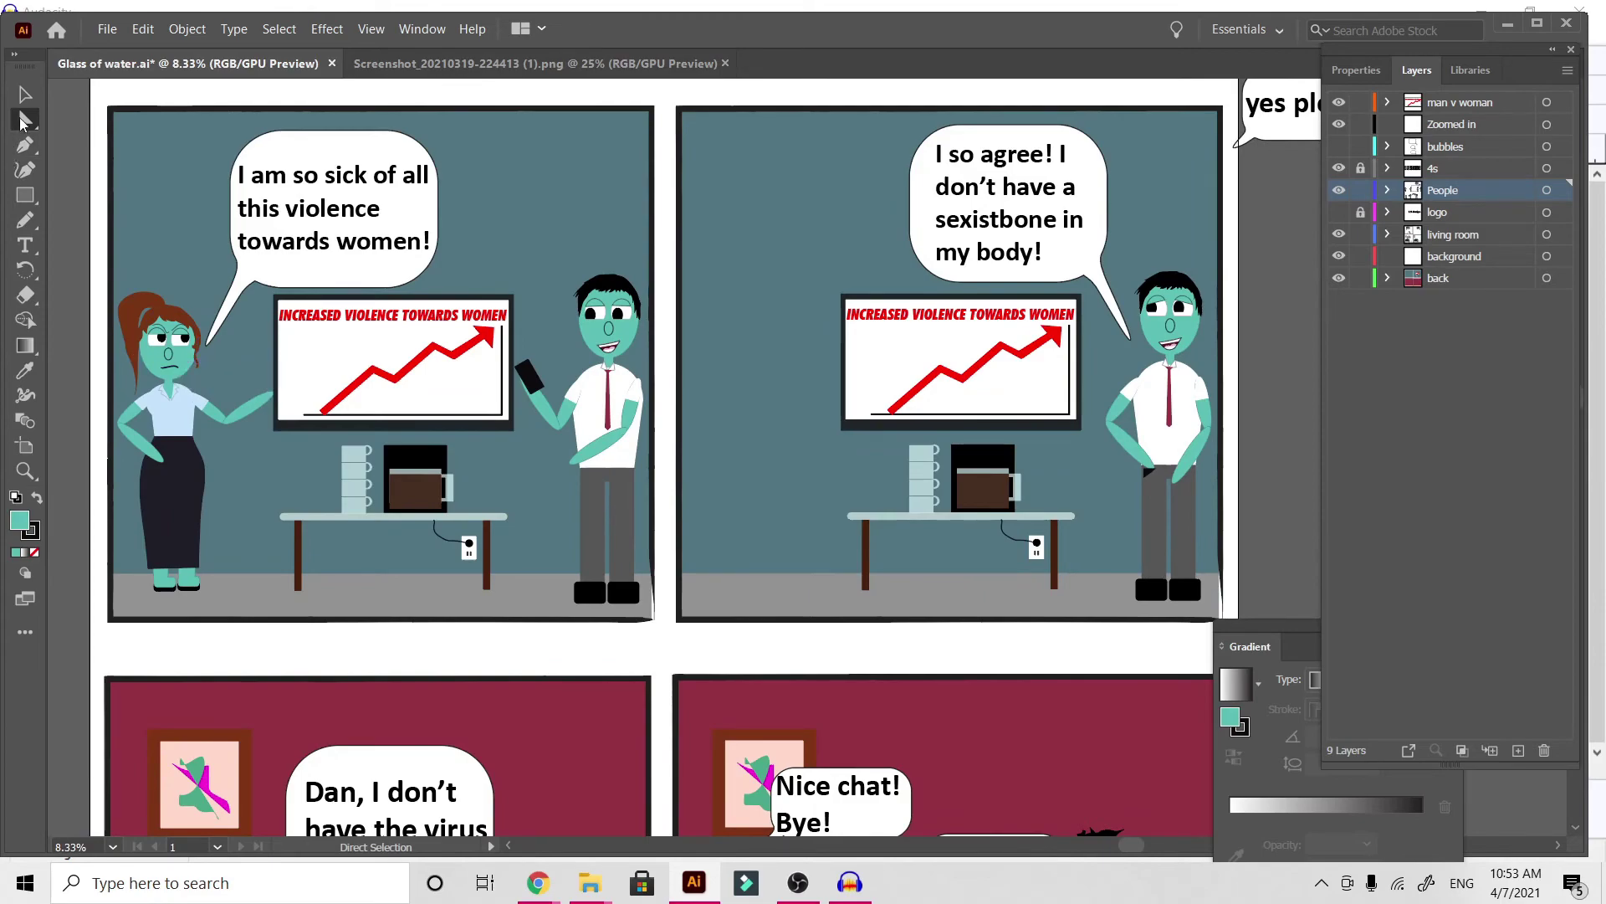
click(138, 316)
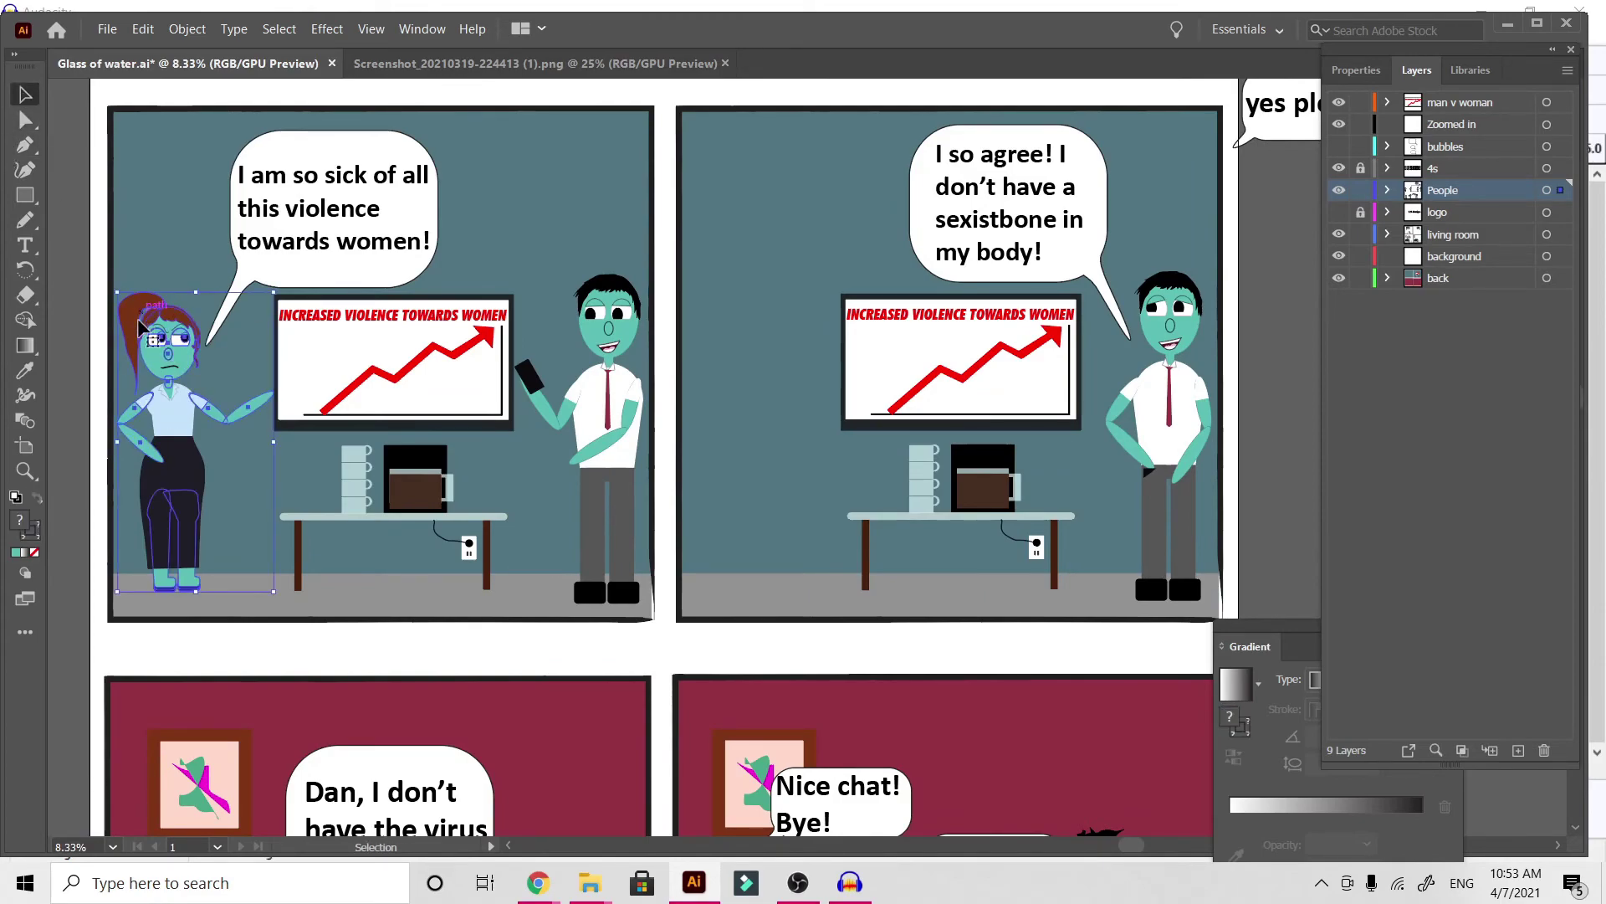
key(ctrl+plus)
key(ctrl+plus)
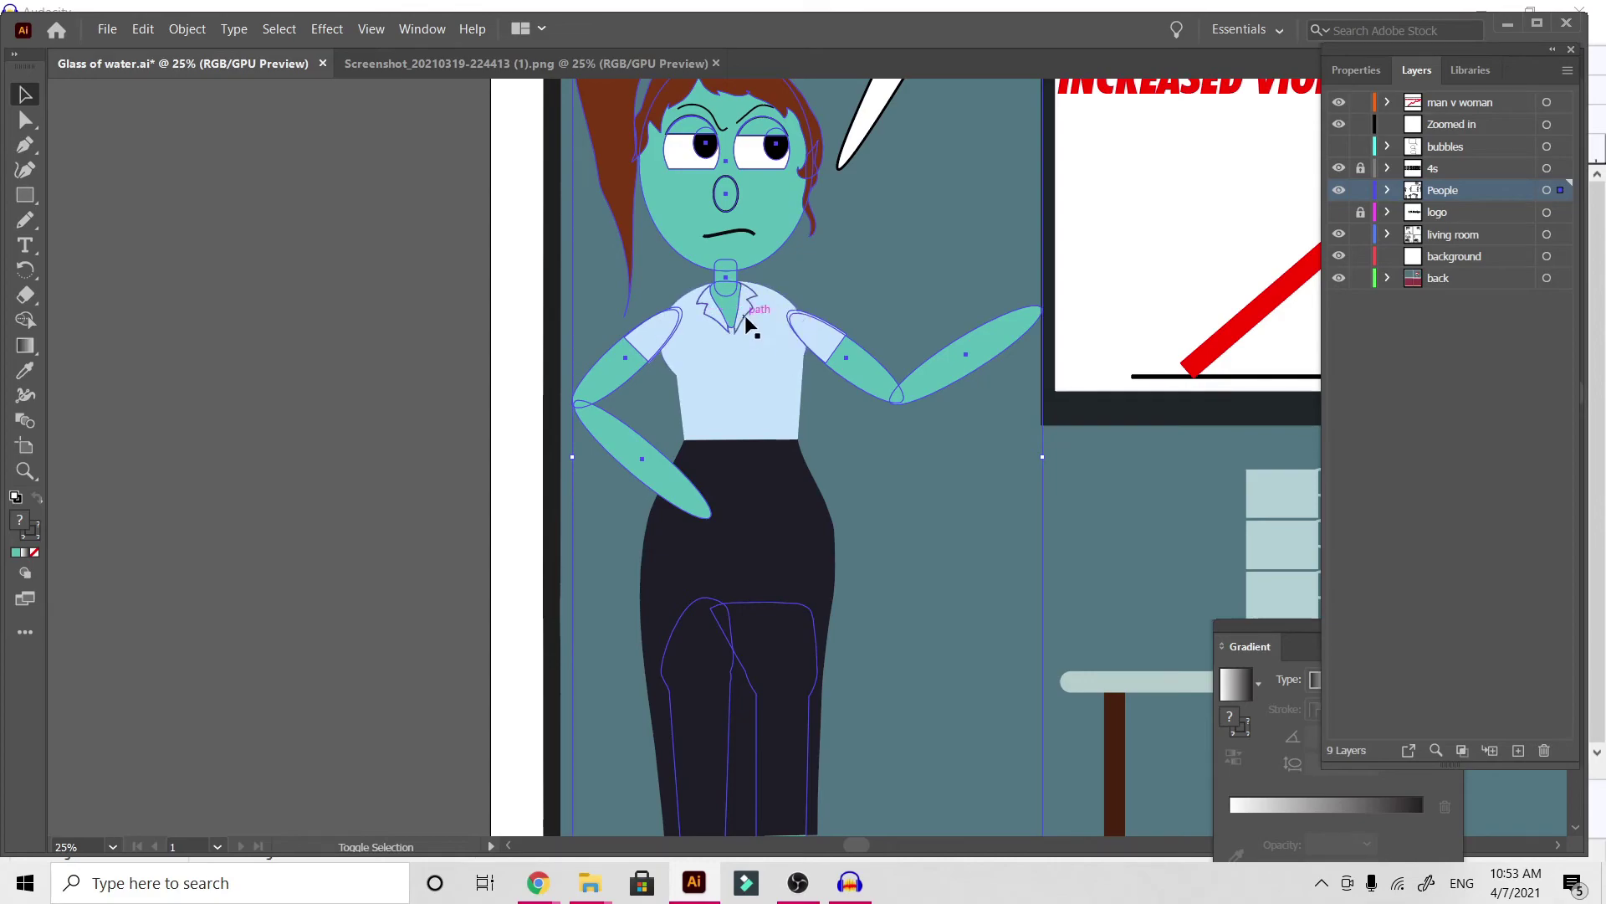
key(ctrl+minus)
key(ctrl+minus)
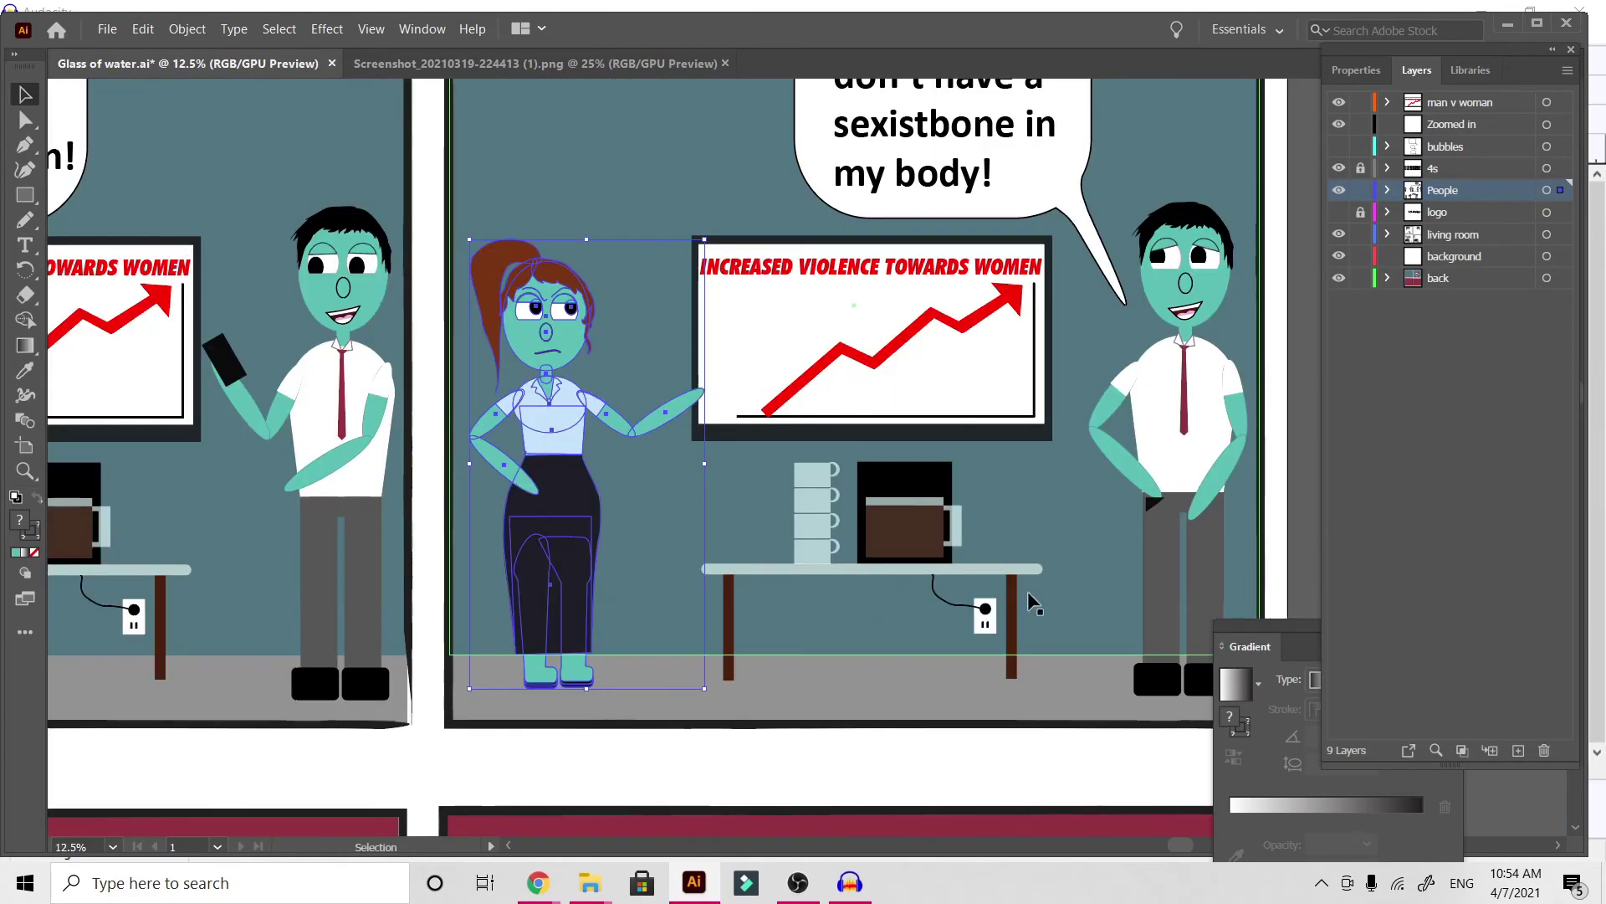
click(1296, 478)
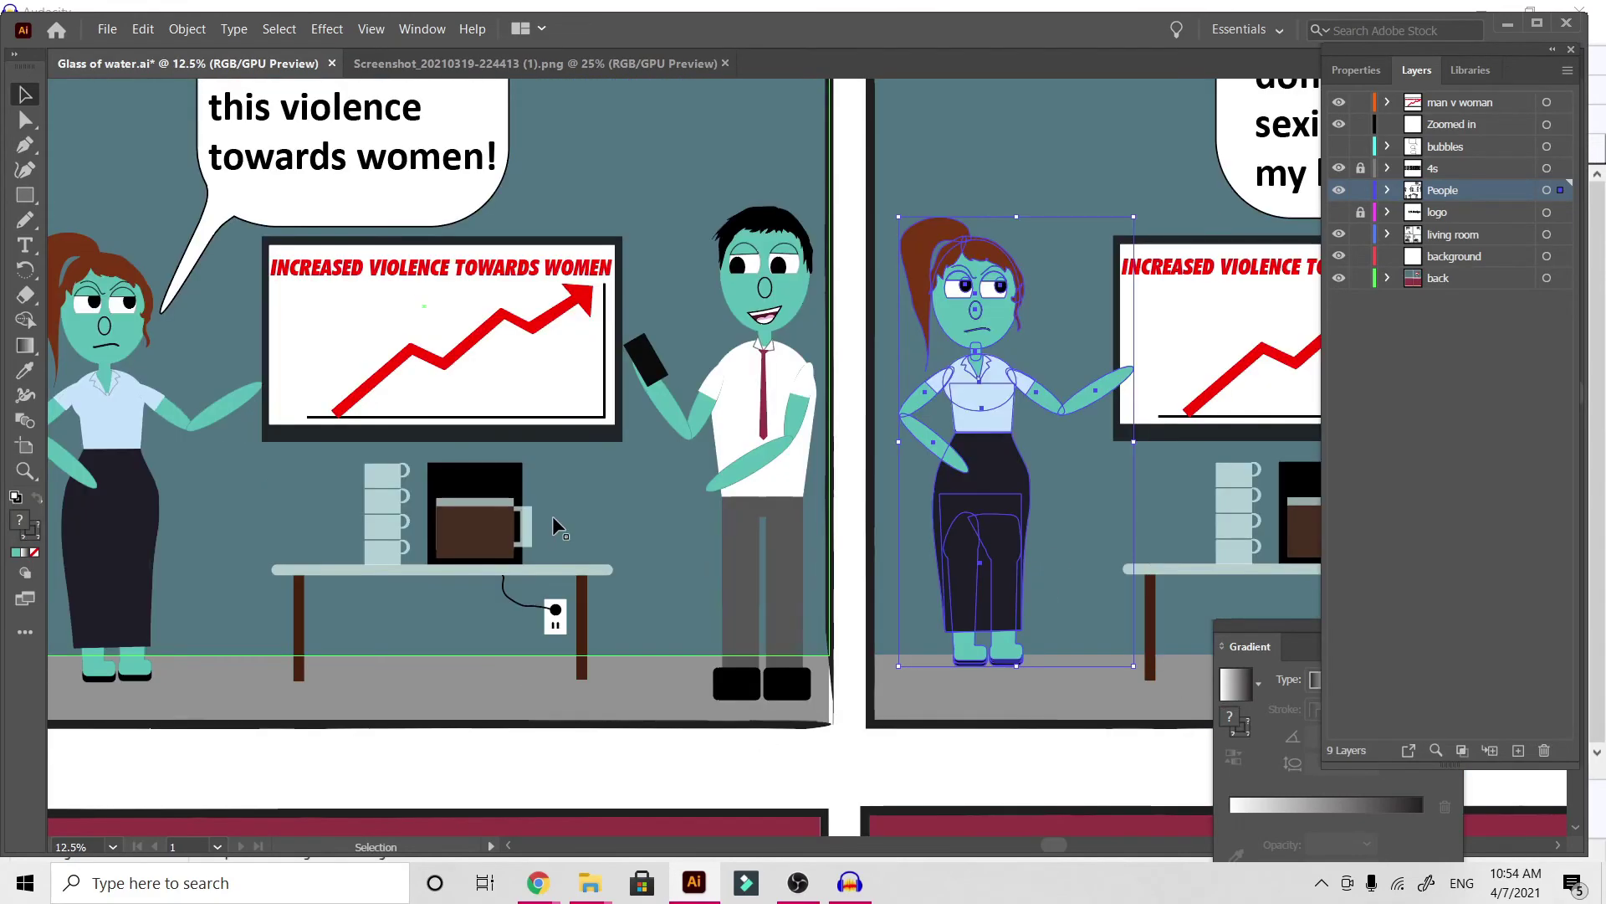
scroll(553, 516, right, 6)
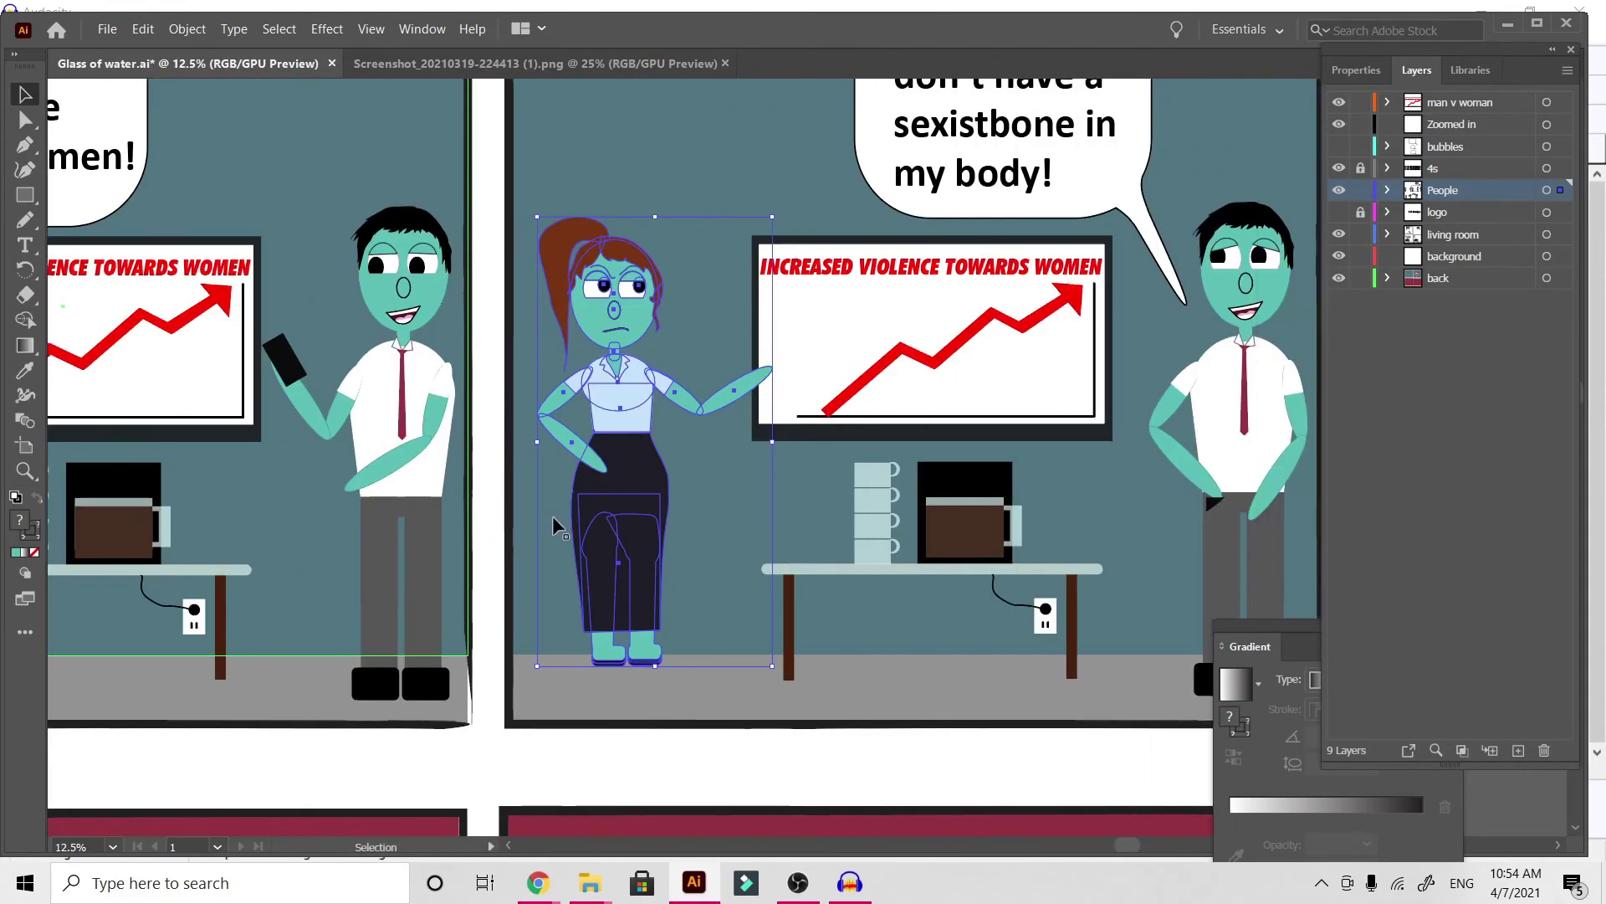
scroll(553, 516, right, 2)
drag(598, 488, 590, 489)
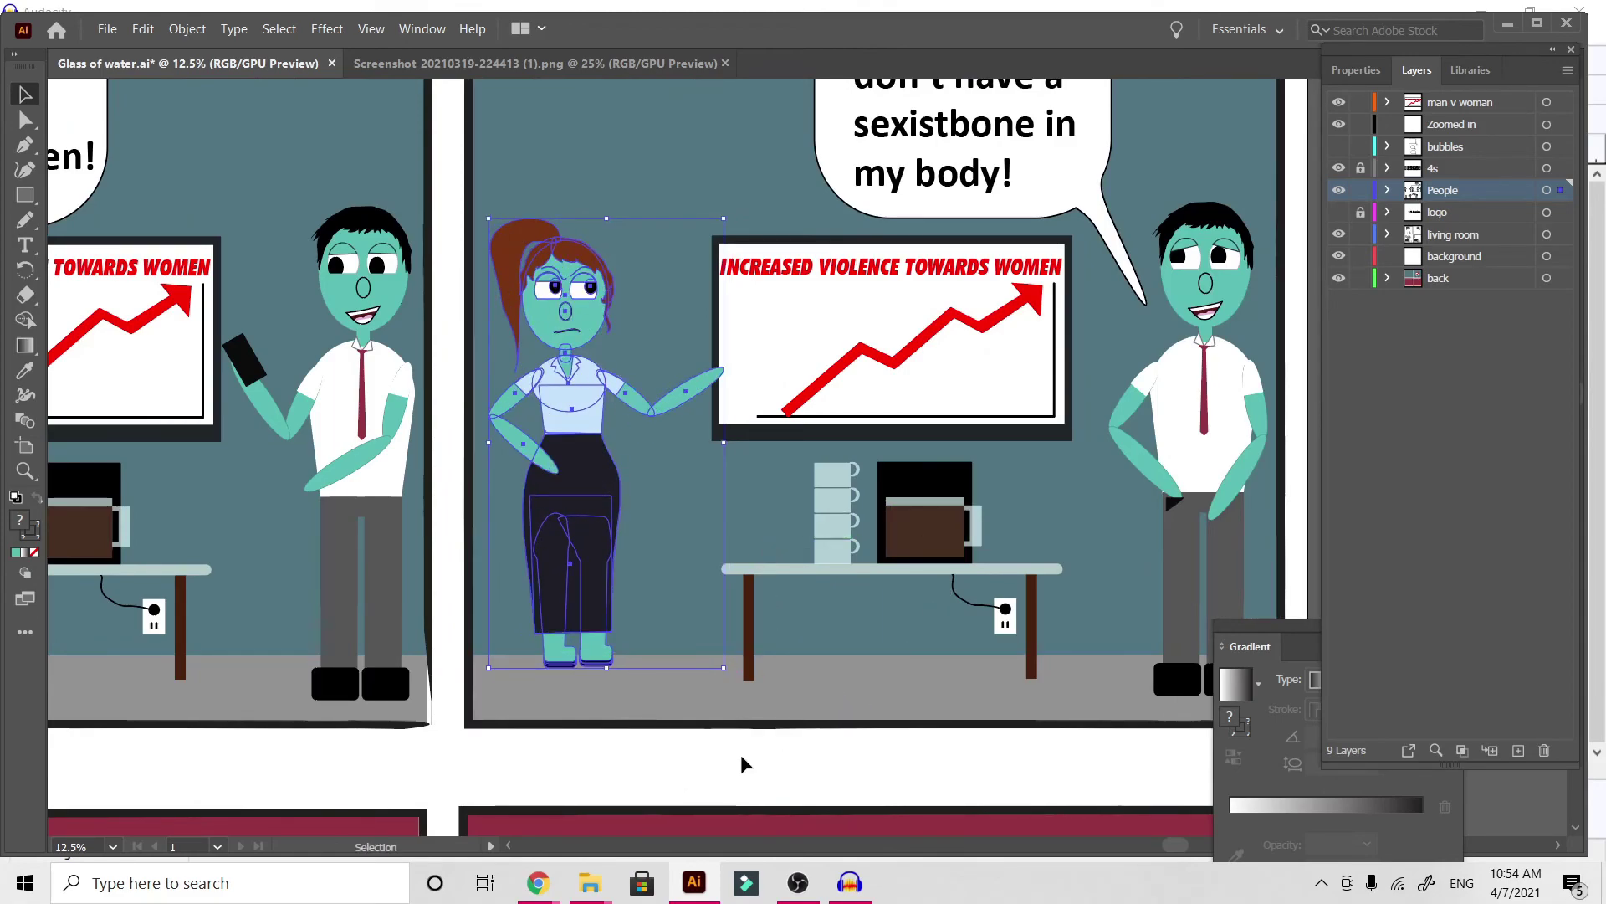
click(723, 768)
Isolate the second-panel woman's outstretched forearm, move and rotate it so the hand rests on her hip, and exit isolation
key(a)
key(ctrl+plus)
key(ctrl+plus)
key(v)
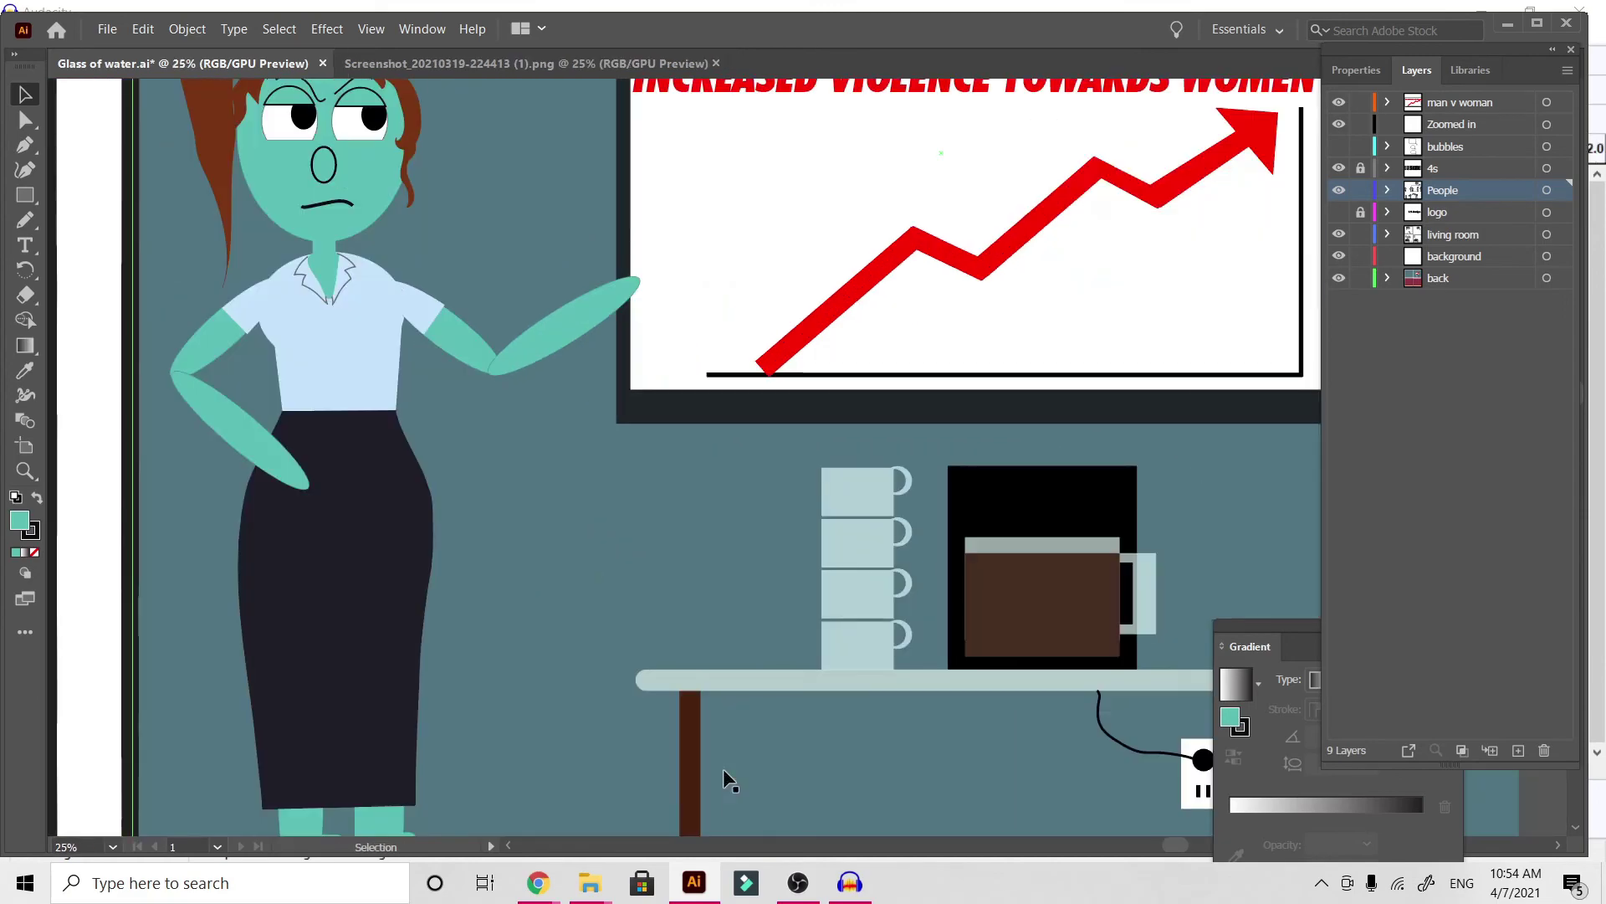
double_click(537, 336)
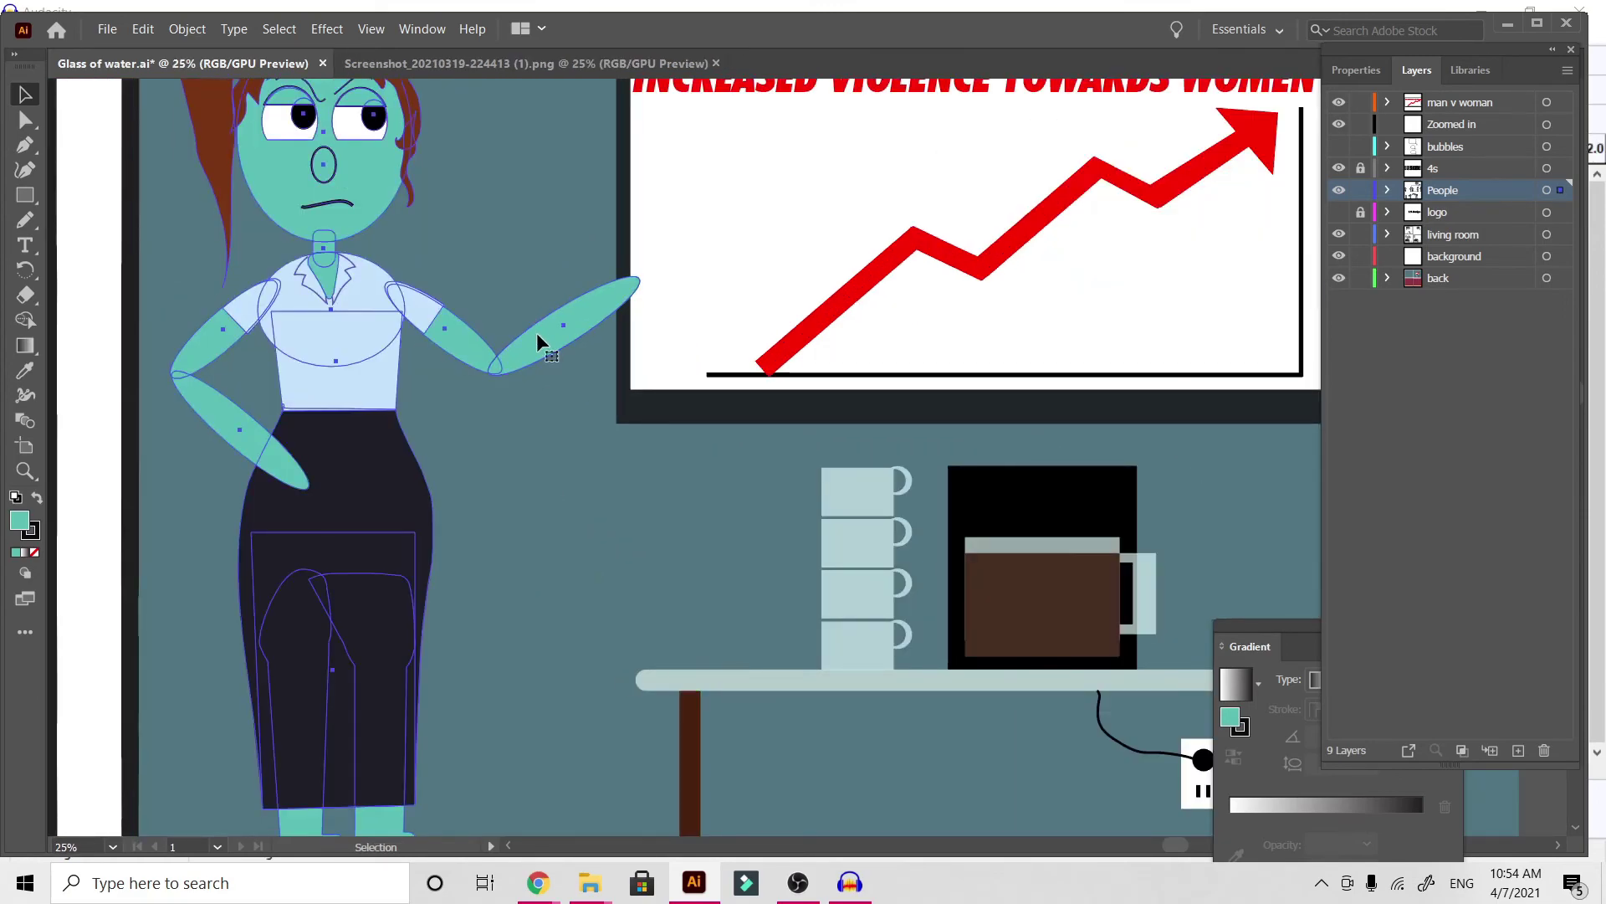
double_click(541, 336)
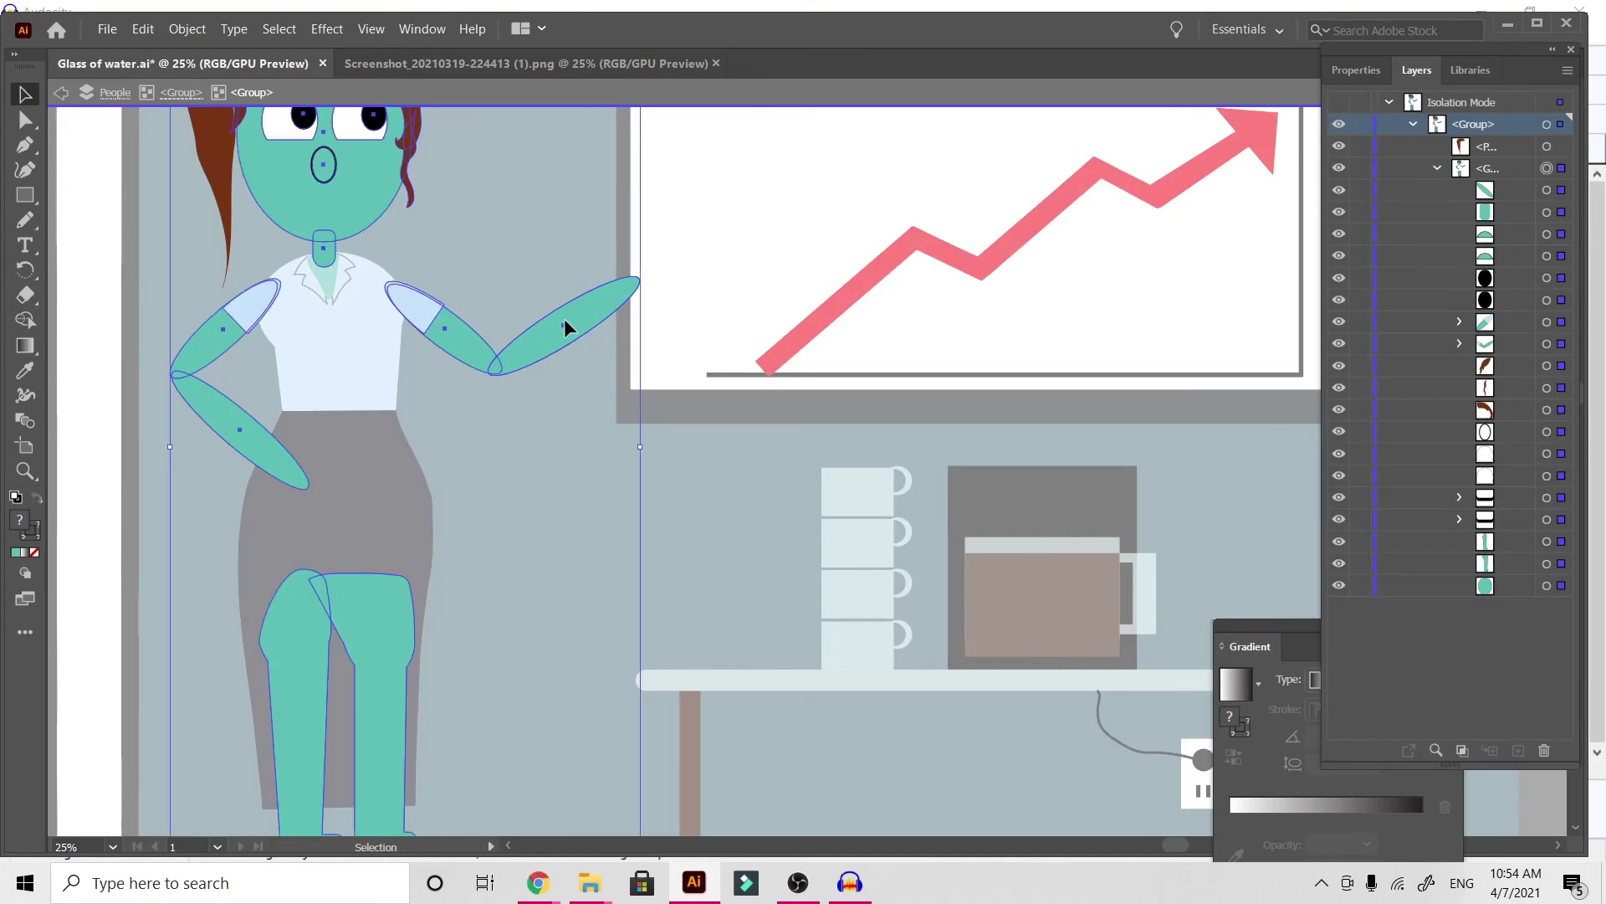
double_click(564, 318)
click(564, 318)
double_click(556, 328)
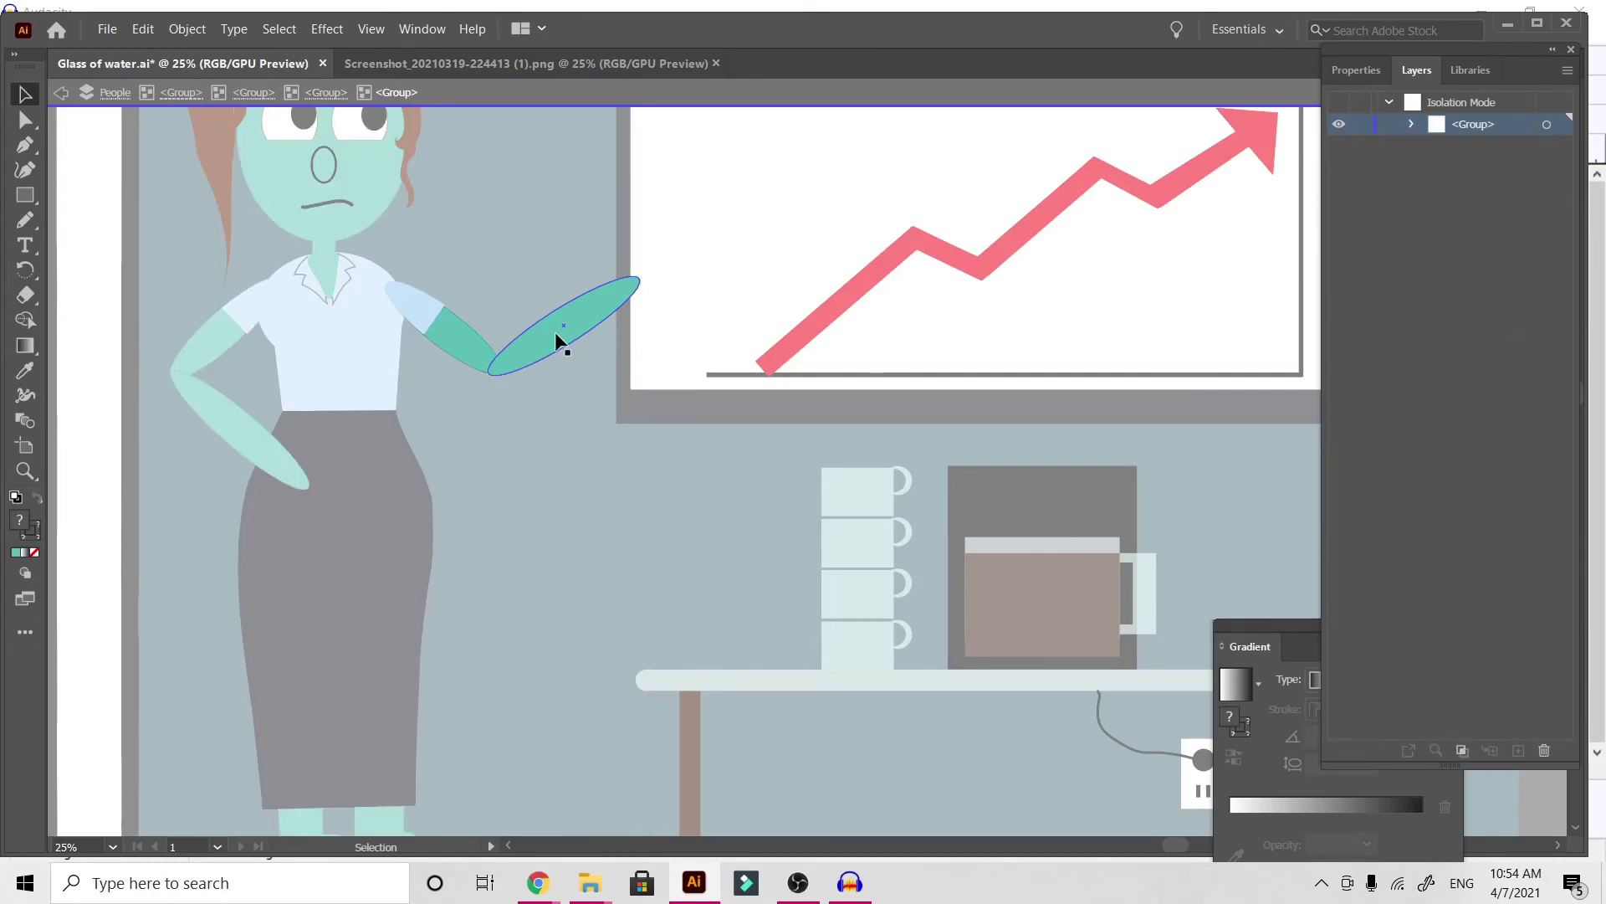
drag(555, 331, 422, 432)
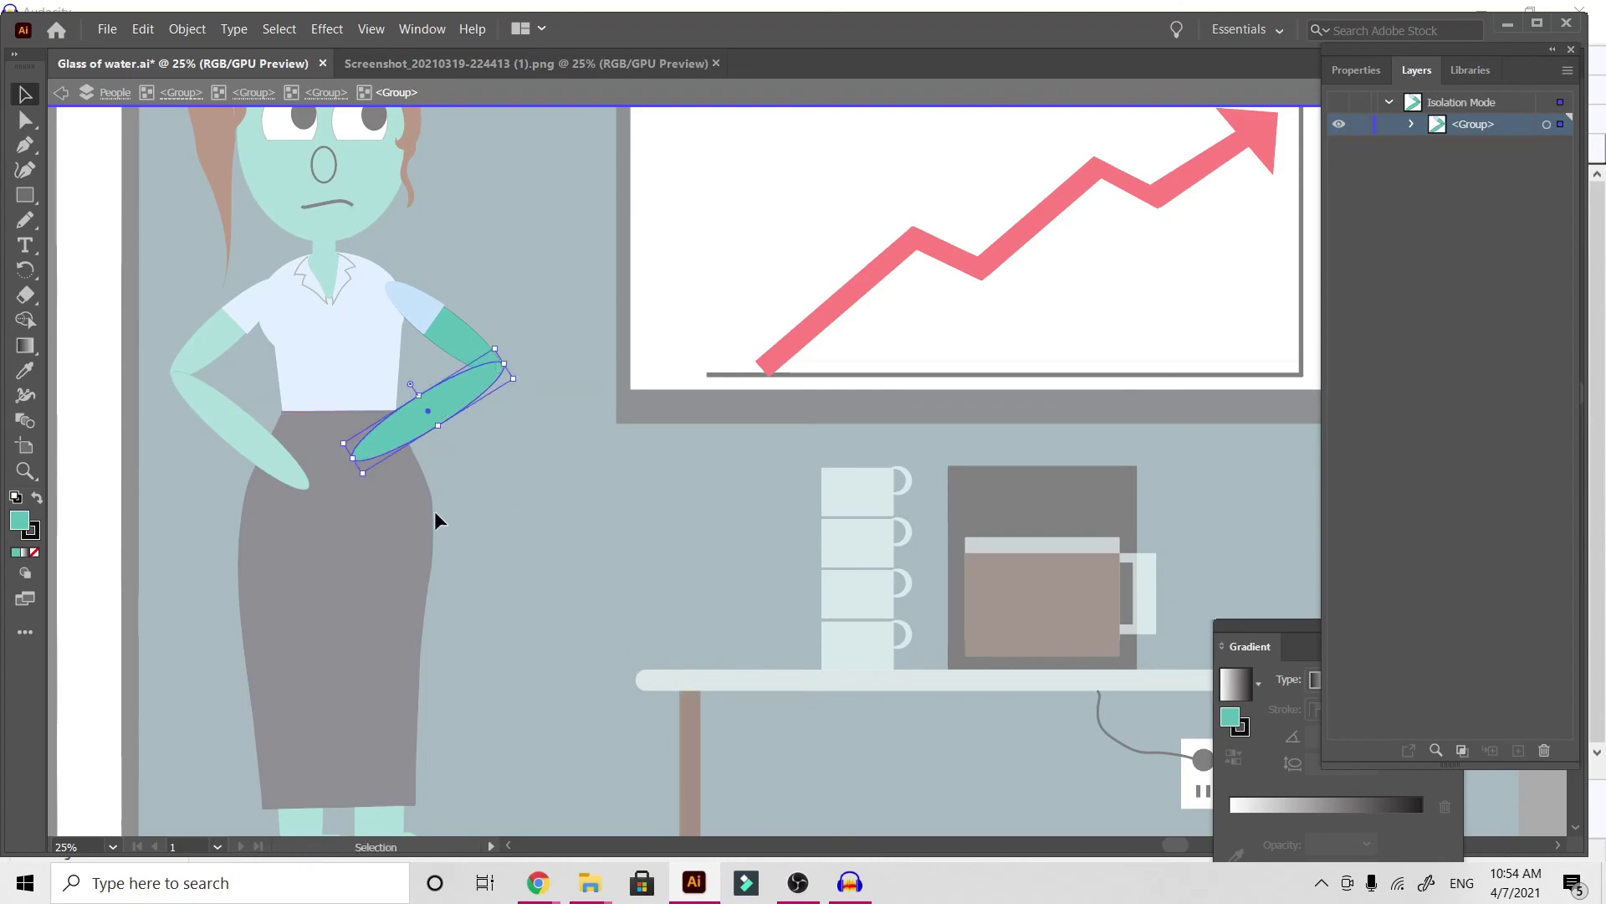
drag(365, 484, 382, 492)
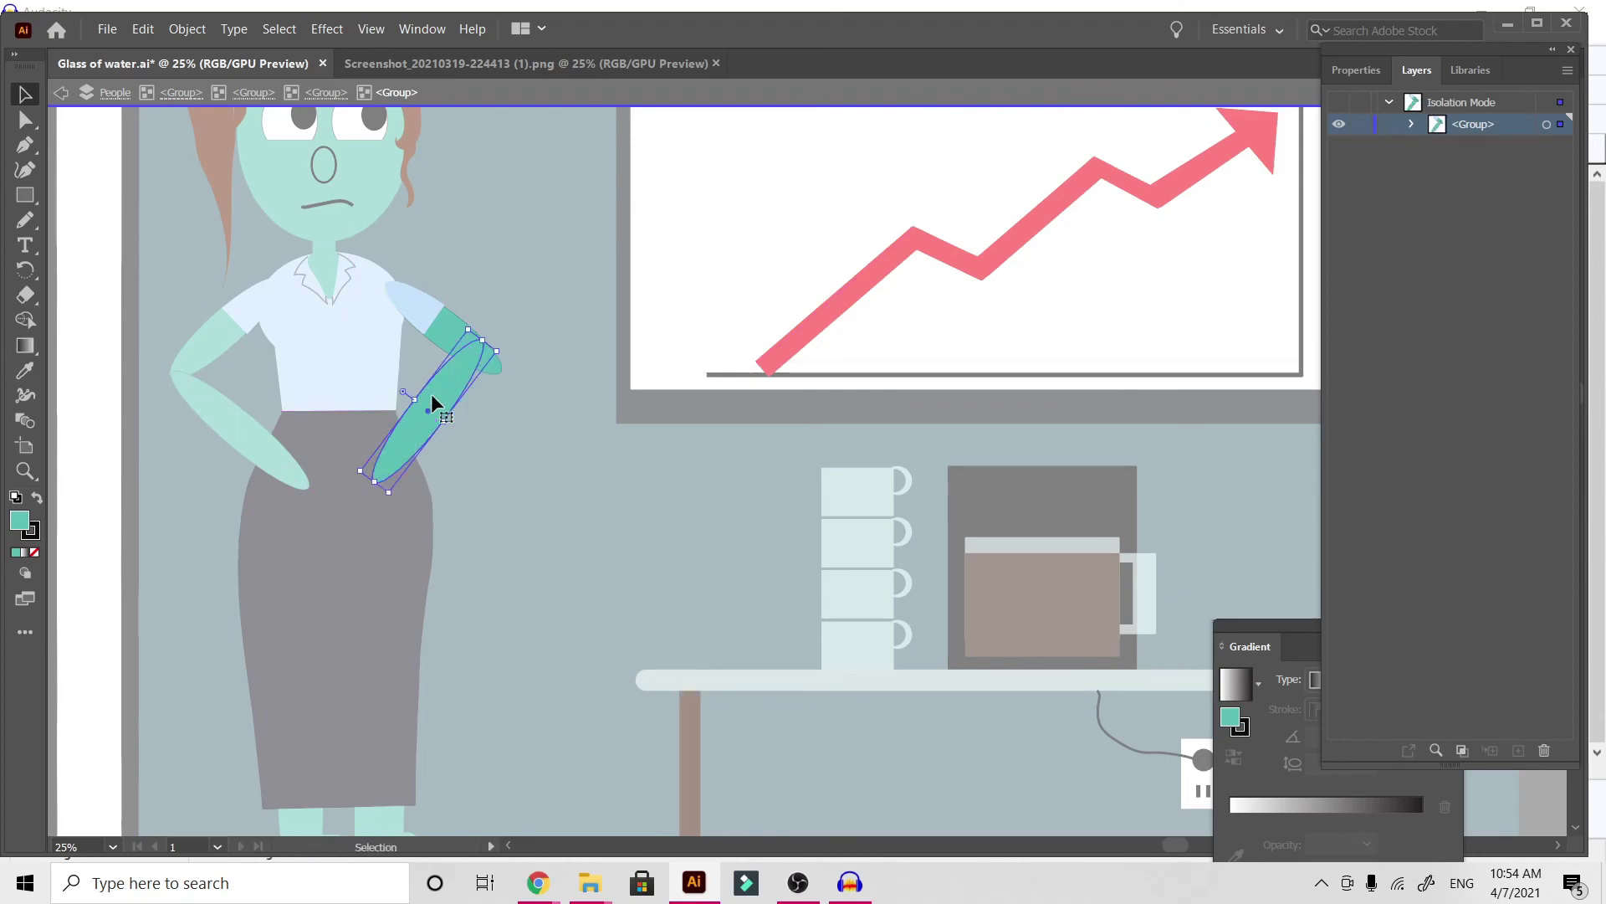
drag(458, 408, 474, 423)
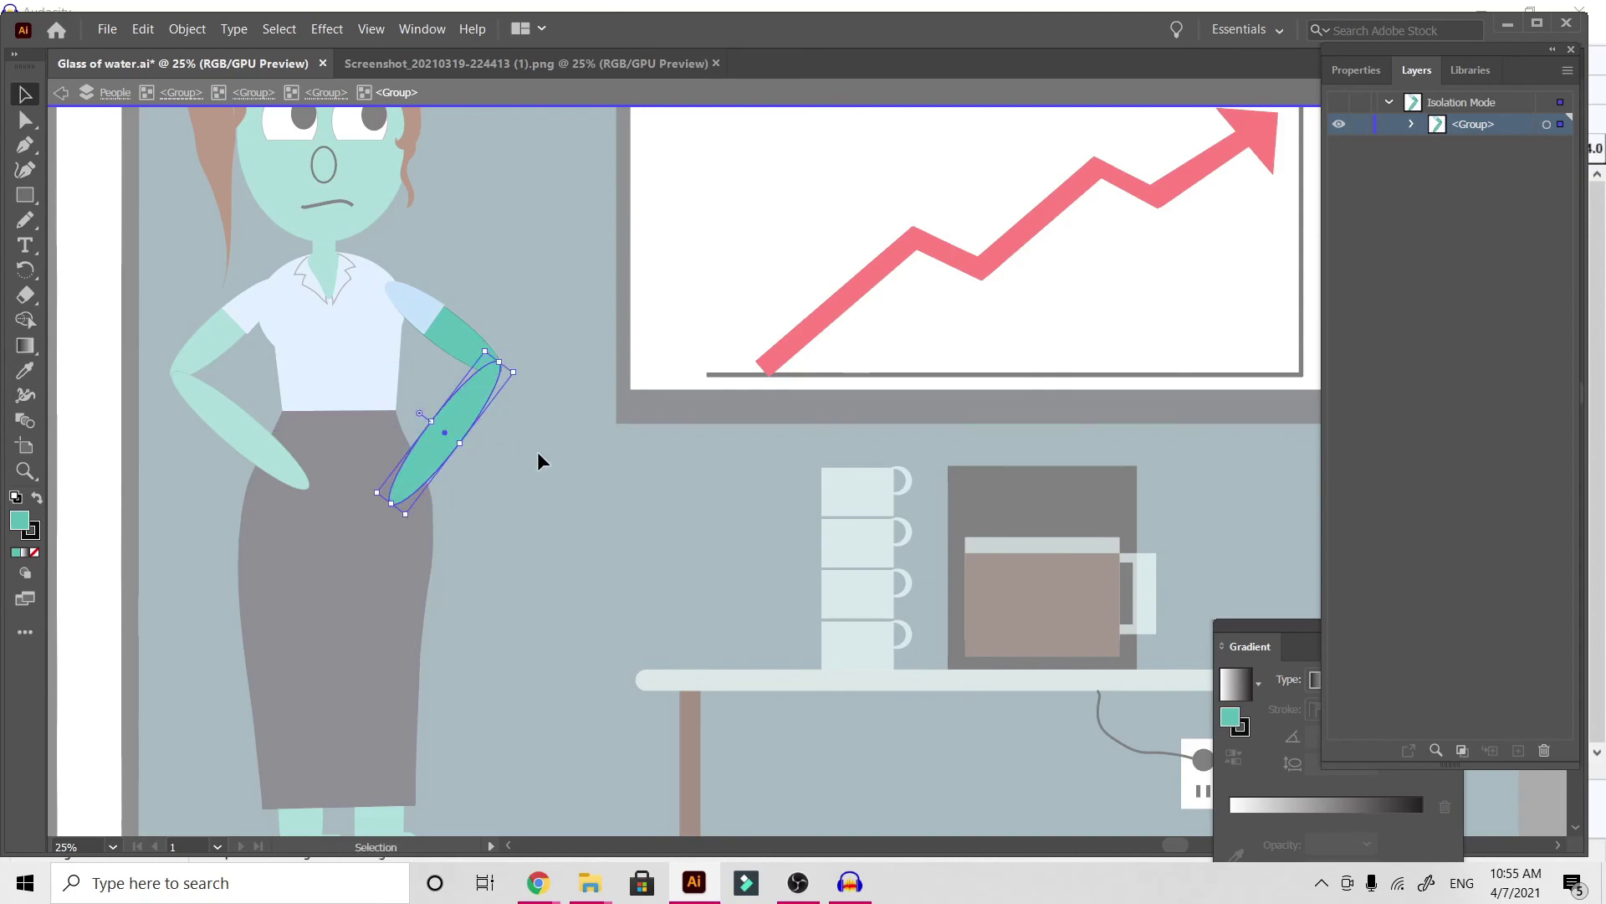
double_click(539, 458)
Isolate the second-panel woman and rotate the eyebrow on her ponytail side slightly so its inner end rises
key(ctrl+minus)
key(ctrl+minus)
key(ctrl+minus)
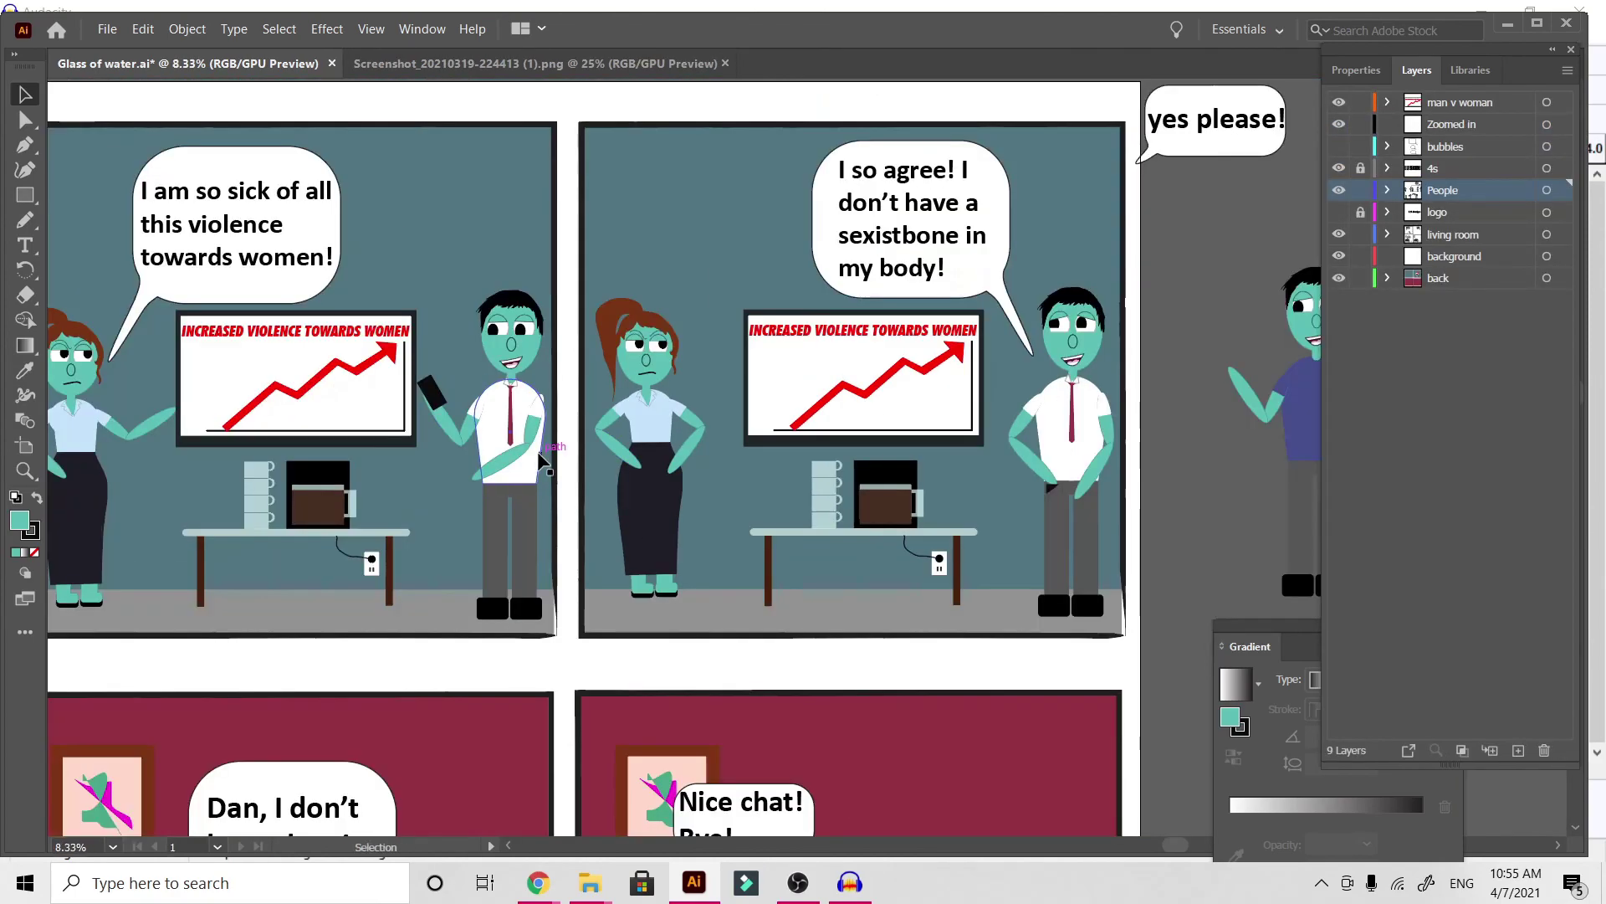
key(ctrl+plus)
key(ctrl+plus)
key(ctrl+plus)
key(ctrl+plus)
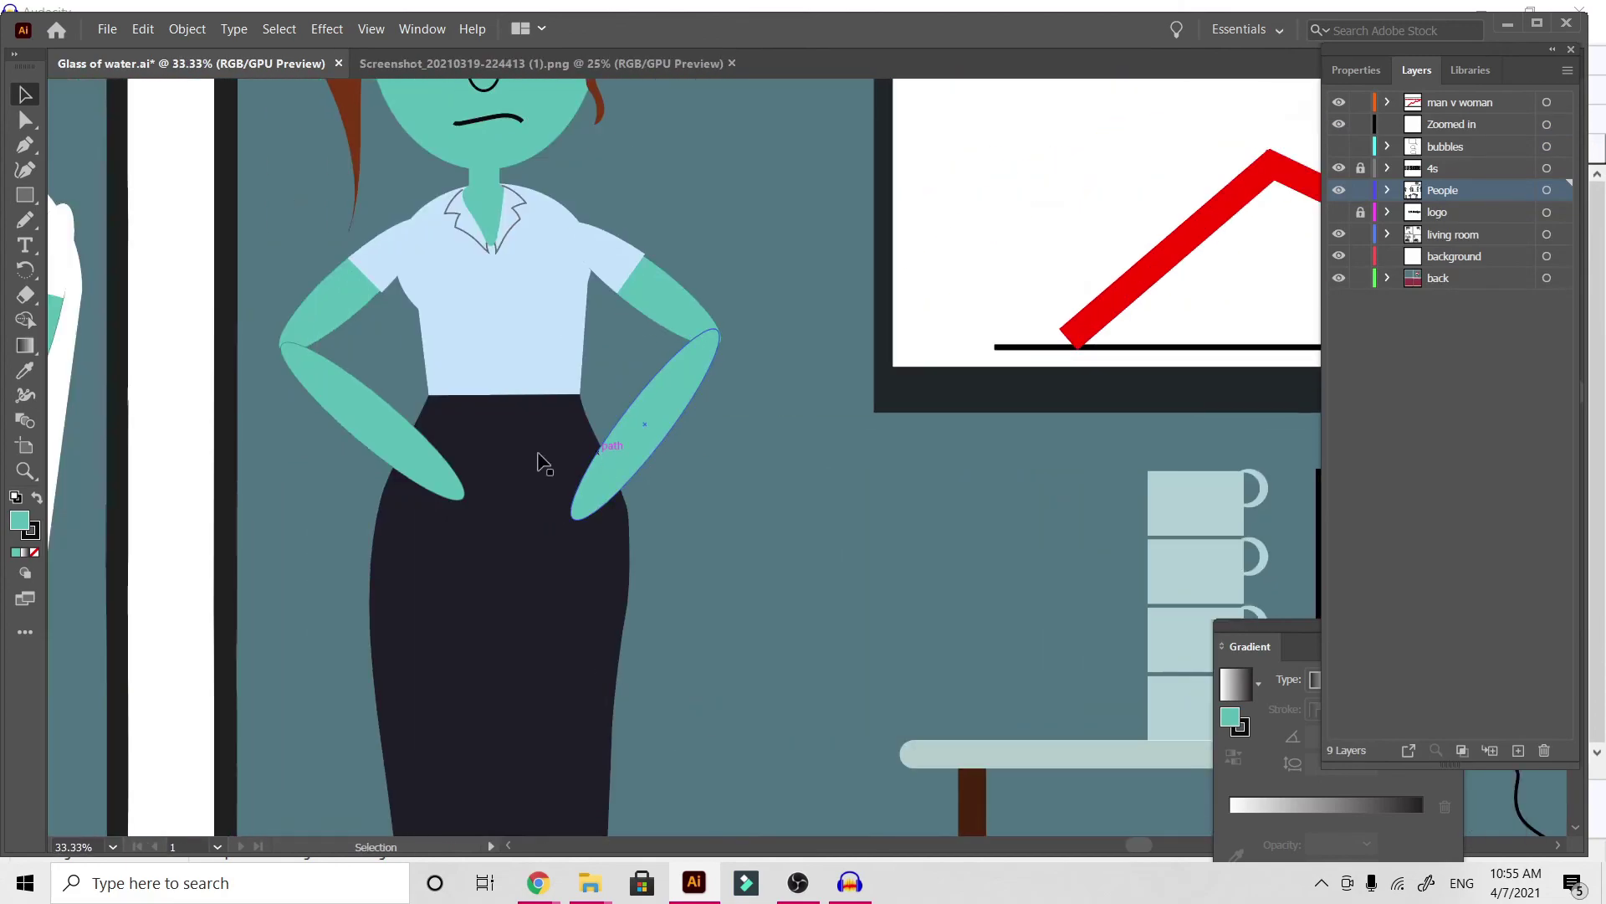
key(a)
key(ctrl+plus)
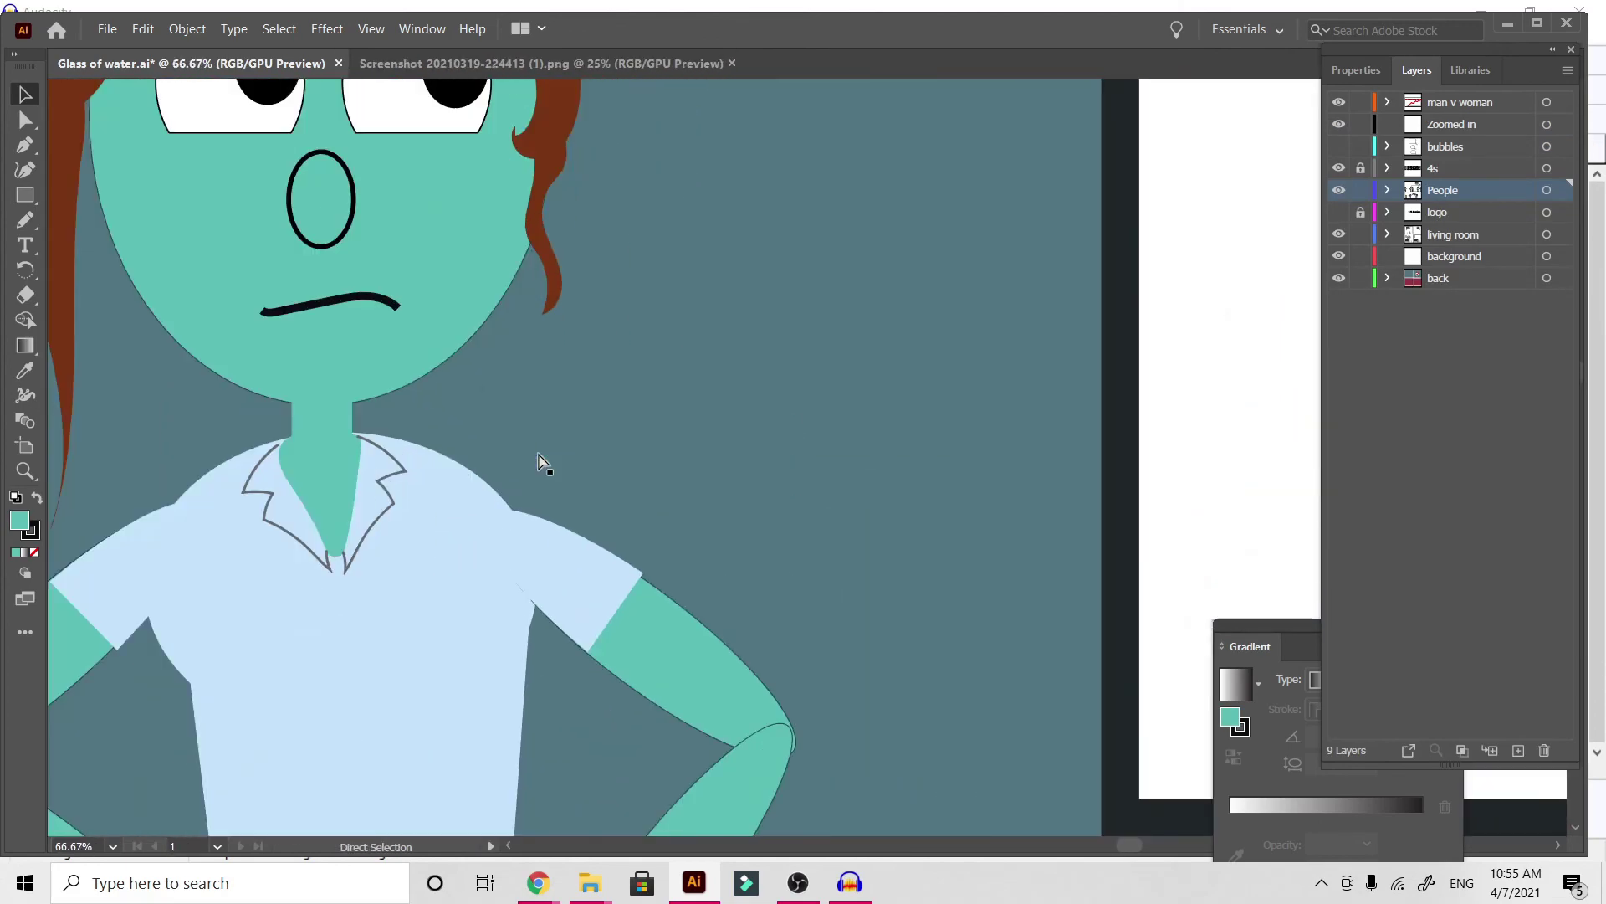
key(ctrl+plus)
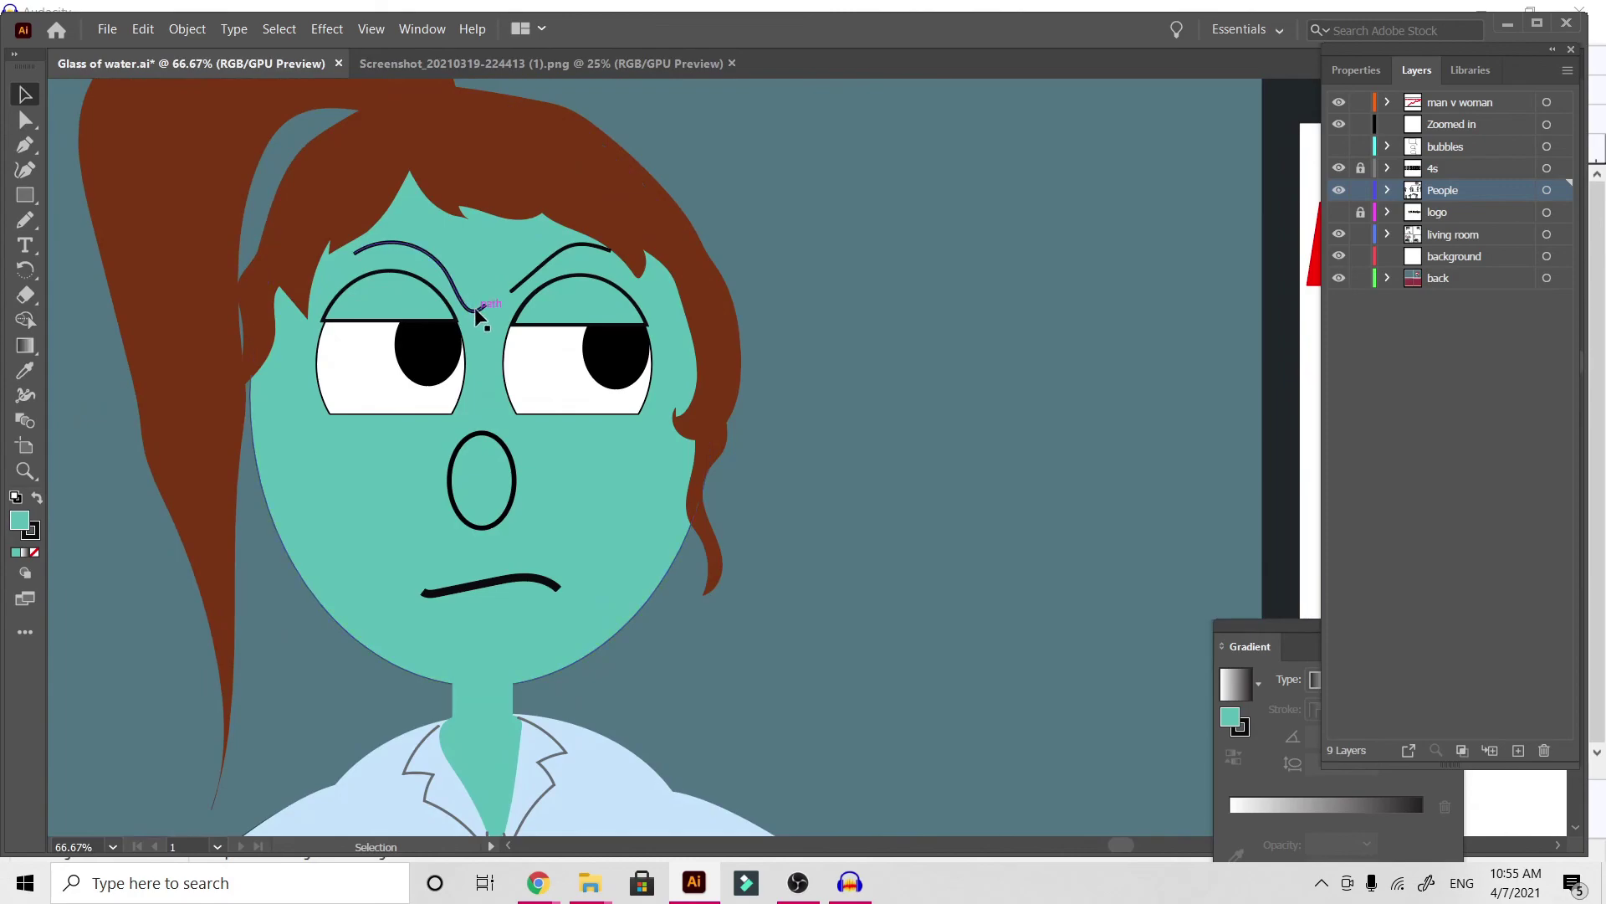
double_click(474, 308)
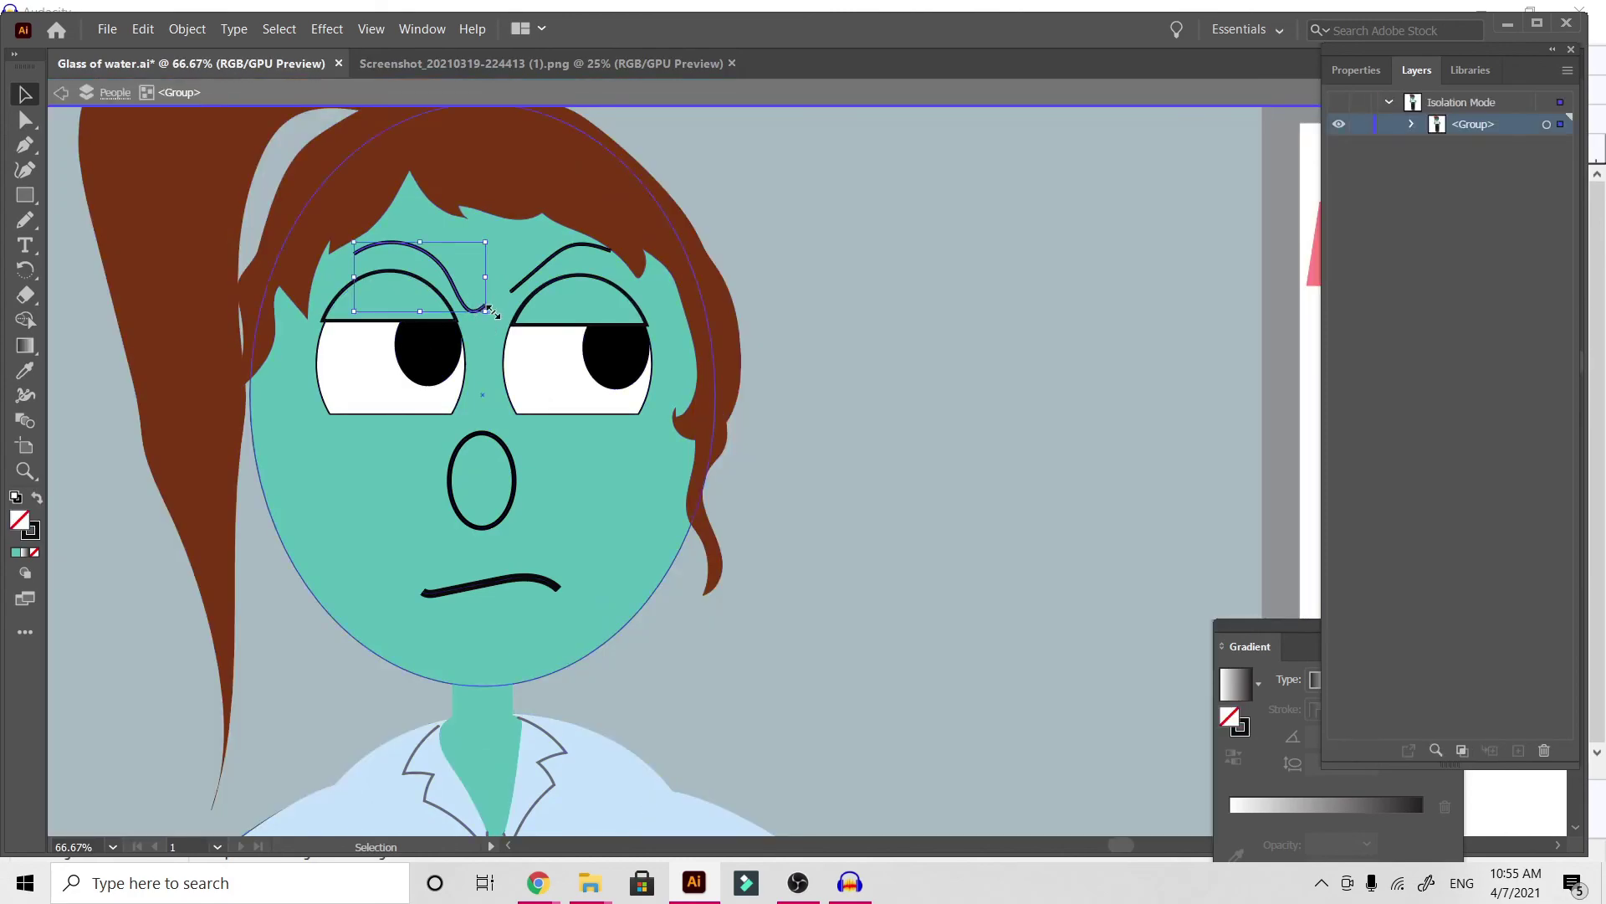
drag(494, 315, 455, 290)
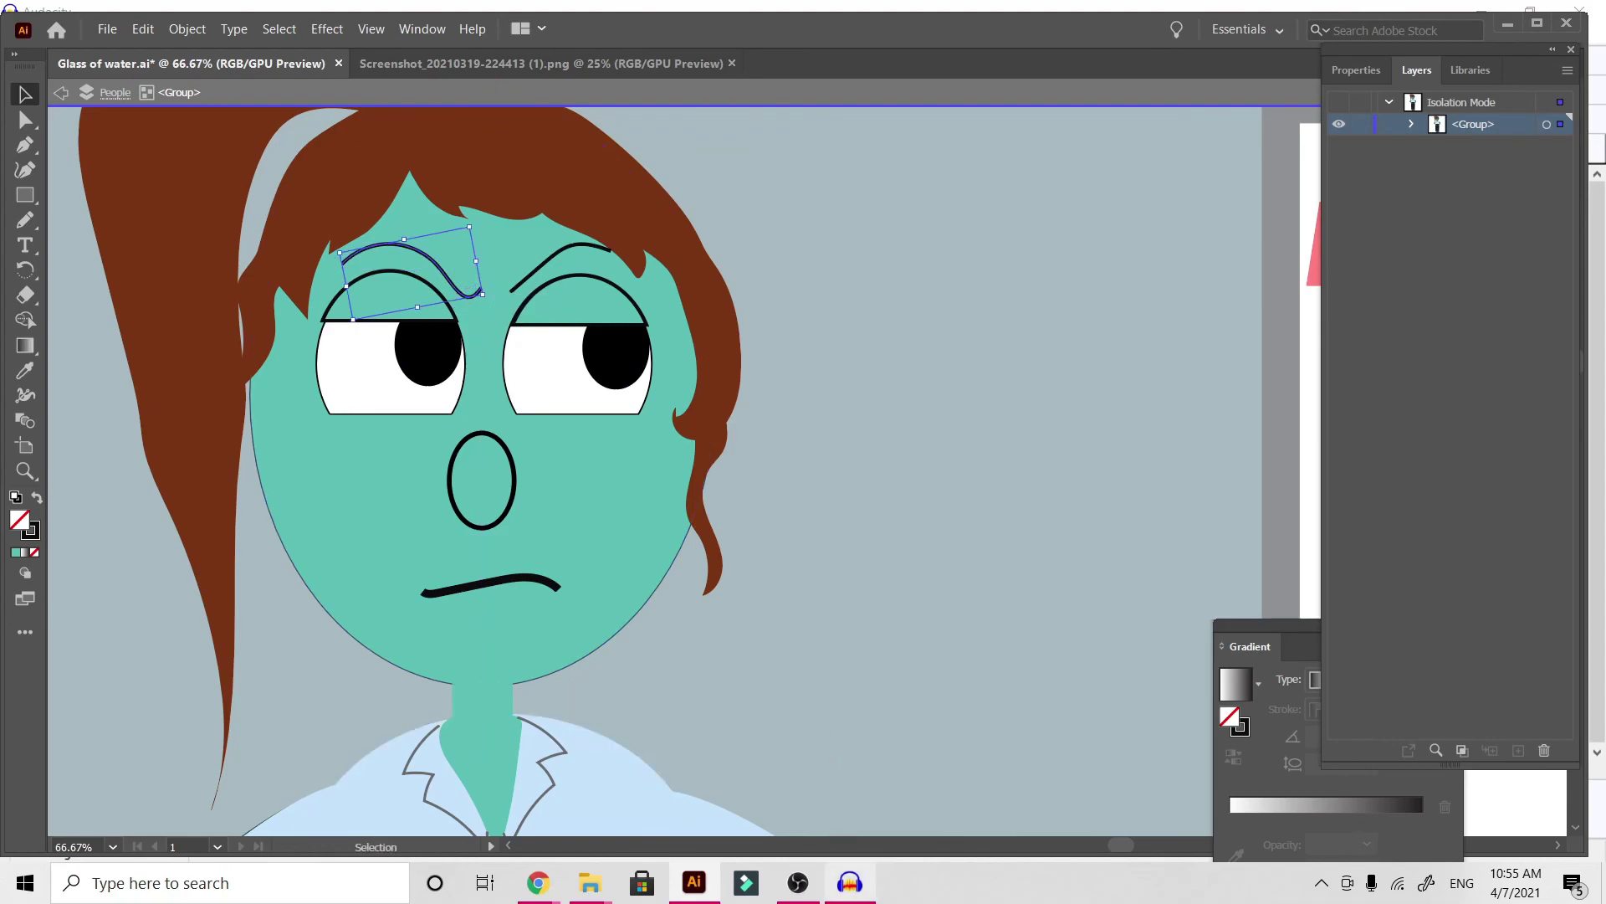